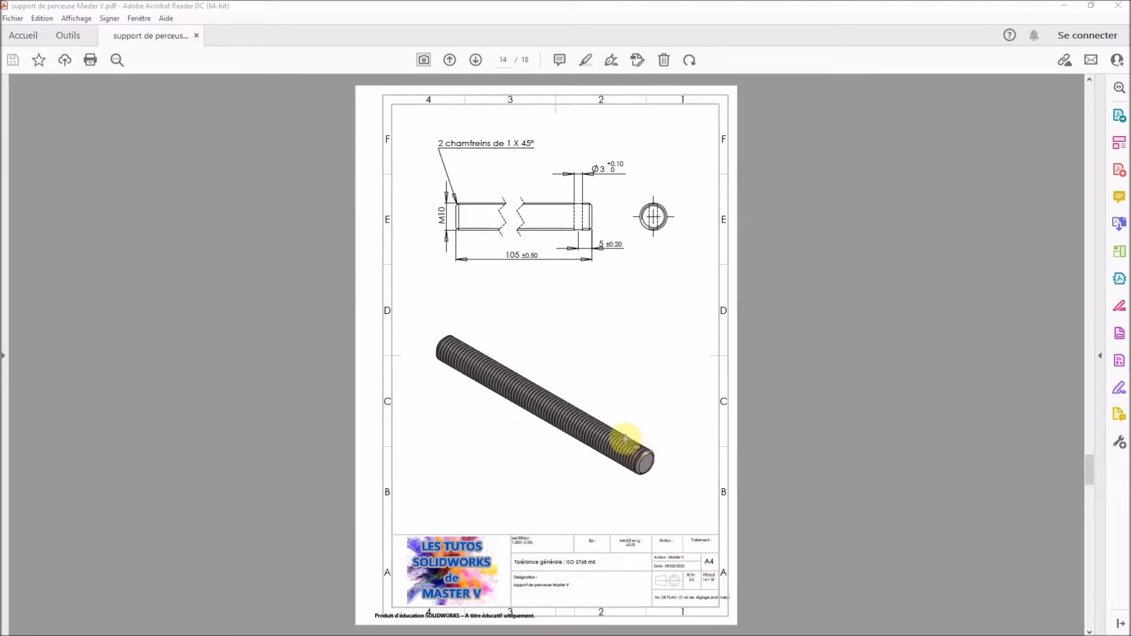
# Switch from the threaded rod drawing to SOLIDWORKS and close the open flange part.
pyautogui.scroll(-1, 616, 454)
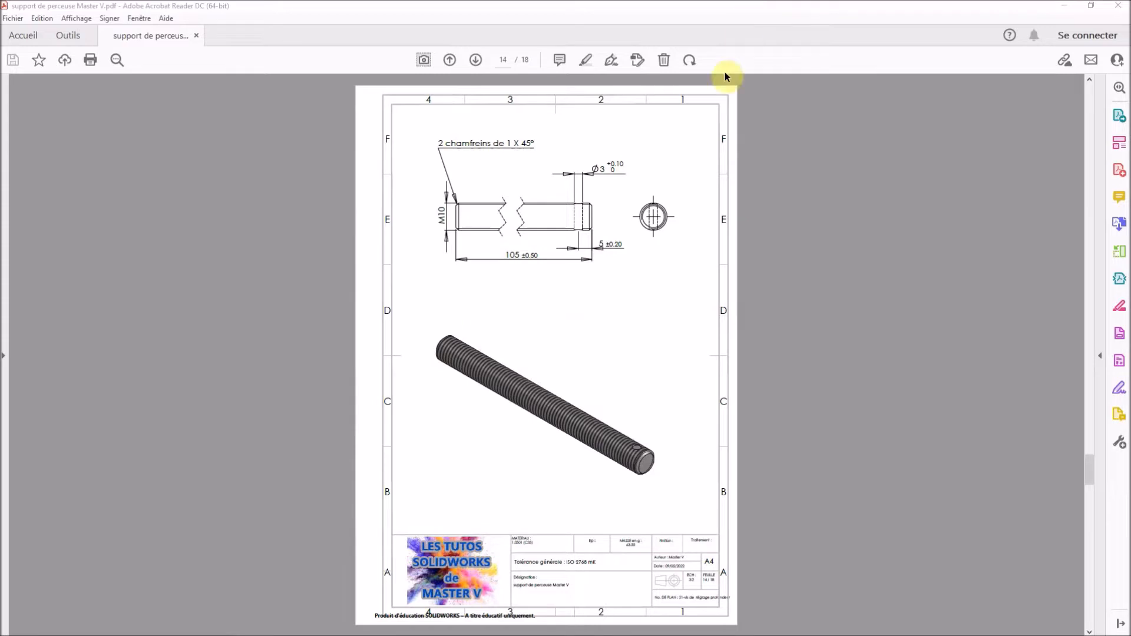
pyautogui.moveTo(702, 9); pyautogui.dragTo(0, 0)
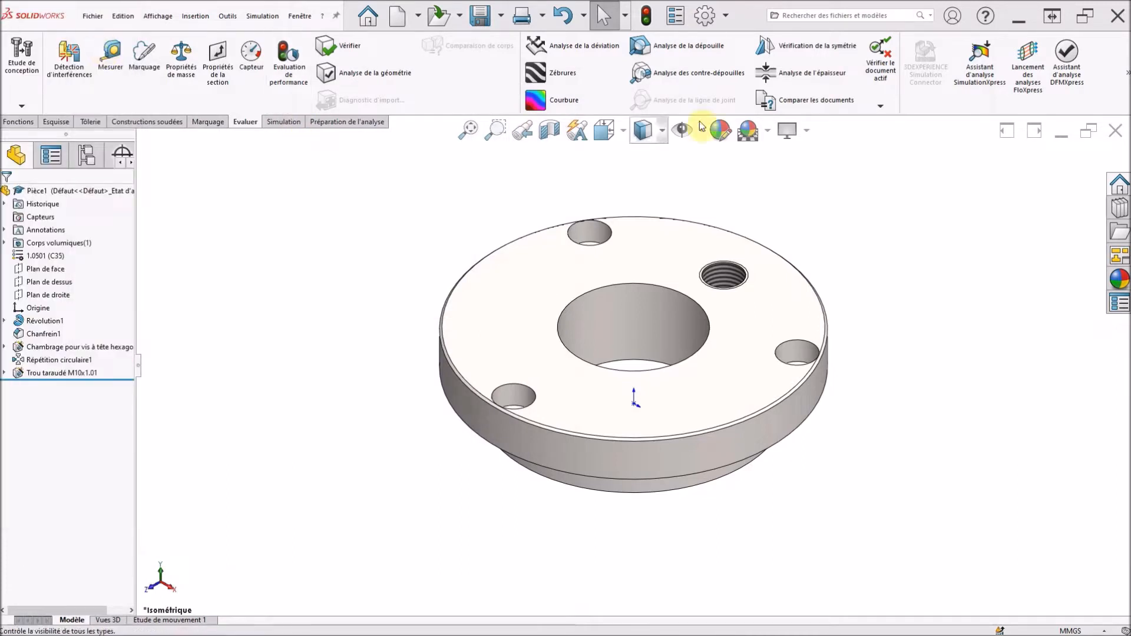
pyautogui.click(1120, 139)
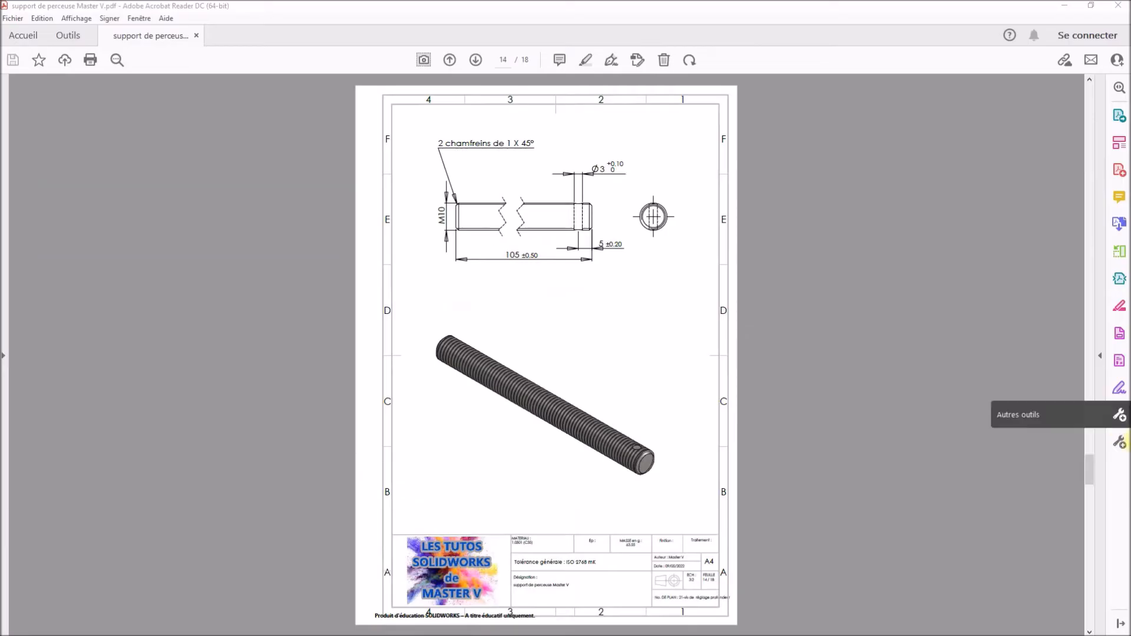
pyautogui.moveTo(829, 12); pyautogui.dragTo(0, 12)
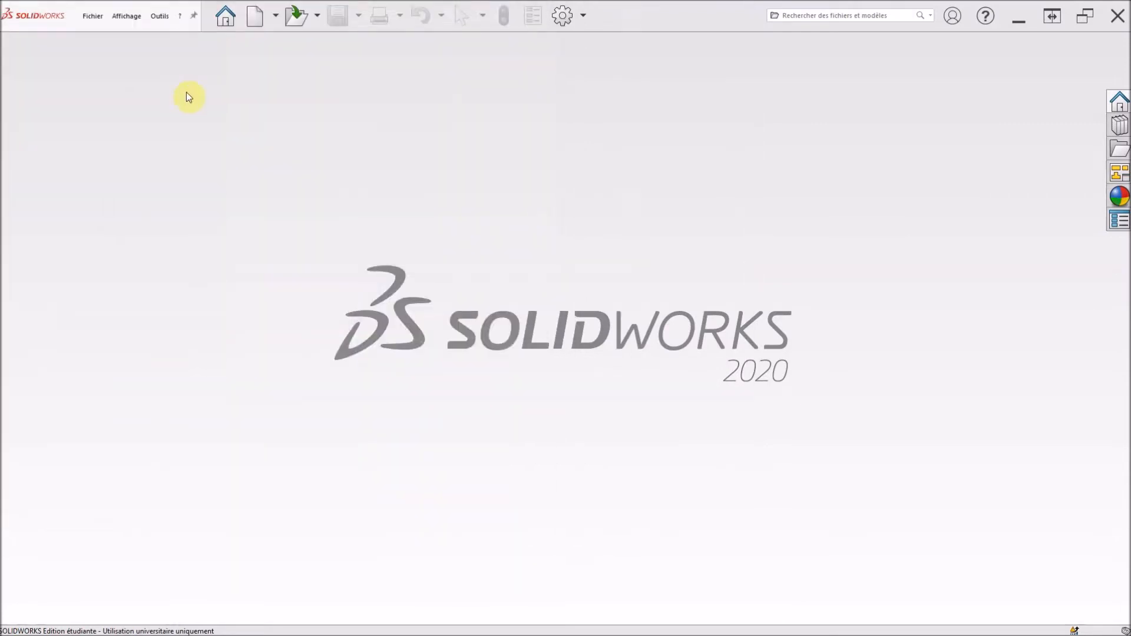
# Create a new part document.
pyautogui.click(255, 18)
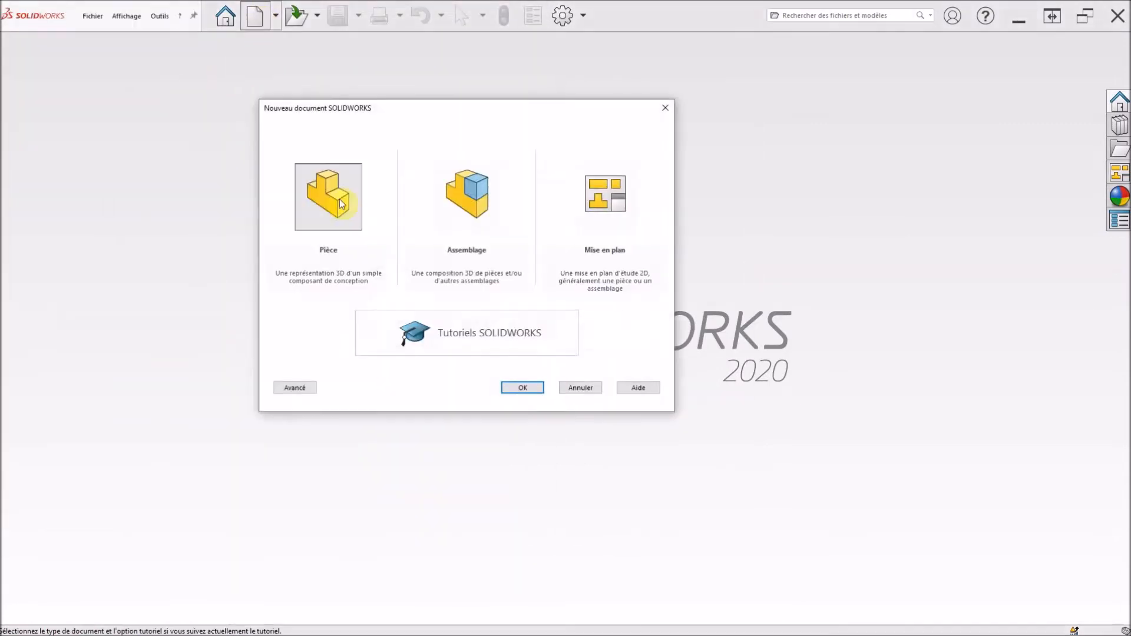
pyautogui.click(337, 177)
pyautogui.click(522, 387)
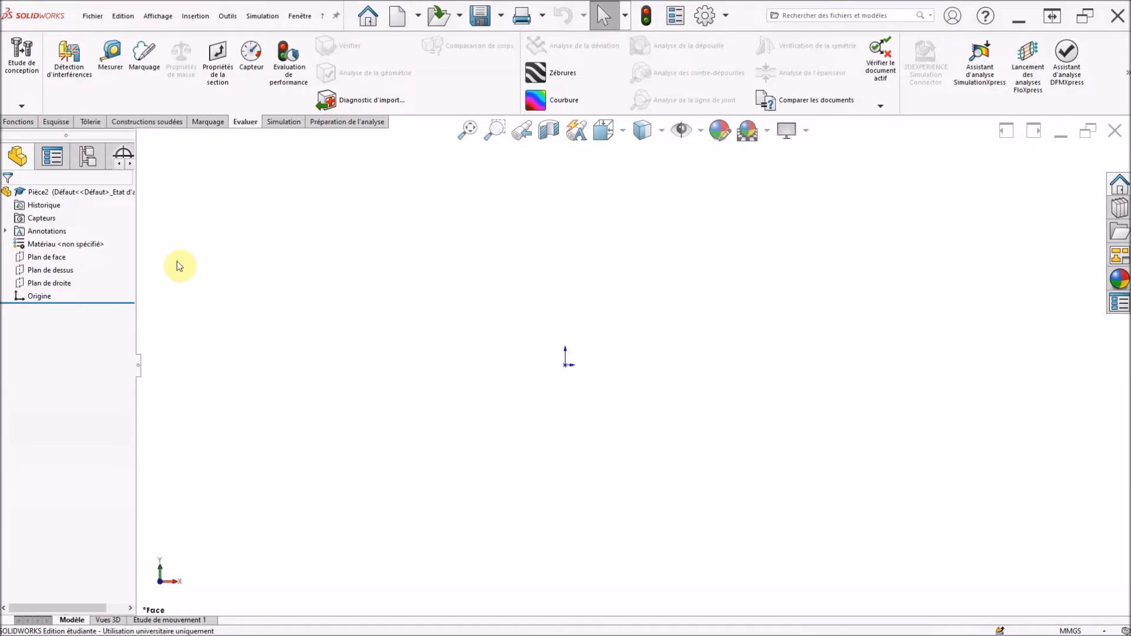
# Start a sketch on Plan de dessus and draw a circle of about 37.4 mm radius centred on the origin.
pyautogui.click(56, 271)
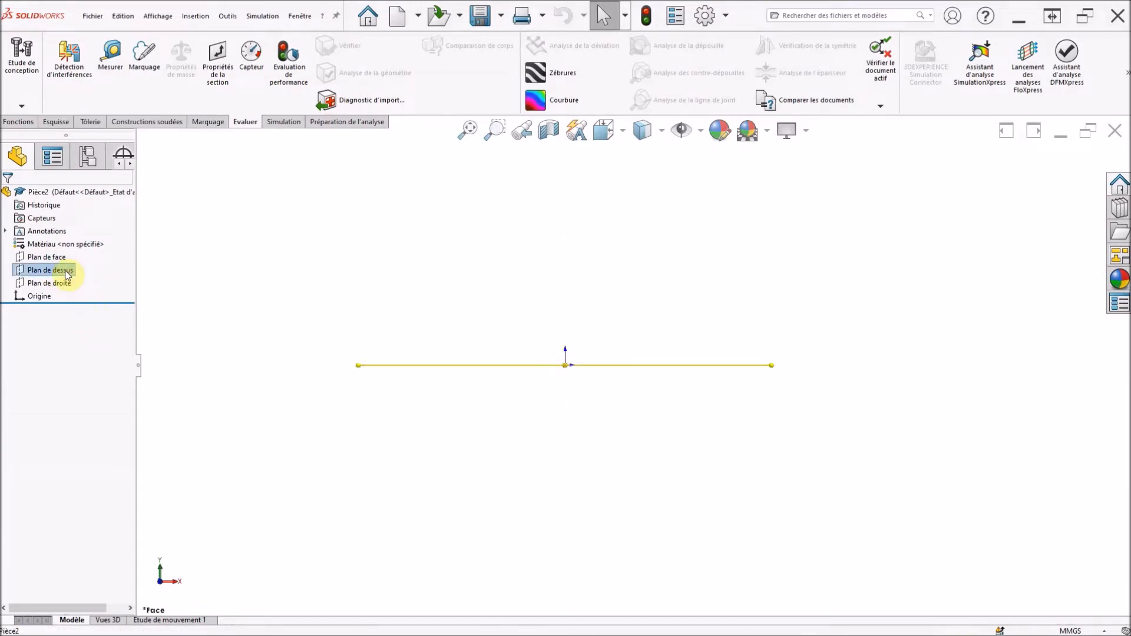
pyautogui.click(21, 274)
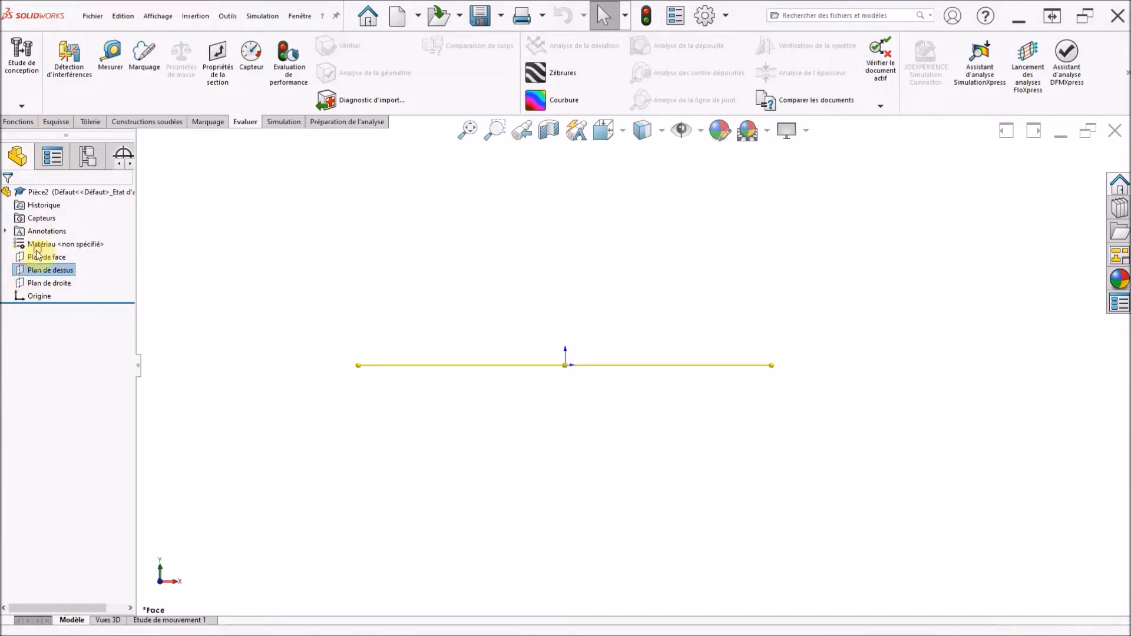
pyautogui.click(43, 253)
pyautogui.click(128, 45)
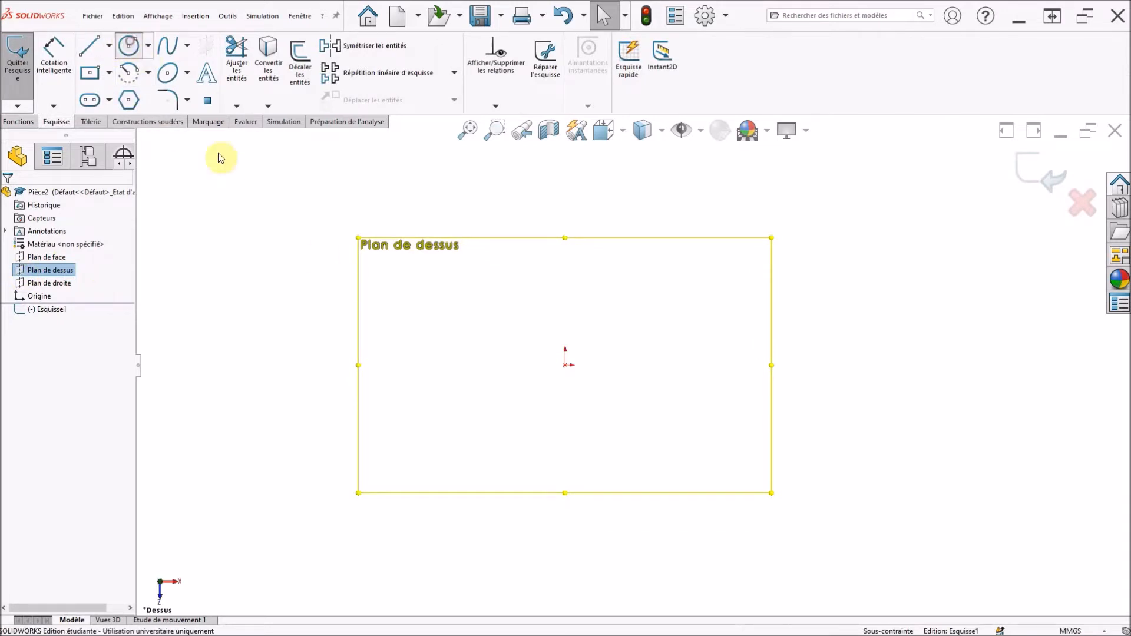
pyautogui.click(565, 365)
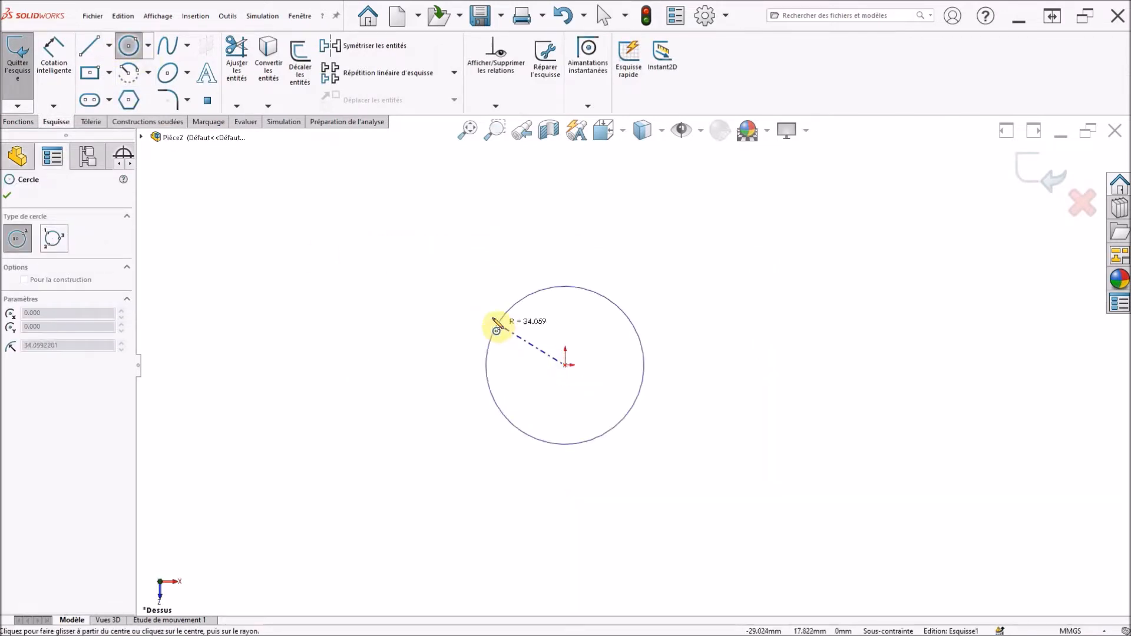
pyautogui.click(492, 317)
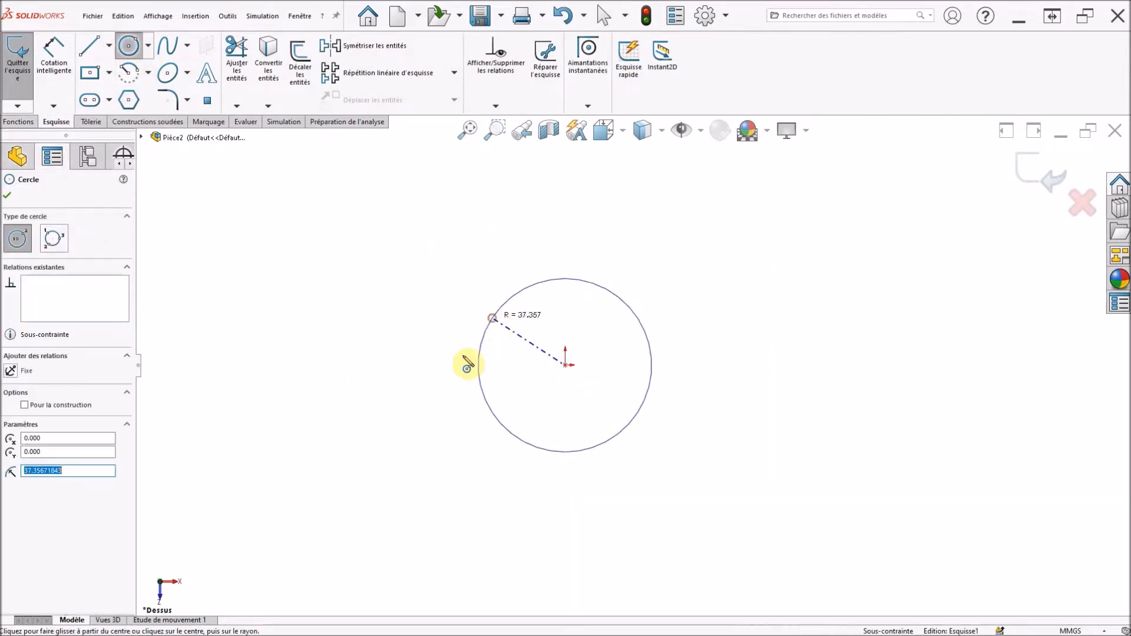
# Dimension the sketched circle with a diameter of 10 mm.
pyautogui.click(54, 51)
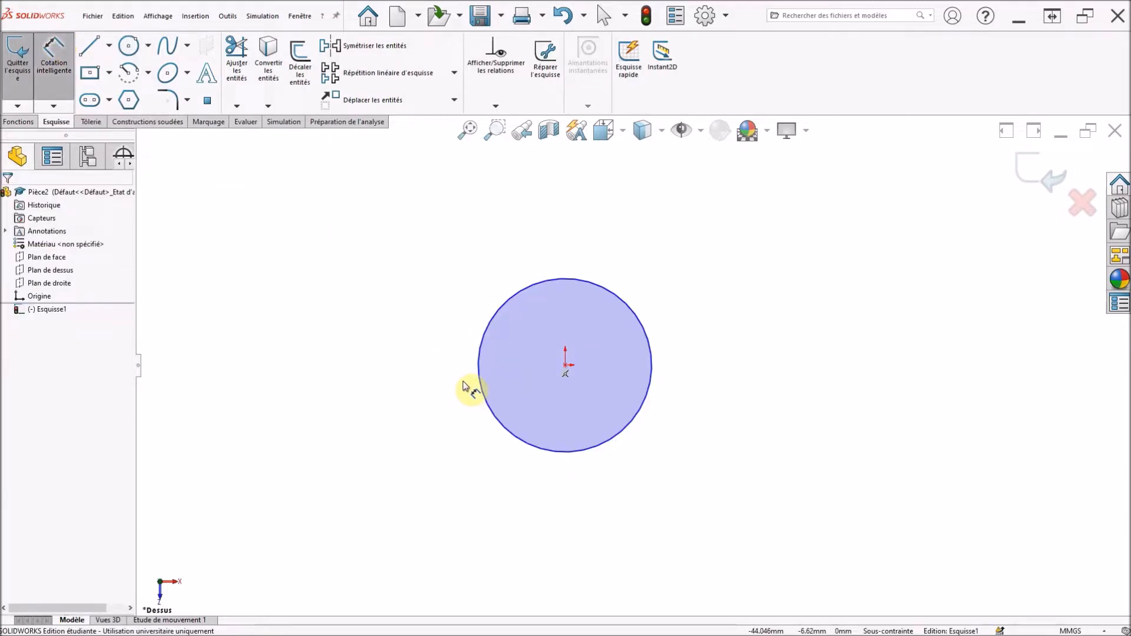
pyautogui.click(480, 388)
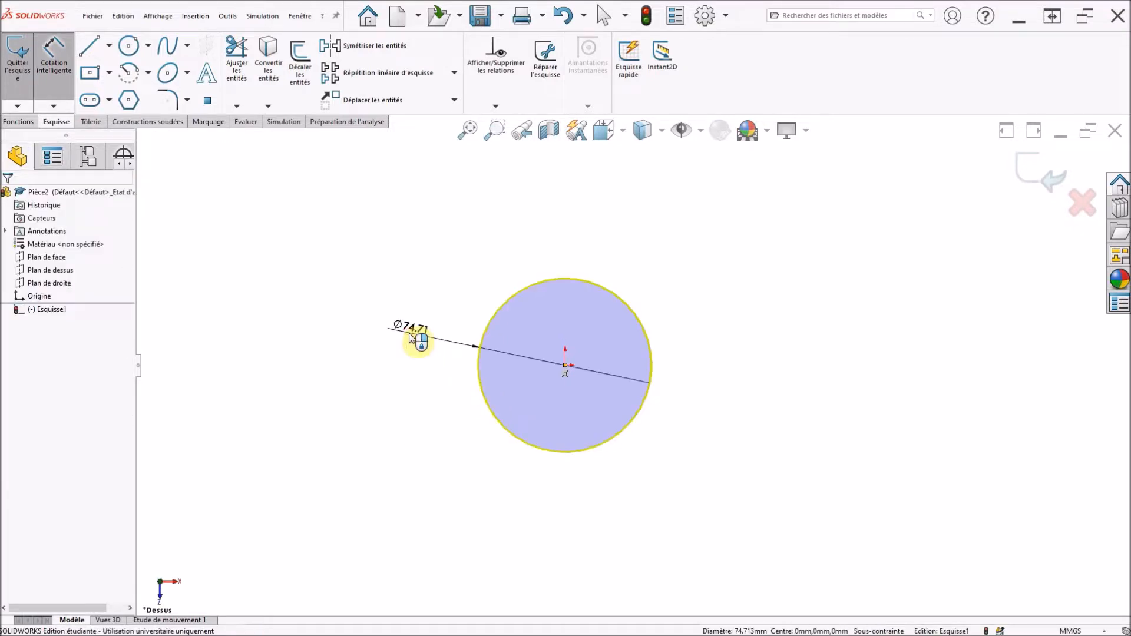
pyautogui.click(412, 338)
pyautogui.write('10')
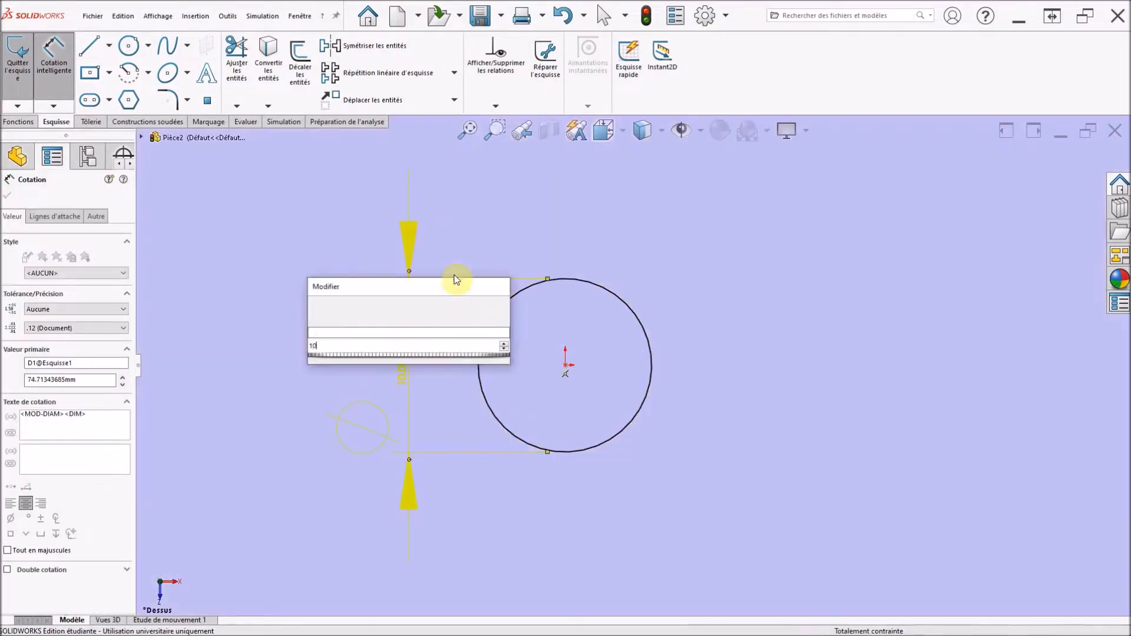
pyautogui.press('Return')
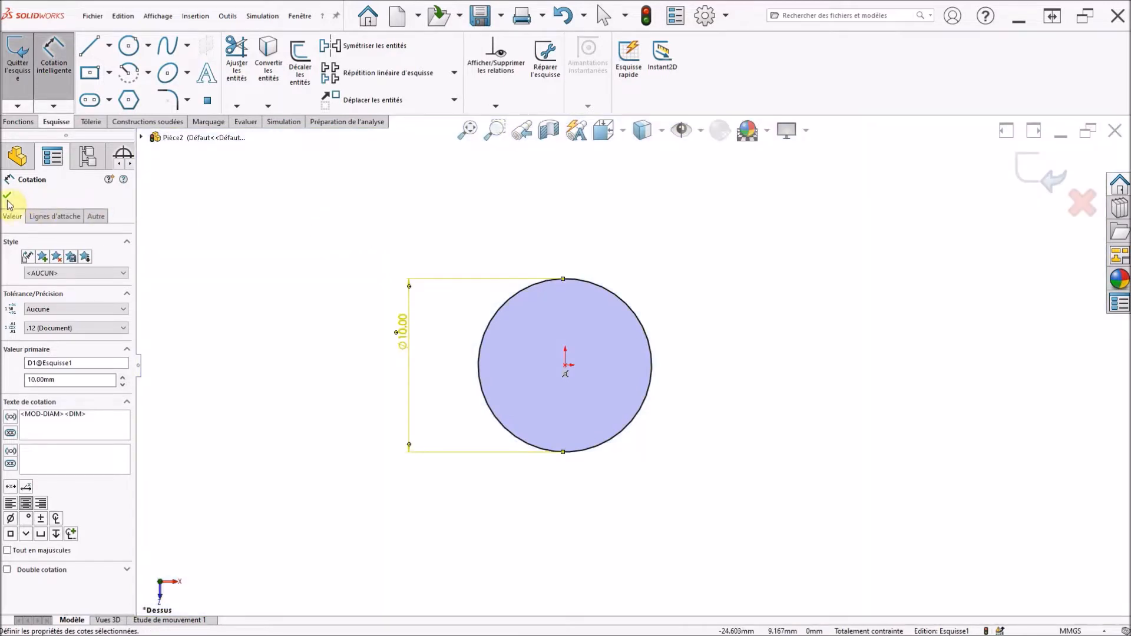
pyautogui.click(7, 197)
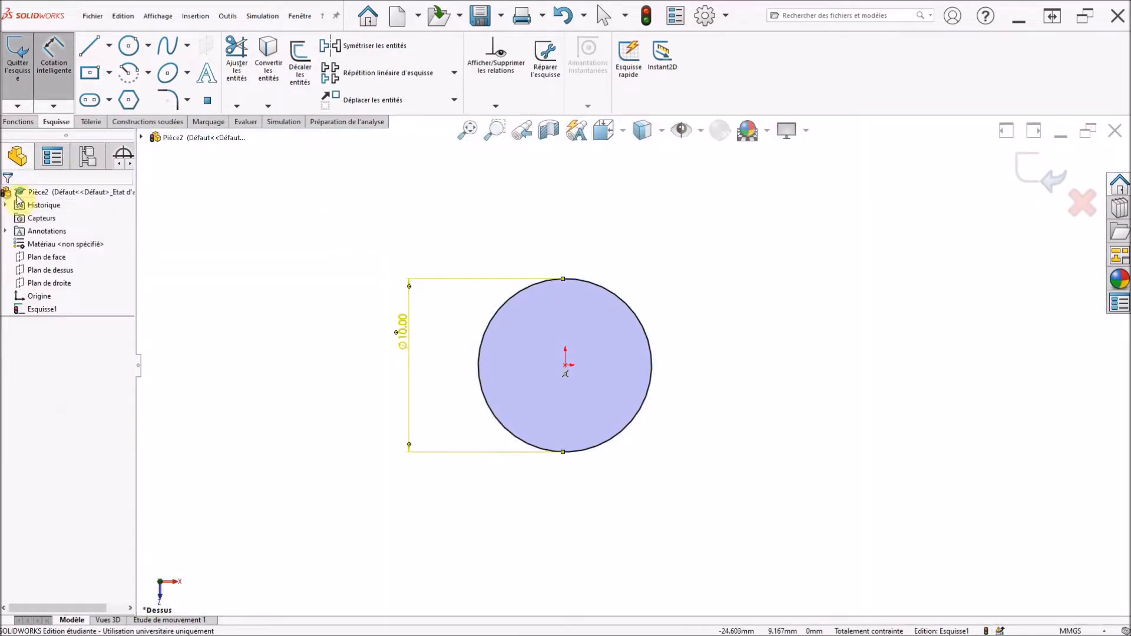
# Extrude the circle as a blind boss 105 mm long.
pyautogui.click(19, 122)
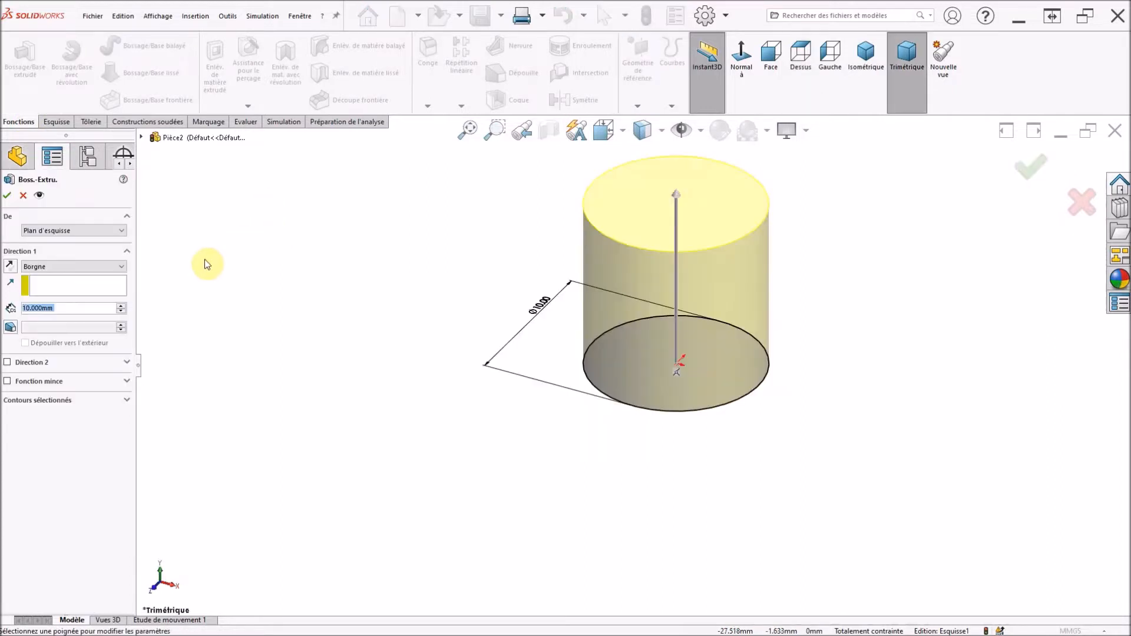
pyautogui.write('105')
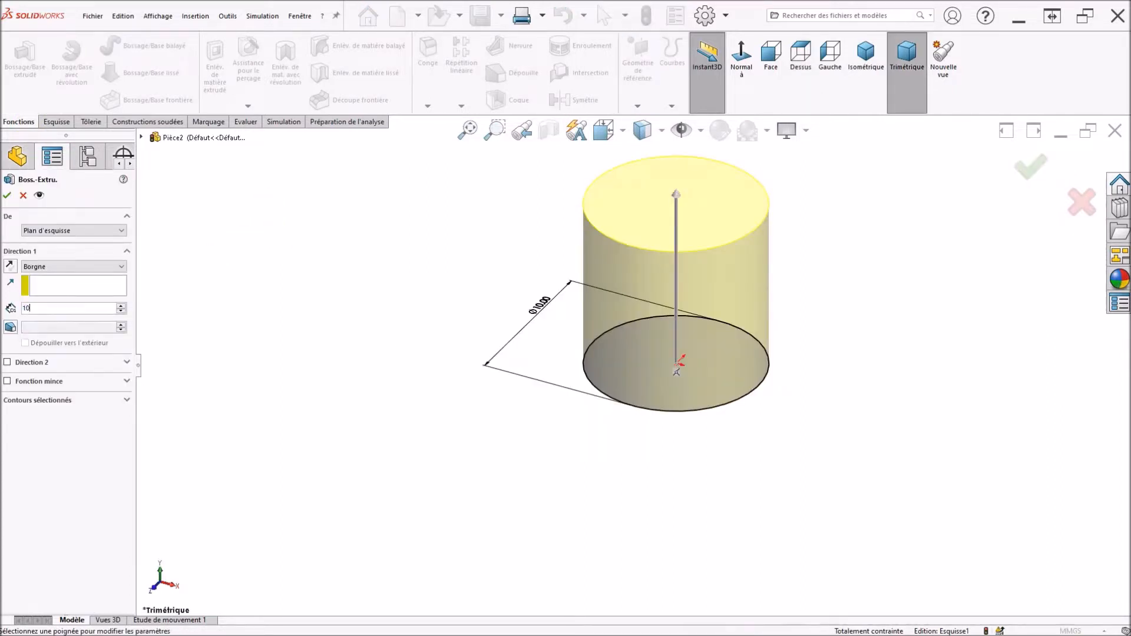
pyautogui.press('Return')
pyautogui.click(7, 195)
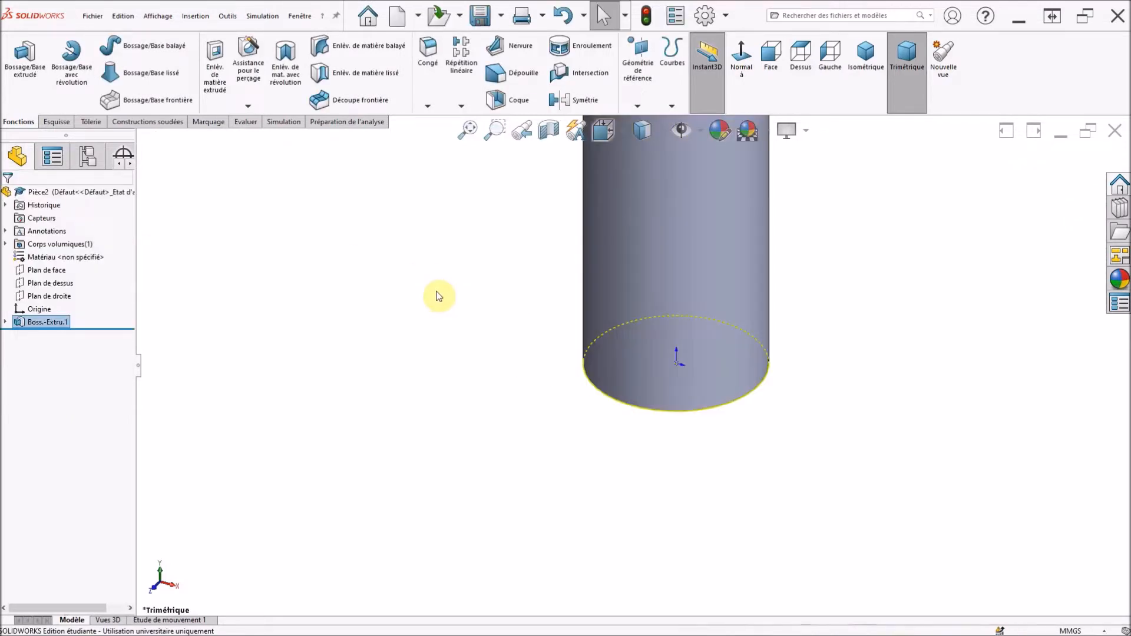
# Examine the extruded rod along its full length, from the base end to the upper end.
pyautogui.scroll(1, 438, 296)
pyautogui.scroll(2, 575, 290)
pyautogui.scroll(2, 642, 268)
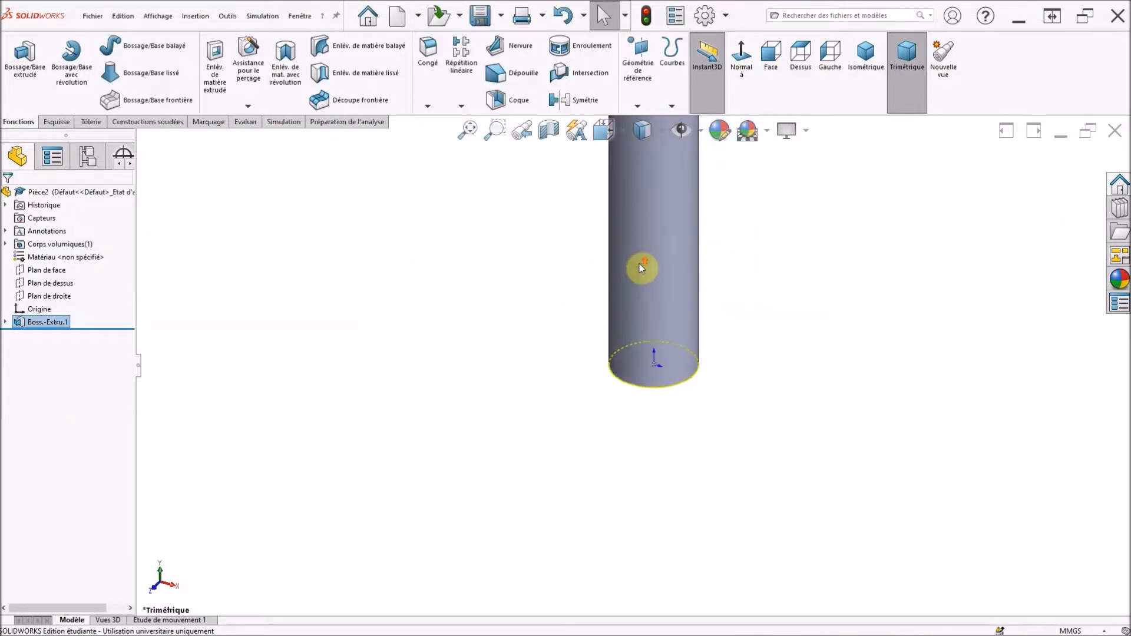
pyautogui.scroll(3, 663, 204)
pyautogui.scroll(2, 645, 218)
pyautogui.scroll(-1, 640, 232)
pyautogui.scroll(2, 639, 235)
pyautogui.scroll(-3, 635, 251)
pyautogui.scroll(2, 644, 392)
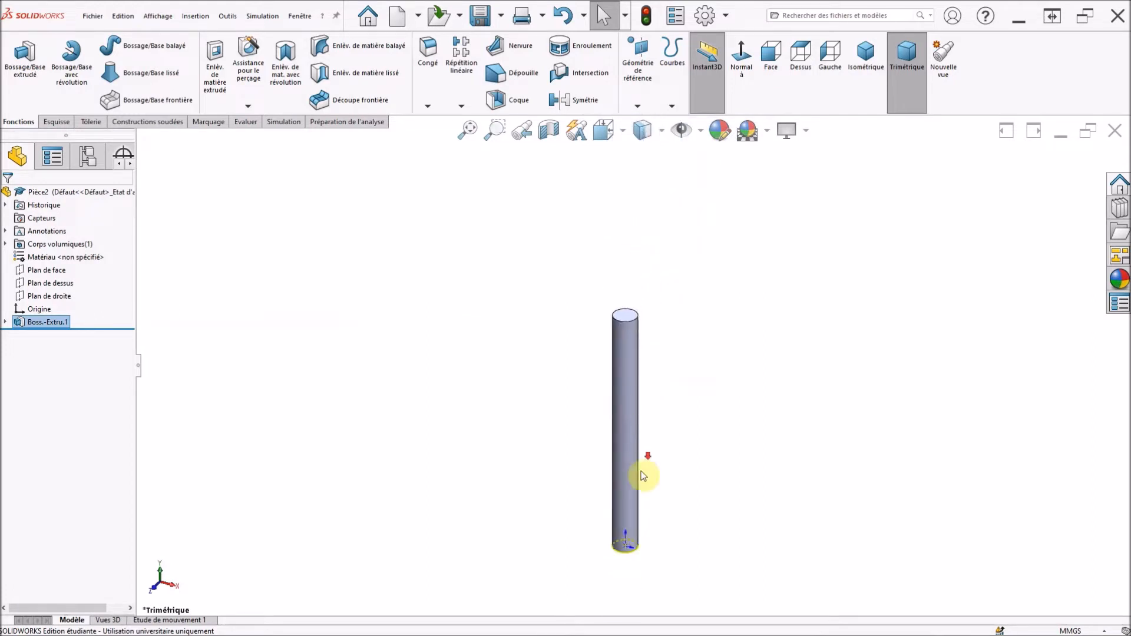
pyautogui.scroll(-3, 641, 500)
pyautogui.scroll(-1, 637, 549)
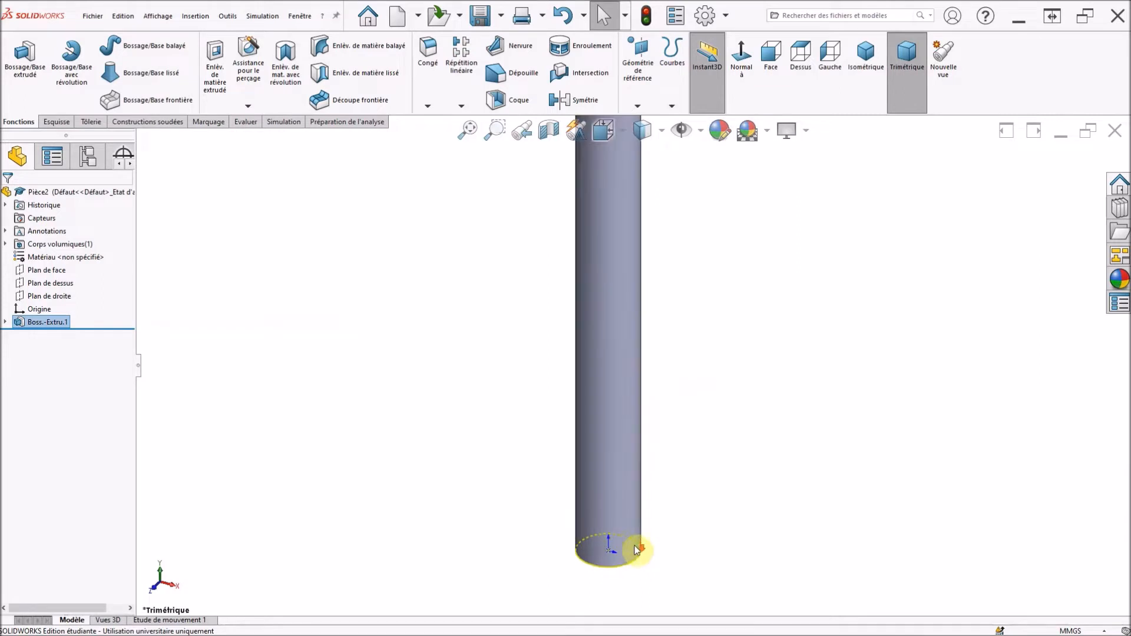
pyautogui.scroll(2, 638, 530)
pyautogui.scroll(1, 642, 353)
pyautogui.scroll(-2, 645, 253)
pyautogui.scroll(-1, 636, 285)
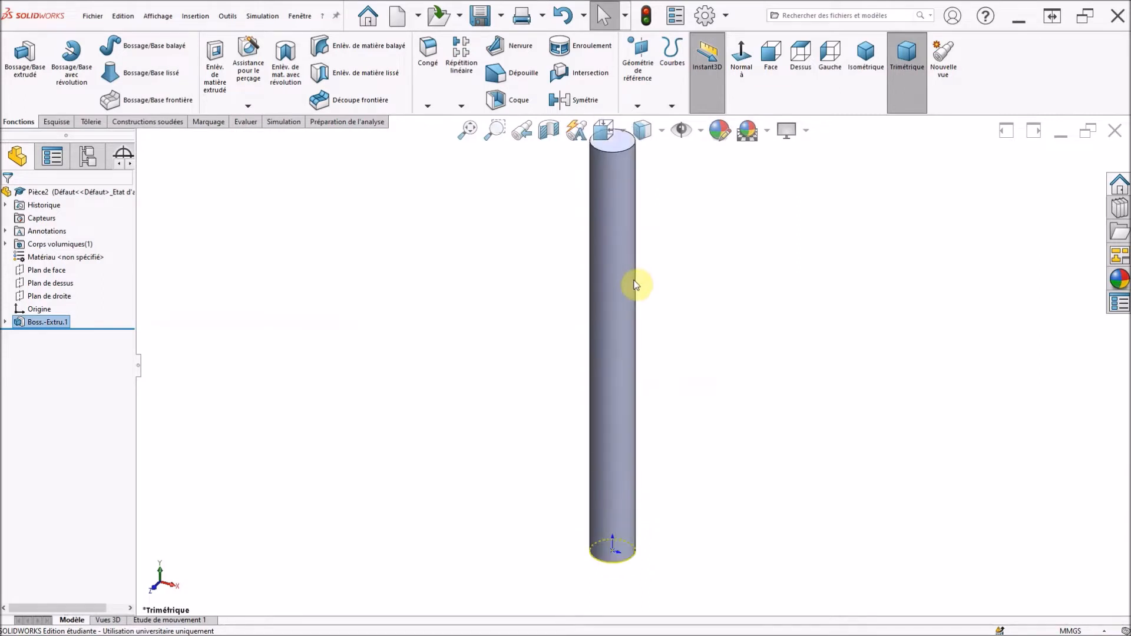
# Chamfer the edges of both end faces of the rod at 0.5 mm by 45°.
pyautogui.click(435, 106)
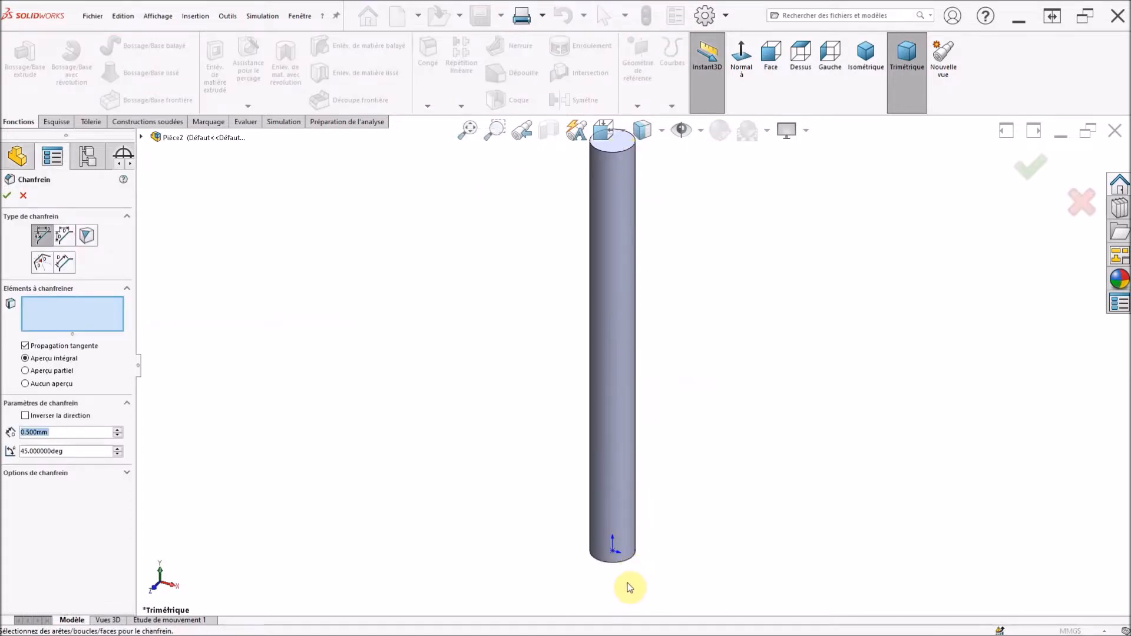
pyautogui.scroll(1, 654, 306)
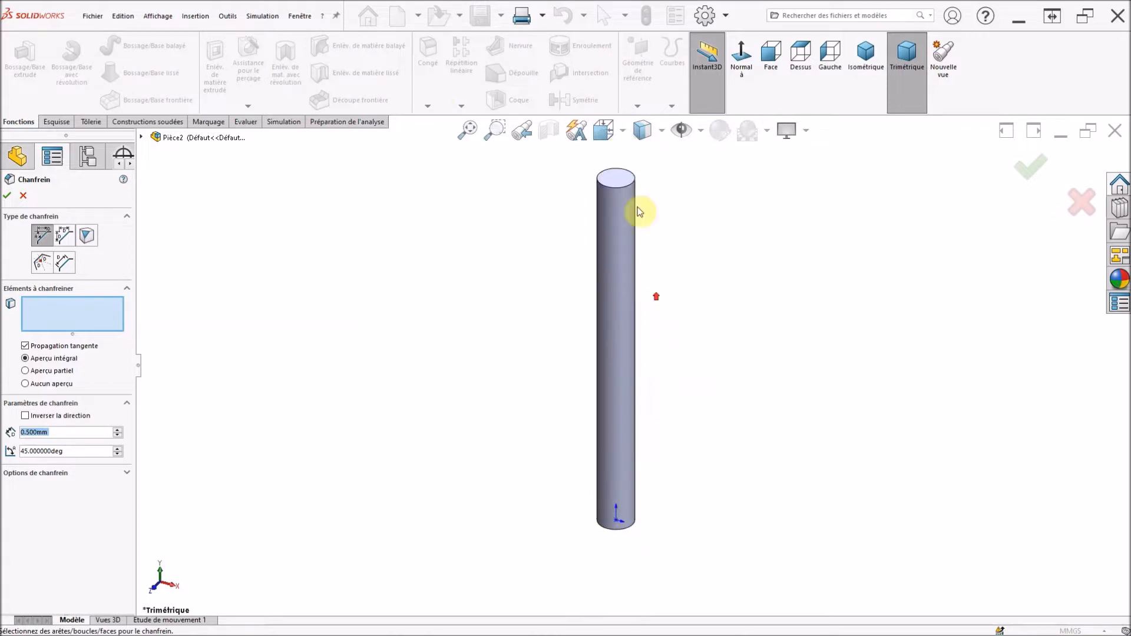
pyautogui.scroll(-1, 625, 191)
pyautogui.scroll(-1, 622, 186)
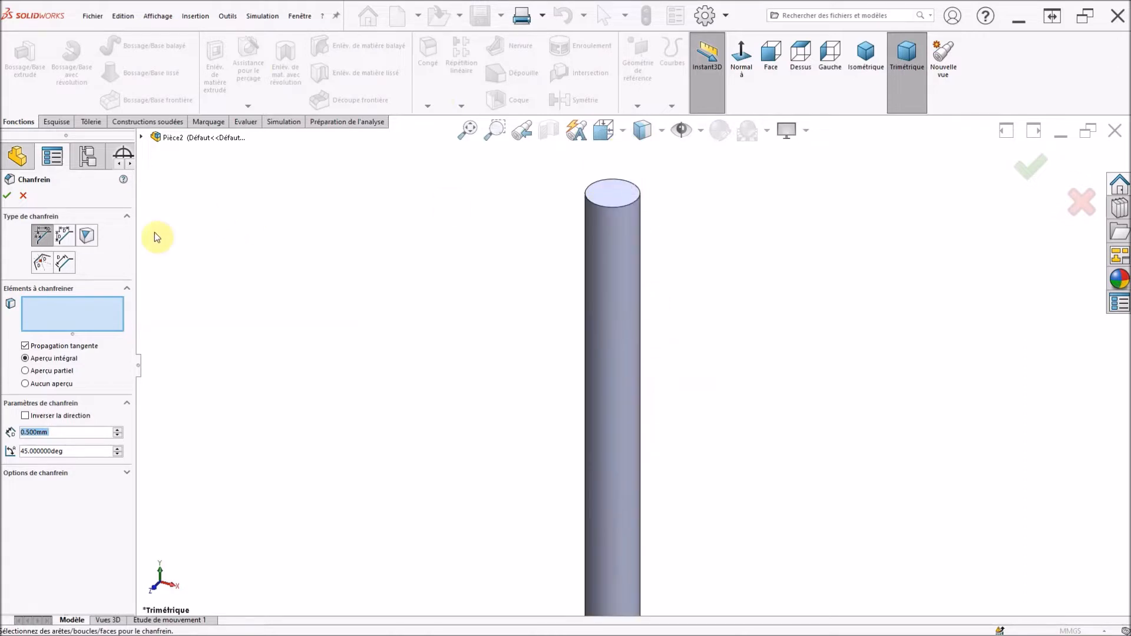
pyautogui.click(600, 195)
pyautogui.scroll(3, 521, 412)
pyautogui.moveTo(607, 526); pyautogui.dragTo(600, 209, button='middle')
pyautogui.scroll(-5, 641, 442)
pyautogui.click(579, 295)
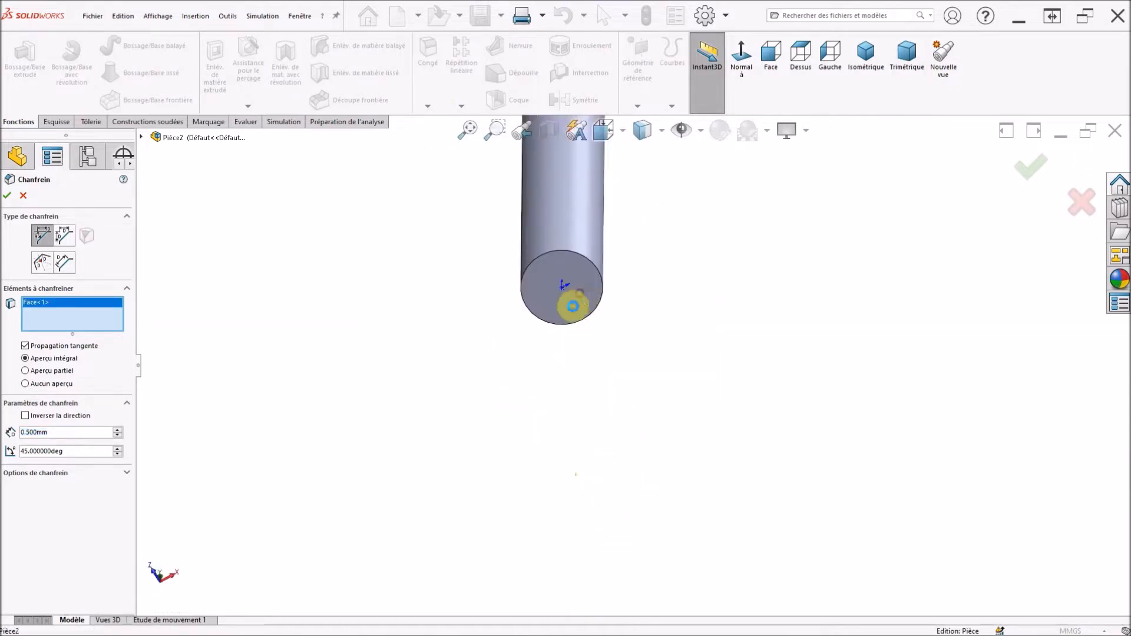
pyautogui.click(8, 196)
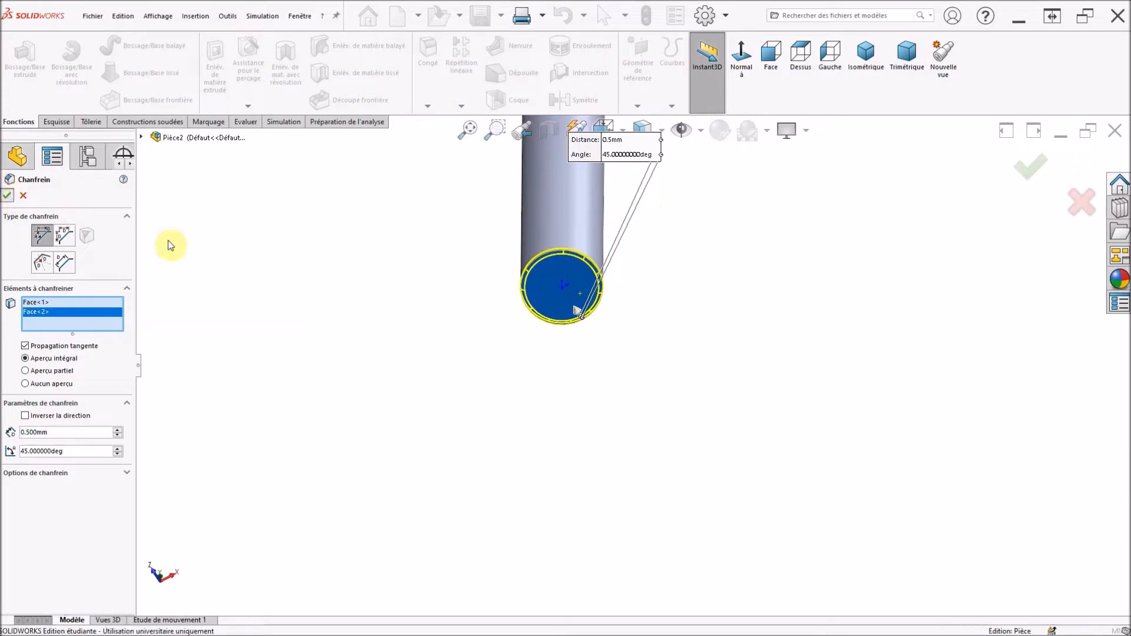
# Add a cosmetic thread from the circular edge at the rod's base end: ISO, machine threads (Filetages mécaniques), M10, up to next.
pyautogui.scroll(5, 575, 285)
pyautogui.moveTo(603, 323)
pyautogui.mouseDown(button='middle')
pyautogui.moveTo(593, 447)
pyautogui.moveTo(585, 328)
pyautogui.mouseUp(button='middle')
pyautogui.moveTo(571, 285); pyautogui.dragTo(564, 395, button='middle')
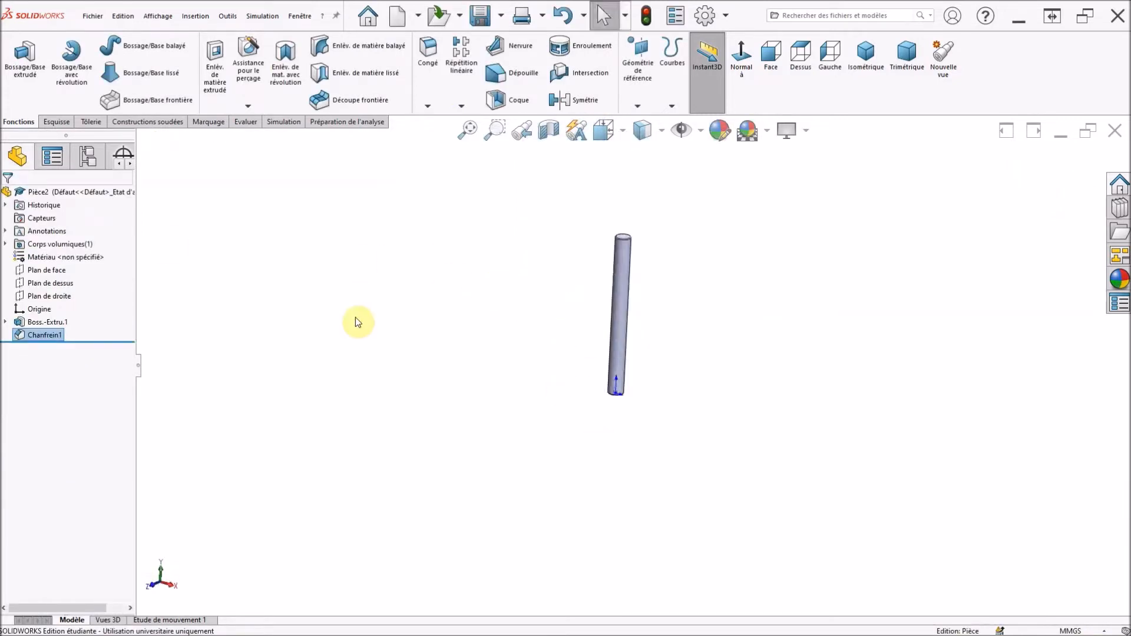
pyautogui.moveTo(598, 285); pyautogui.dragTo(578, 298, button='middle')
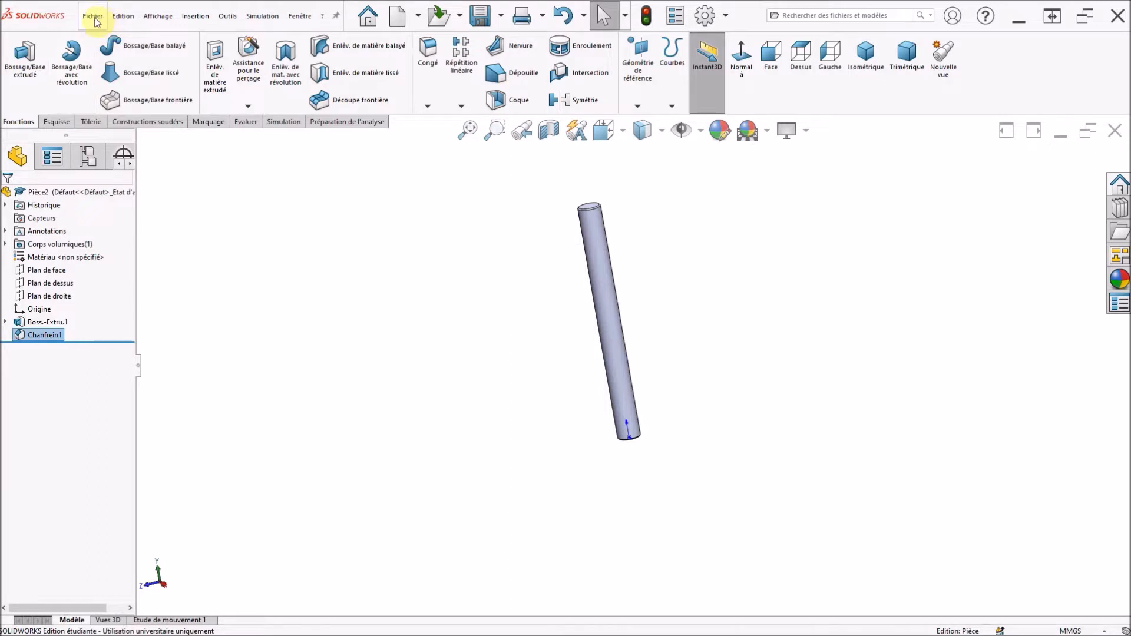
pyautogui.click(193, 18)
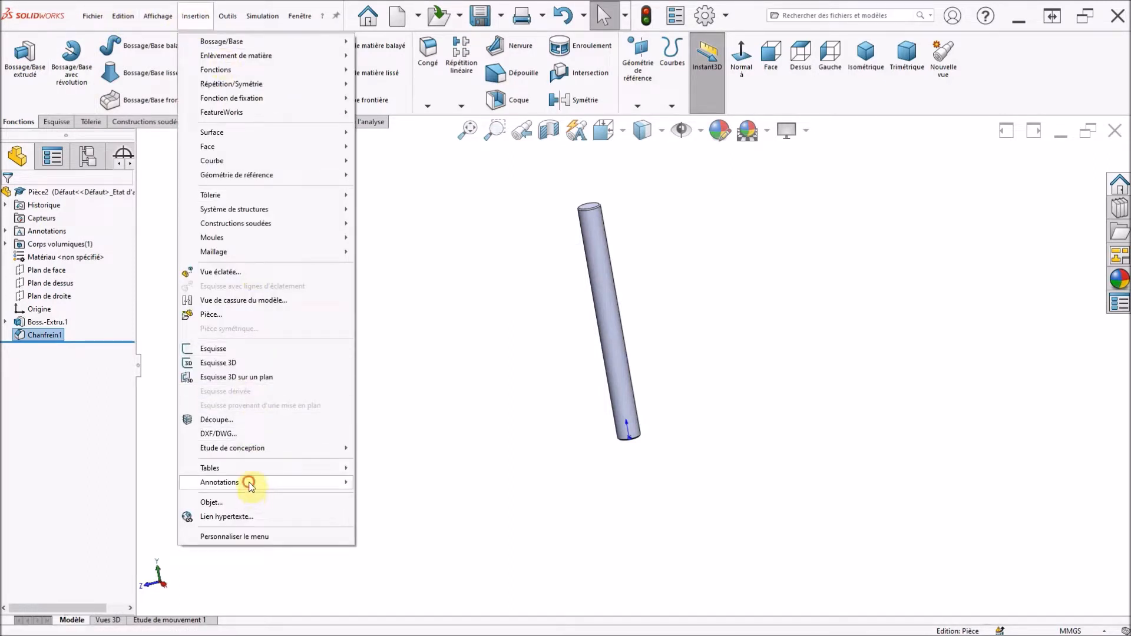
pyautogui.moveTo(253, 482)
pyautogui.click(435, 429)
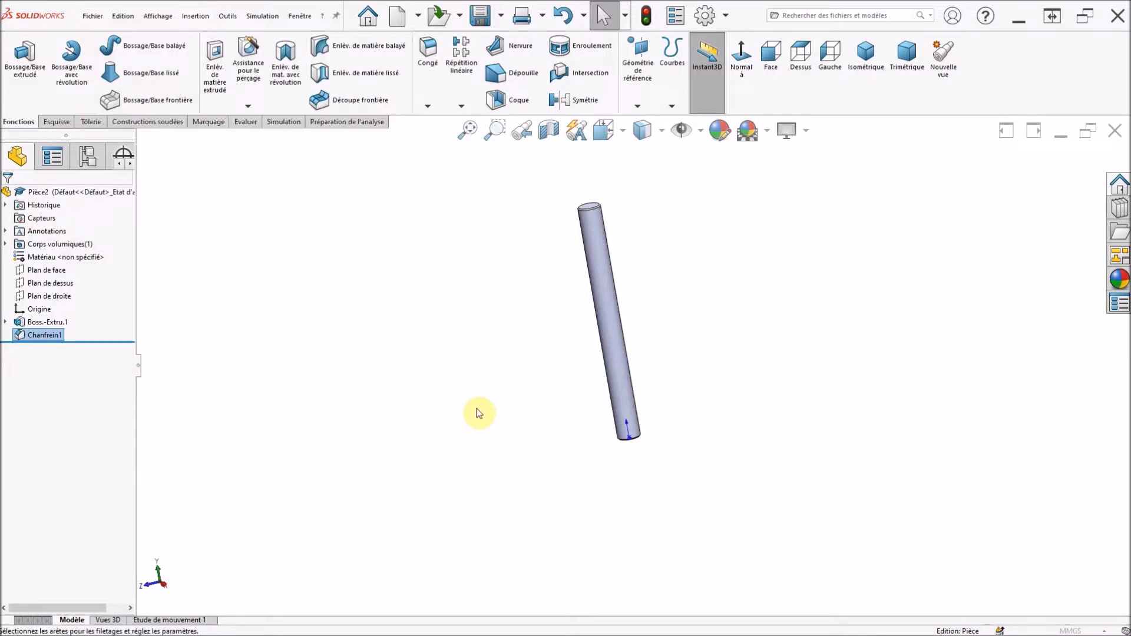
pyautogui.scroll(-3, 690, 520)
pyautogui.moveTo(608, 421); pyautogui.dragTo(585, 250, button='middle')
pyautogui.scroll(-2, 604, 355)
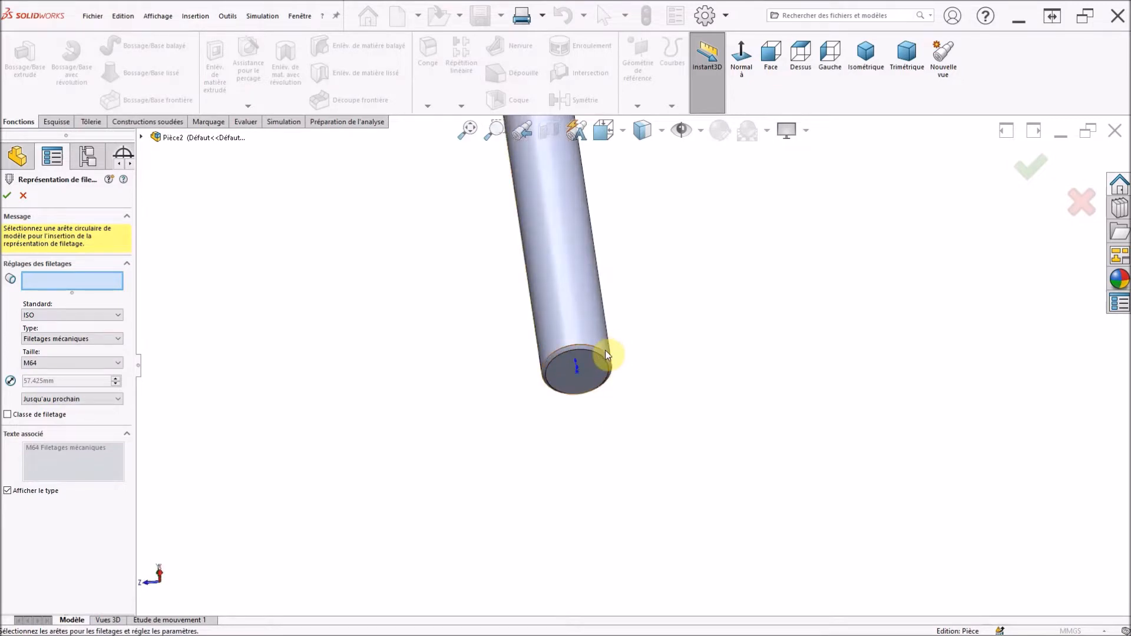
pyautogui.click(605, 353)
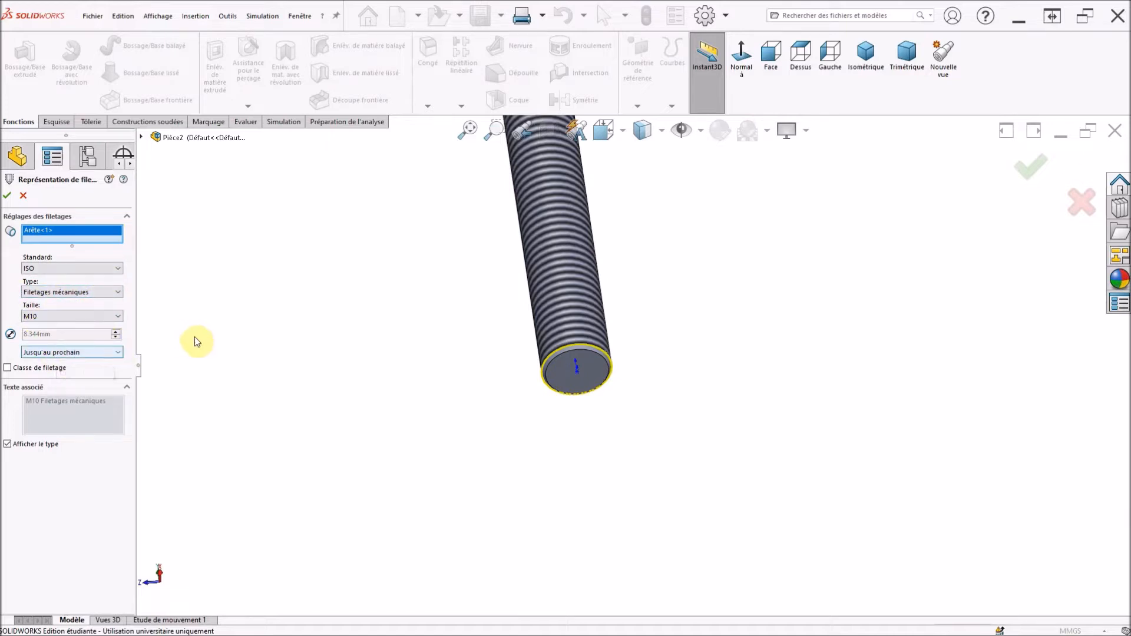
pyautogui.scroll(5, 432, 320)
pyautogui.moveTo(674, 334); pyautogui.dragTo(506, 431, button='middle')
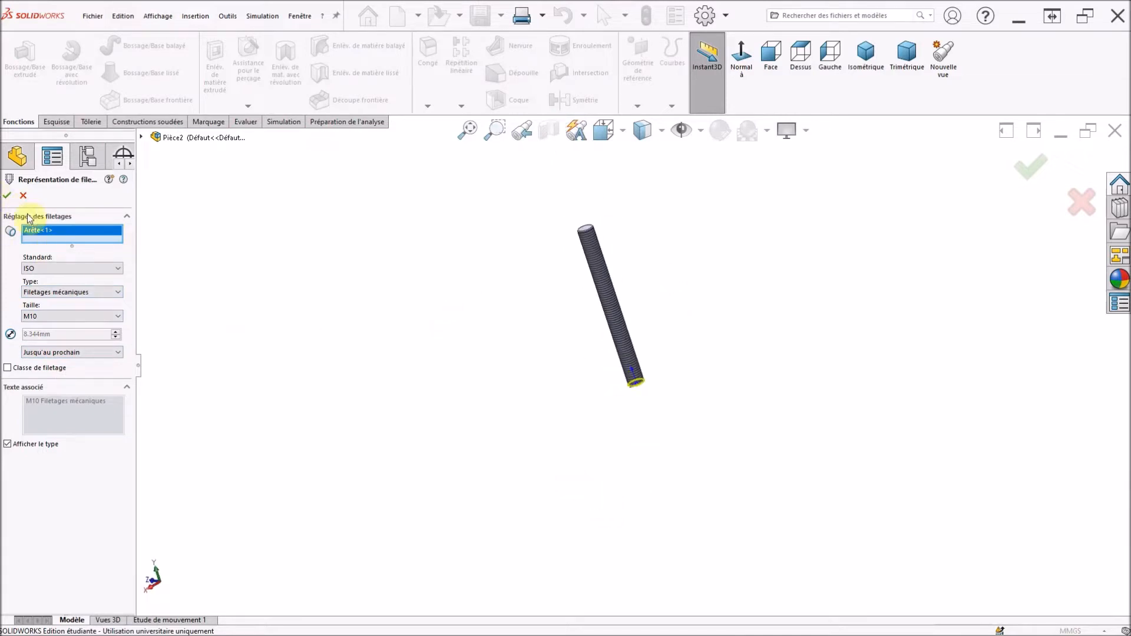
pyautogui.click(7, 195)
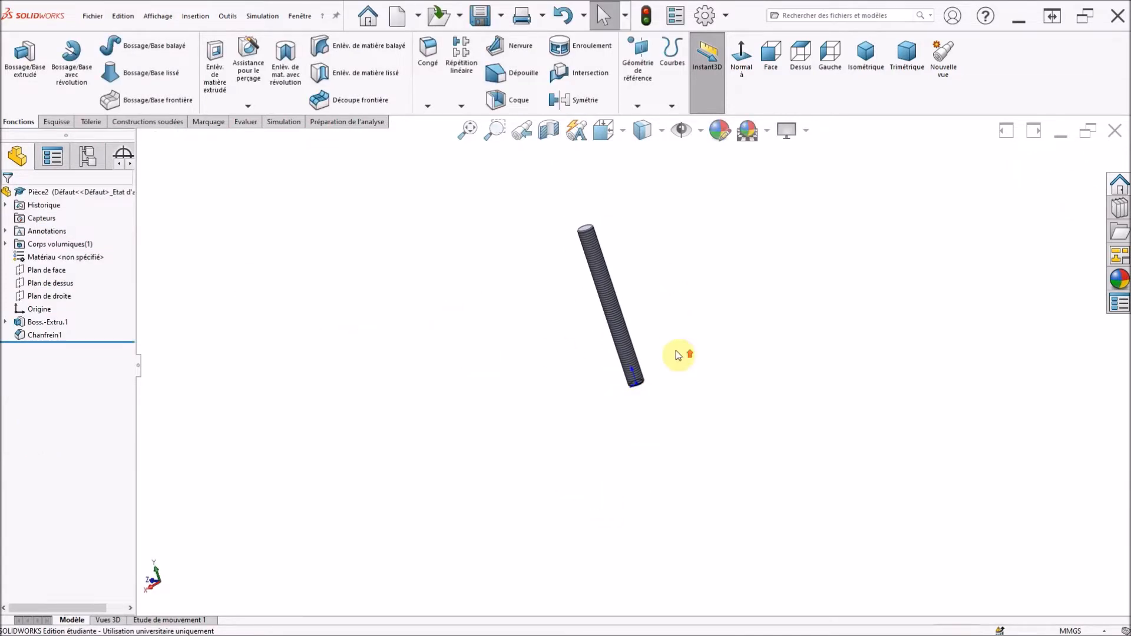
pyautogui.scroll(3, 676, 355)
pyautogui.scroll(-6, 580, 343)
pyautogui.scroll(2, 675, 331)
pyautogui.scroll(-4, 681, 344)
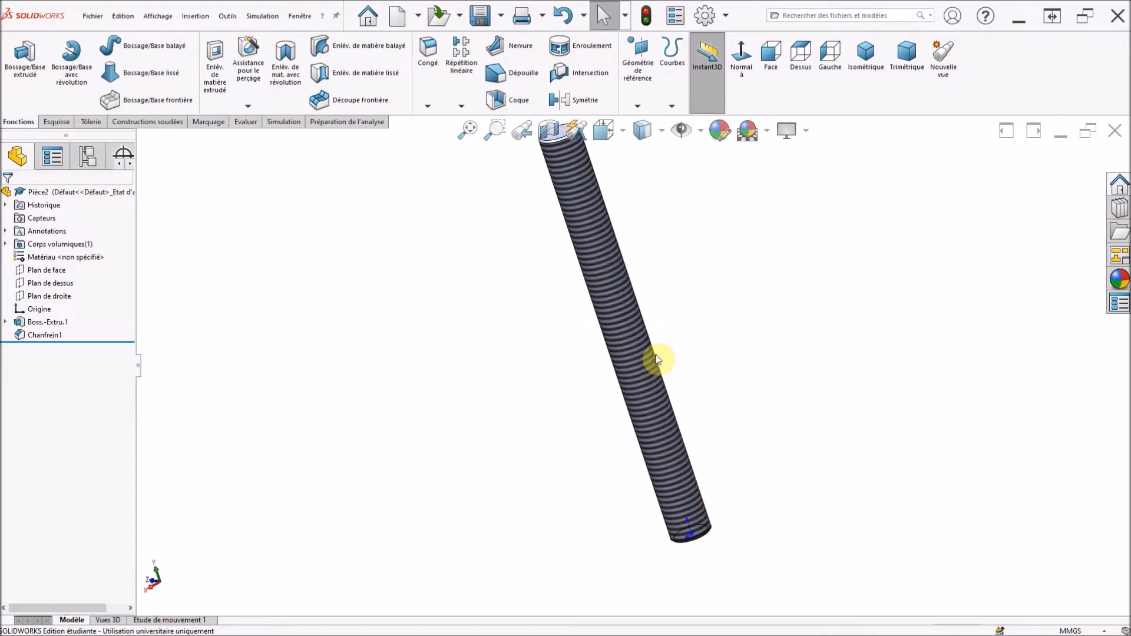
# Start a Hole Wizard plain hole using the ISO standard, type Tailles de perçage, size Ø3.0.
pyautogui.click(869, 65)
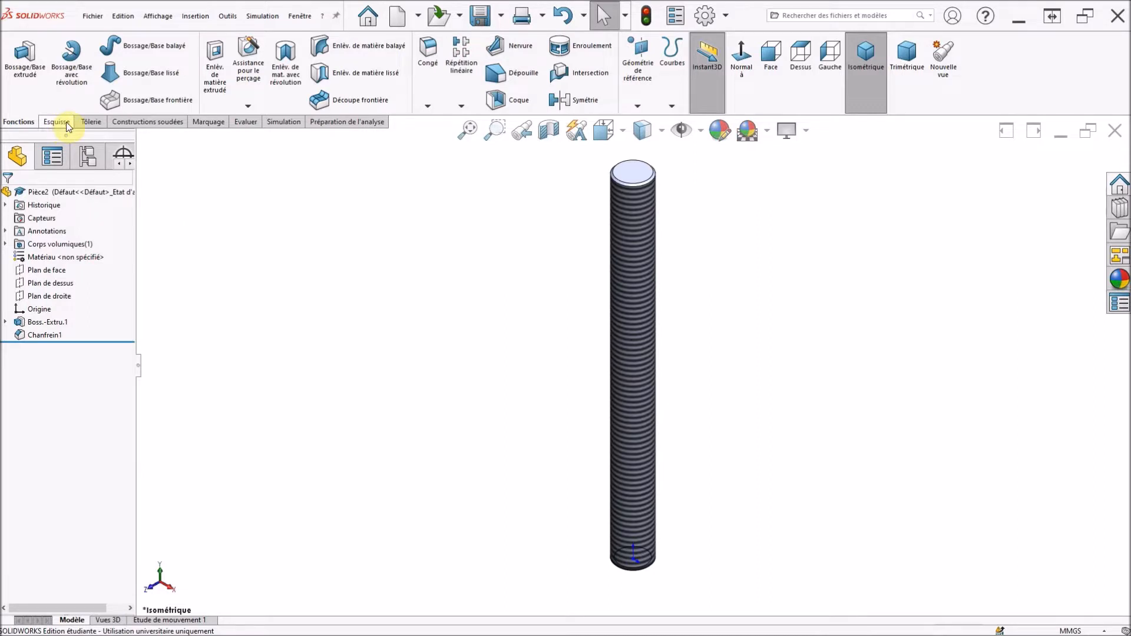
pyautogui.click(247, 58)
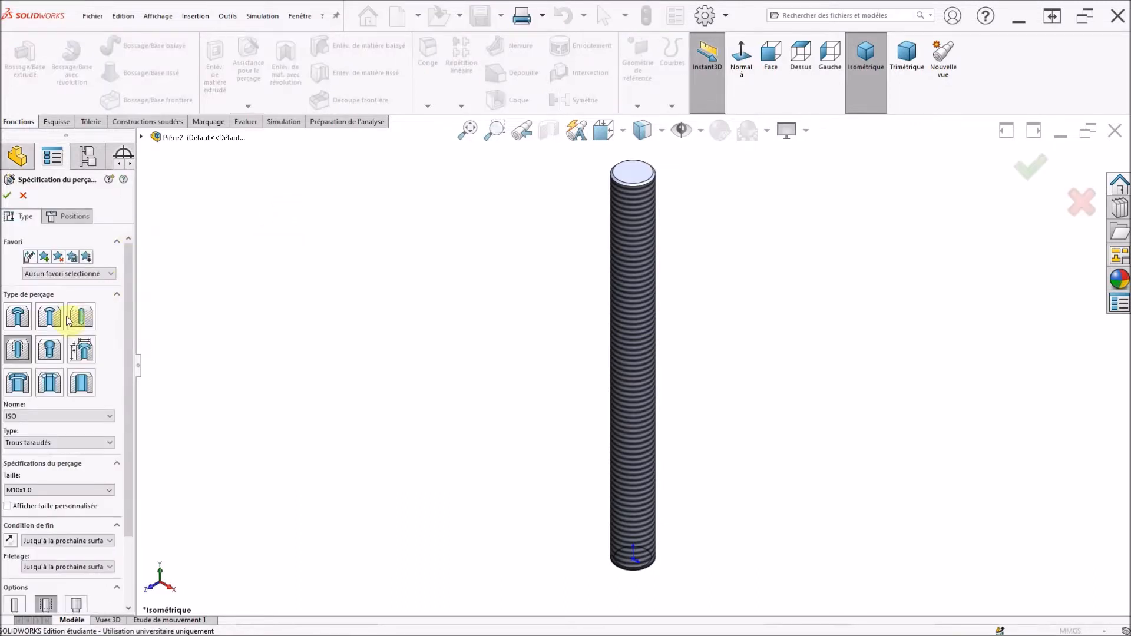
pyautogui.click(80, 318)
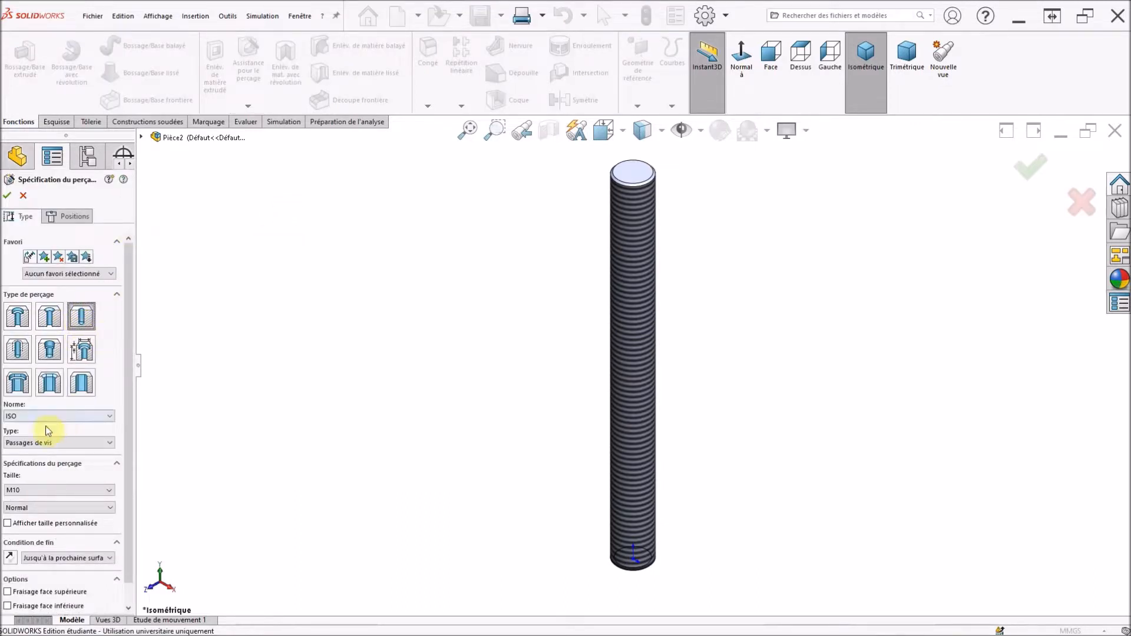
pyautogui.click(31, 446)
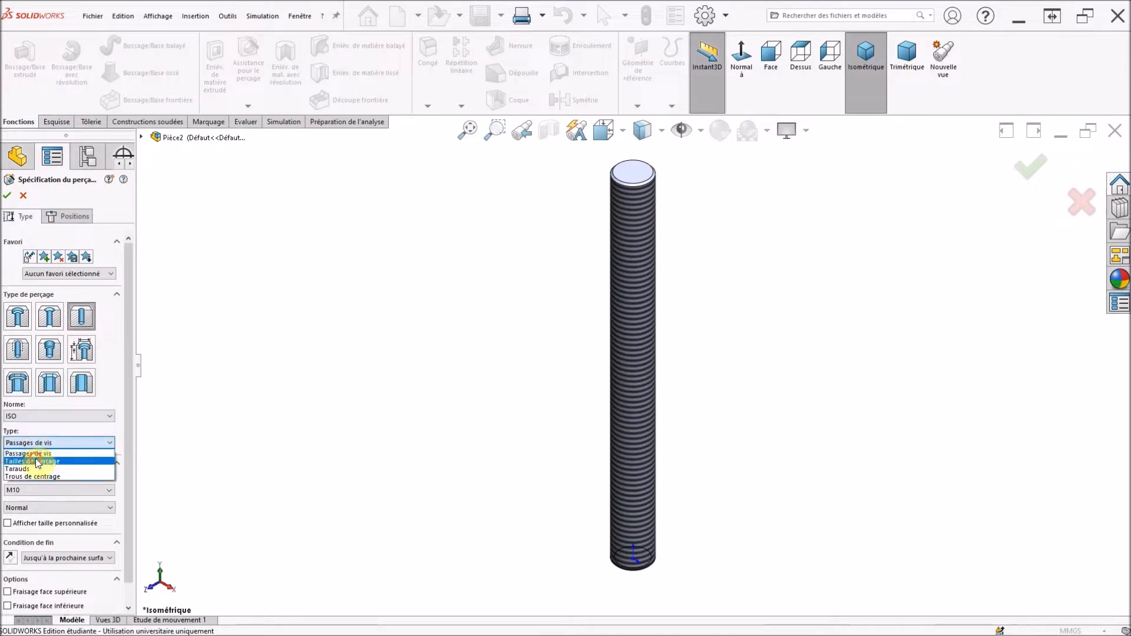
pyautogui.click(36, 459)
pyautogui.click(24, 490)
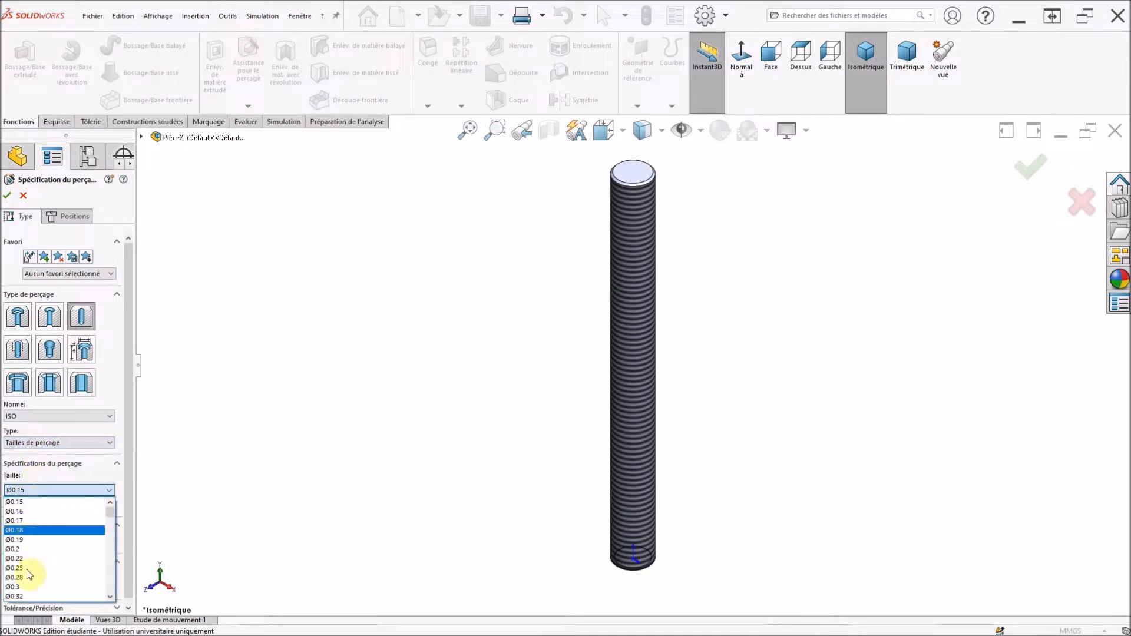
pyautogui.scroll(-1, 25, 553)
pyautogui.scroll(-10, 24, 554)
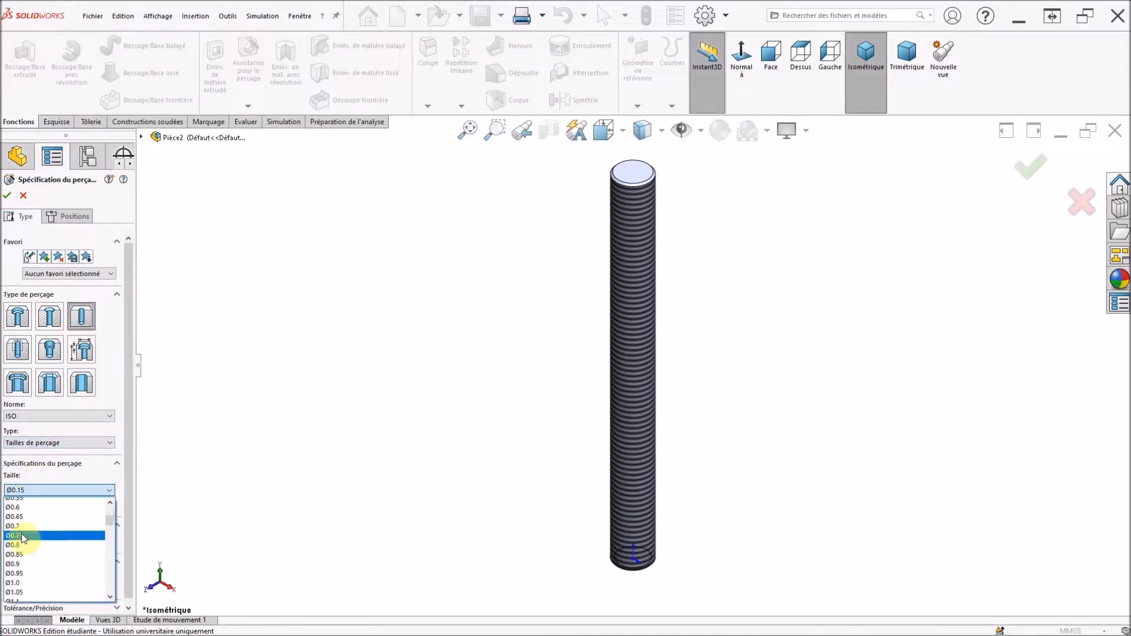
pyautogui.scroll(-5, 21, 530)
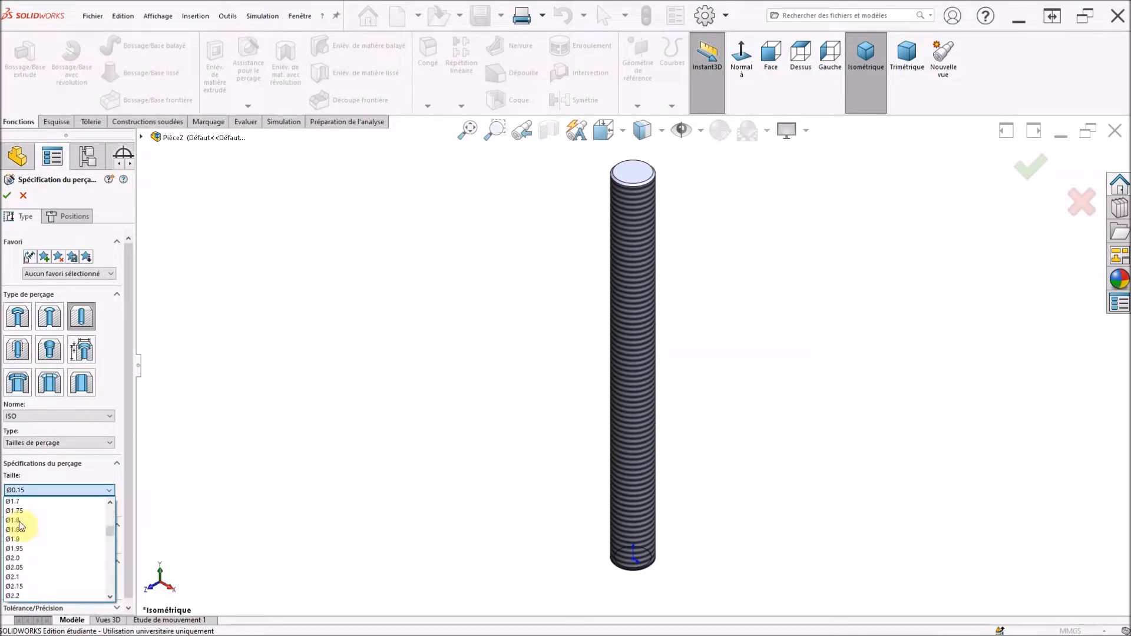
pyautogui.scroll(-2, 30, 533)
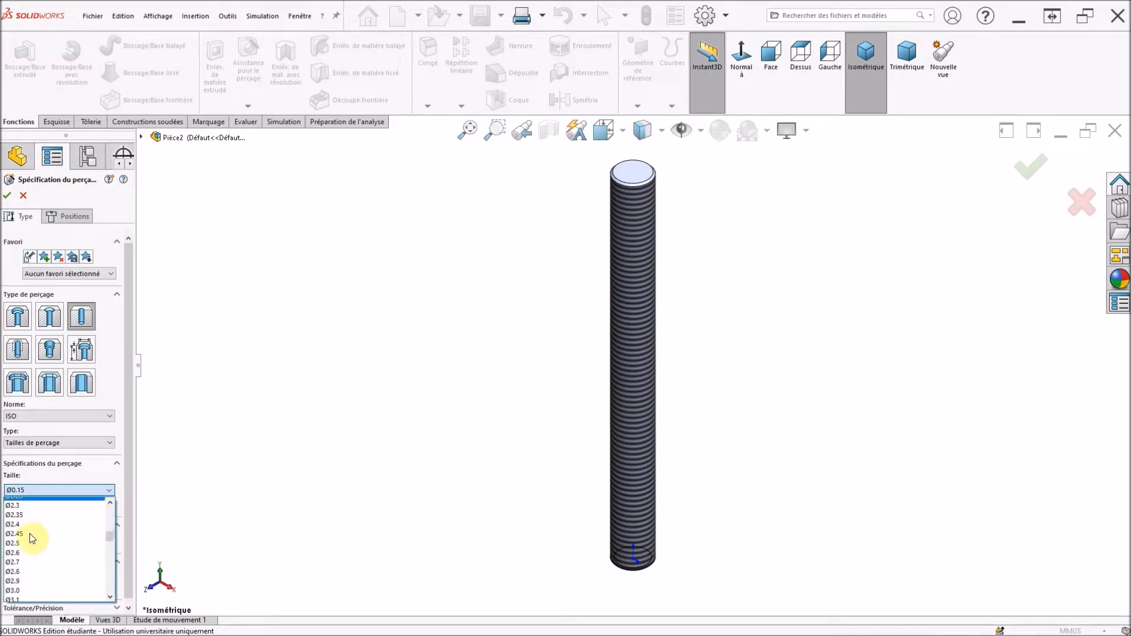
pyautogui.click(24, 577)
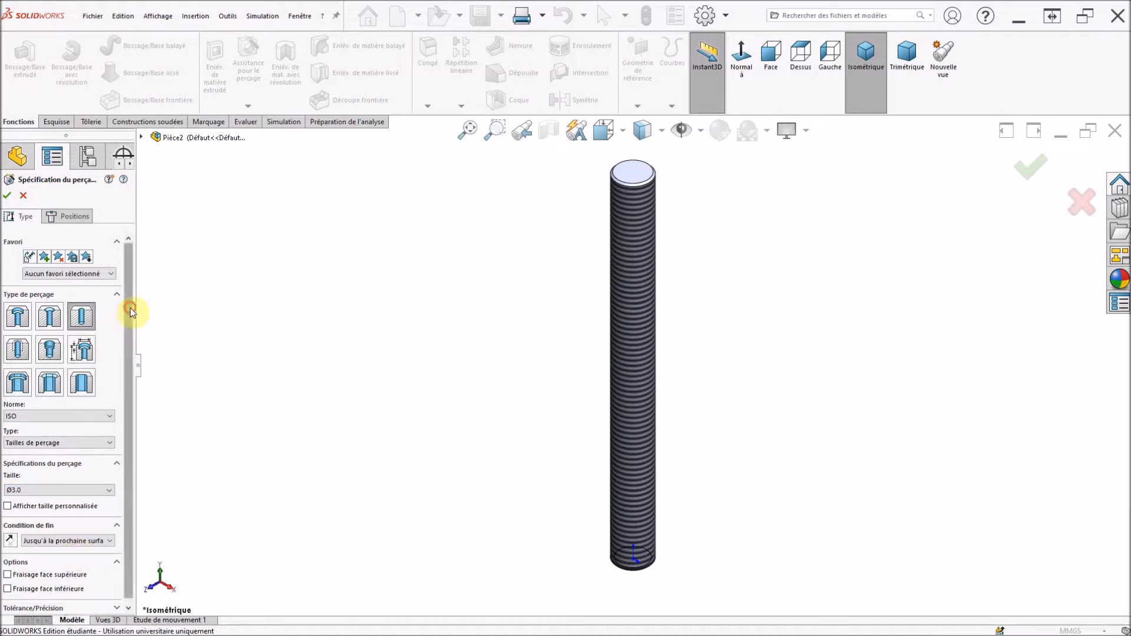
# Make the hole blind (Borgne) with a depth of 11 mm.
pyautogui.scroll(-1, 133, 335)
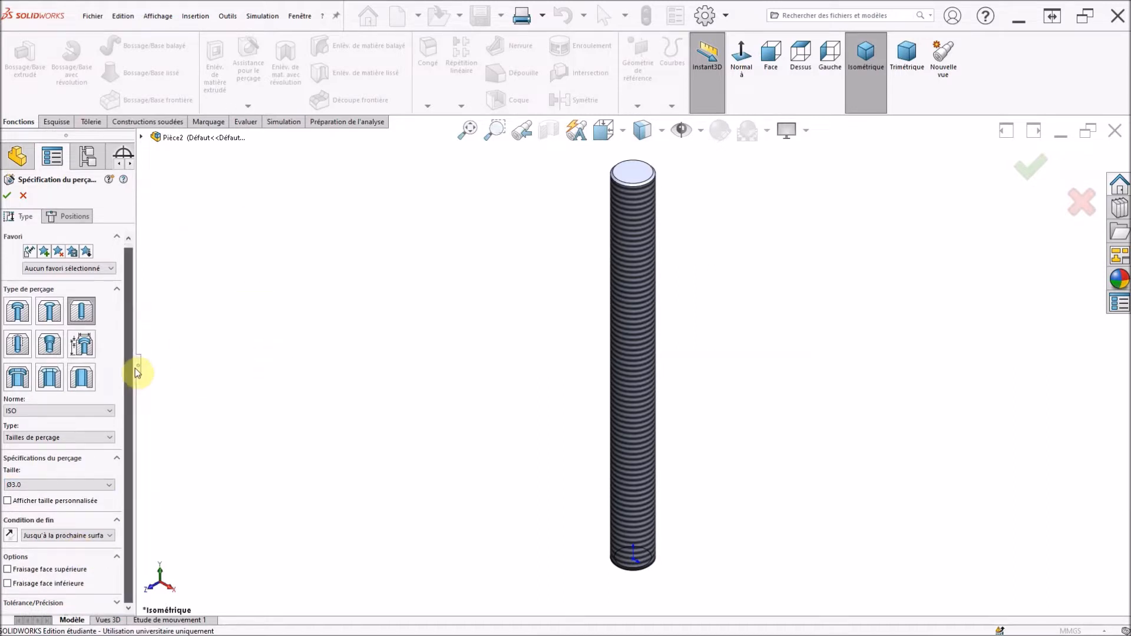
pyautogui.click(105, 535)
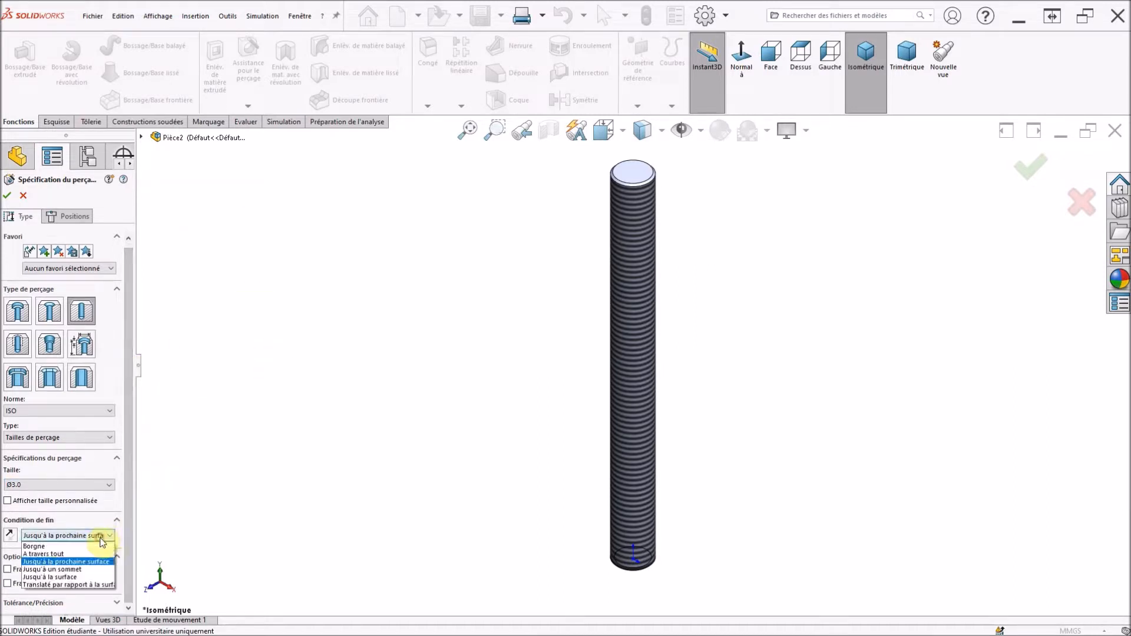
pyautogui.click(39, 548)
pyautogui.doubleClick(60, 548)
pyautogui.write('11.000mm')
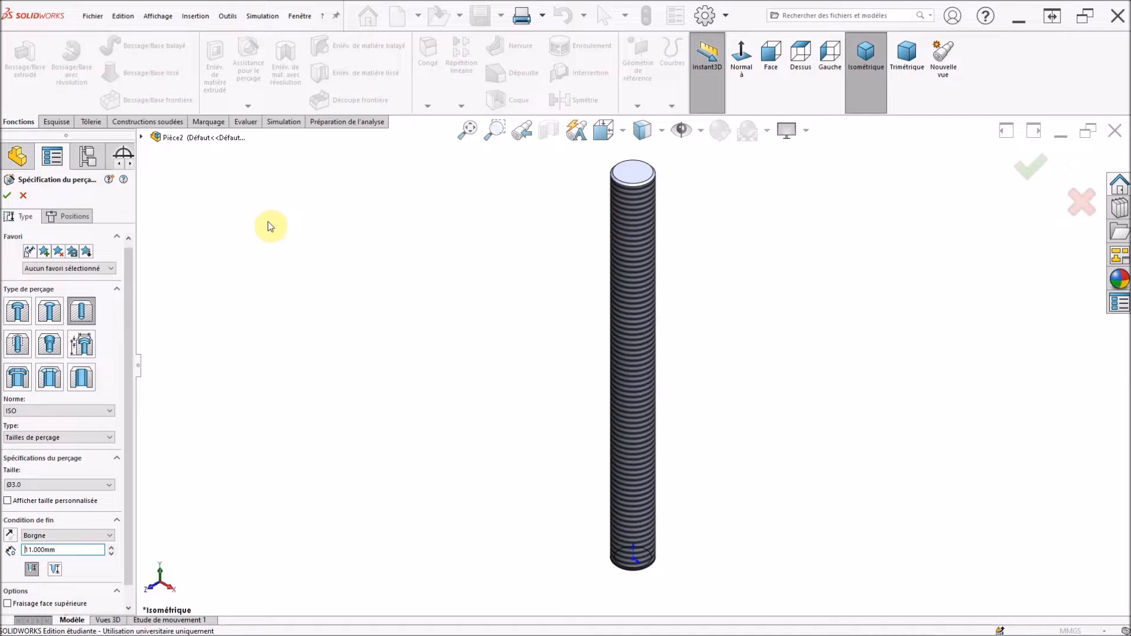
# Place the hole's position point on the rod's cylindrical face near the upper end.
pyautogui.click(84, 217)
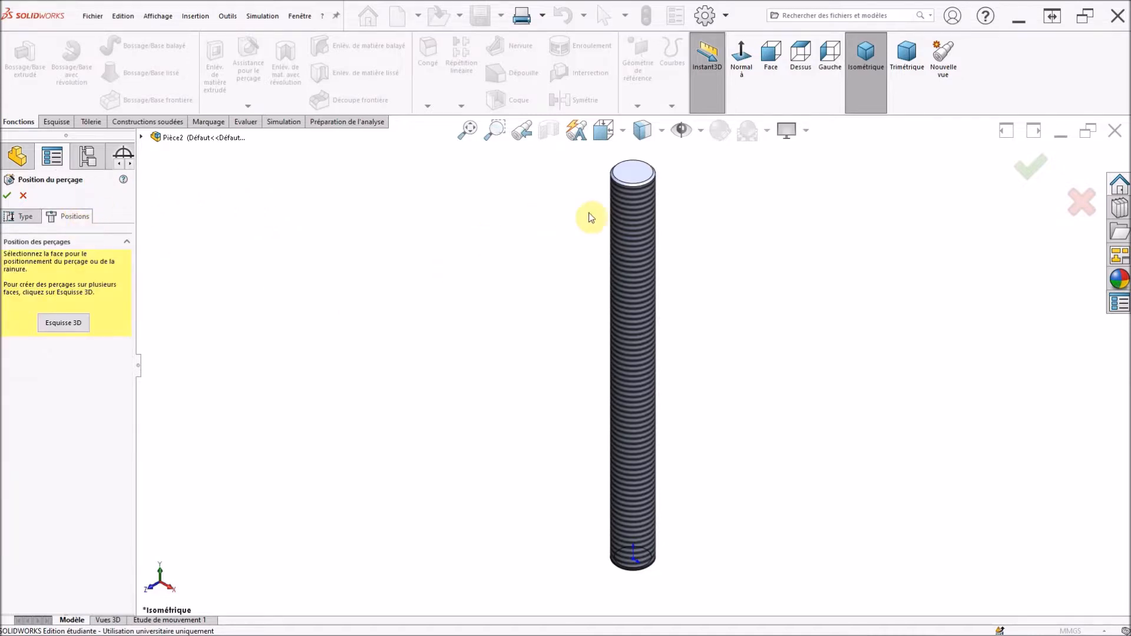
pyautogui.click(634, 211)
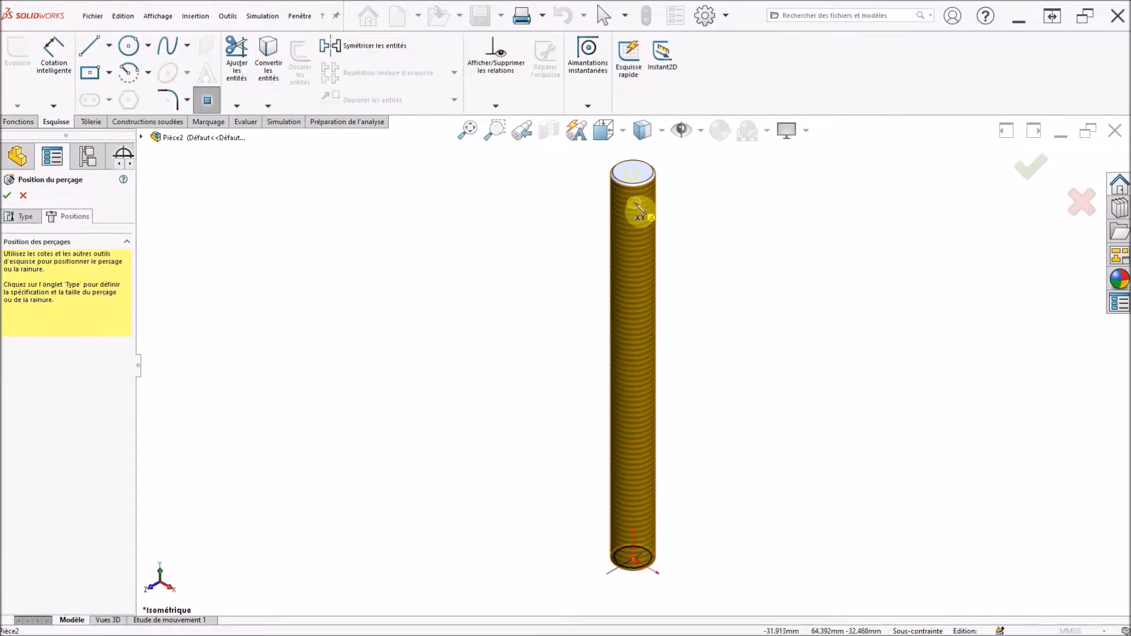
pyautogui.click(637, 206)
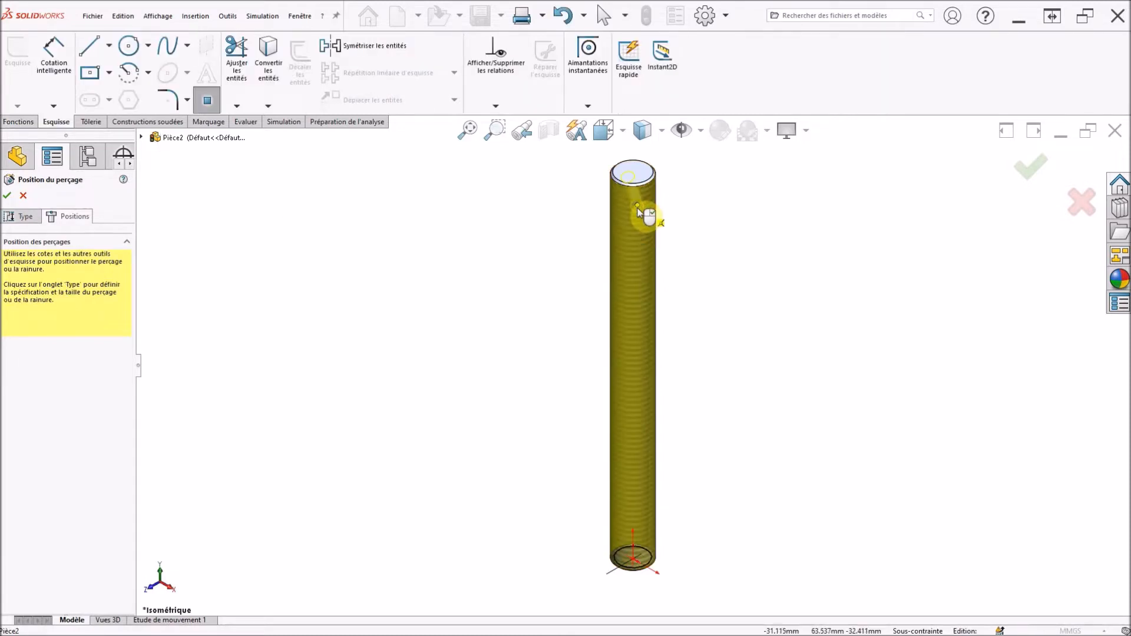
# Move the hole point to the middle of the rod's front side, about 99 mm above the base.
pyautogui.hotkey('ctrl', '1')
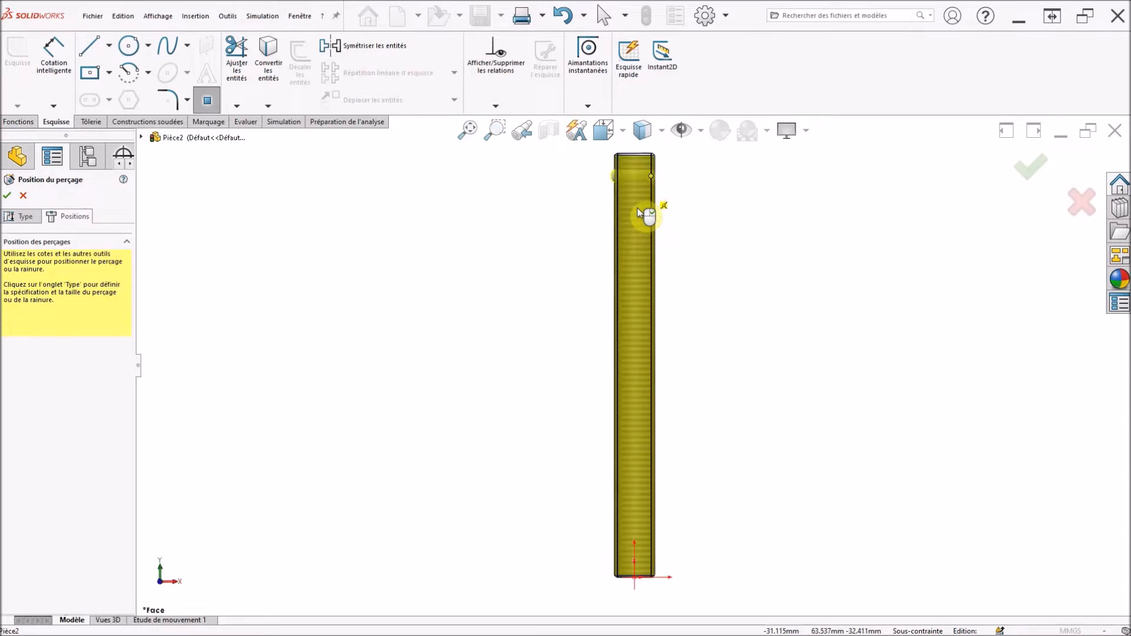
pyautogui.scroll(-6, 646, 194)
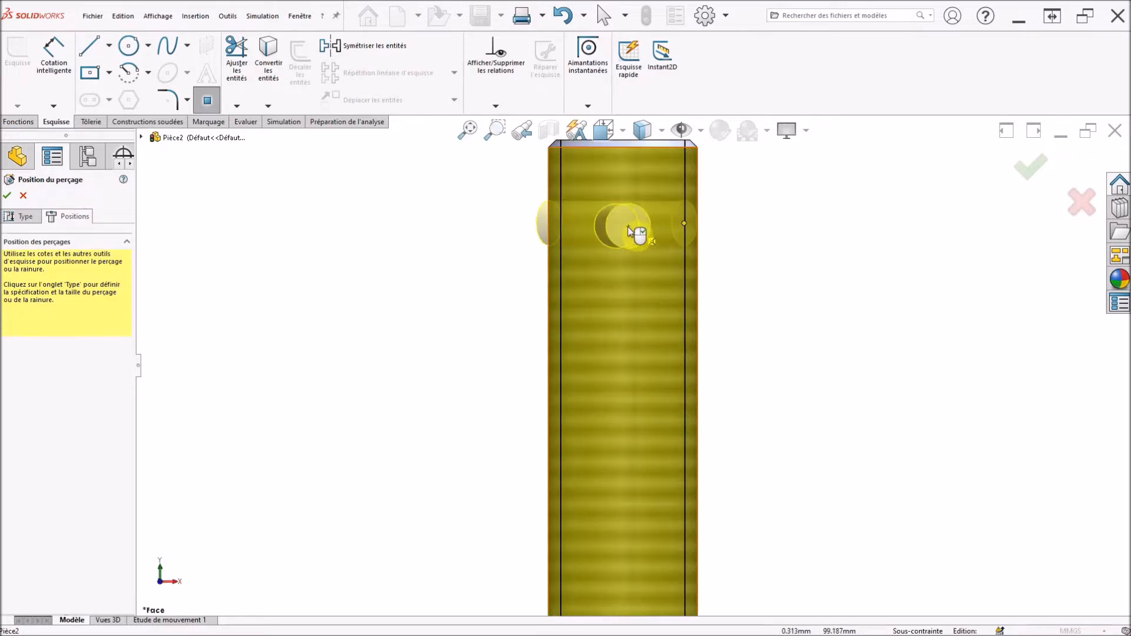
pyautogui.scroll(-4, 701, 242)
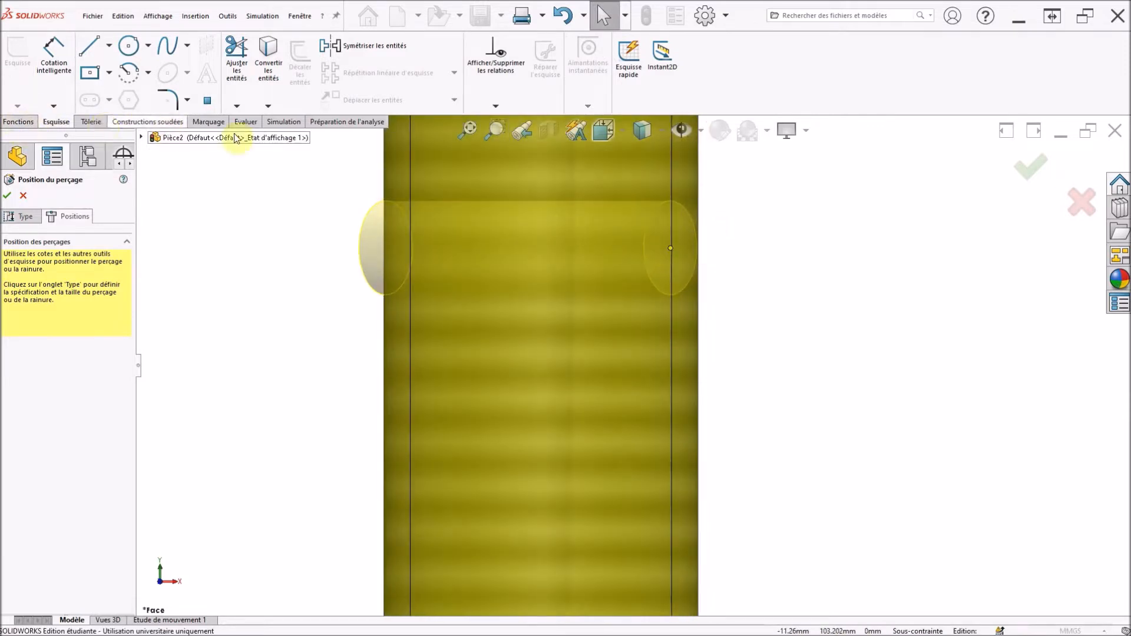
pyautogui.click(622, 128)
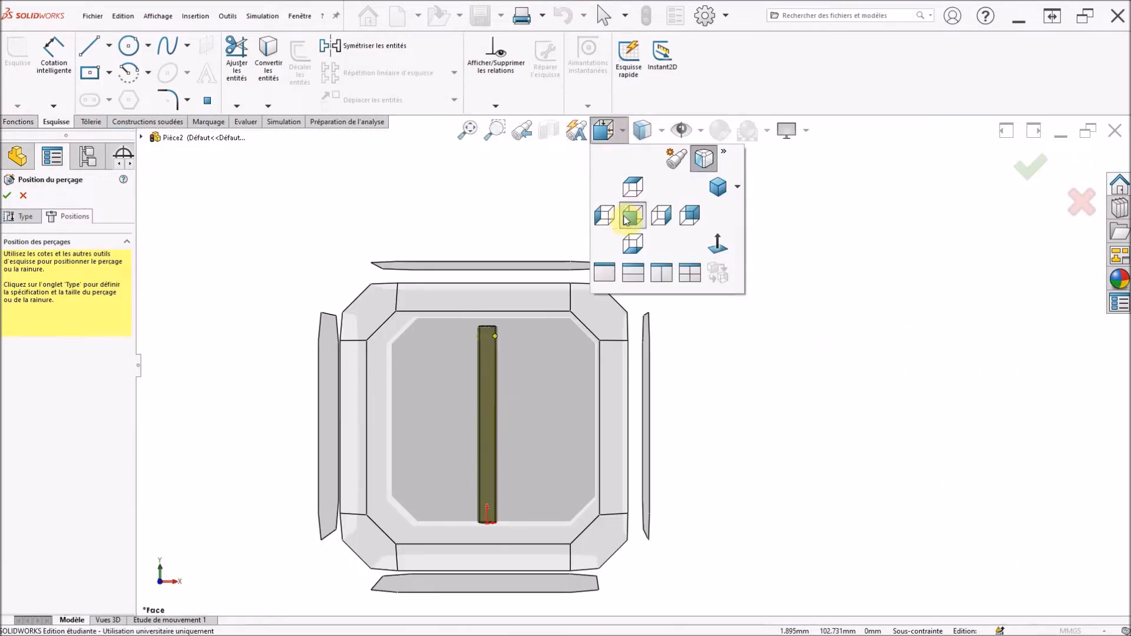
pyautogui.click(632, 217)
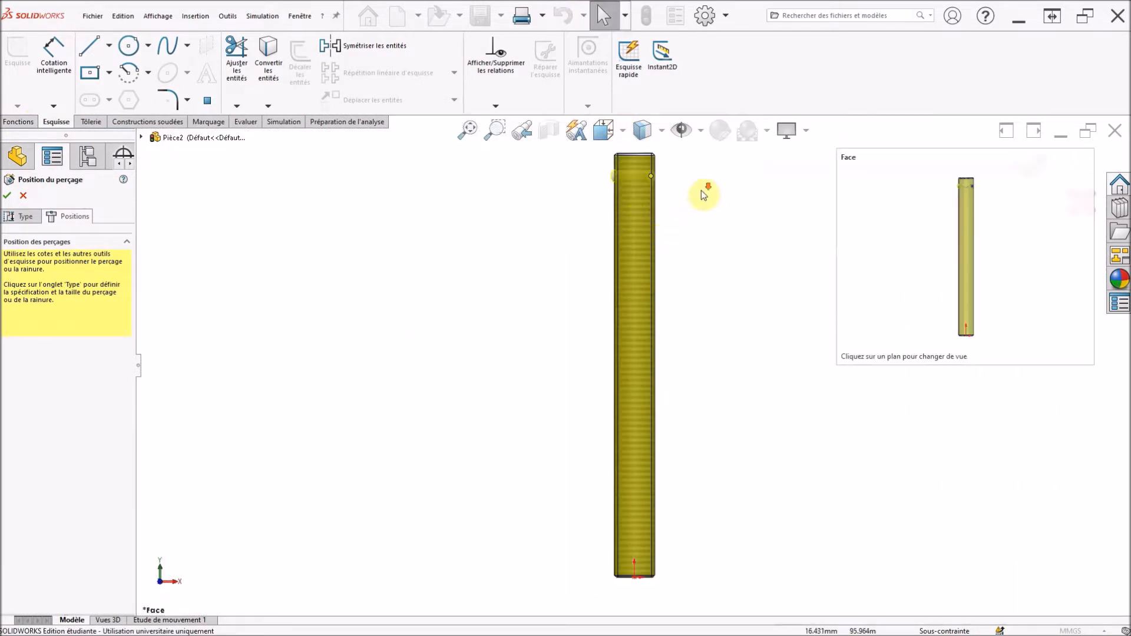
pyautogui.scroll(-4, 689, 188)
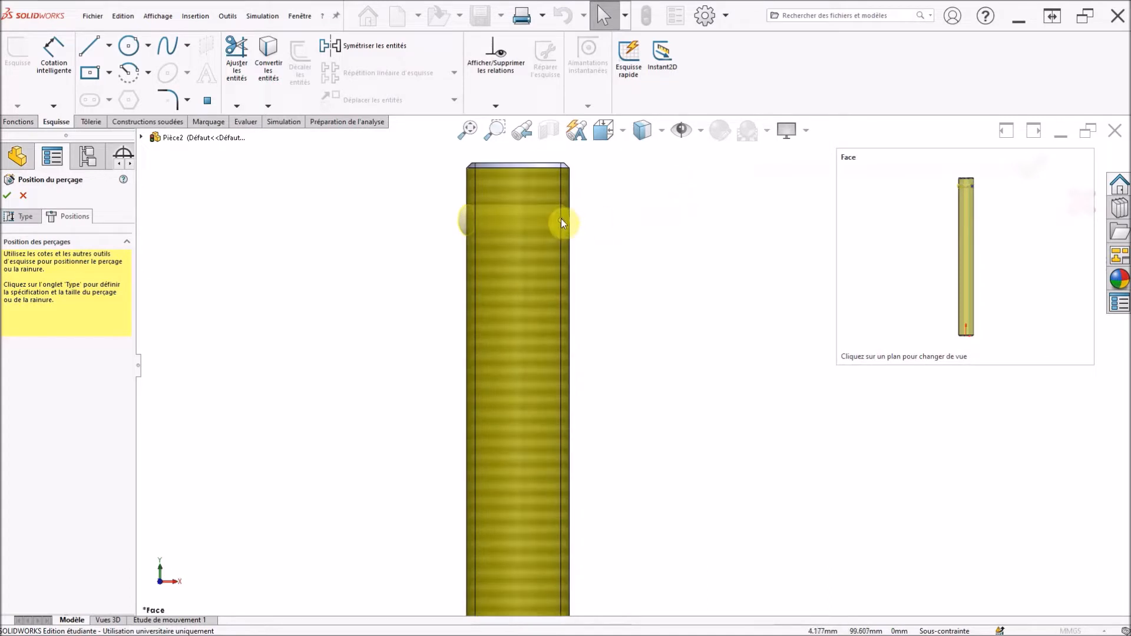
pyautogui.click(513, 224)
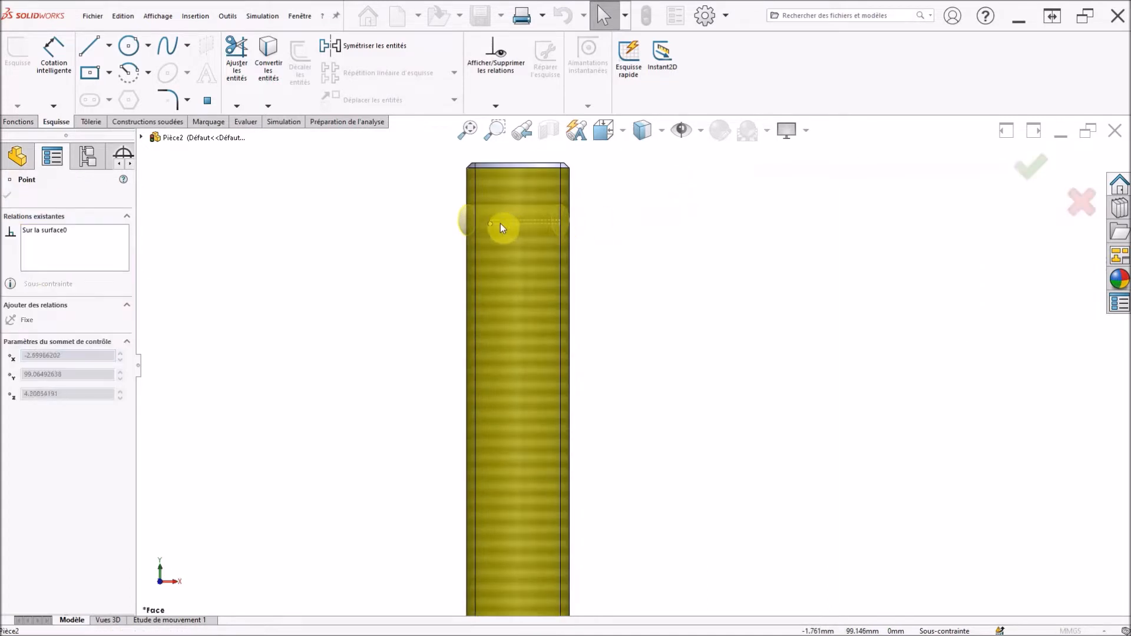
pyautogui.moveTo(519, 224); pyautogui.dragTo(519, 225)
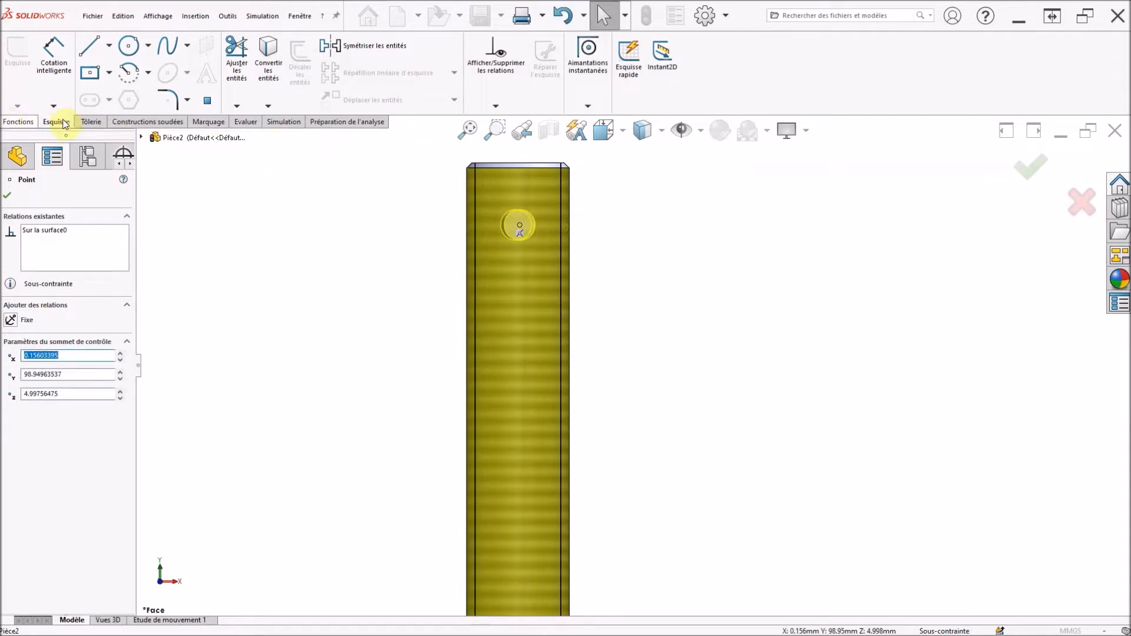
# Add an on-plane (Sur le plan) relation between the hole point and the right plane (Plan de droite).
pyautogui.click(495, 107)
pyautogui.click(529, 136)
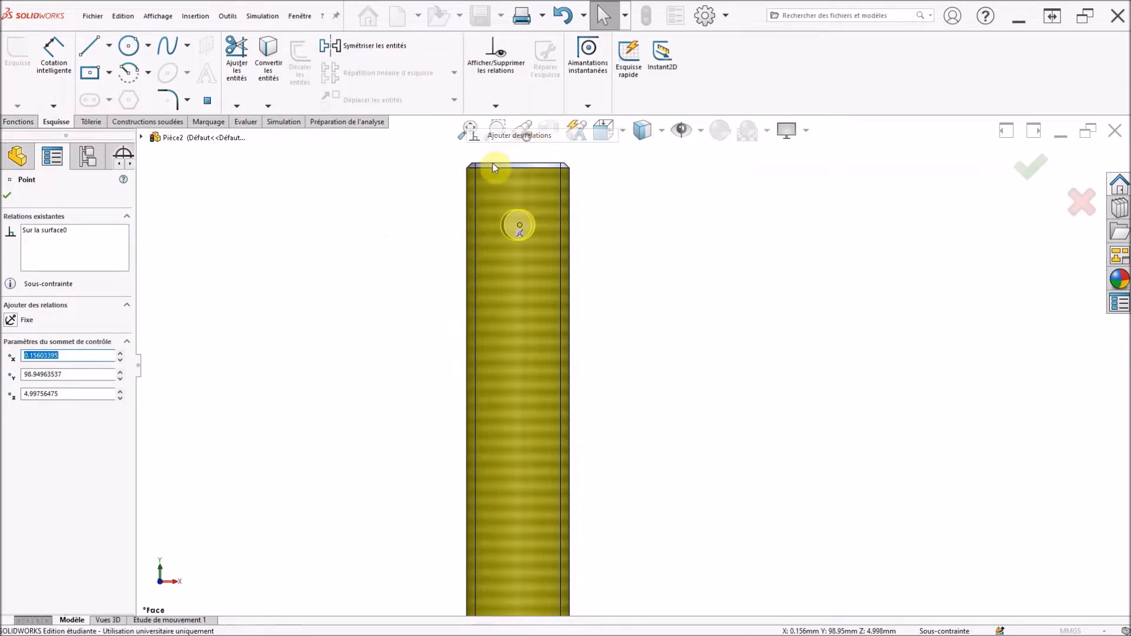
pyautogui.click(141, 137)
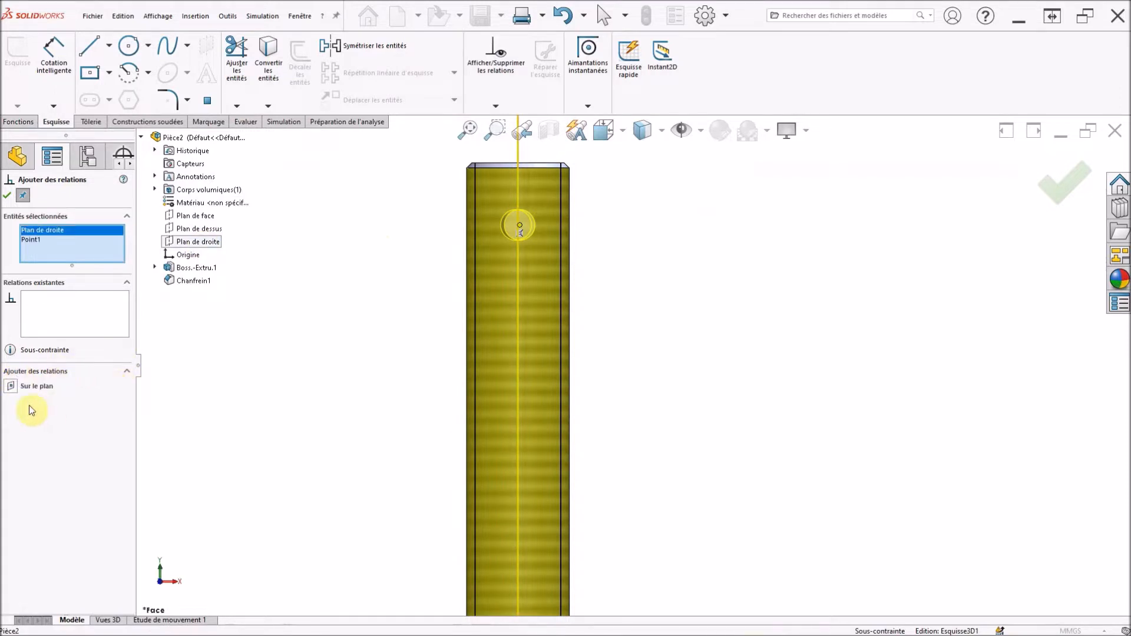
pyautogui.click(11, 387)
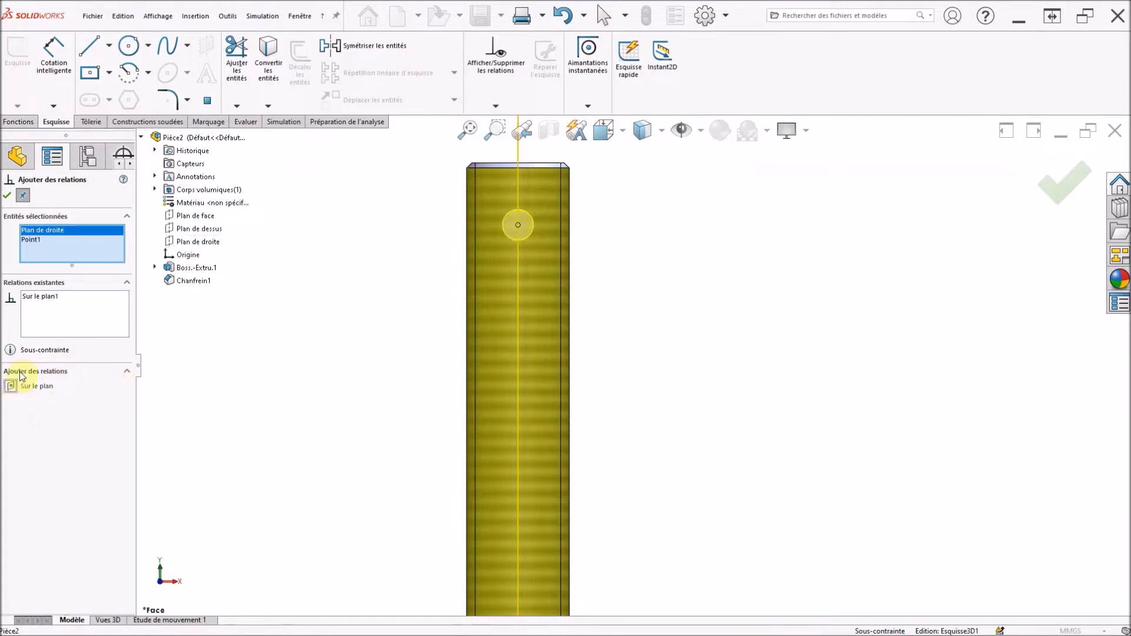
# Dimension the hole point 5 mm below the rod's top end face.
pyautogui.click(9, 197)
pyautogui.click(54, 54)
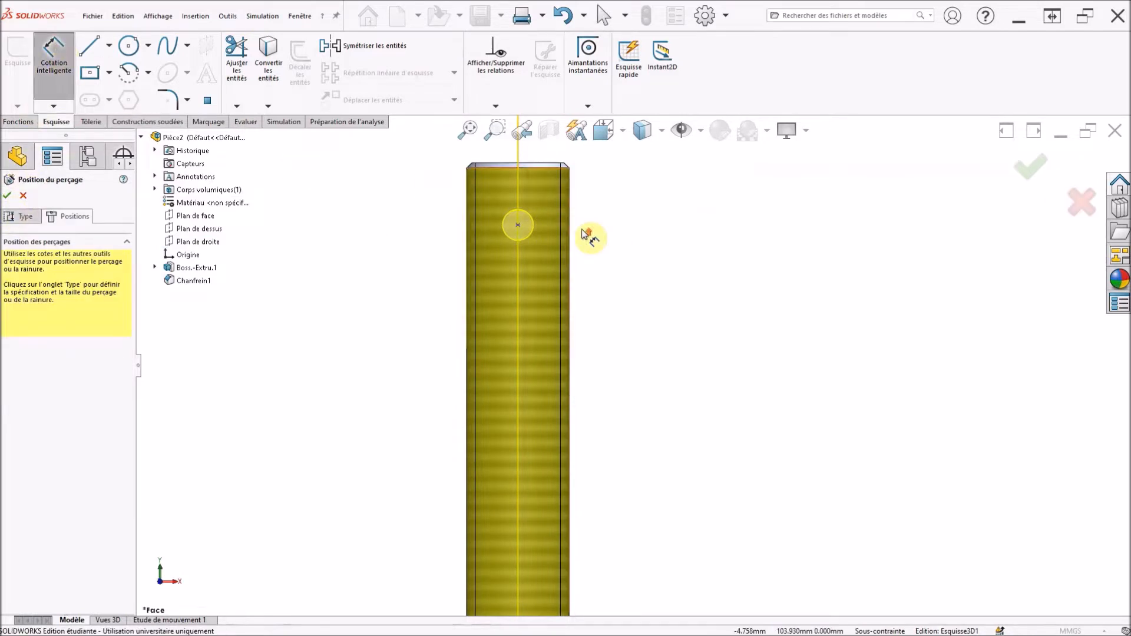
pyautogui.scroll(1, 578, 227)
pyautogui.moveTo(611, 207); pyautogui.dragTo(569, 267, button='middle')
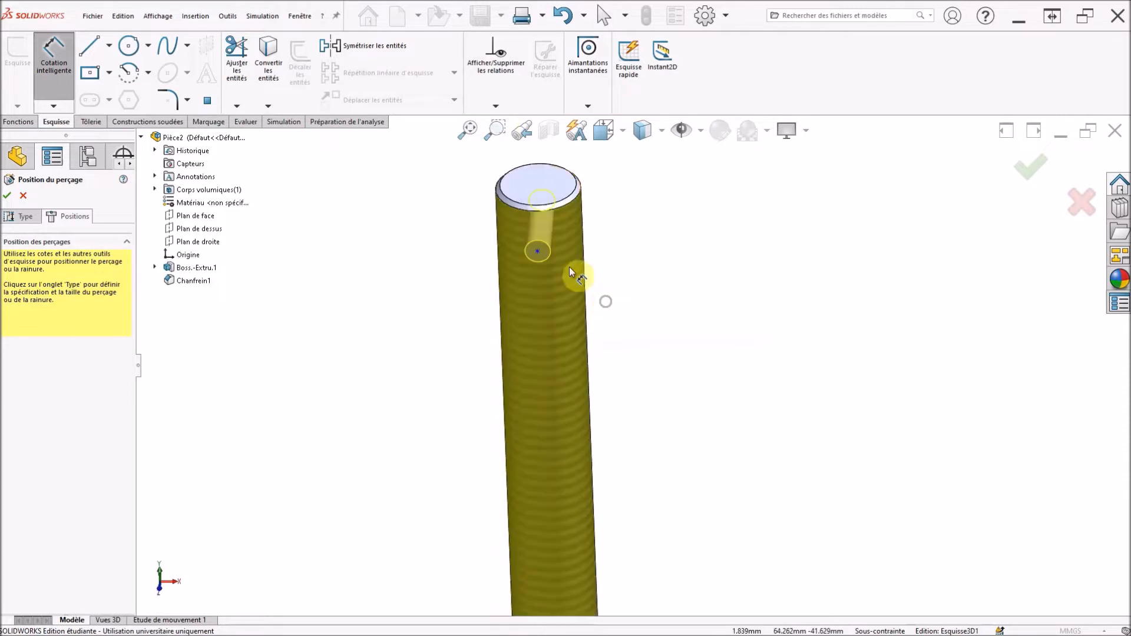
pyautogui.click(538, 250)
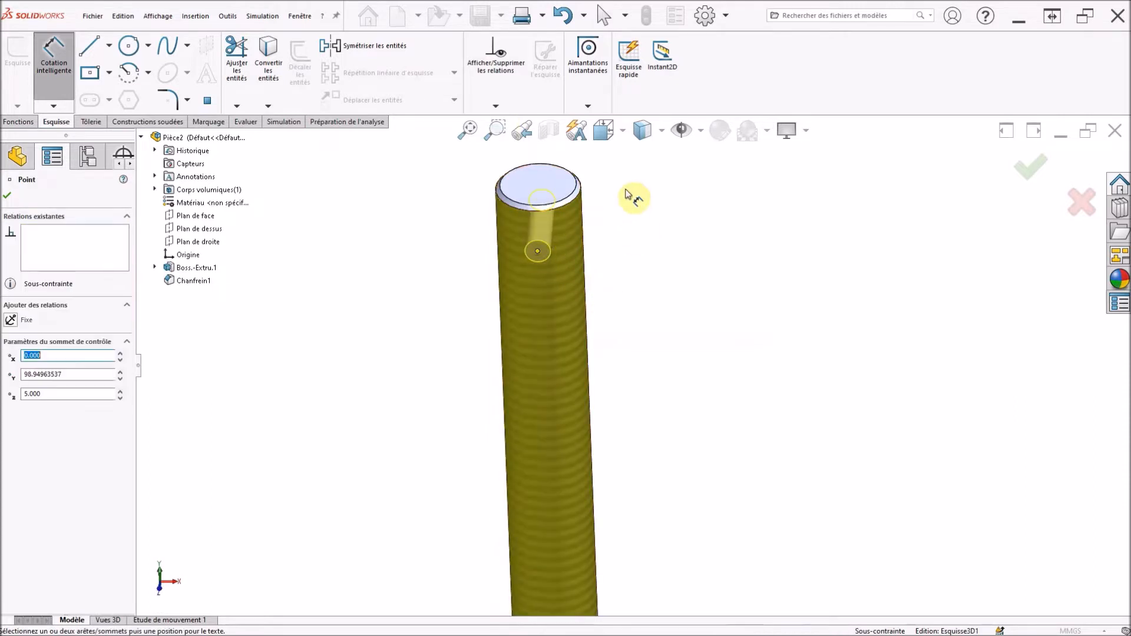
pyautogui.click(544, 188)
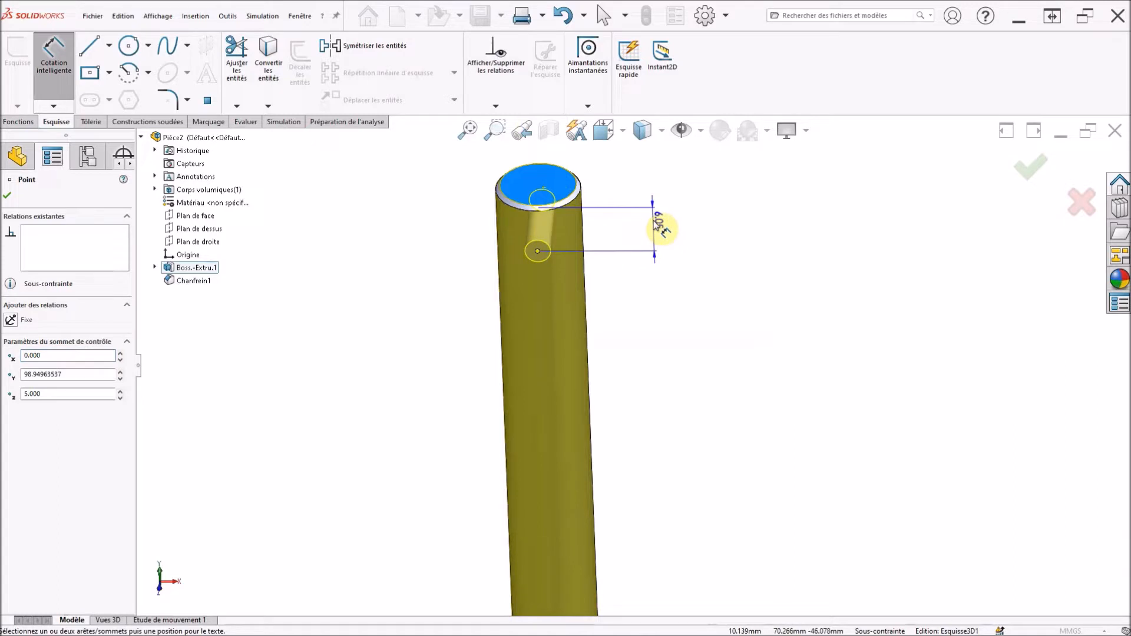
pyautogui.click(658, 233)
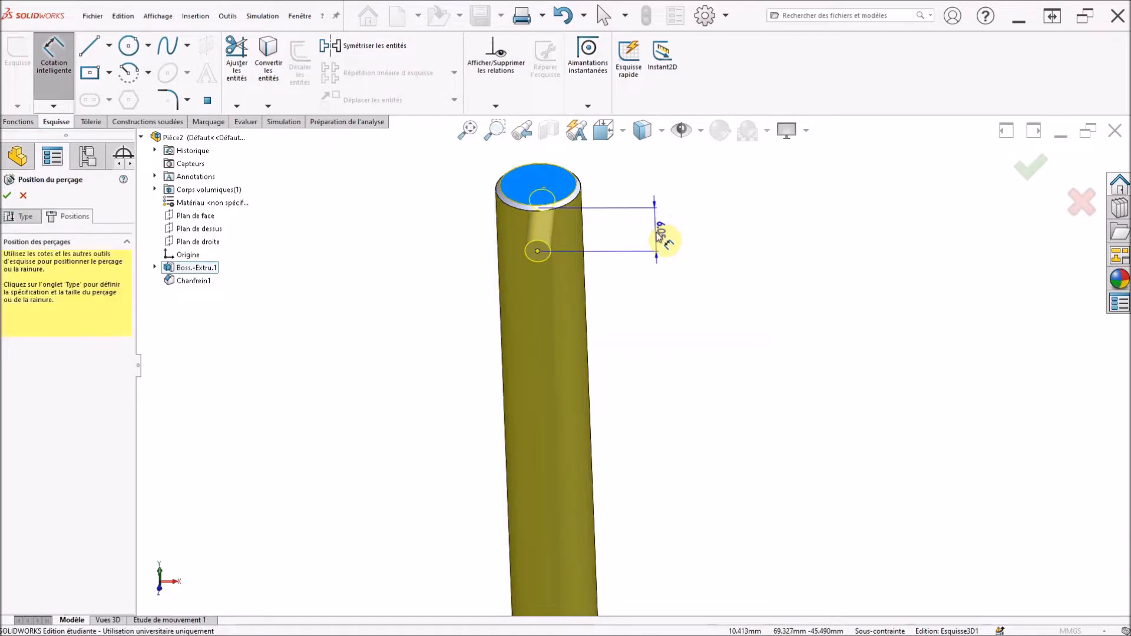
pyautogui.click(658, 234)
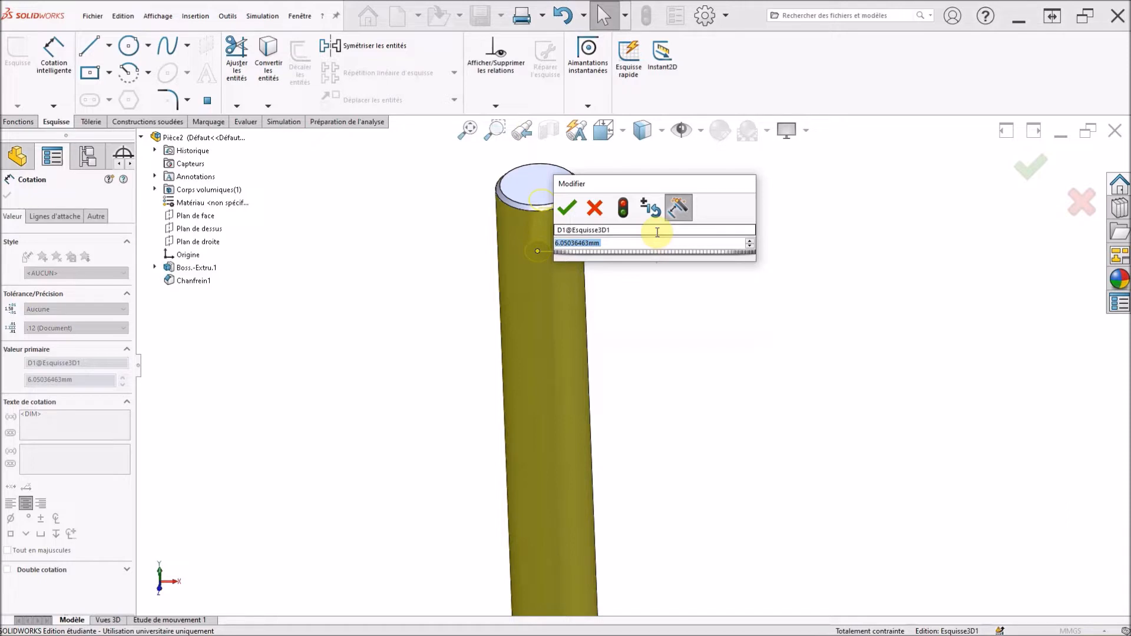
pyautogui.write('5')
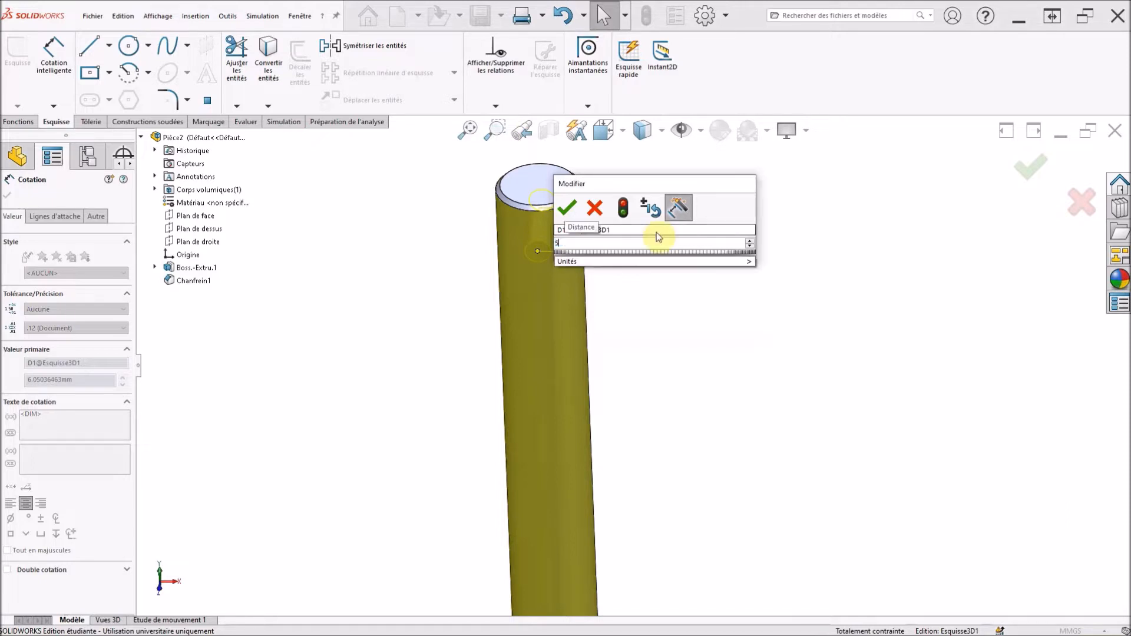
pyautogui.press('Return')
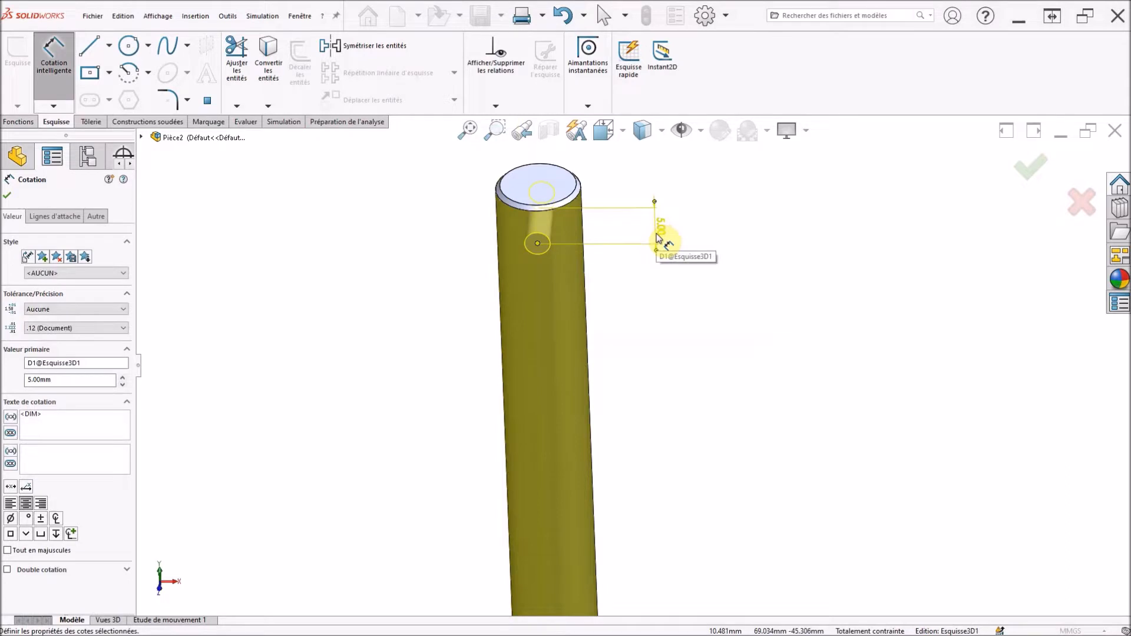
pyautogui.moveTo(660, 277); pyautogui.dragTo(709, 182, button='middle')
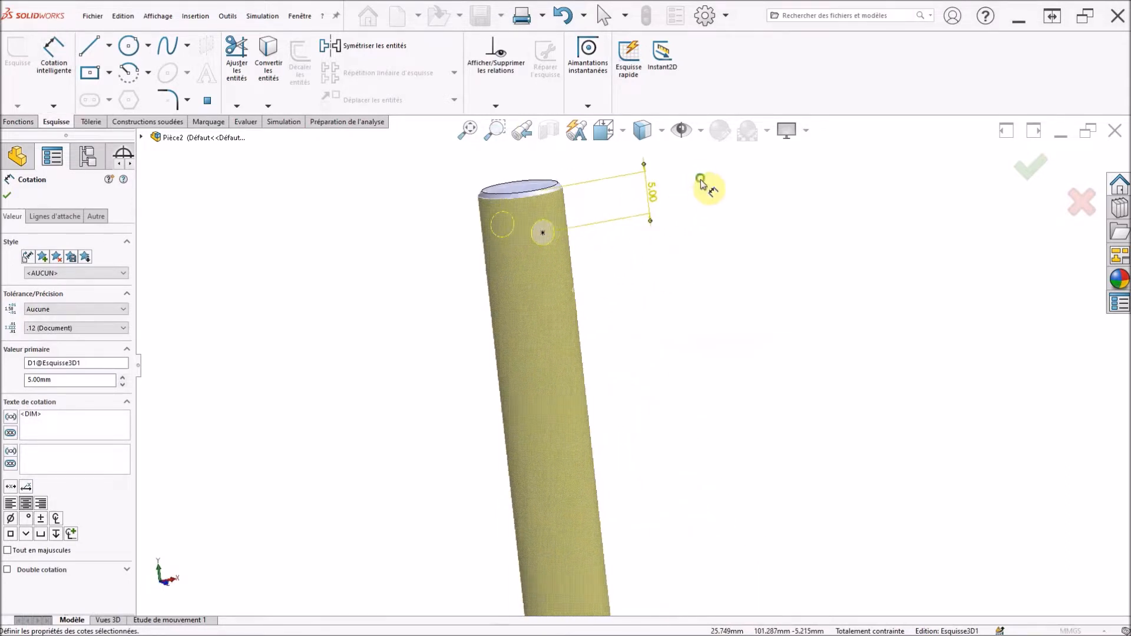
# Accept the hole's position to create the cross hole and show the whole rod in isometric view.
pyautogui.click(7, 195)
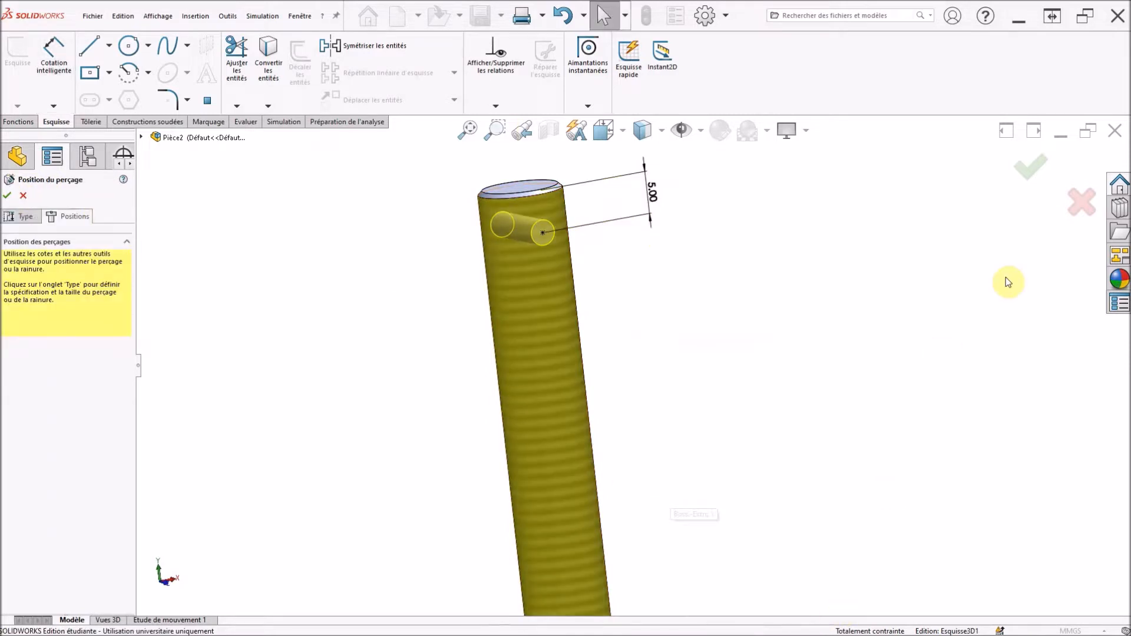
pyautogui.click(1021, 172)
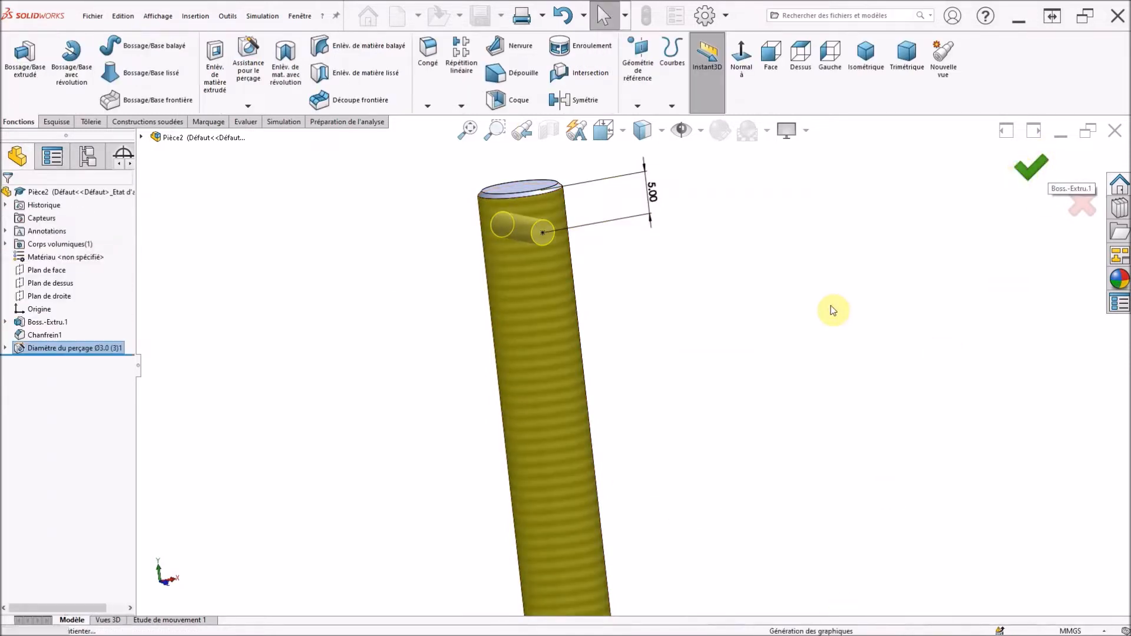
pyautogui.scroll(5, 668, 291)
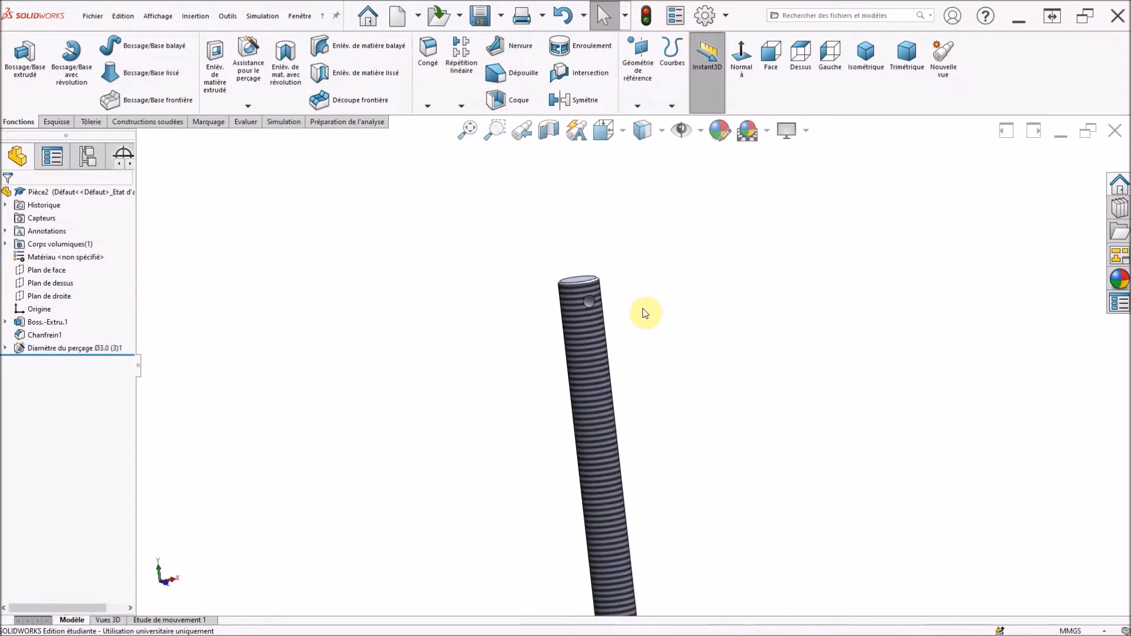
pyautogui.click(865, 56)
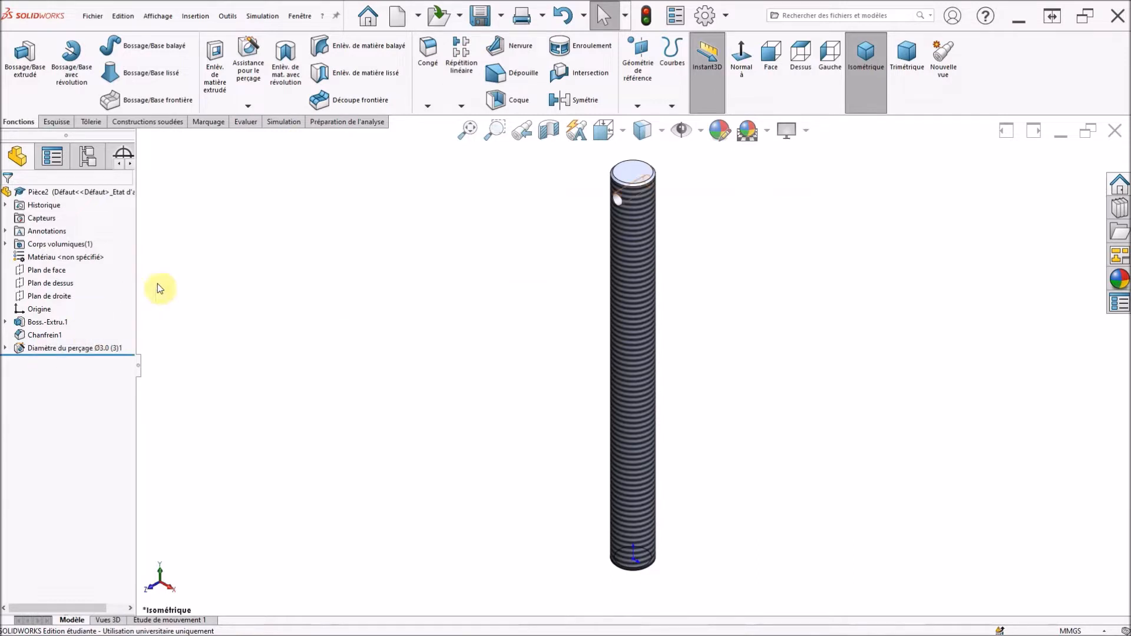
# Add 1.0501 (C35) from DIN Acier (non allié) to the material favourites and assign it to the rod.
pyautogui.click(71, 259)
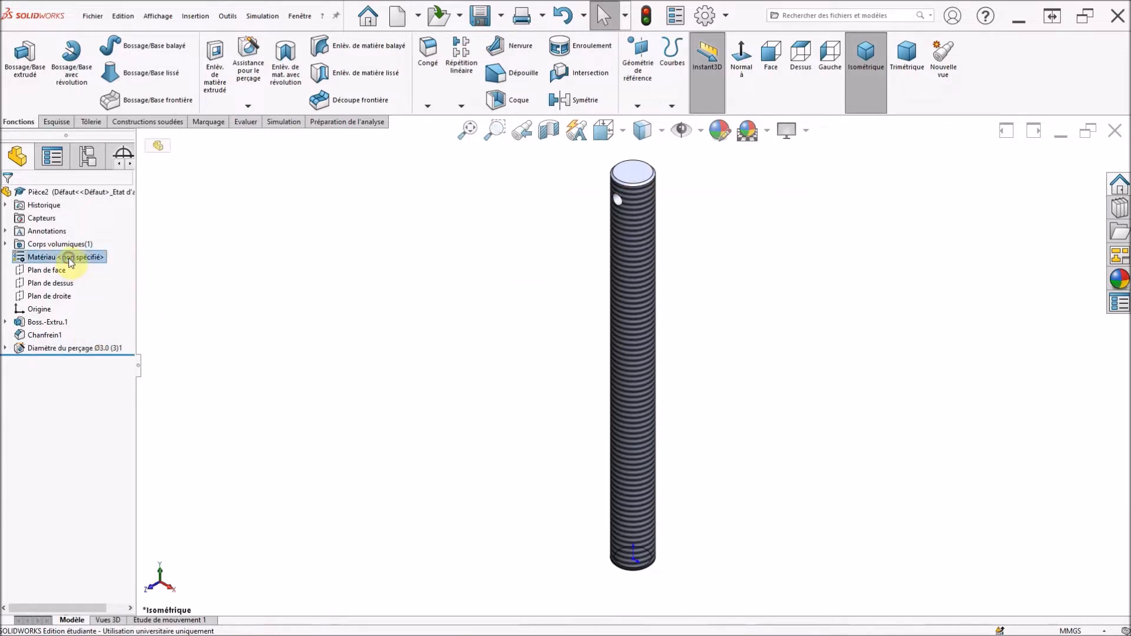
pyautogui.rightClick(69, 262)
pyautogui.click(133, 268)
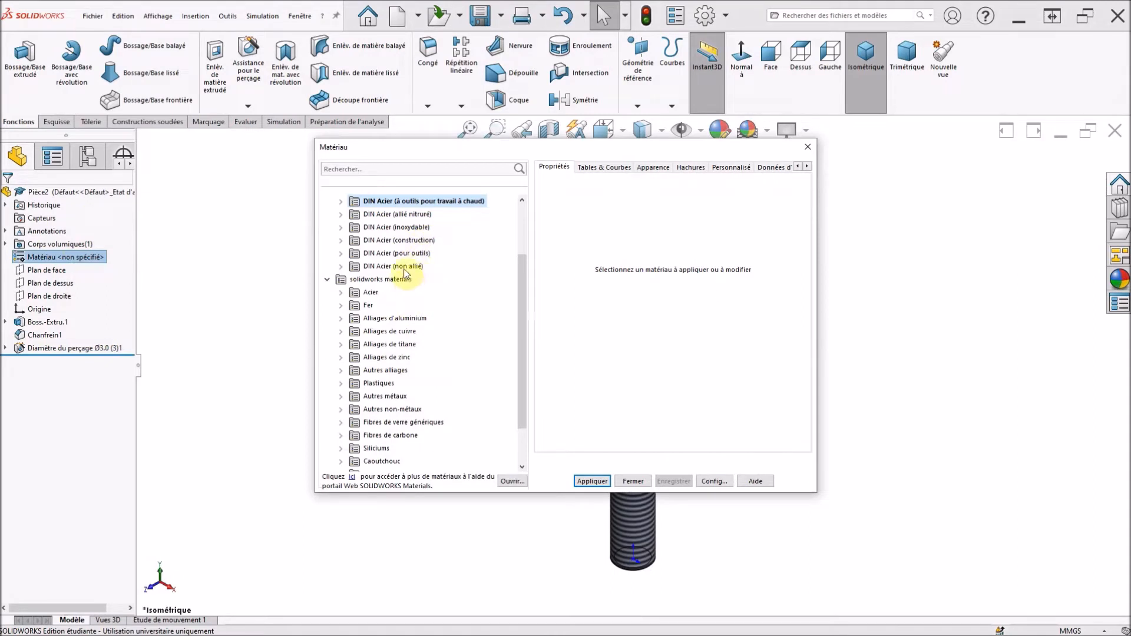
pyautogui.click(343, 268)
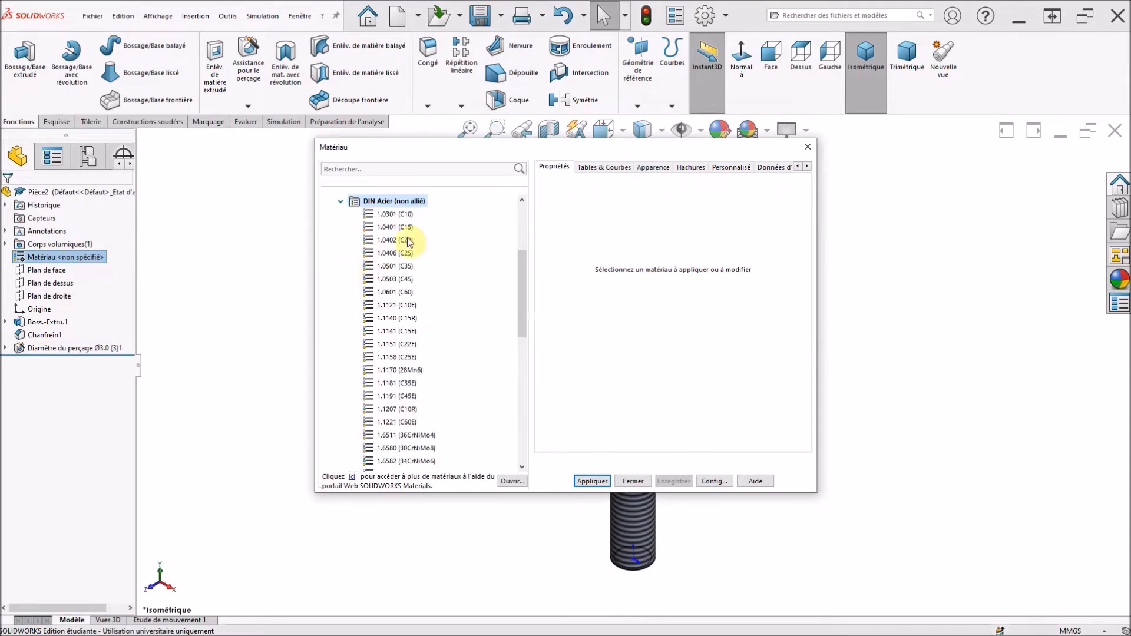
pyautogui.click(403, 268)
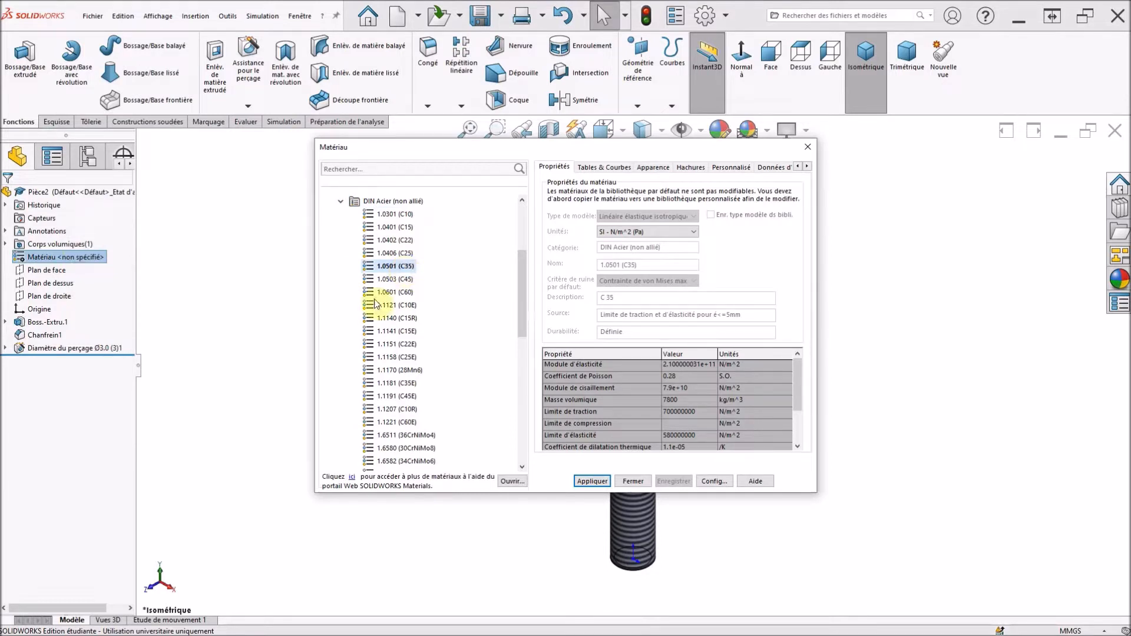
pyautogui.rightClick(405, 271)
pyautogui.click(405, 269)
pyautogui.rightClick(405, 271)
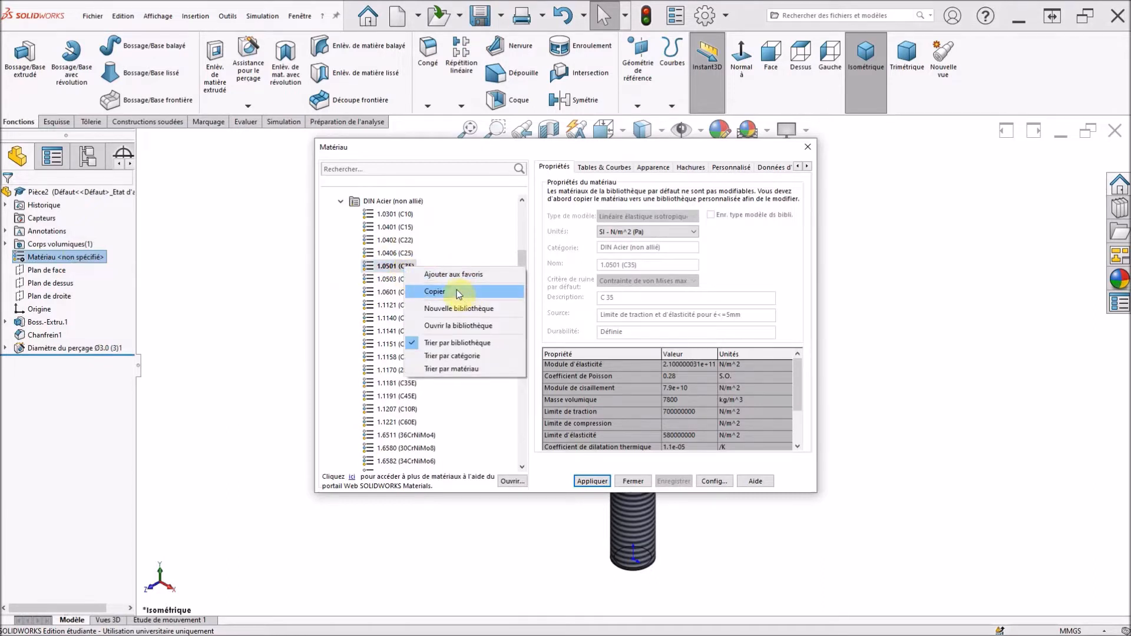
pyautogui.click(454, 274)
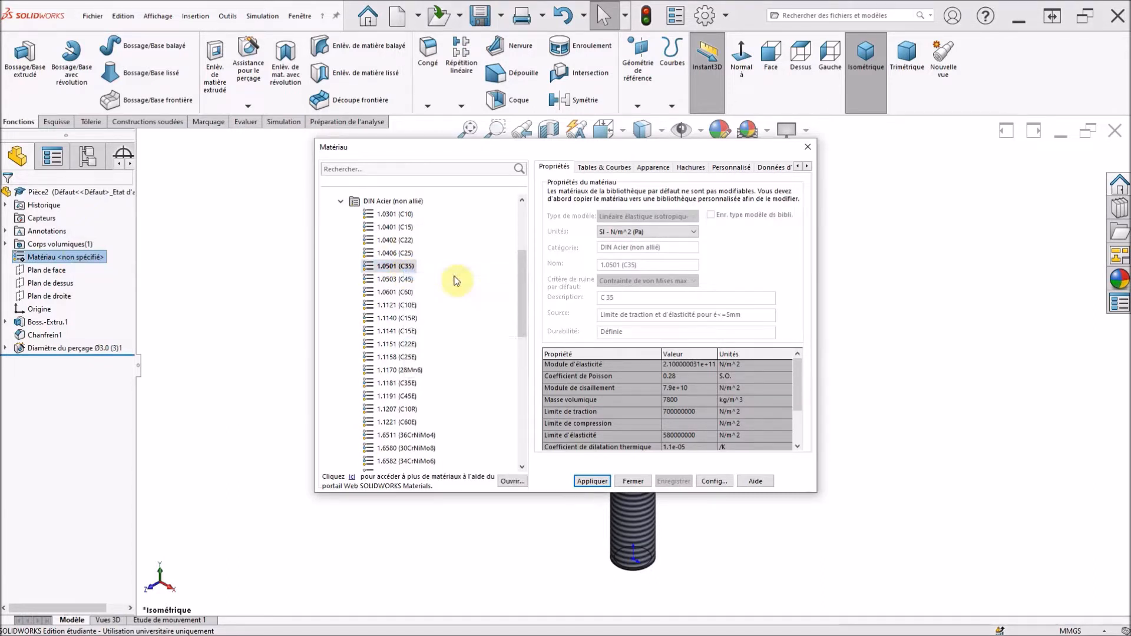
pyautogui.click(633, 481)
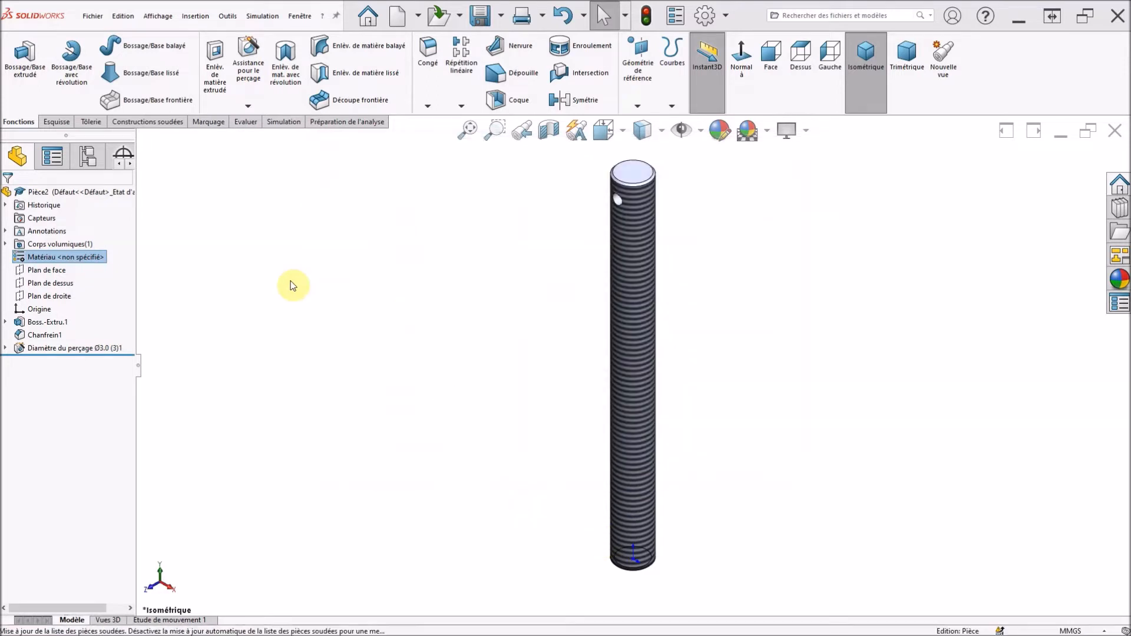
pyautogui.rightClick(69, 260)
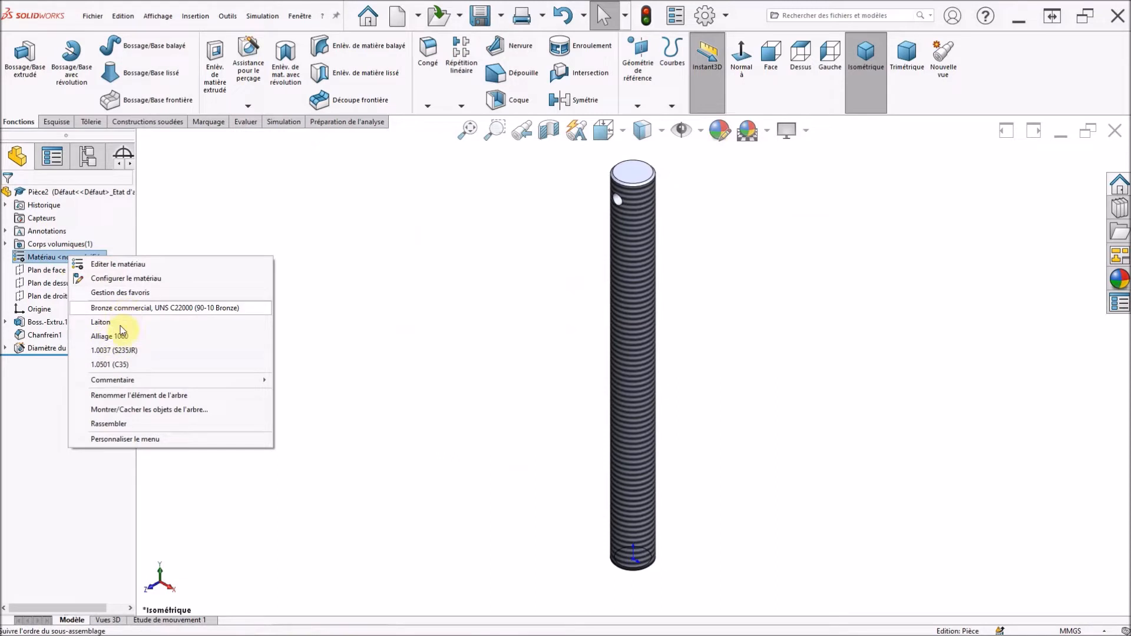
pyautogui.click(121, 365)
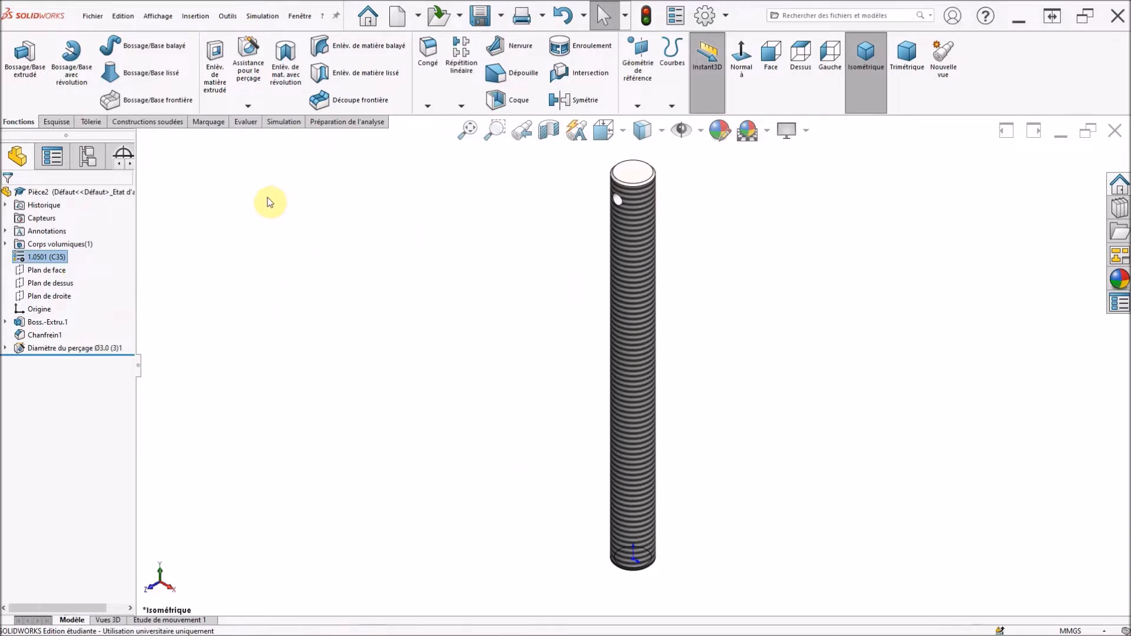
# Check the rod's mass properties with the assigned material.
pyautogui.click(245, 122)
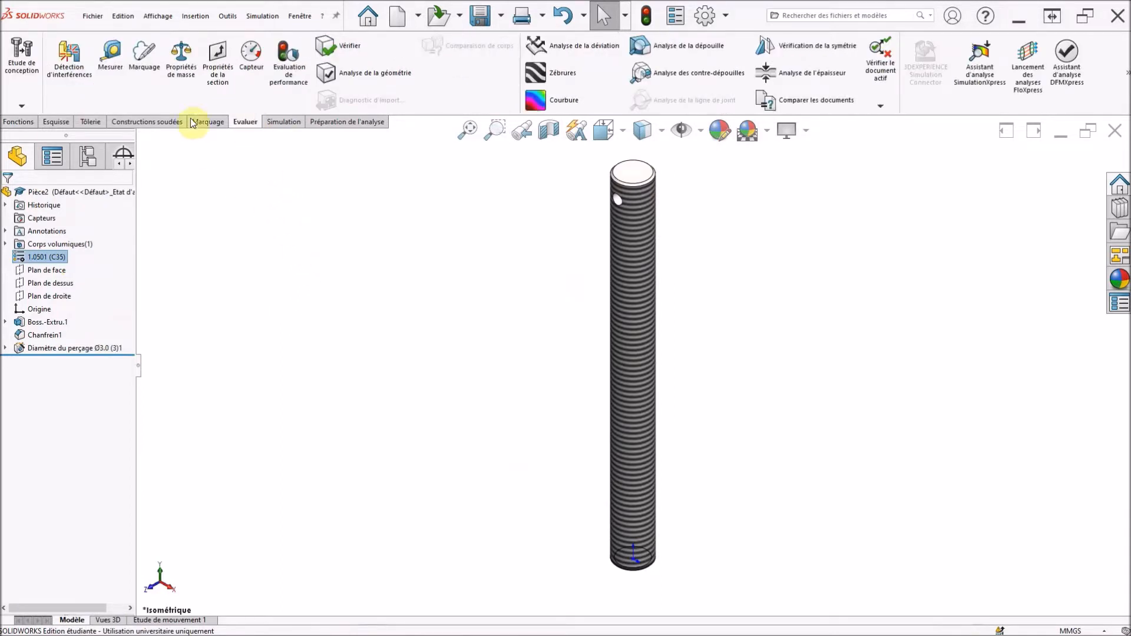
pyautogui.click(180, 56)
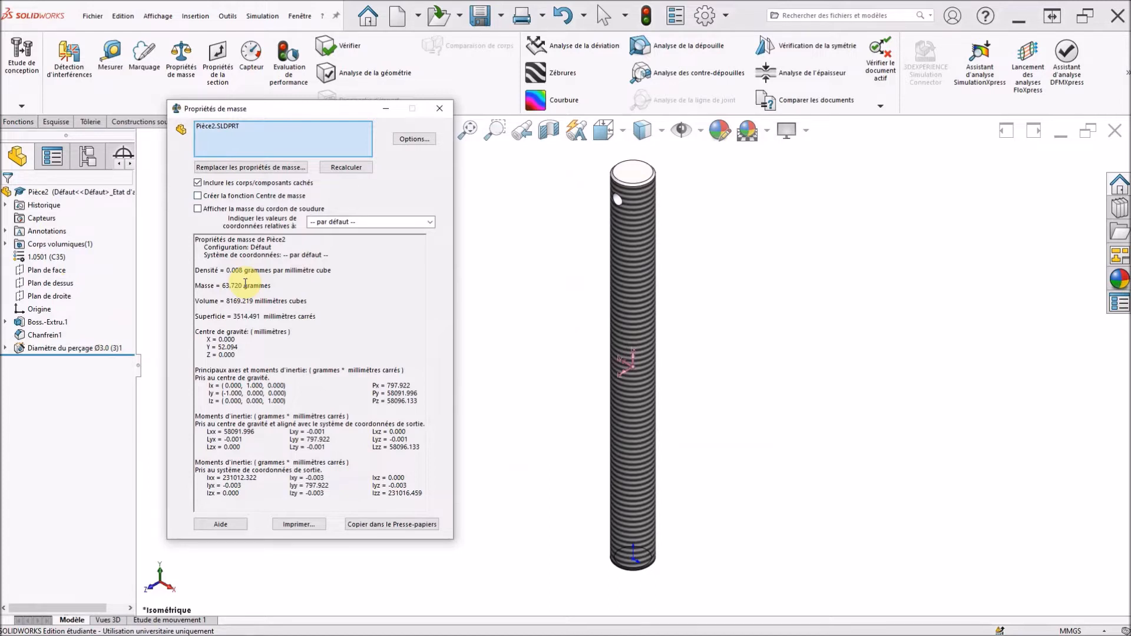
pyautogui.click(439, 109)
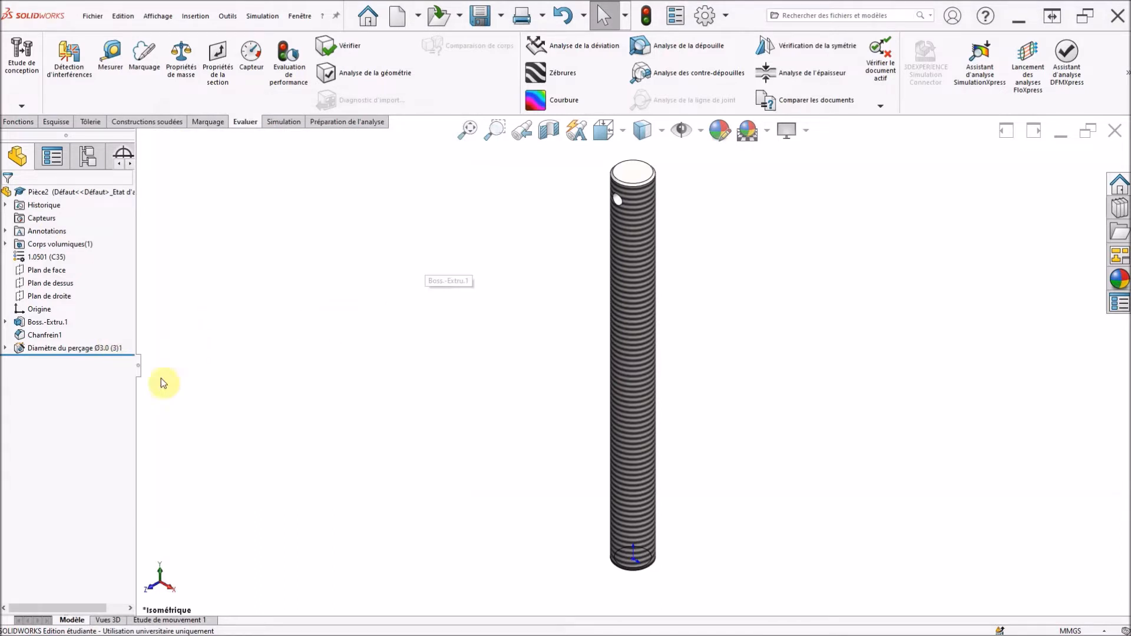
# Set the distance of the rod's end chamfers to 1 mm and check the mass properties again.
pyautogui.click(22, 337)
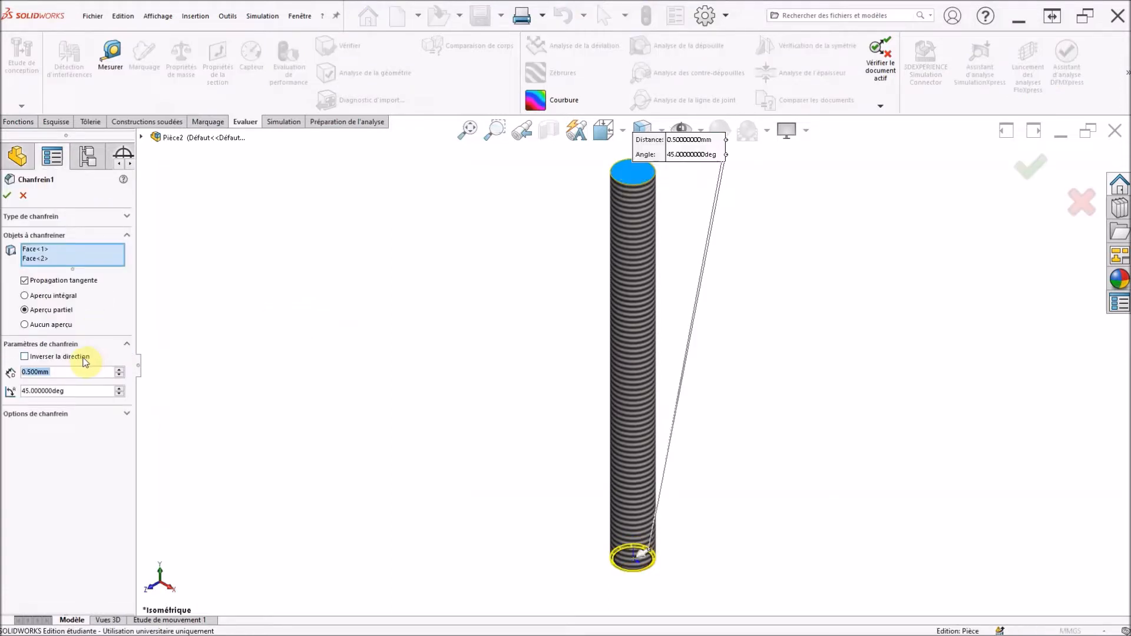
pyautogui.write('1')
pyautogui.press('Return')
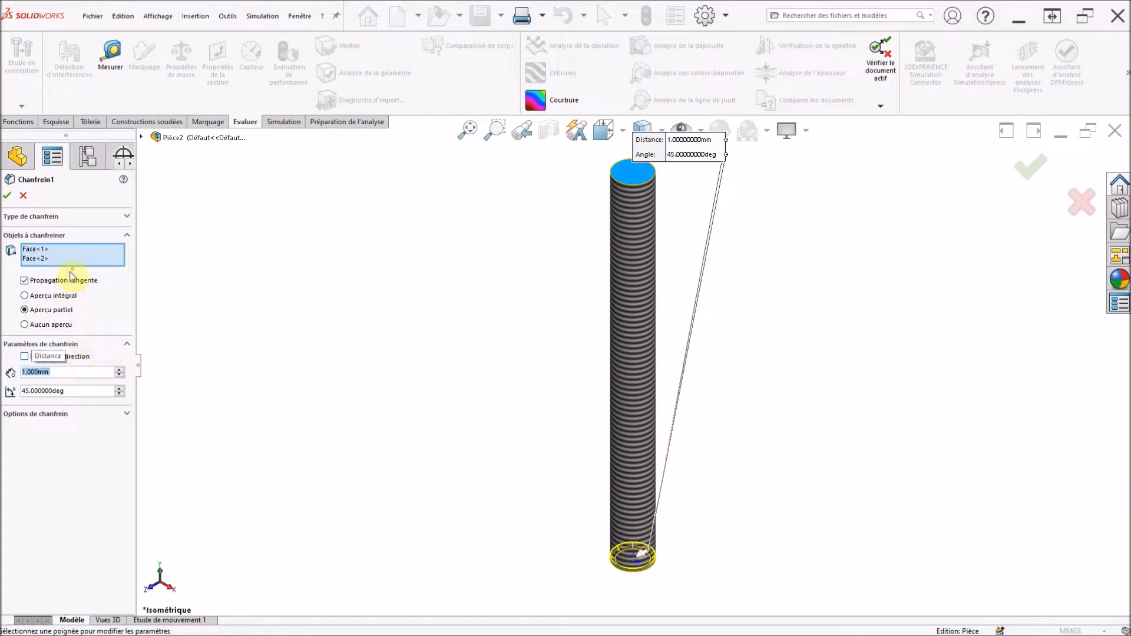
pyautogui.click(7, 196)
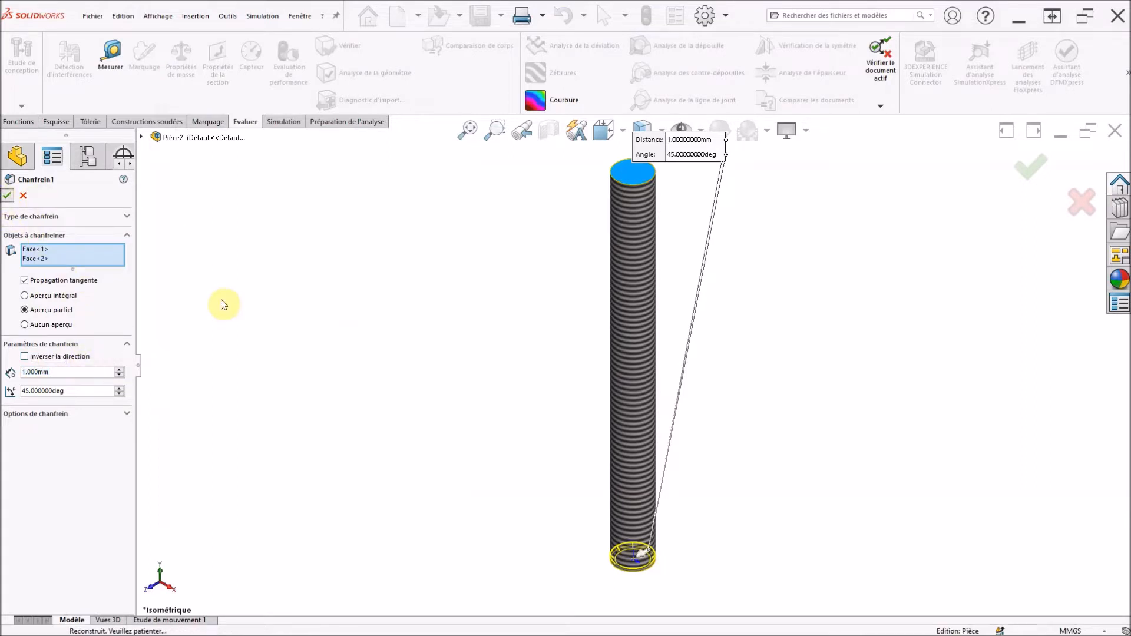
pyautogui.click(302, 318)
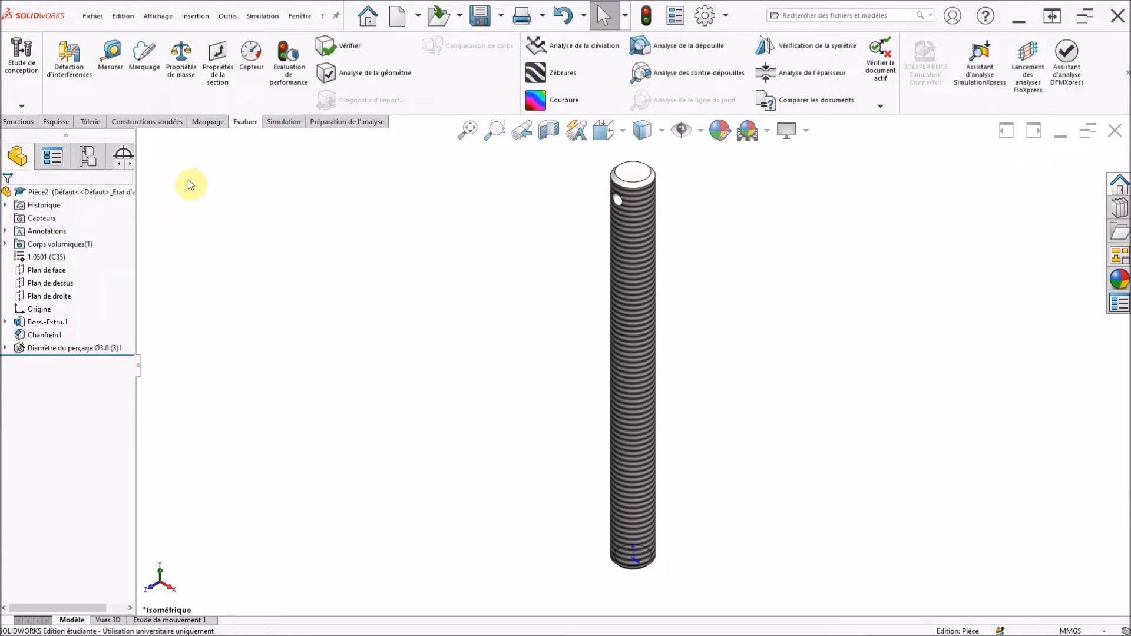
pyautogui.click(182, 54)
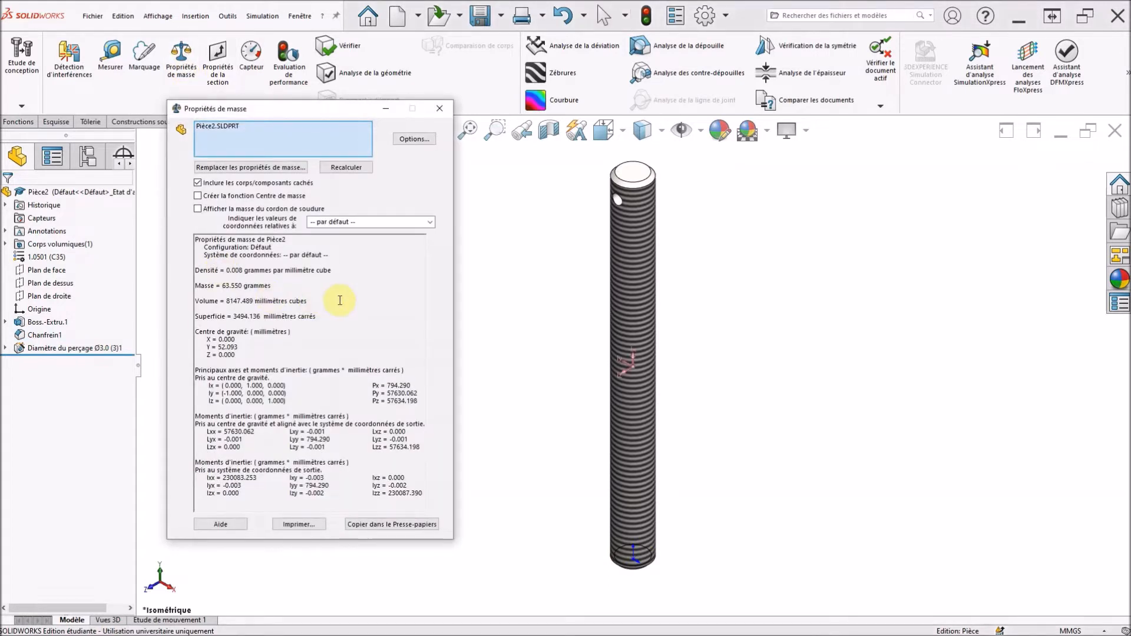
pyautogui.click(441, 109)
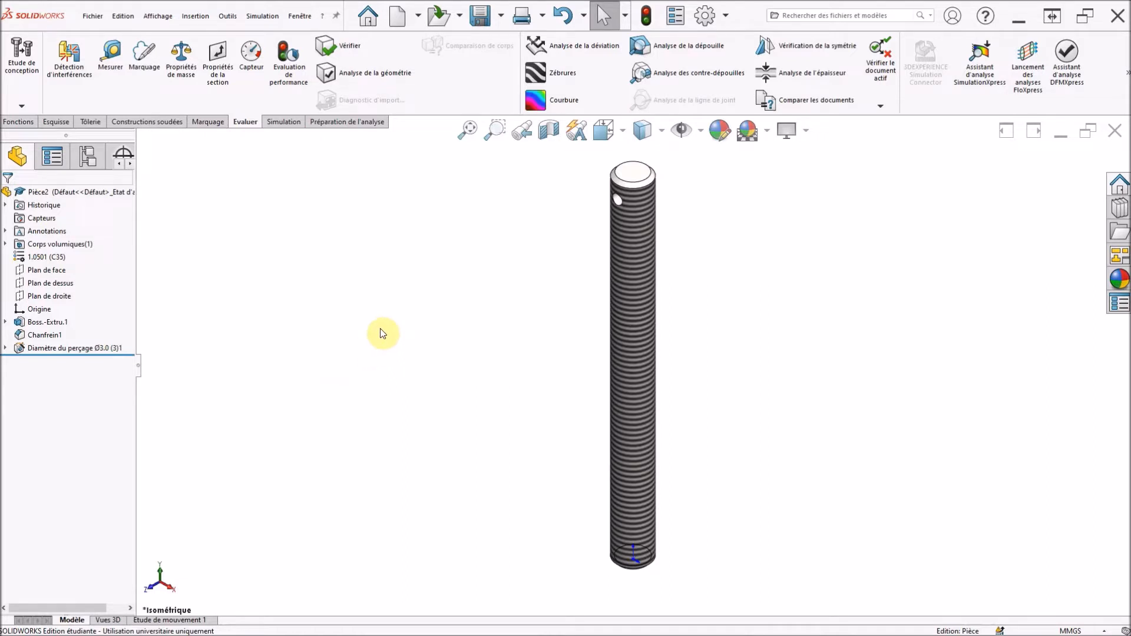
# Save the screw in the current folder as "SUPPORT DE PERCEUSE -vis de reglage REP 21" and close the part.
pyautogui.click(488, 11)
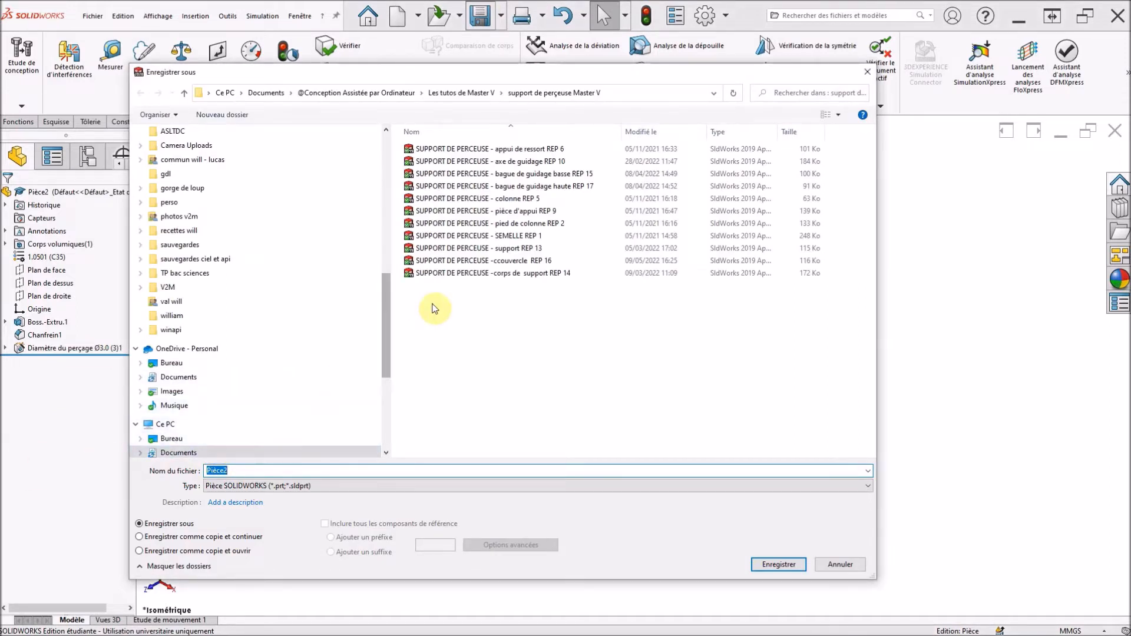
pyautogui.click(485, 271)
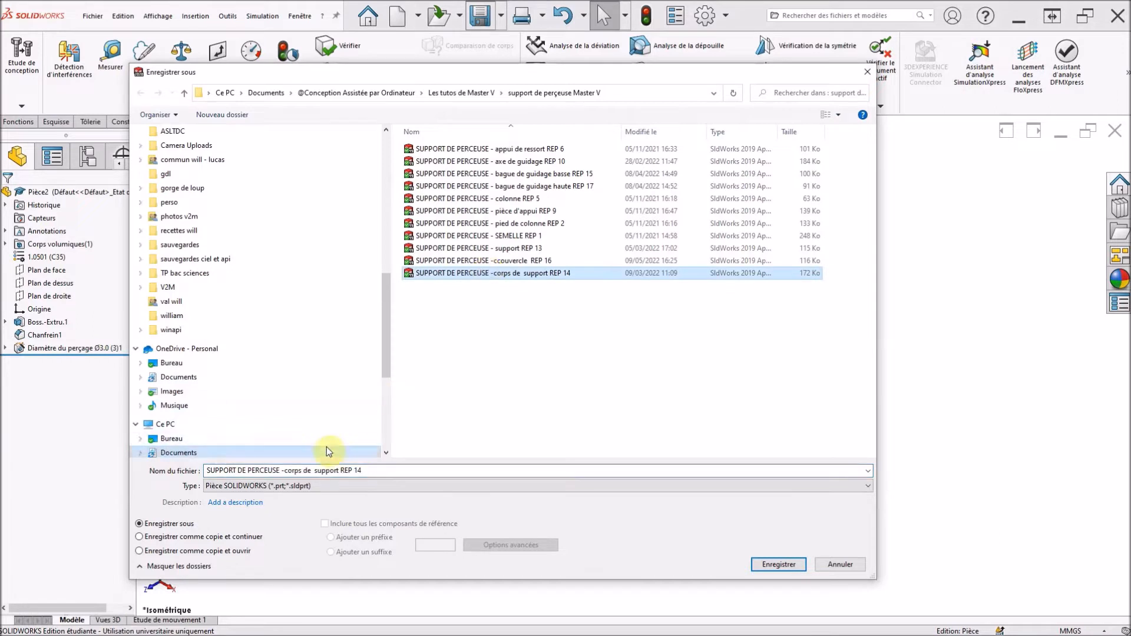
pyautogui.click(286, 470)
pyautogui.moveTo(284, 470); pyautogui.dragTo(337, 470)
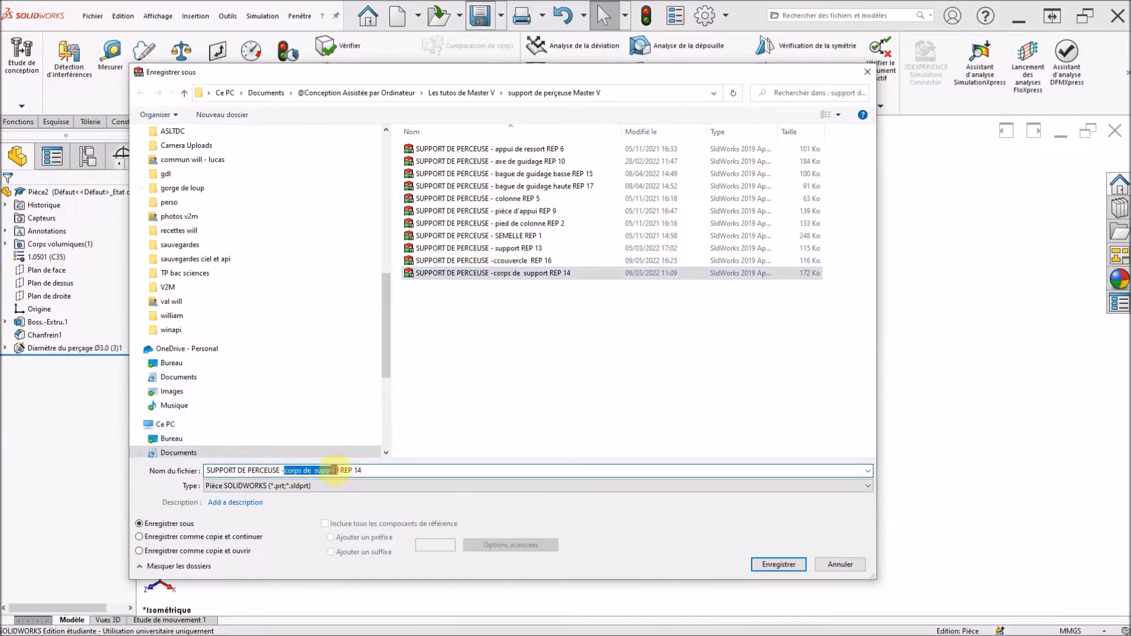
pyautogui.write('vis')
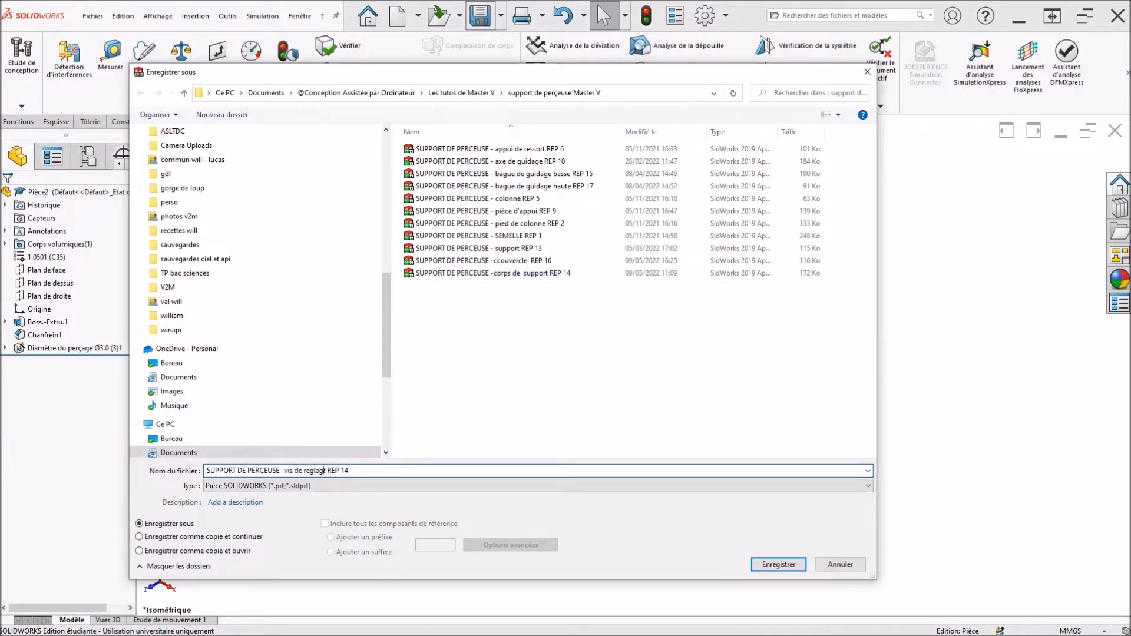
pyautogui.press('Delete')
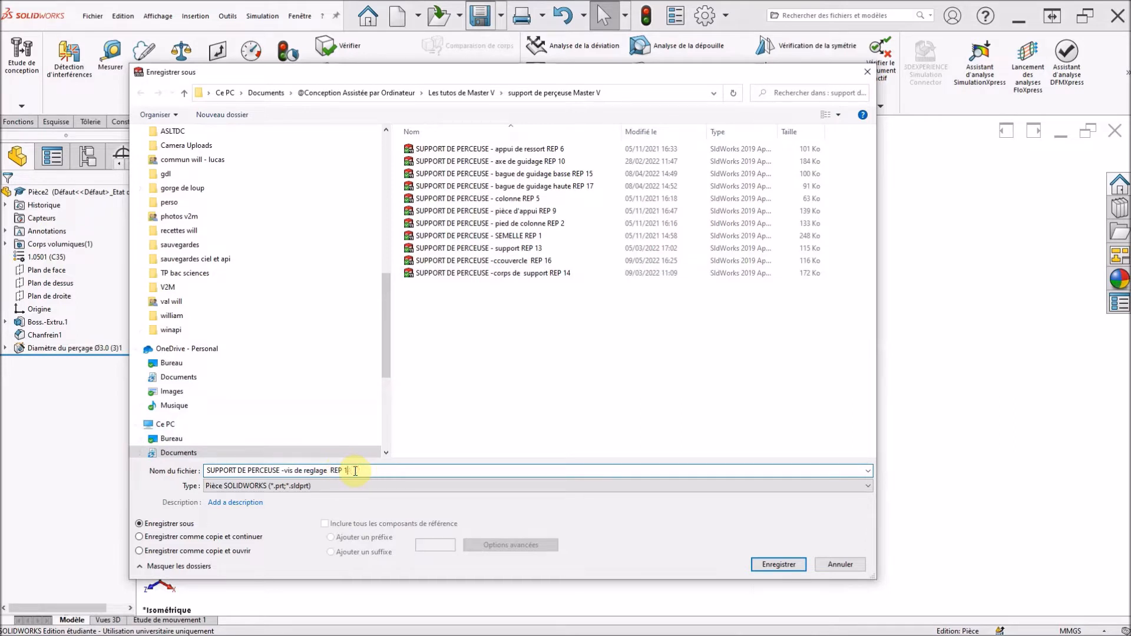
pyautogui.write('21')
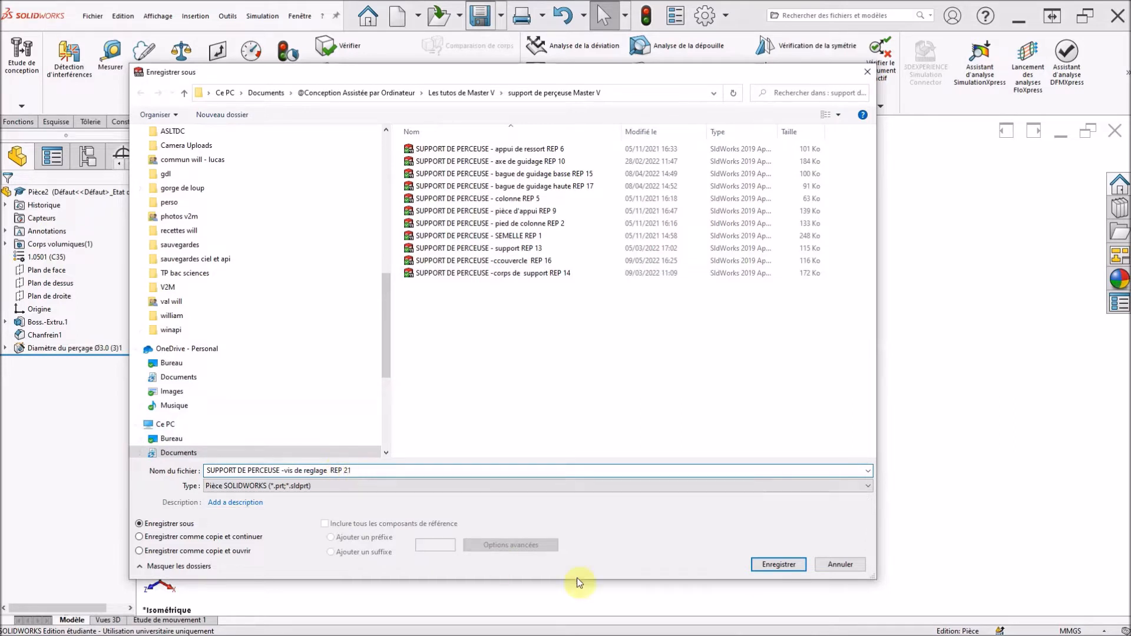
pyautogui.click(777, 565)
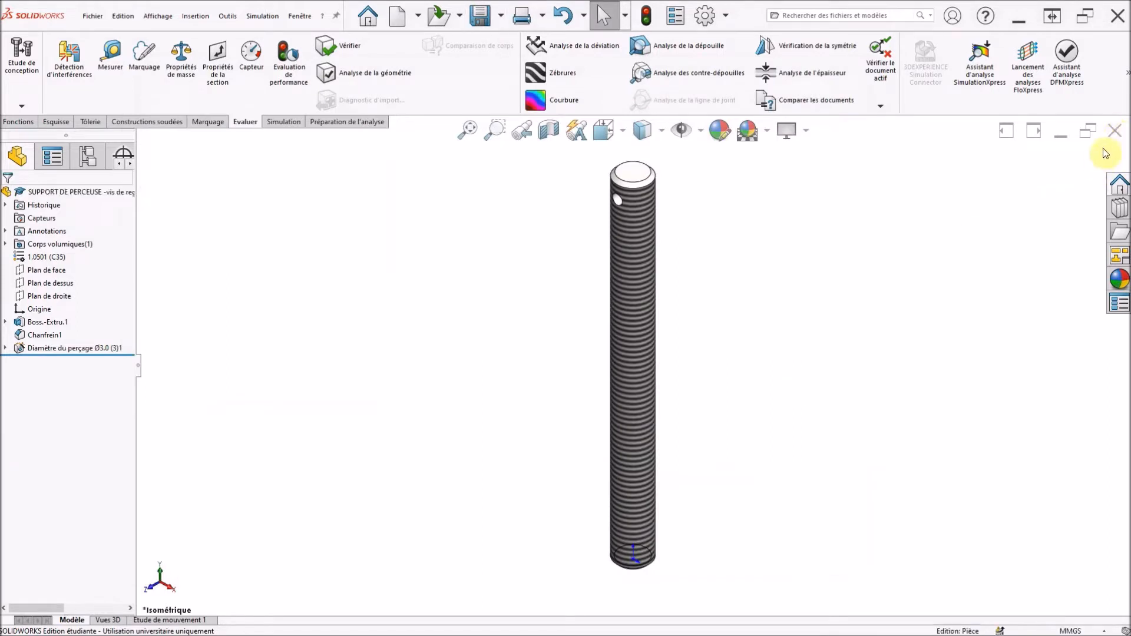
pyautogui.click(1114, 131)
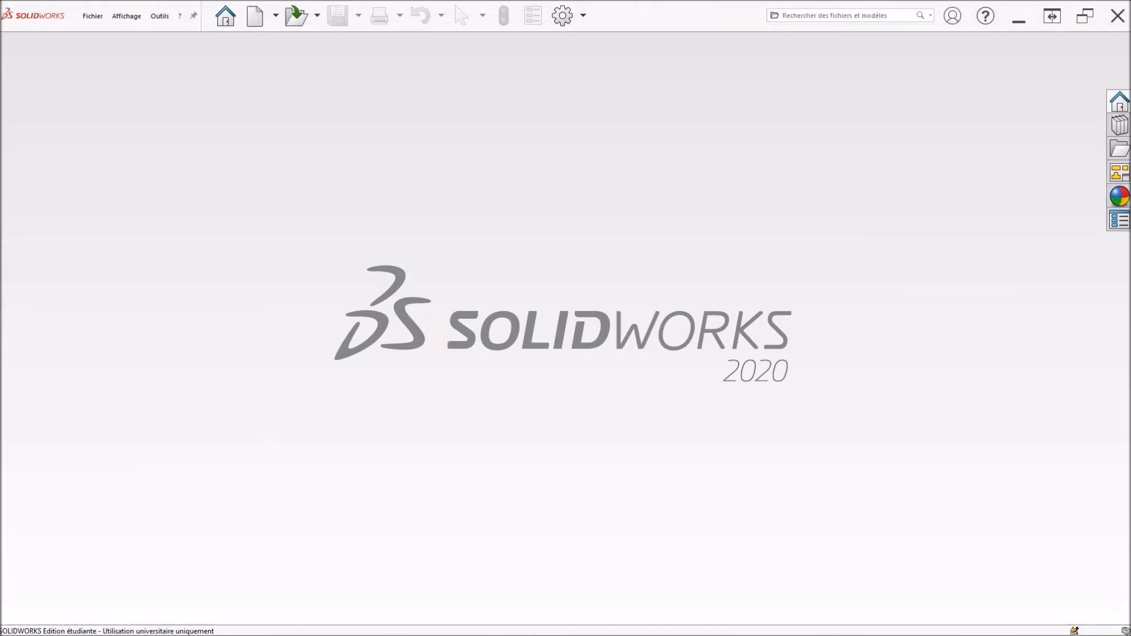
# Switch to the drawing PDF in Adobe Acrobat Reader, examine the knurled nut's dimensions on page 15, and return to SOLIDWORKS.
pyautogui.moveTo(0, 44); pyautogui.dragTo(619, 12)
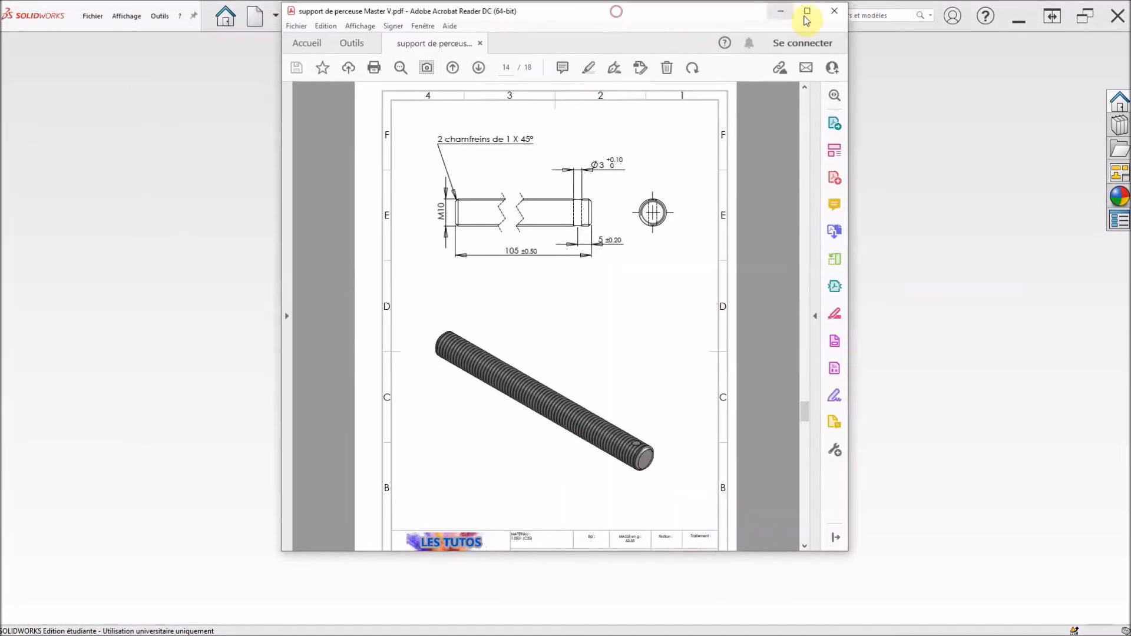
pyautogui.click(807, 12)
pyautogui.scroll(-1, 560, 283)
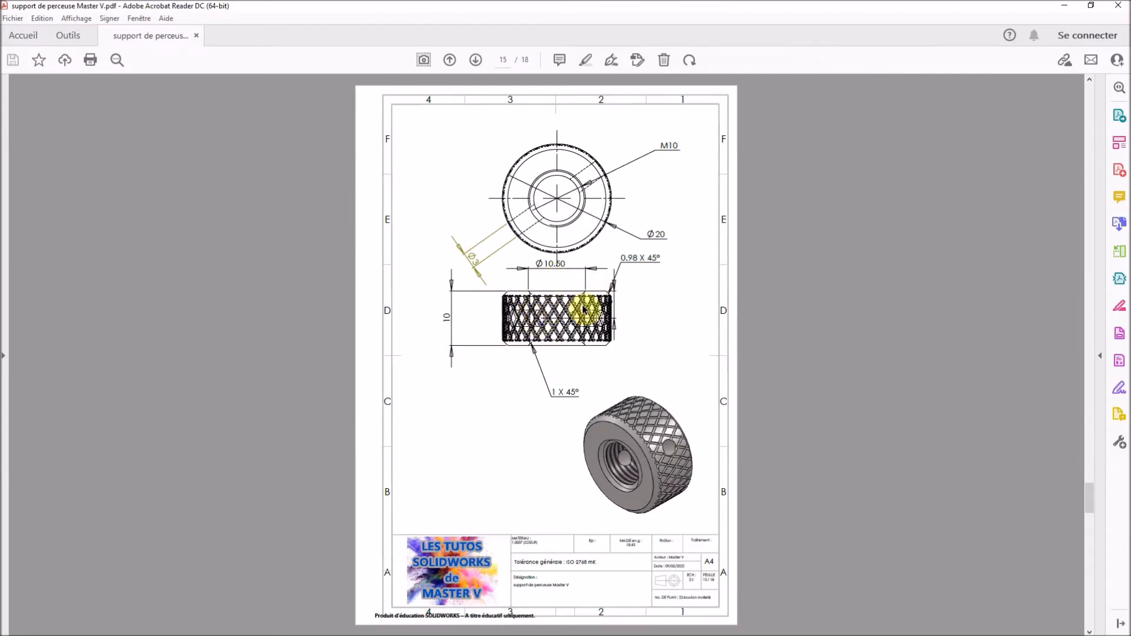
pyautogui.keyDown('ctrl'); pyautogui.scroll(2, 533, 177); pyautogui.keyUp('ctrl')
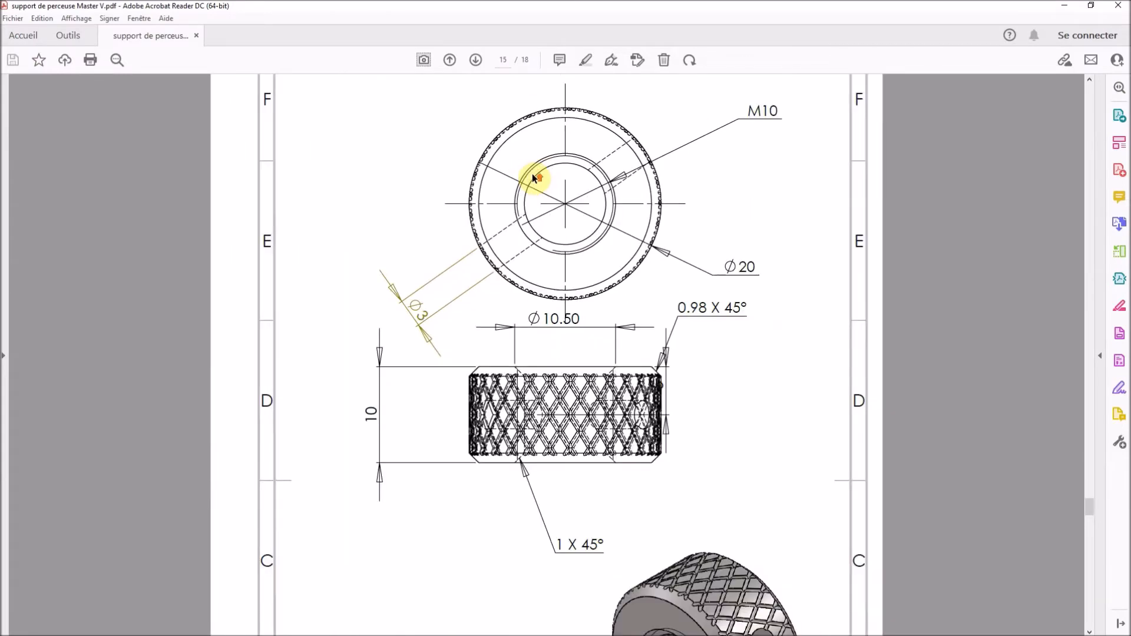
pyautogui.keyDown('ctrl'); pyautogui.scroll(1, 534, 177); pyautogui.keyUp('ctrl')
pyautogui.keyDown('ctrl'); pyautogui.scroll(-1, 534, 177); pyautogui.keyUp('ctrl')
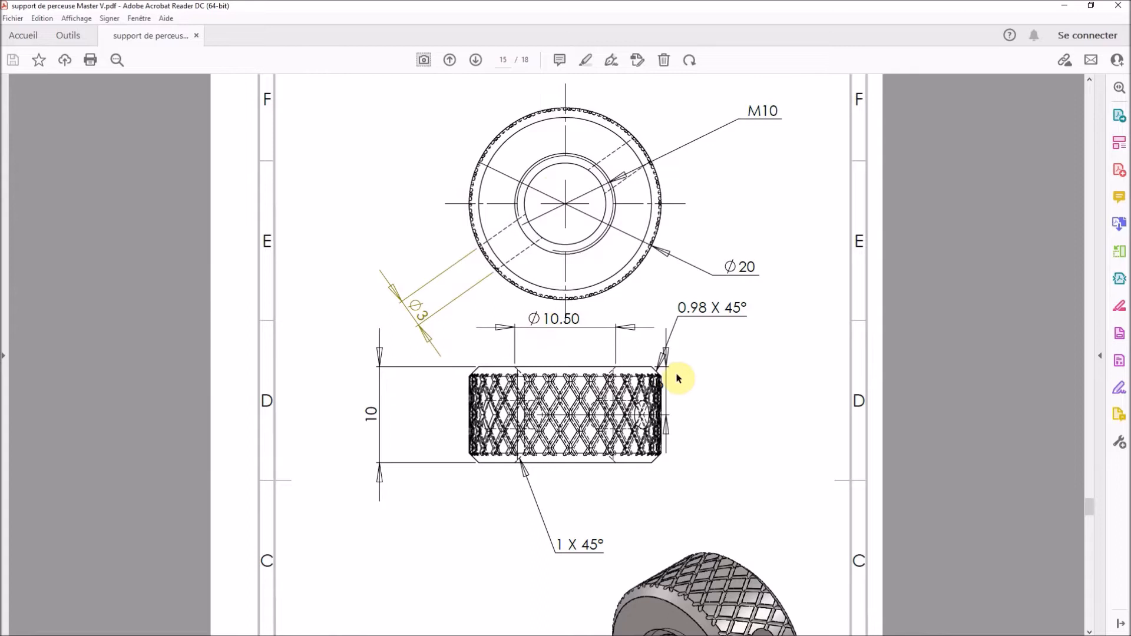
pyautogui.keyDown('ctrl'); pyautogui.scroll(-1, 679, 415); pyautogui.keyUp('ctrl')
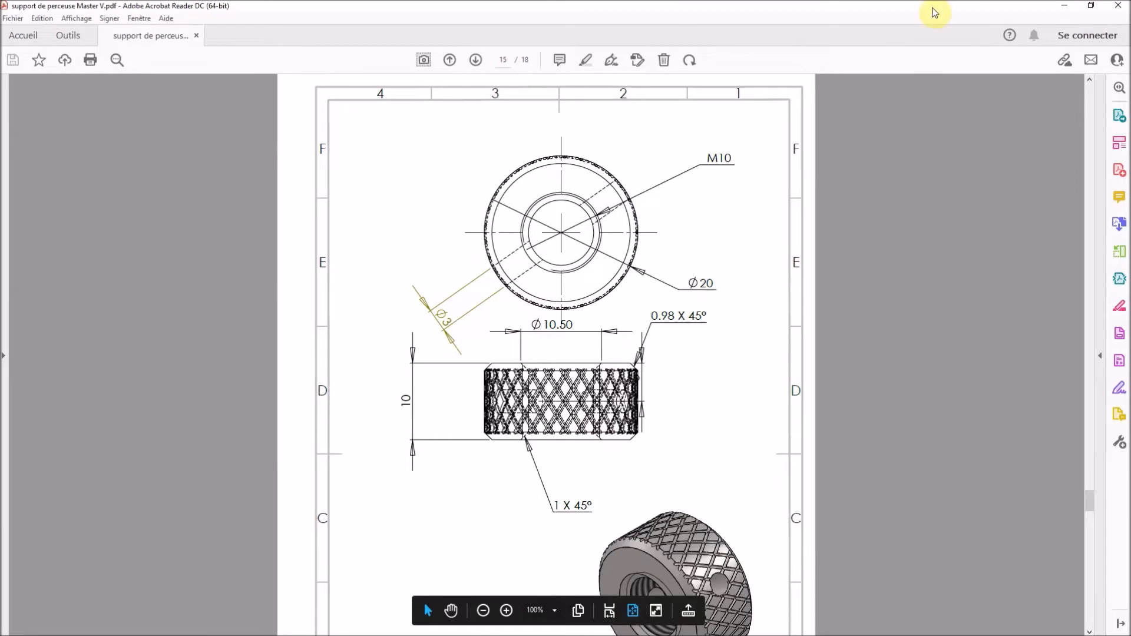
pyautogui.moveTo(846, 7); pyautogui.dragTo(0, 76)
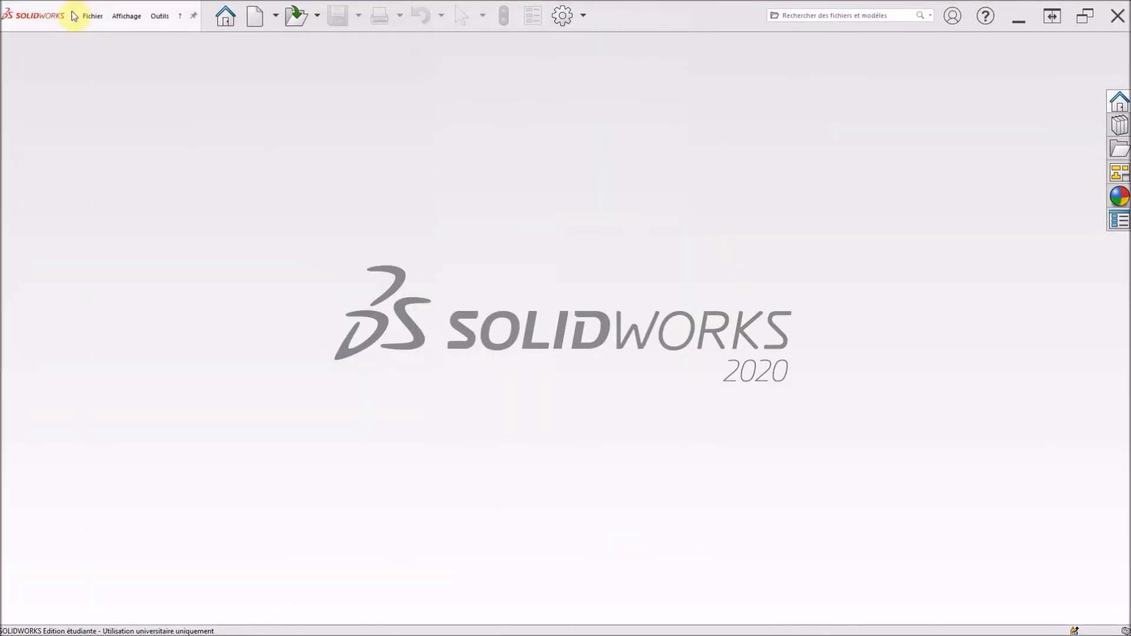
# Create a new part document and open a sketch on the top plane (Plan de dessus).
pyautogui.click(258, 17)
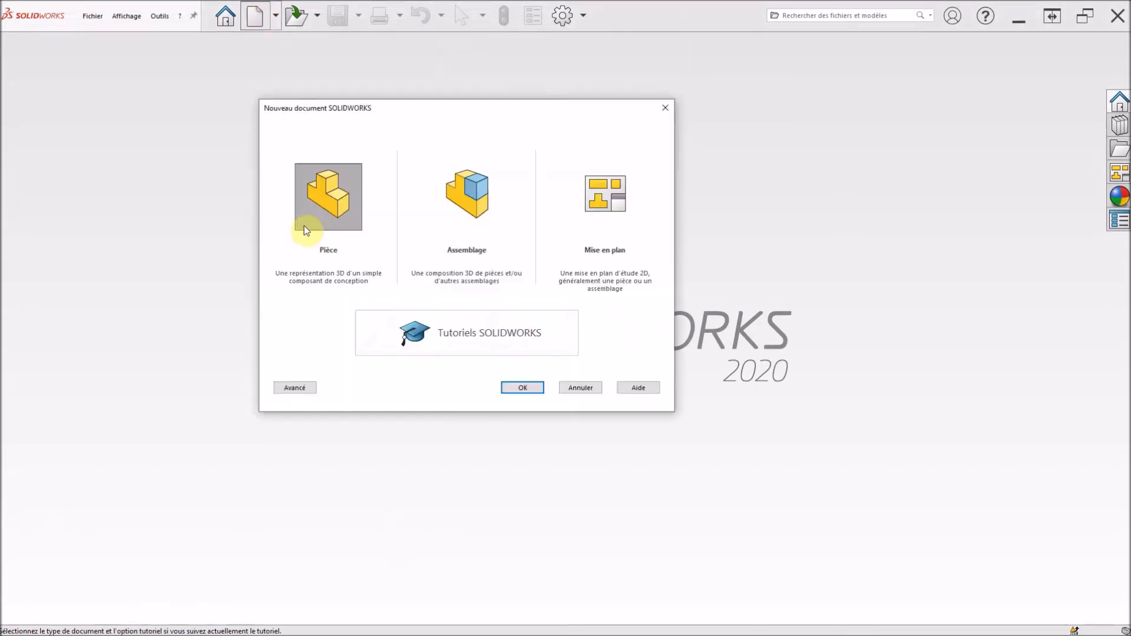
pyautogui.click(522, 387)
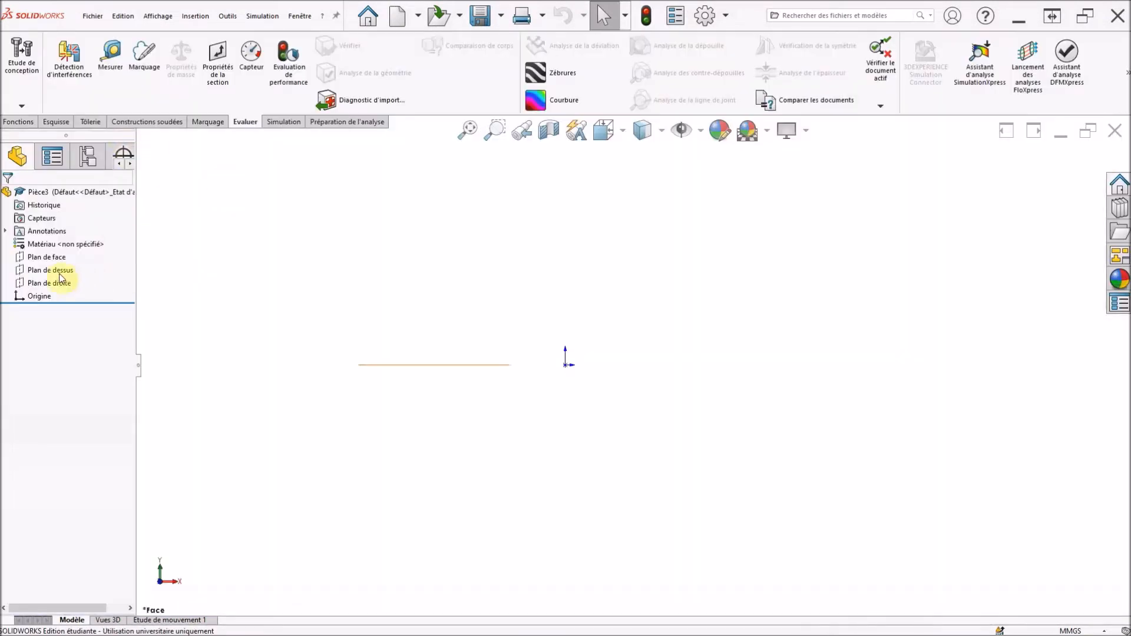
pyautogui.click(46, 276)
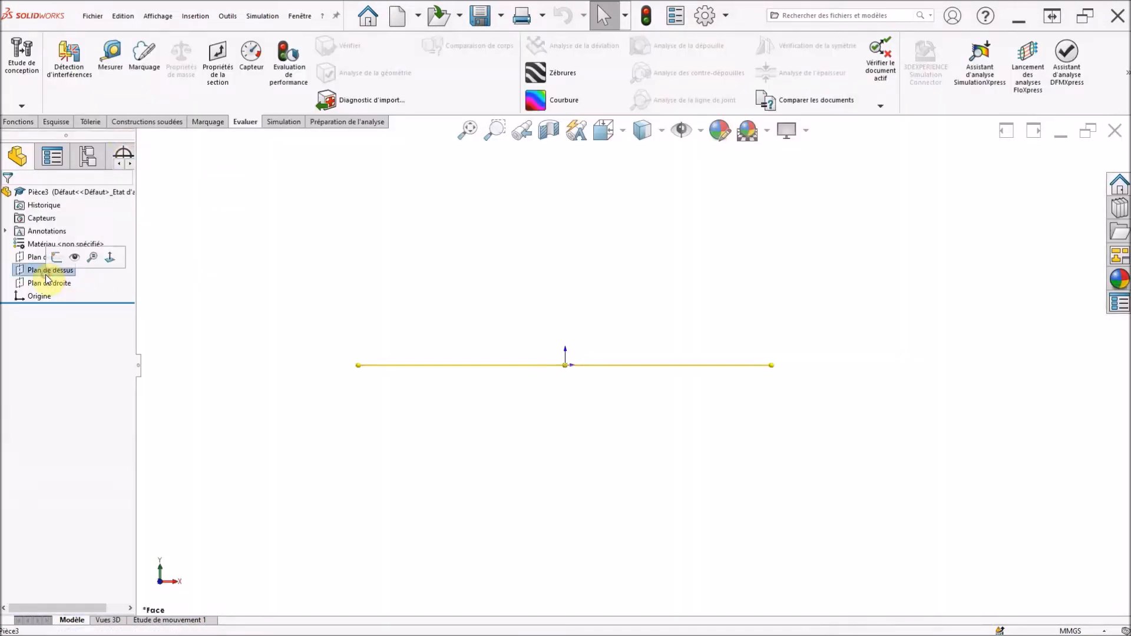
pyautogui.click(57, 258)
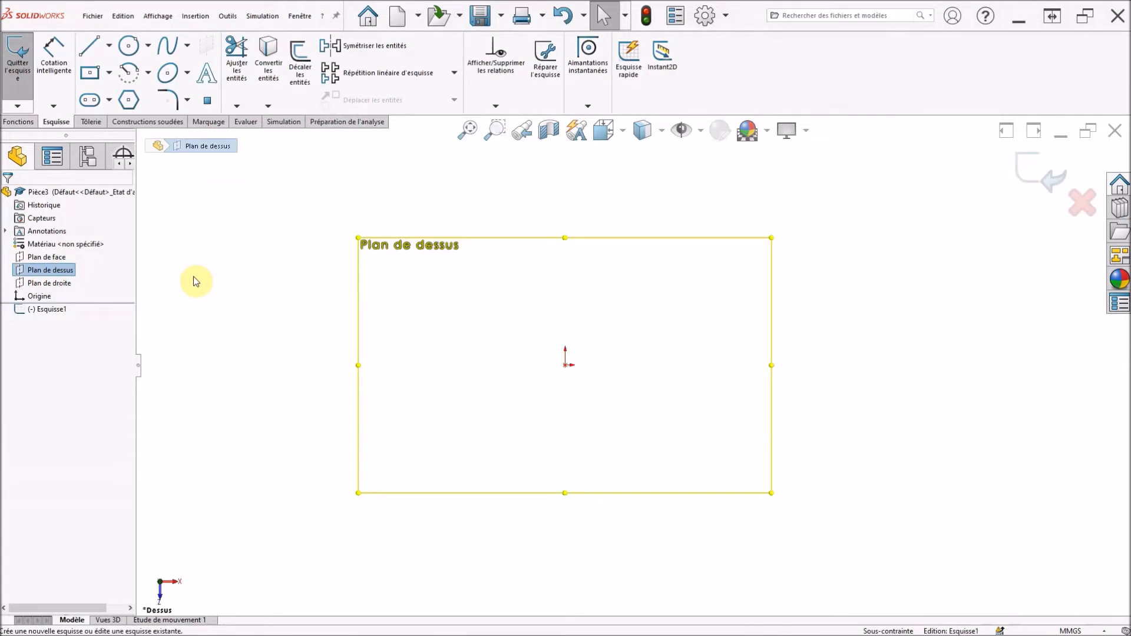
# Sketch a circle centred on the origin and dimension its diameter to 20 mm.
pyautogui.click(129, 47)
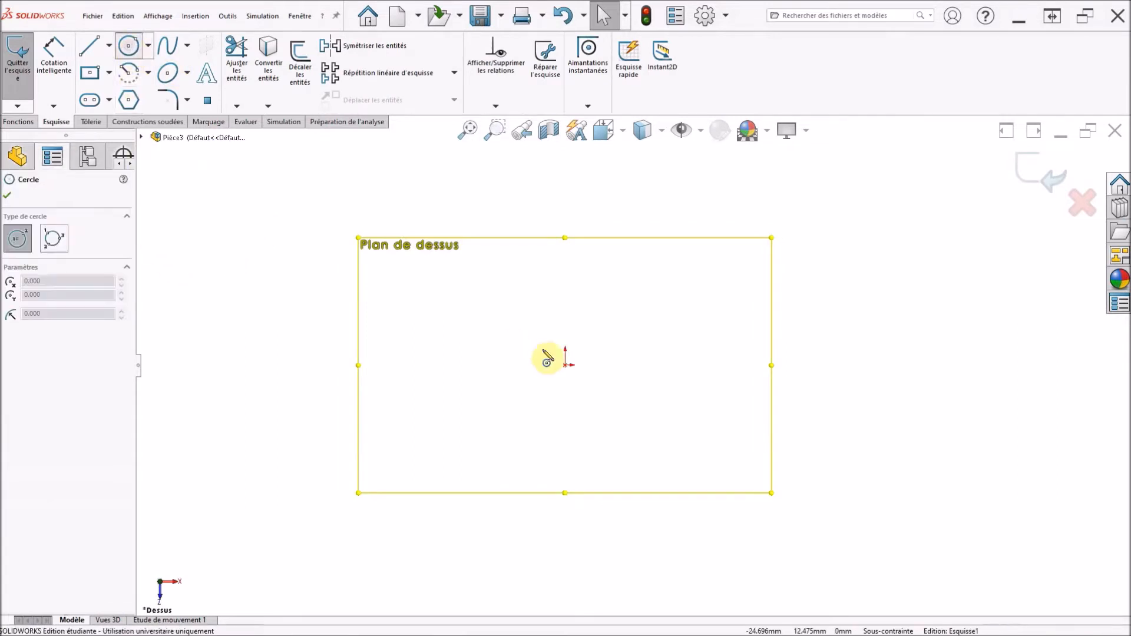
pyautogui.click(565, 365)
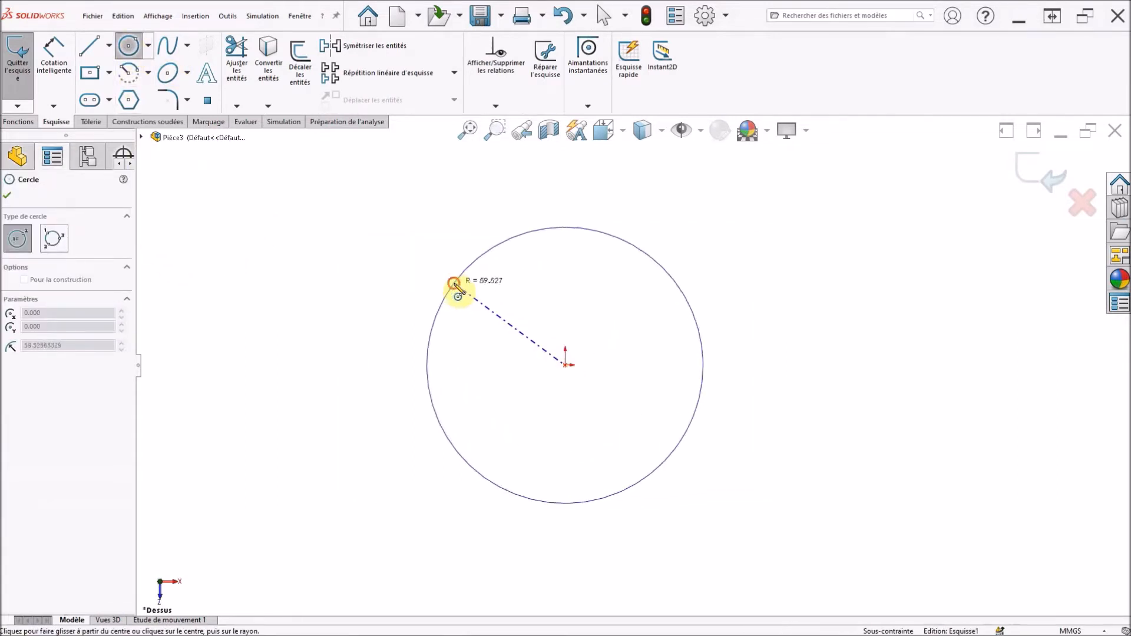
pyautogui.click(449, 285)
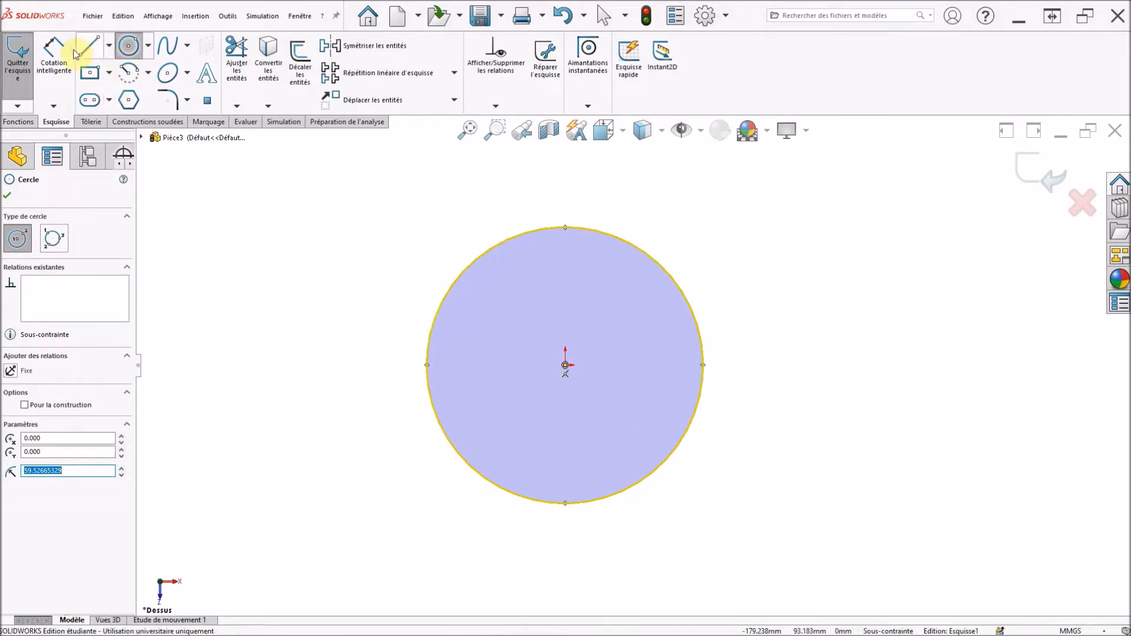
pyautogui.click(53, 55)
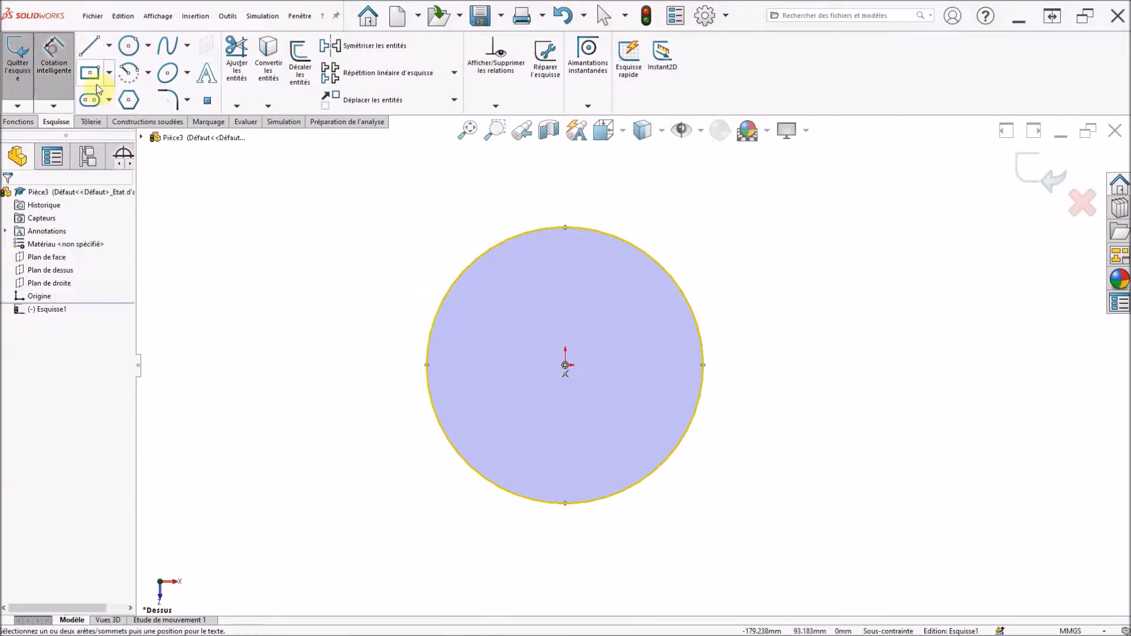
pyautogui.click(438, 305)
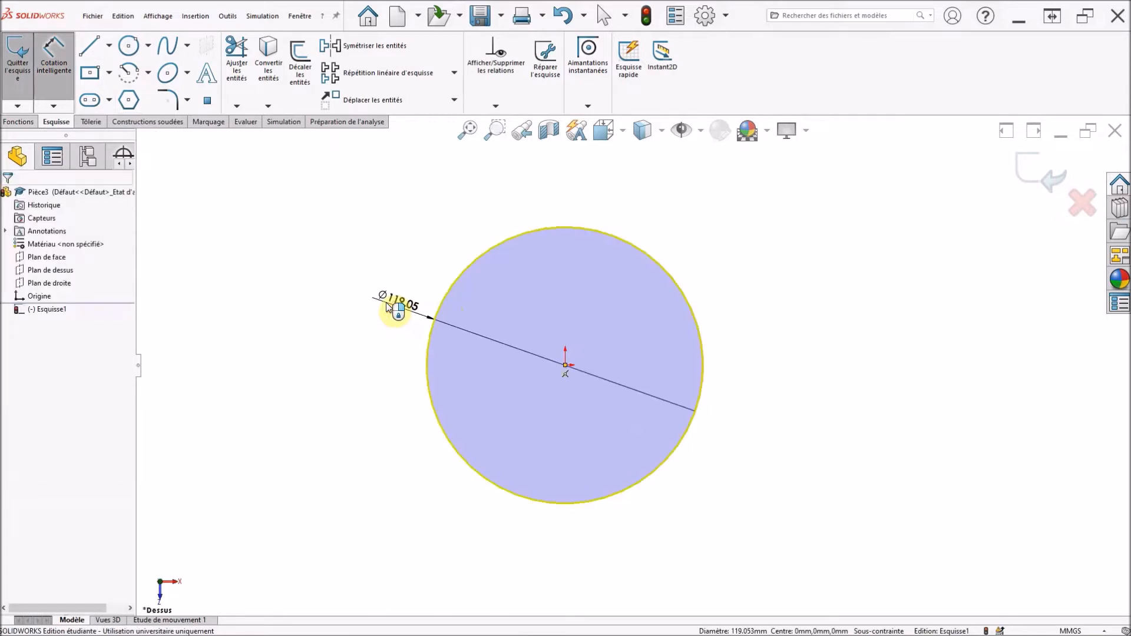
pyautogui.click(386, 304)
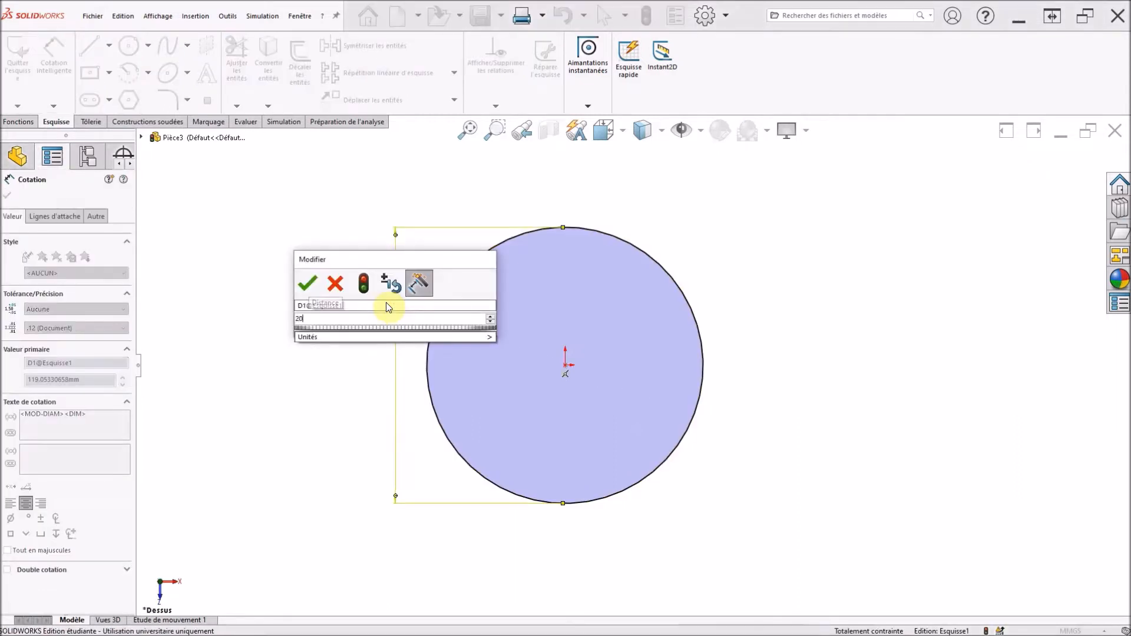
pyautogui.press('Return')
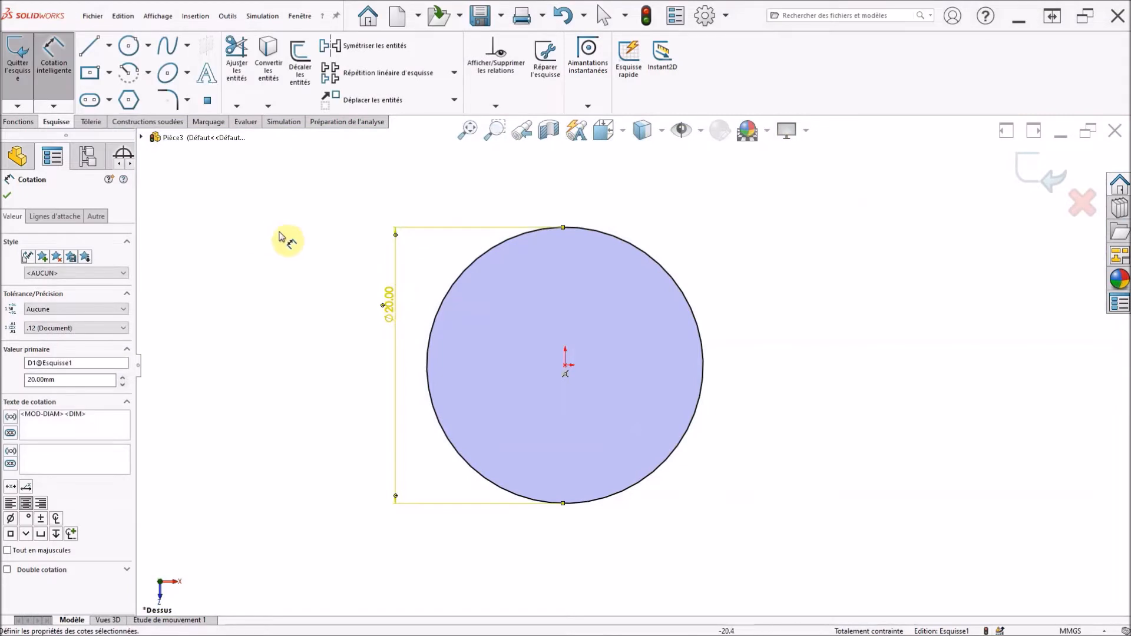
pyautogui.click(8, 196)
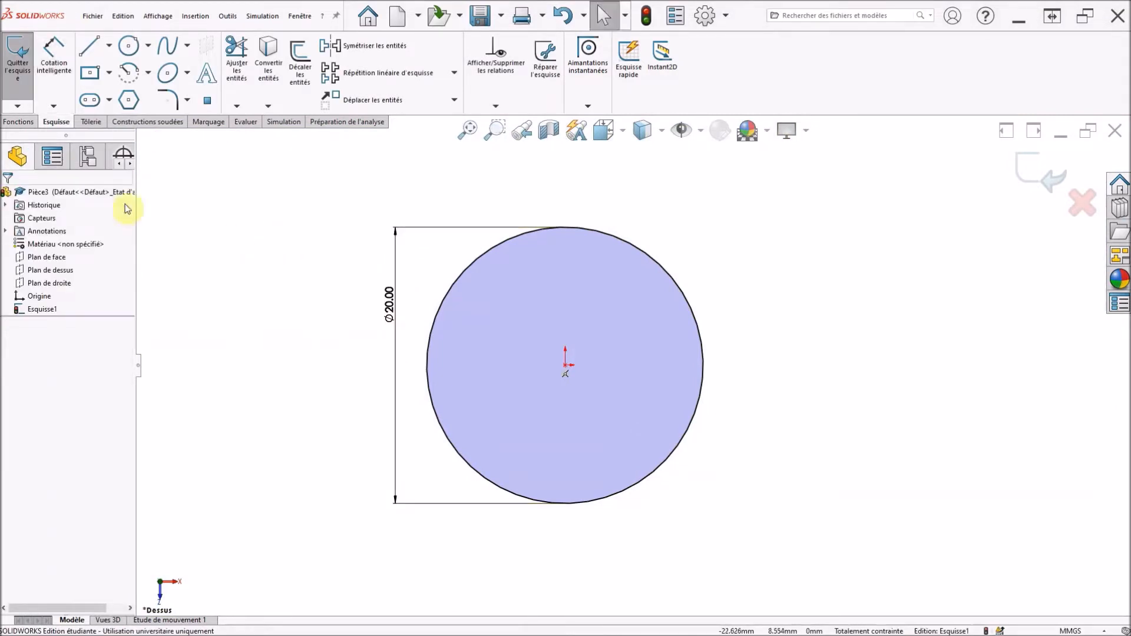
# Extrude the circle 10 mm as a boss with the mid-plane (Plan milieu) end condition.
pyautogui.click(26, 124)
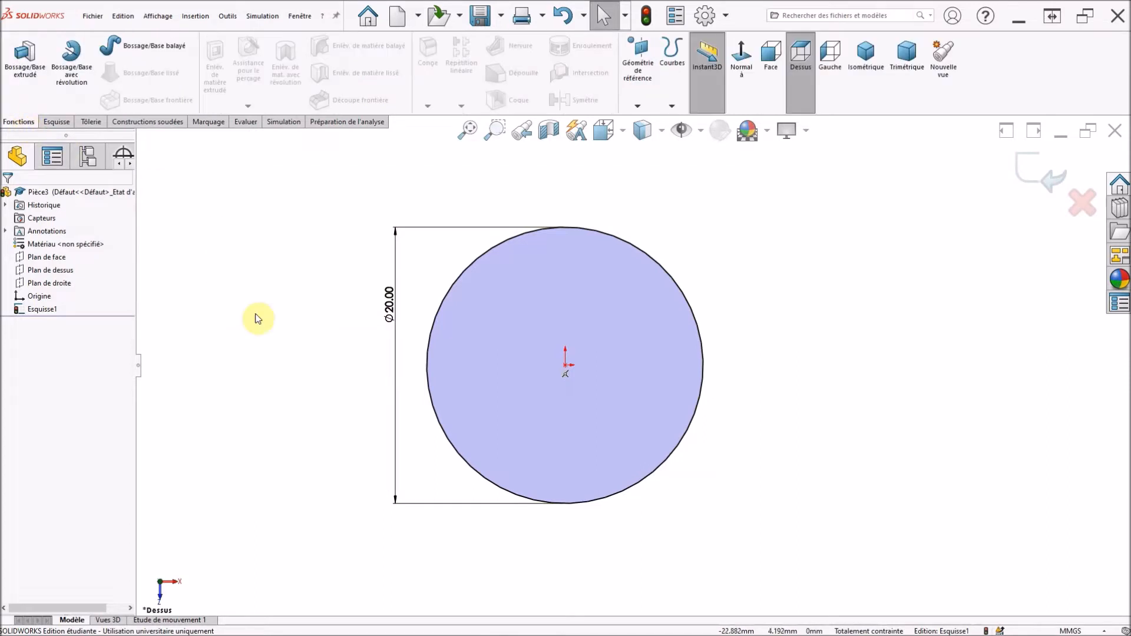
pyautogui.click(25, 62)
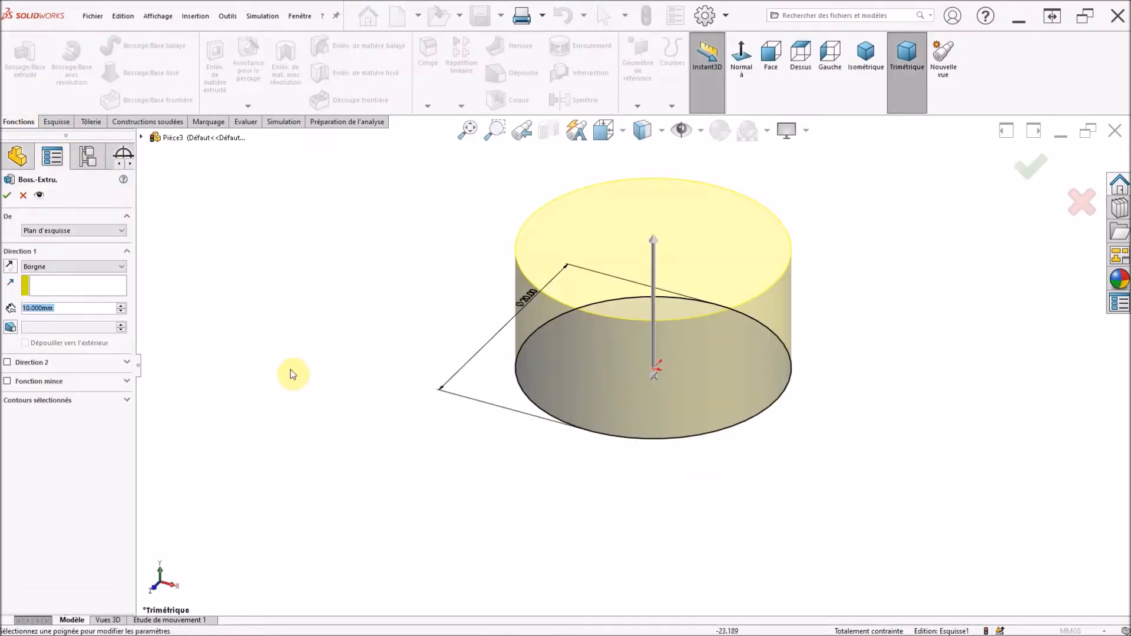
pyautogui.write('10')
pyautogui.press('Return')
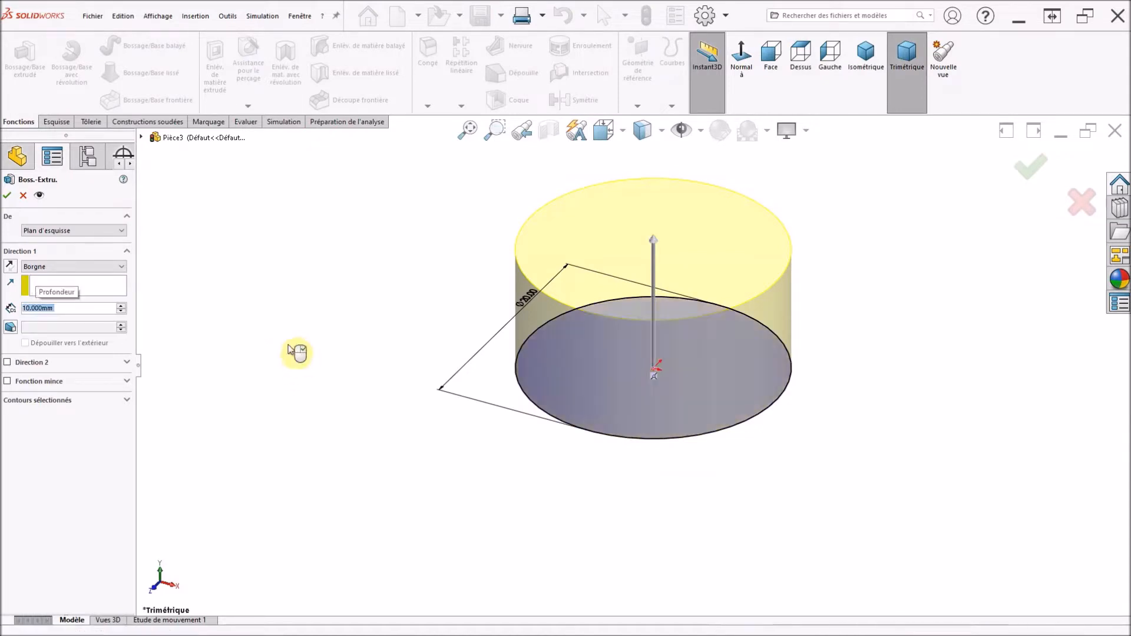
pyautogui.click(70, 266)
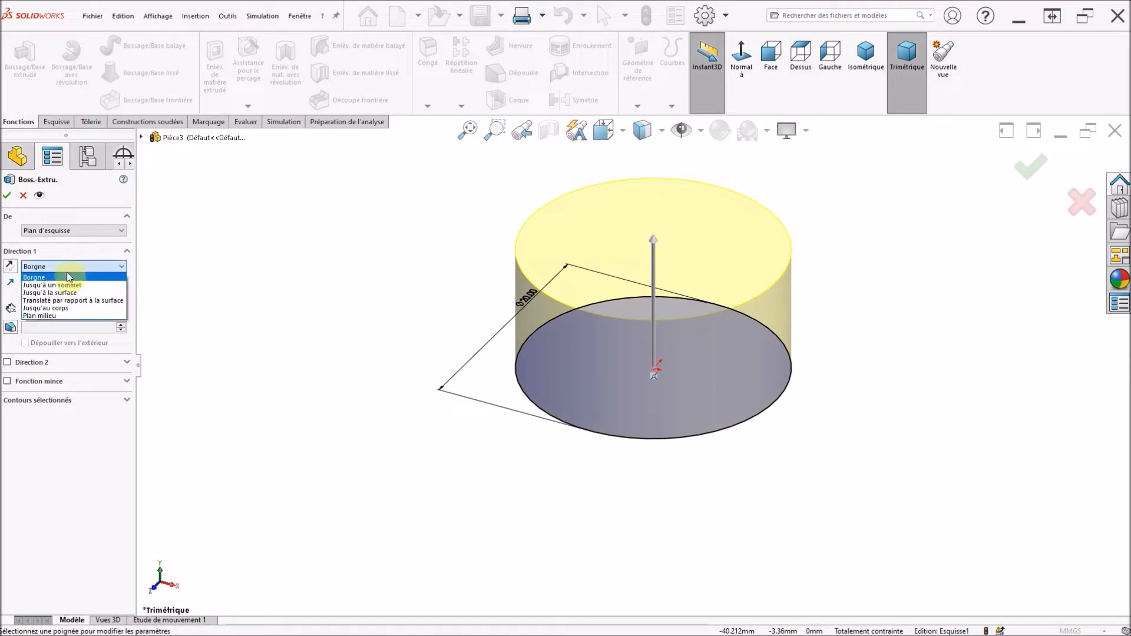
pyautogui.click(51, 315)
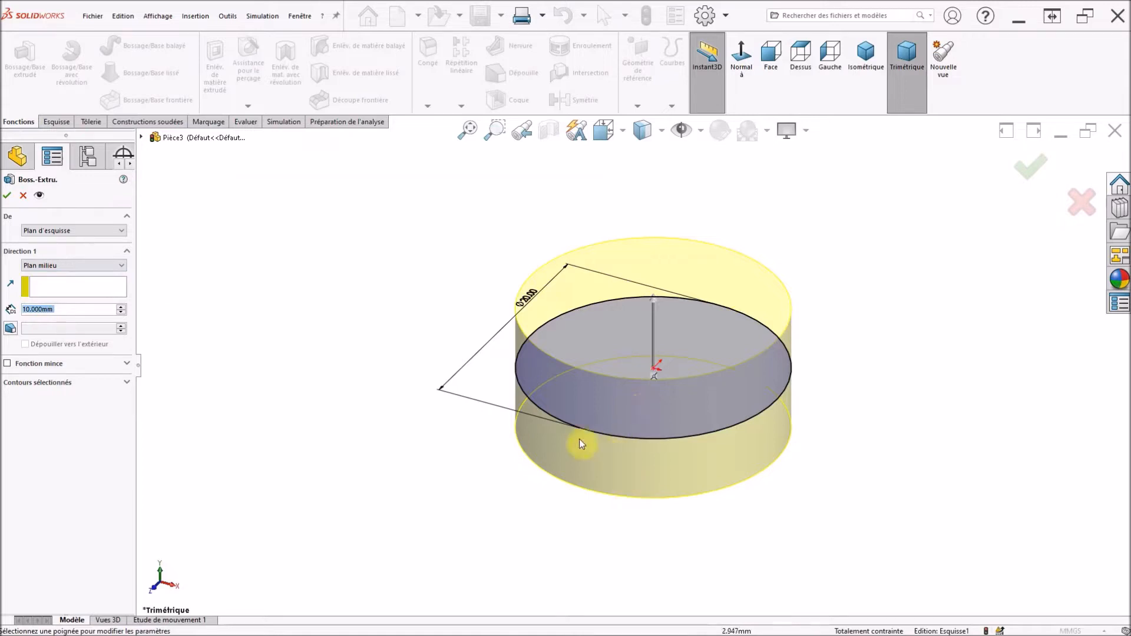
pyautogui.click(8, 197)
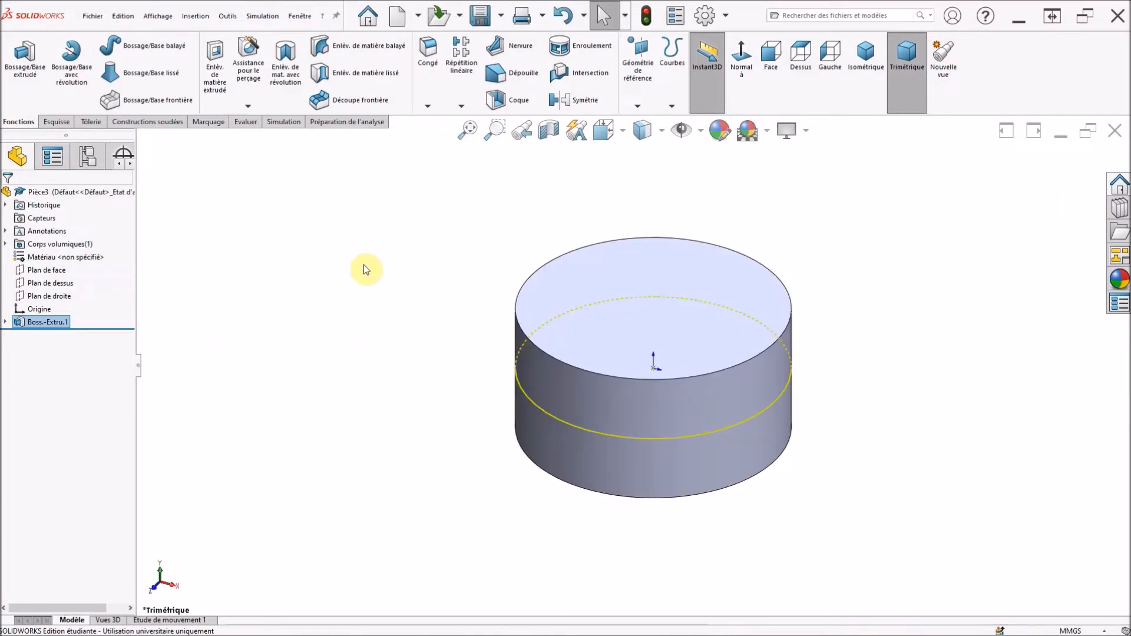
pyautogui.click(372, 290)
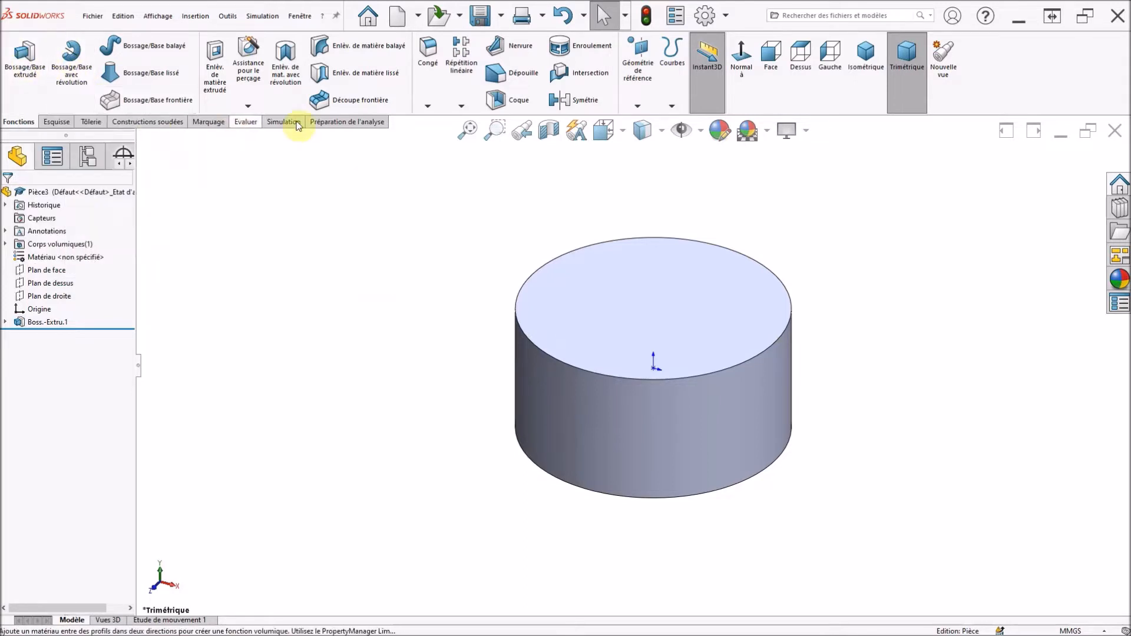
# Chamfer the edges of both end faces of the cylinder with a 0.98 mm distance at 45°.
pyautogui.click(428, 108)
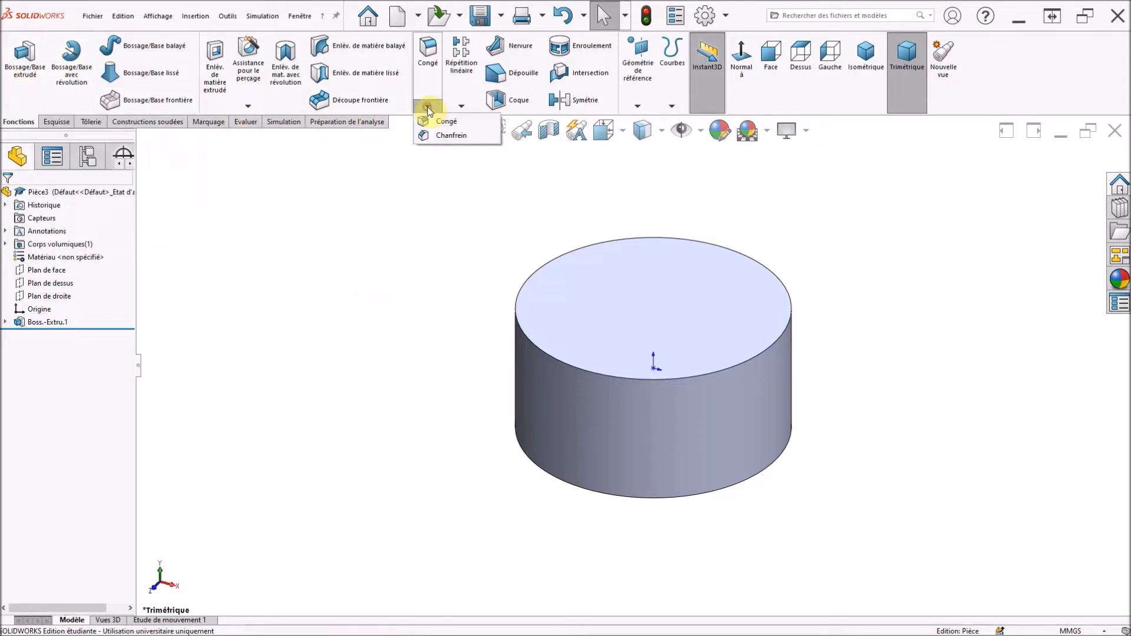
pyautogui.click(447, 135)
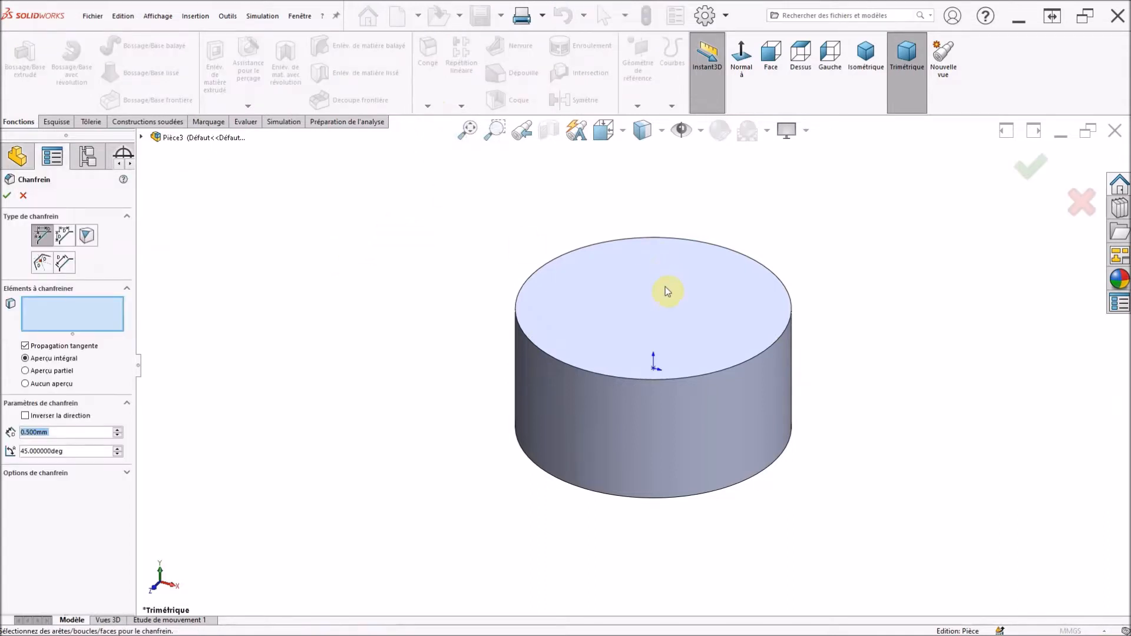
pyautogui.write('0.98')
pyautogui.press('Return')
pyautogui.click(668, 333)
pyautogui.moveTo(462, 530); pyautogui.dragTo(563, 316, button='middle')
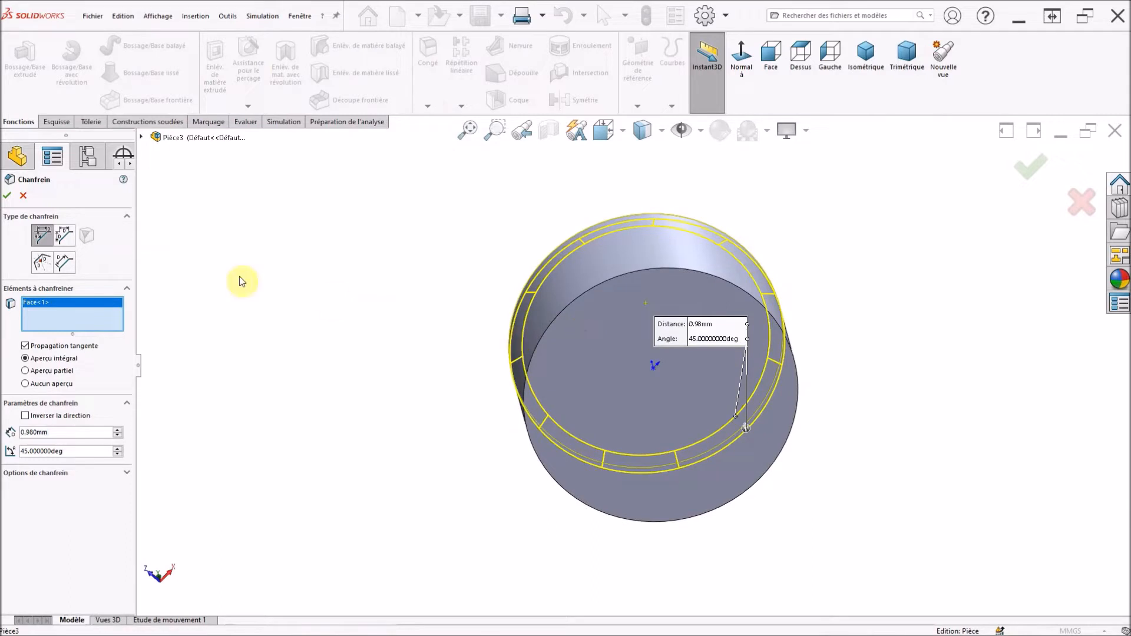
pyautogui.click(7, 196)
# Start a Hole Wizard feature on the cylinder's flat end face as an ISO straight tap of type Trous taraudés.
pyautogui.moveTo(412, 276); pyautogui.dragTo(560, 435, button='middle')
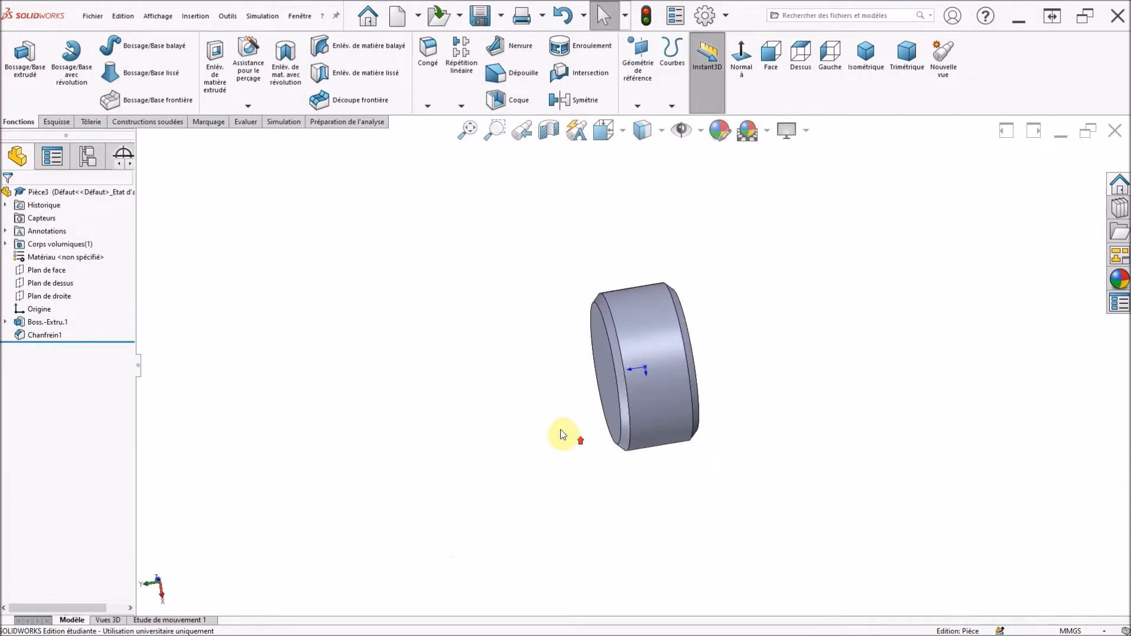
pyautogui.scroll(-4, 695, 336)
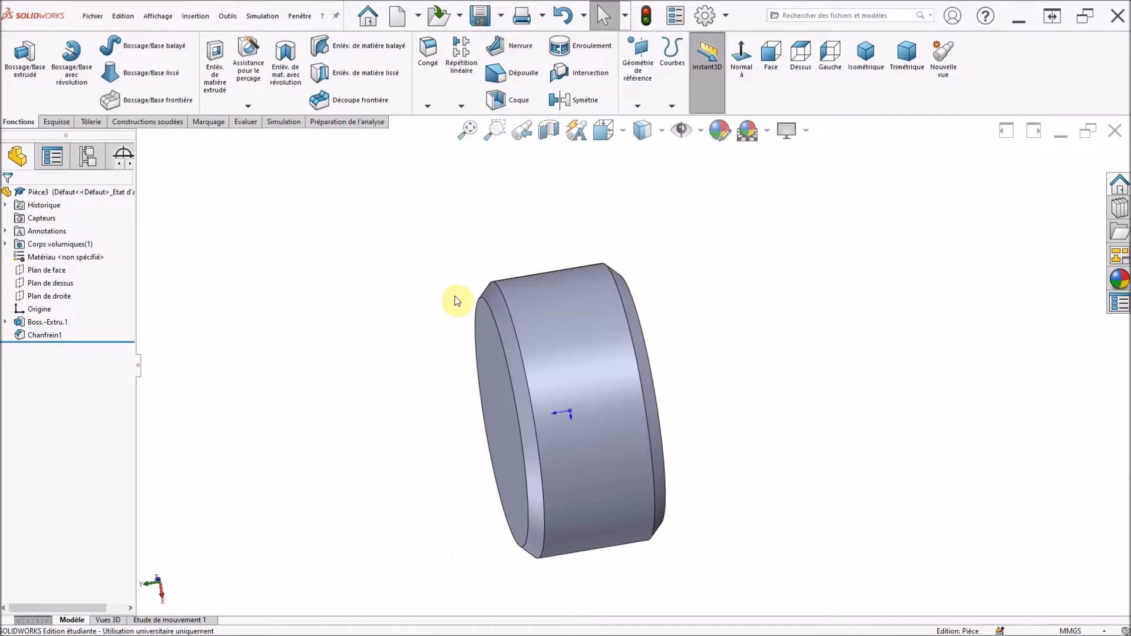
pyautogui.scroll(1, 449, 309)
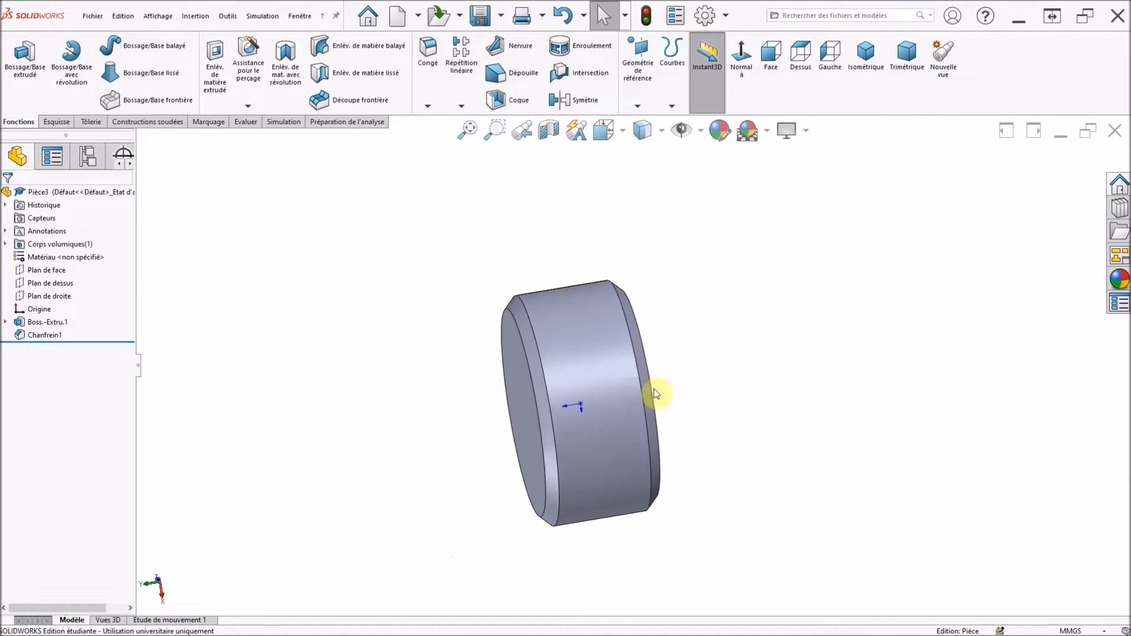
pyautogui.scroll(-1, 660, 483)
pyautogui.scroll(-1, 616, 454)
pyautogui.scroll(1, 579, 413)
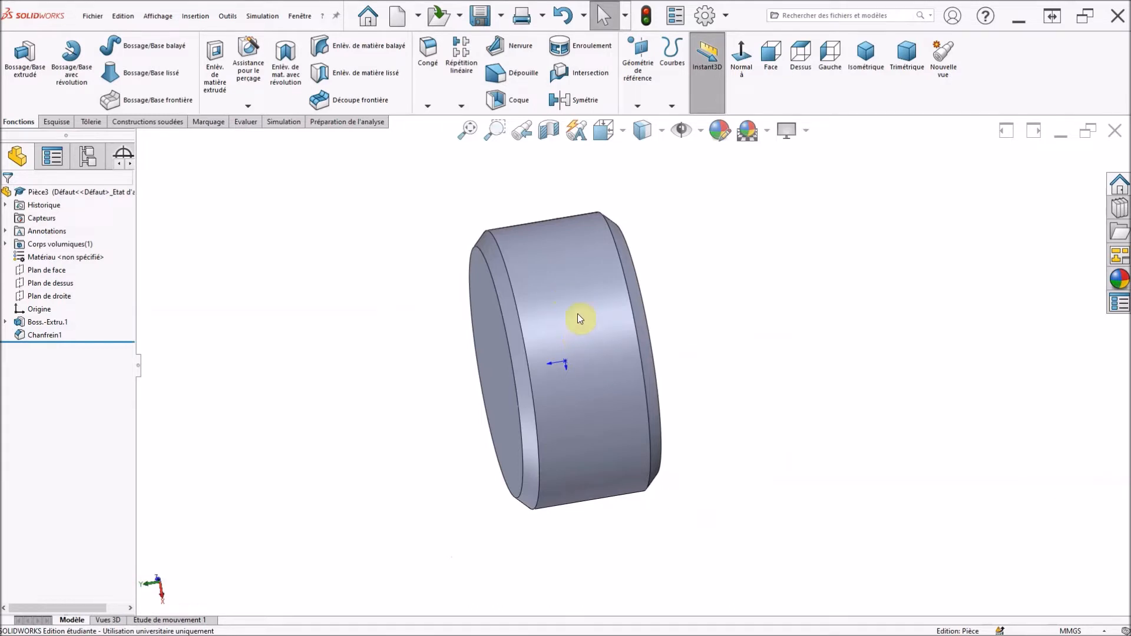
pyautogui.moveTo(355, 381); pyautogui.dragTo(540, 352, button='middle')
pyautogui.click(565, 334)
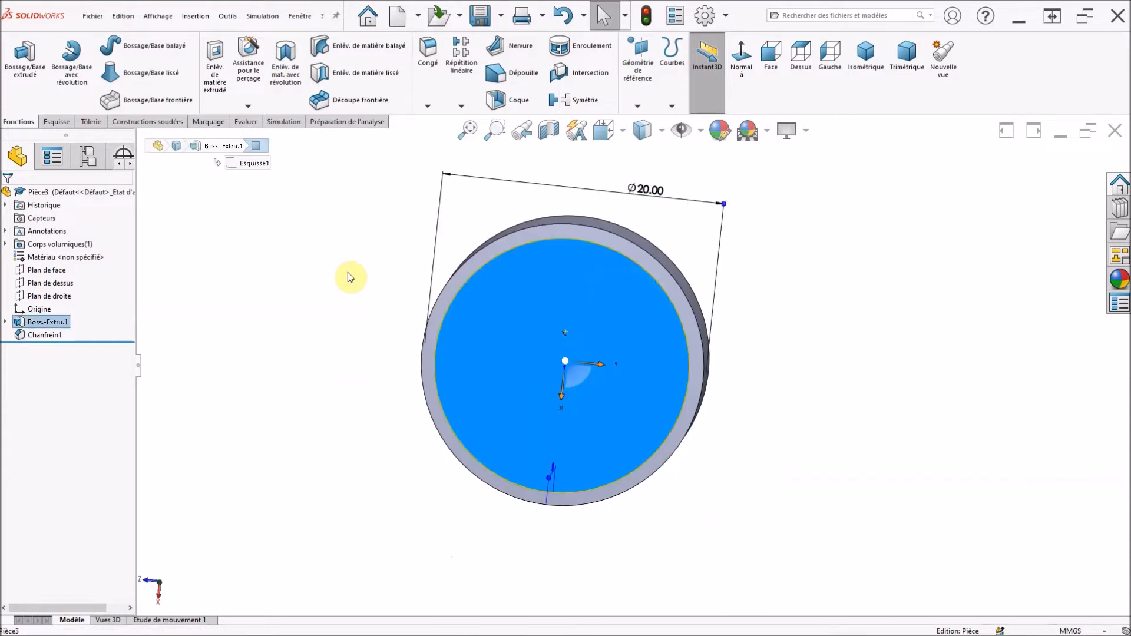
pyautogui.hotkey('ctrl', '8')
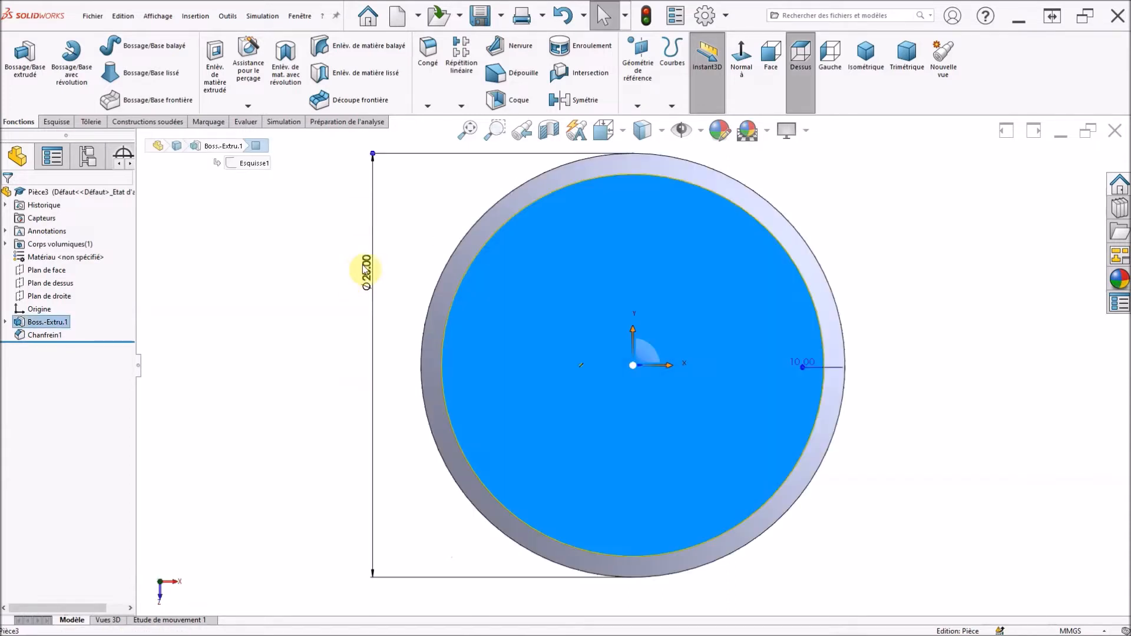
pyautogui.click(249, 57)
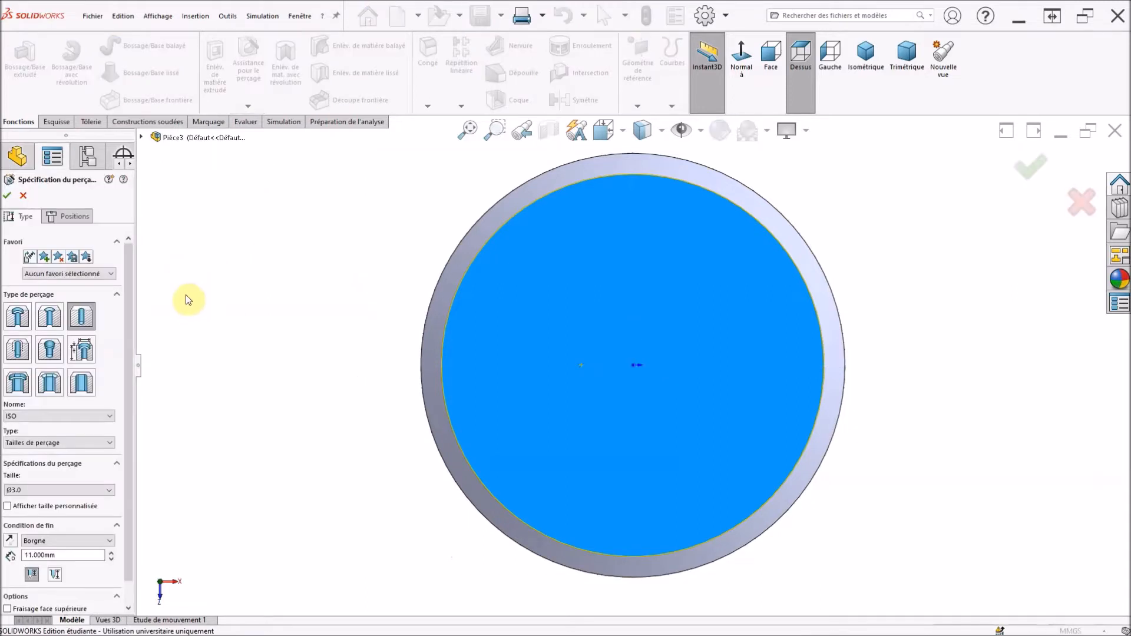
pyautogui.click(17, 351)
pyautogui.click(73, 442)
pyautogui.click(44, 469)
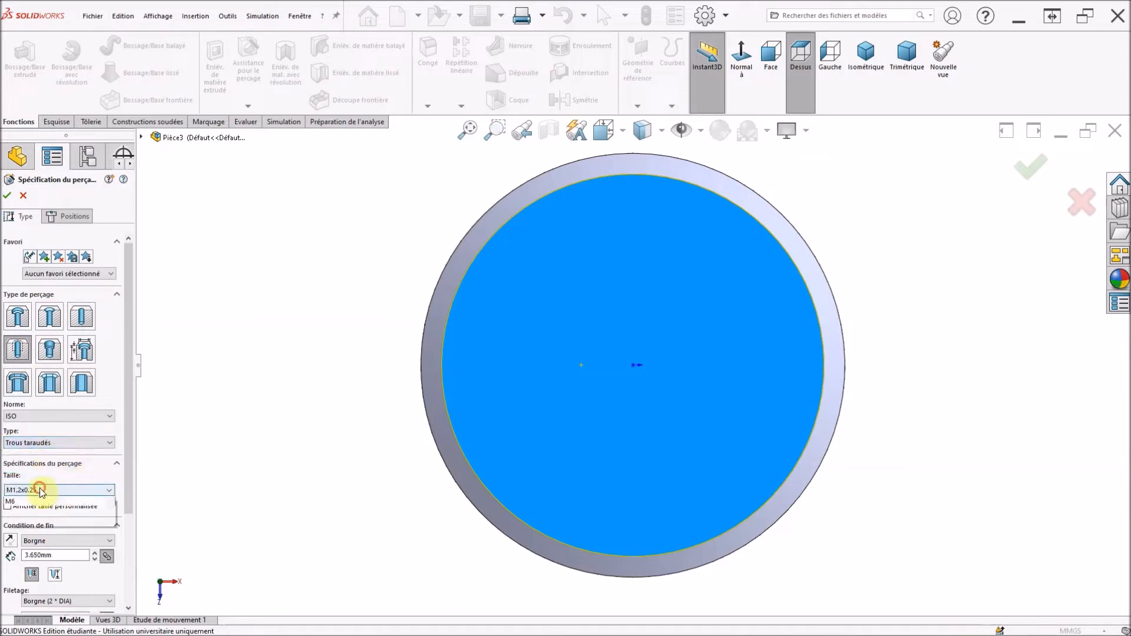
# Set the tapped hole's size to M10x1.0 and its end condition to up to next surface (Jusqu'à la prochaine surface).
pyautogui.click(76, 490)
pyautogui.scroll(-2, 59, 565)
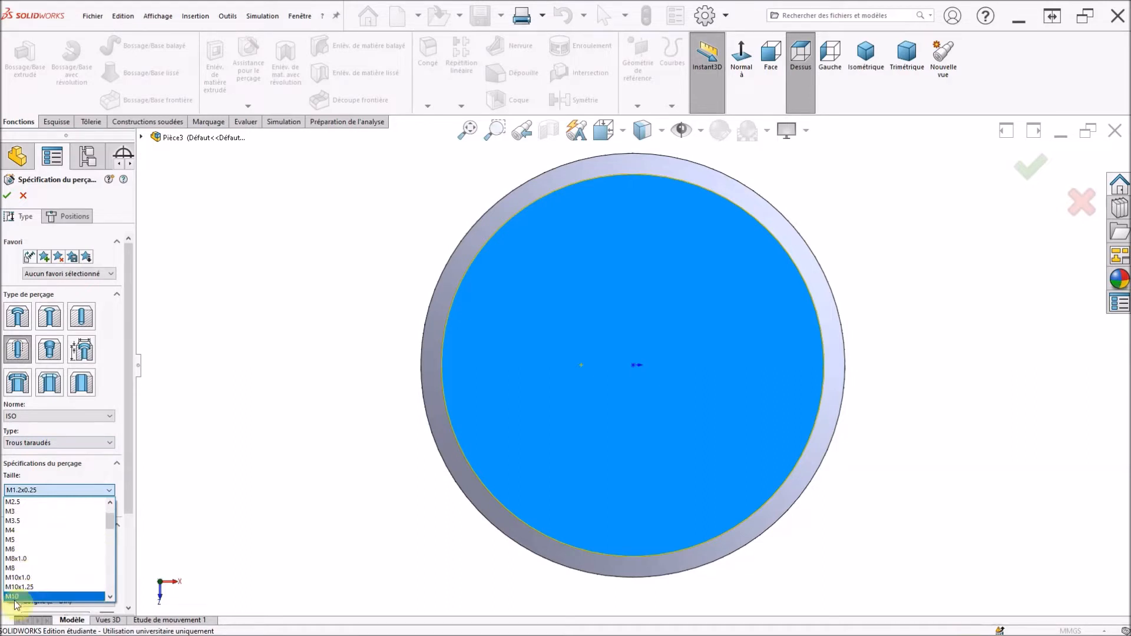
pyautogui.click(40, 595)
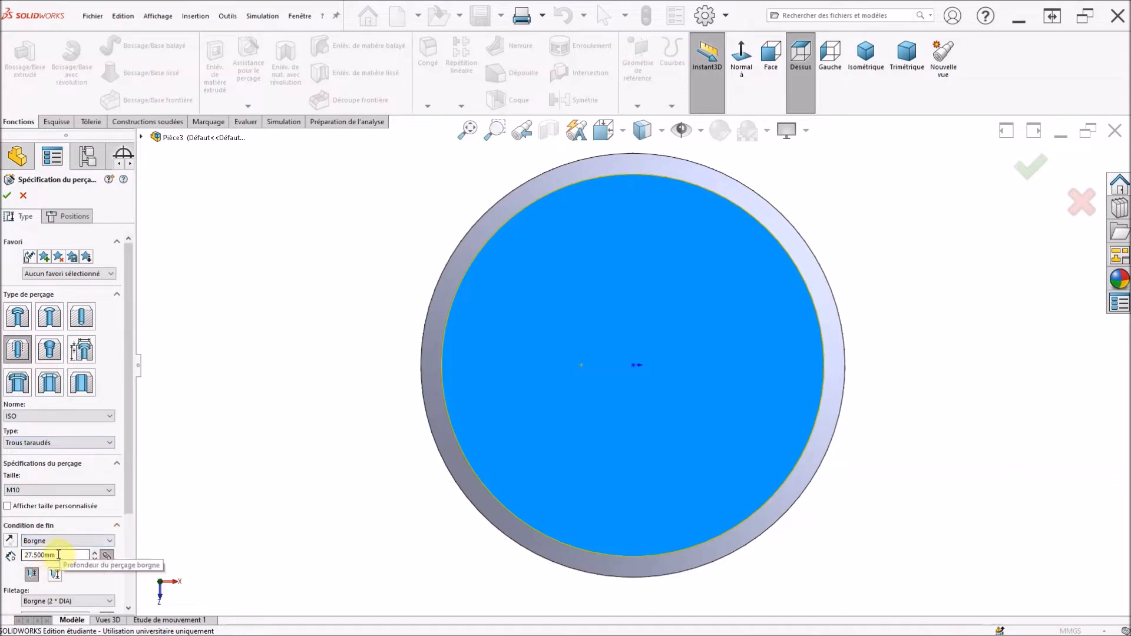
pyautogui.click(35, 489)
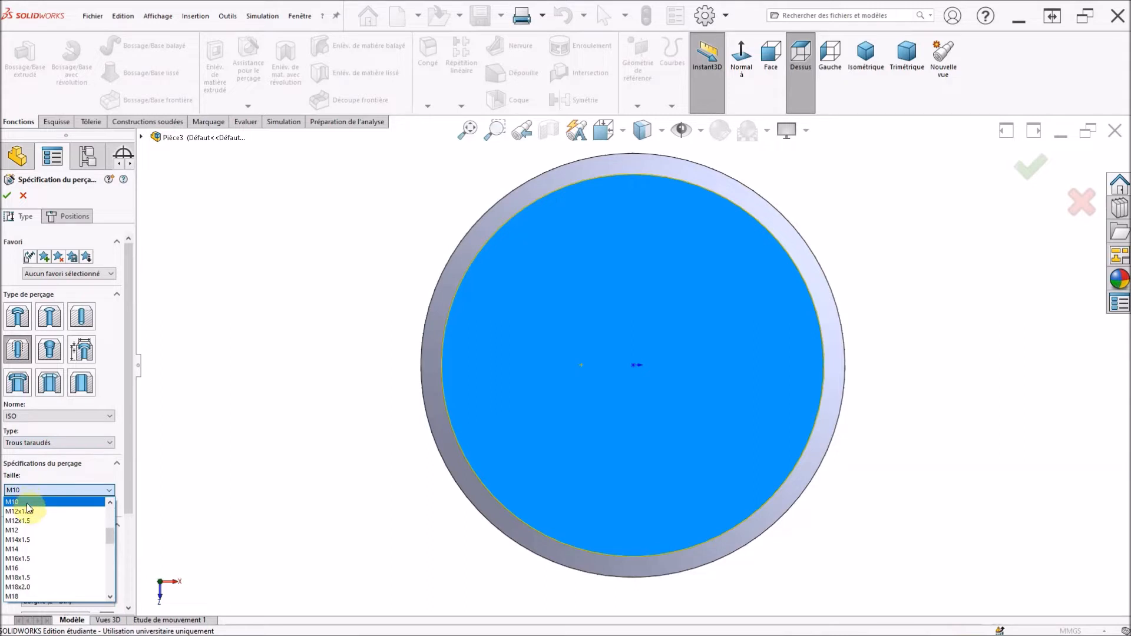
pyautogui.scroll(2, 24, 505)
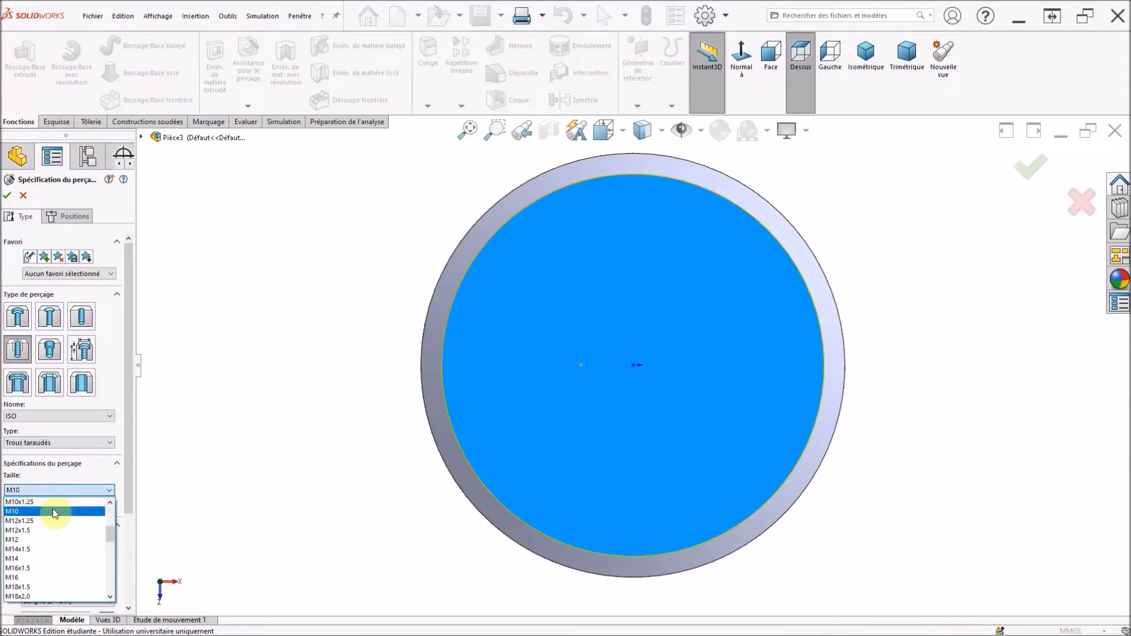
pyautogui.click(15, 502)
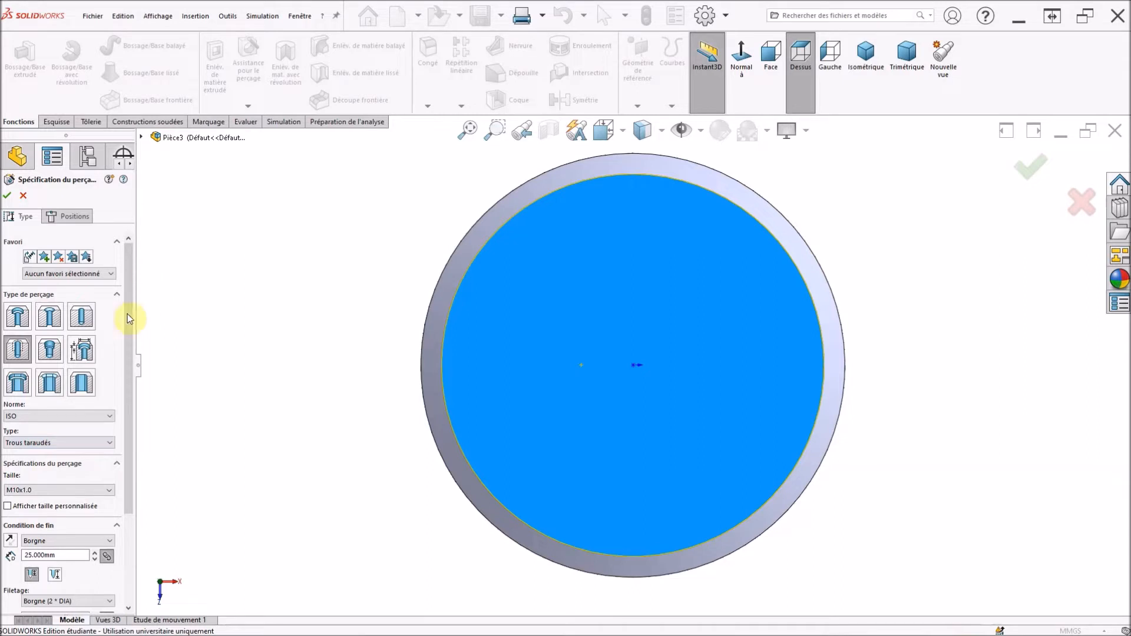
pyautogui.moveTo(126, 484); pyautogui.dragTo(145, 574)
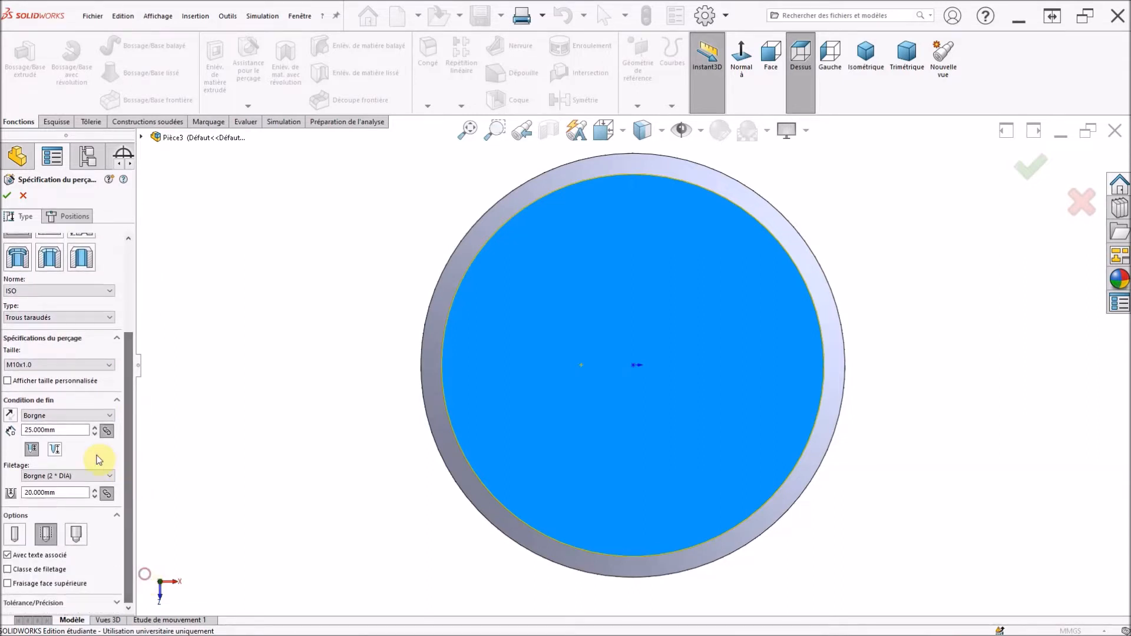
pyautogui.click(69, 416)
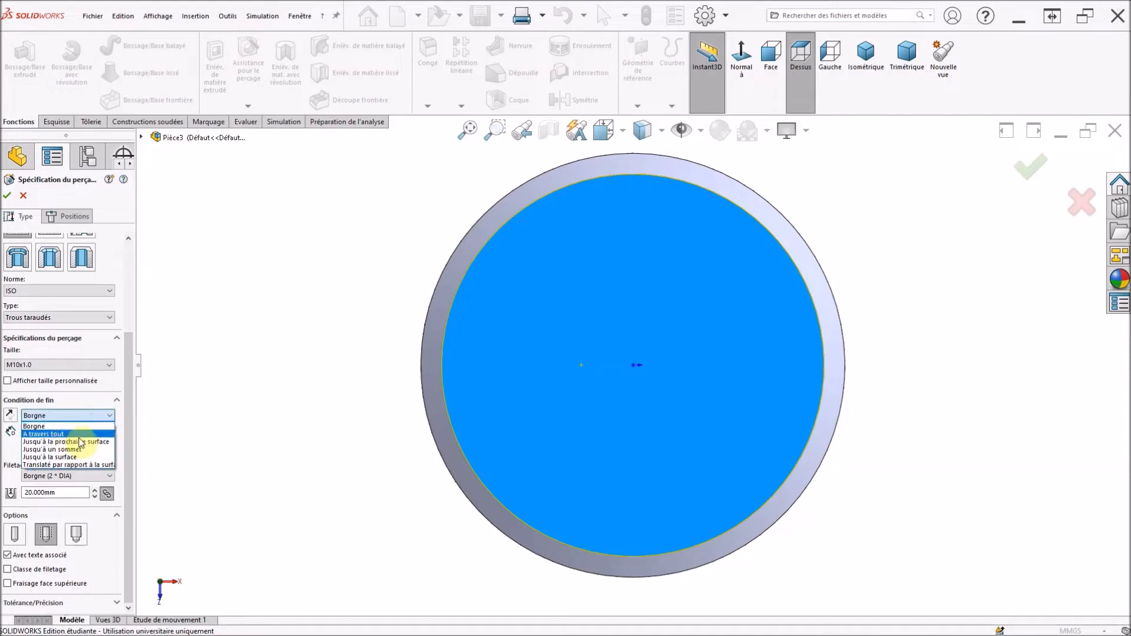
pyautogui.click(86, 441)
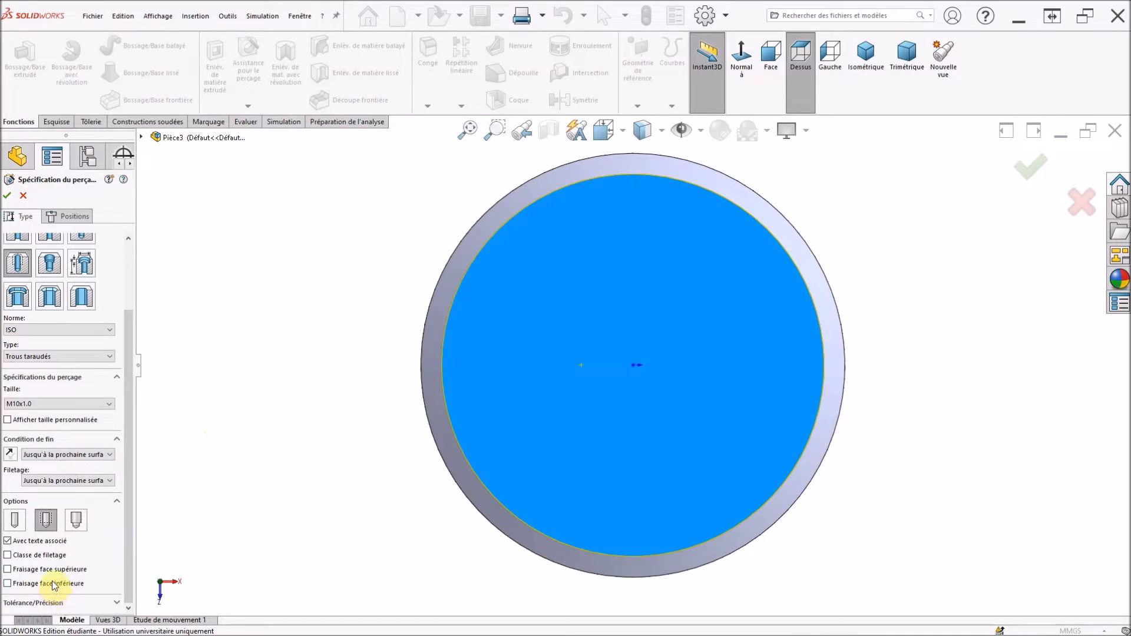
# Add countersinks of 10.5 mm diameter at 90° to both the upper and lower faces of the tapped hole.
pyautogui.click(8, 569)
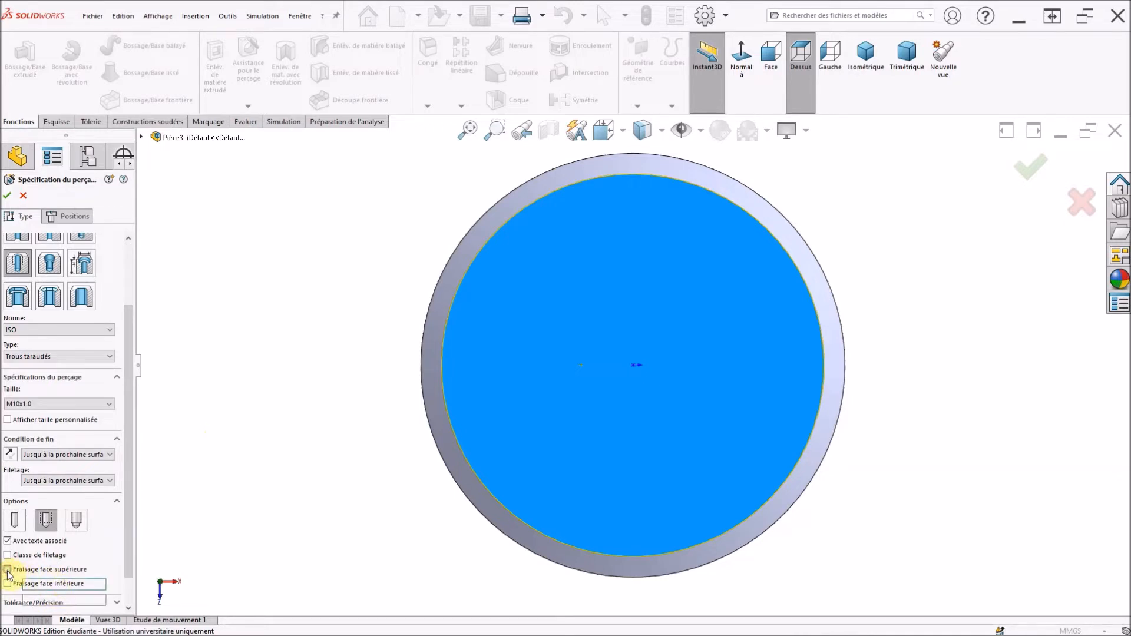
pyautogui.moveTo(131, 498); pyautogui.dragTo(128, 592)
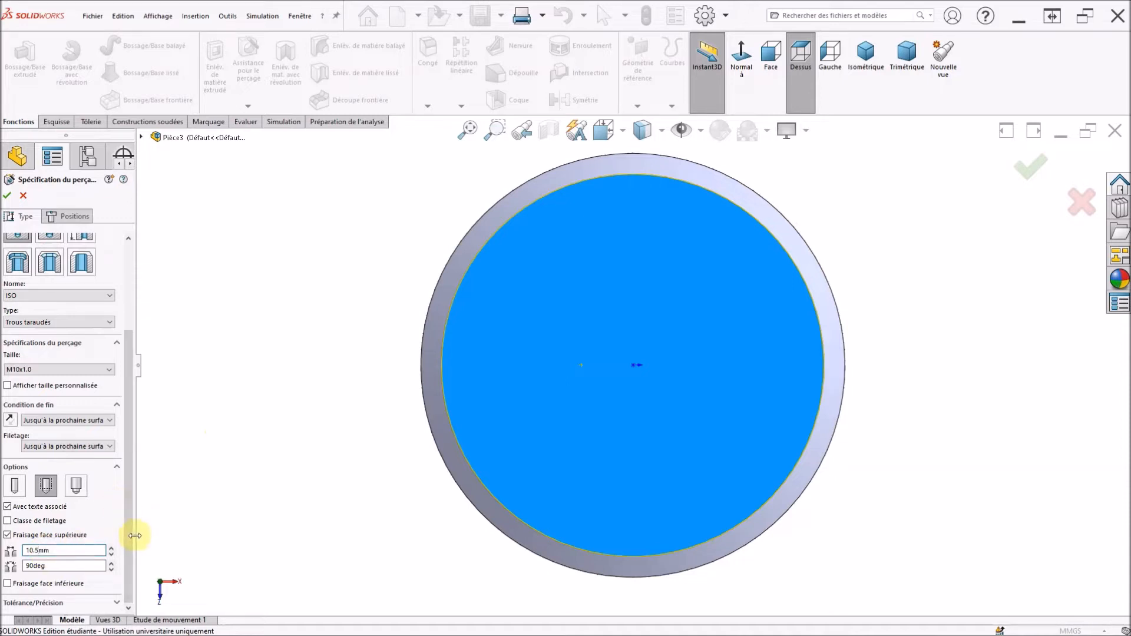
pyautogui.click(8, 584)
pyautogui.click(55, 596)
pyautogui.click(41, 597)
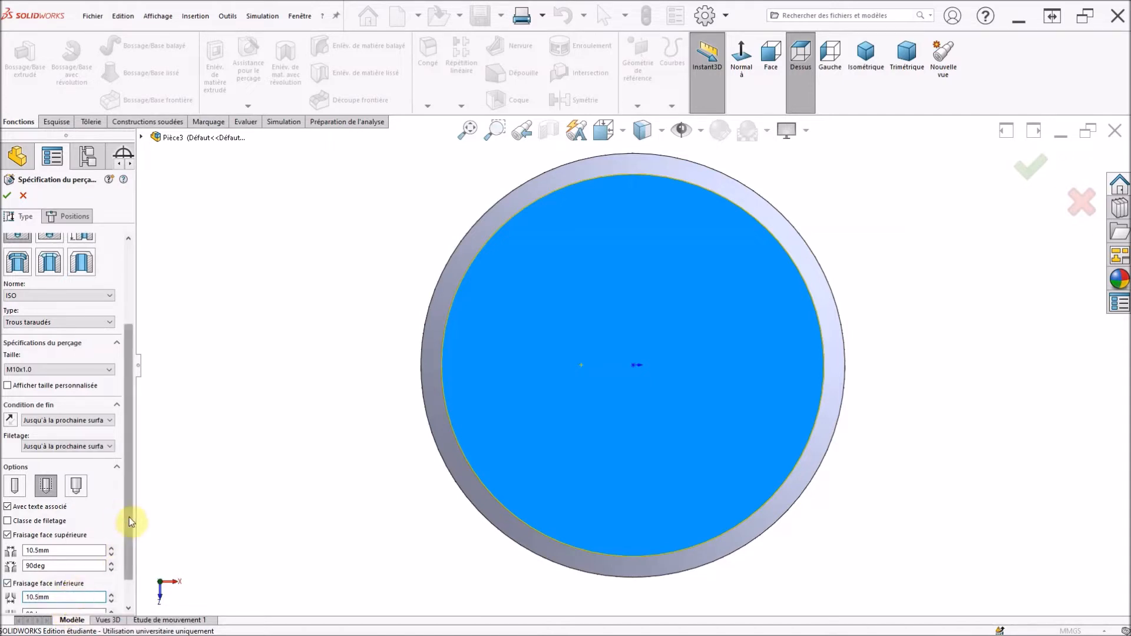
pyautogui.moveTo(129, 521); pyautogui.dragTo(133, 584)
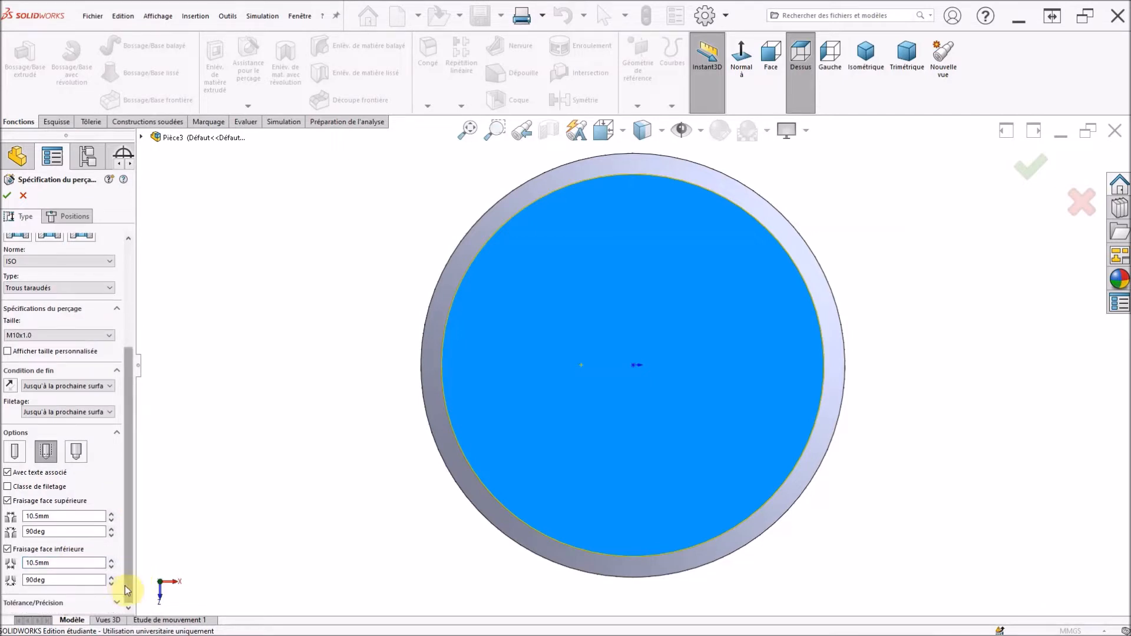
# Position the tapped hole on the origin at the centre of the end face and create it.
pyautogui.click(82, 218)
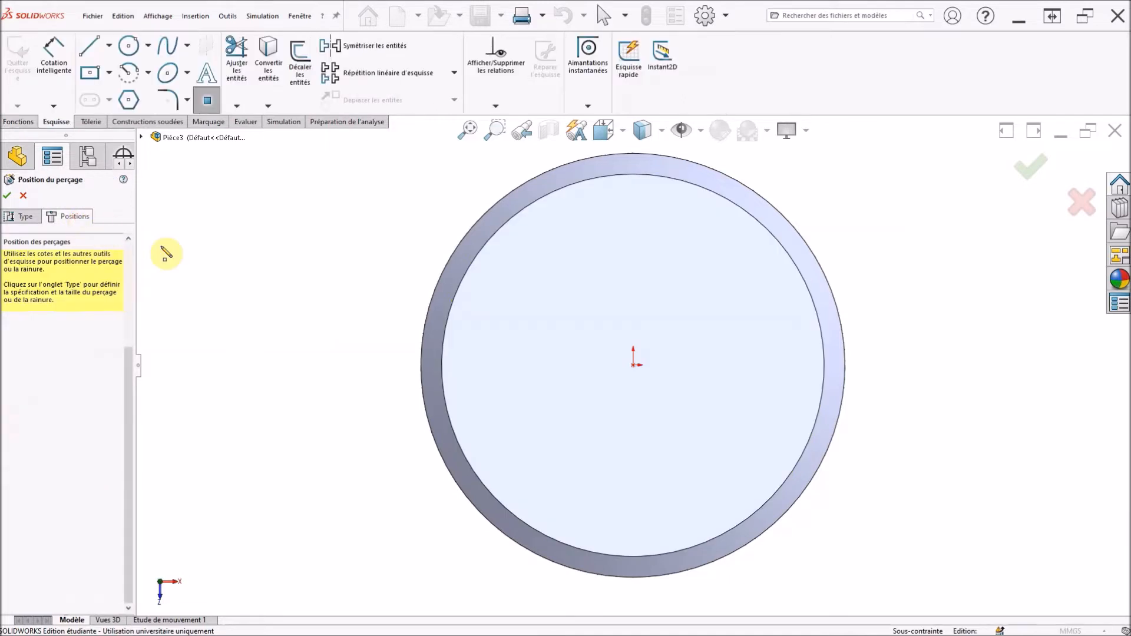
pyautogui.click(635, 369)
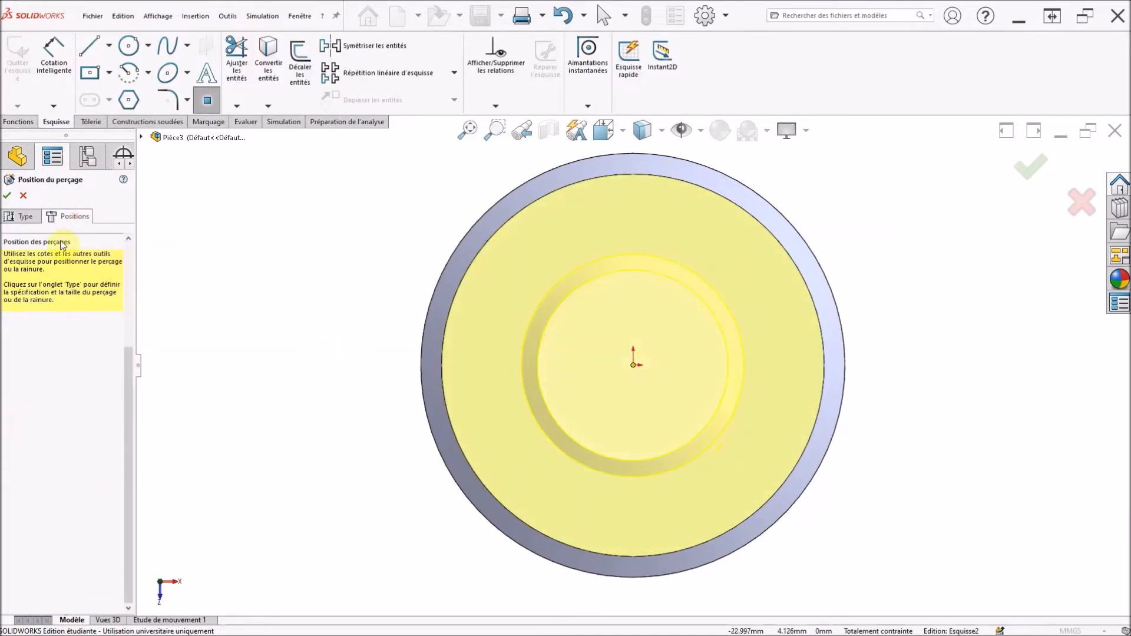
pyautogui.click(7, 195)
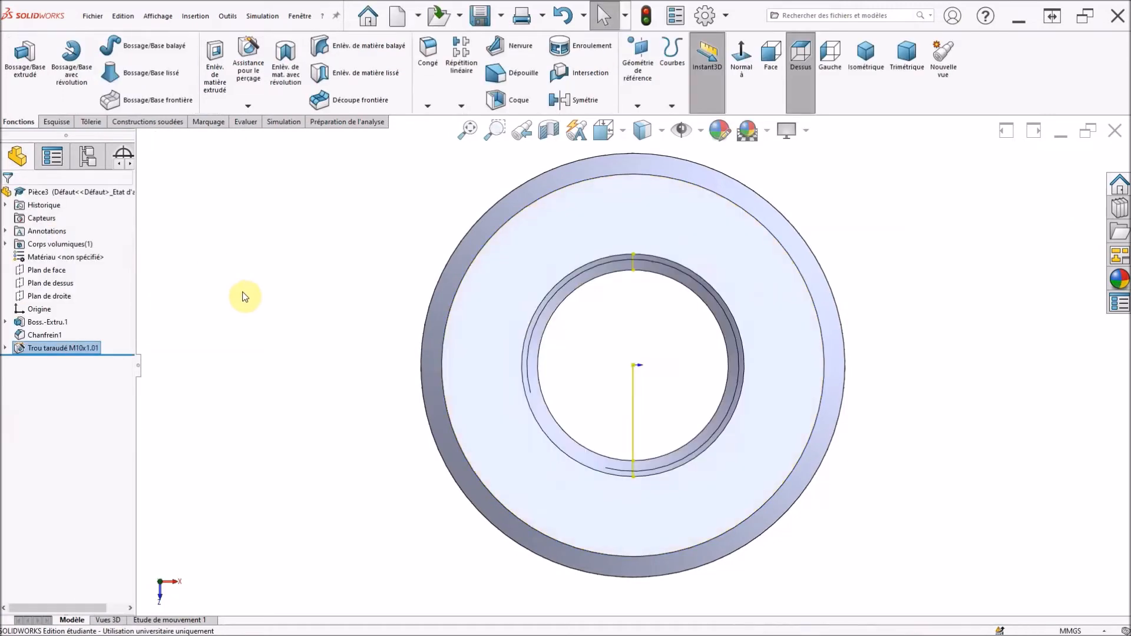
# Start a second Hole Wizard feature as a plain ISO hole of type Tailles de perçage, size Ø3.0.
pyautogui.moveTo(250, 298); pyautogui.dragTo(439, 502, button='middle')
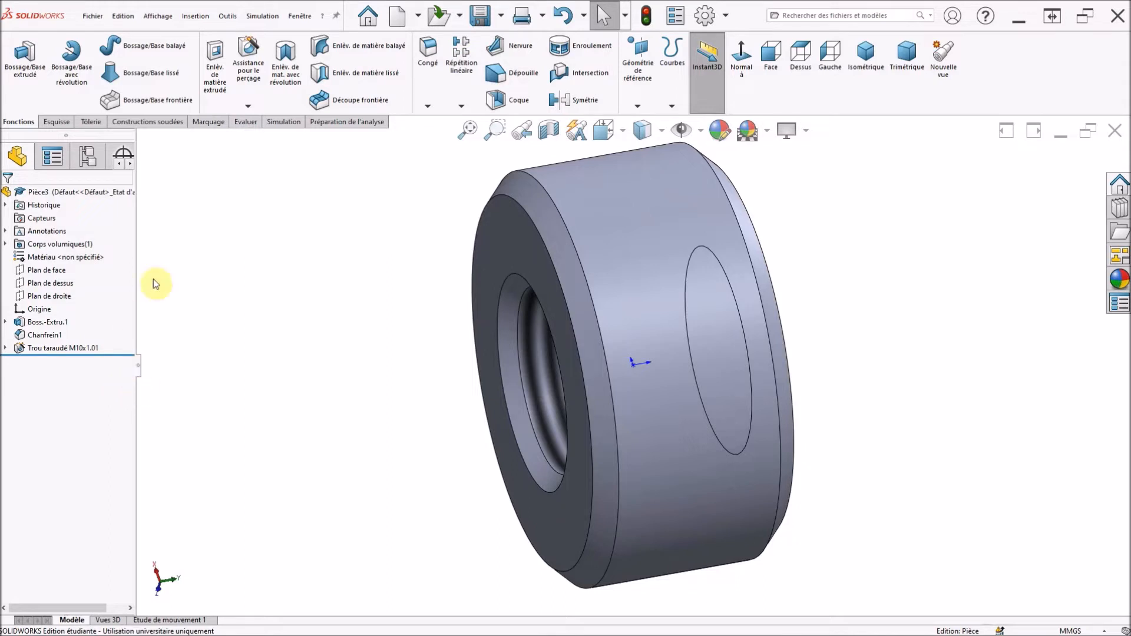
pyautogui.click(248, 66)
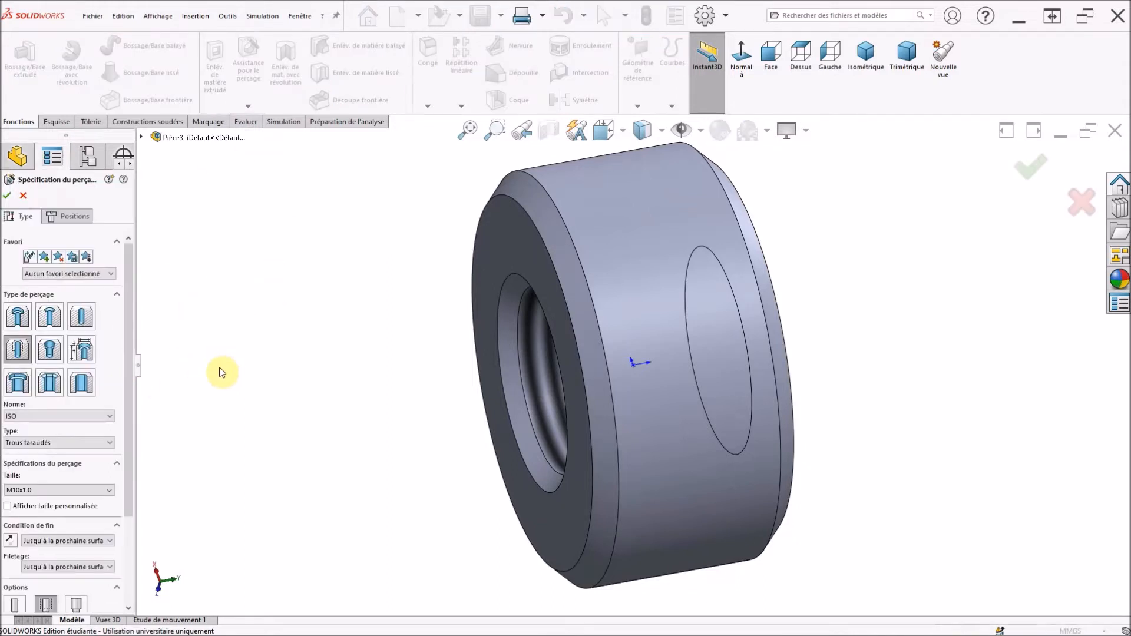
pyautogui.click(82, 316)
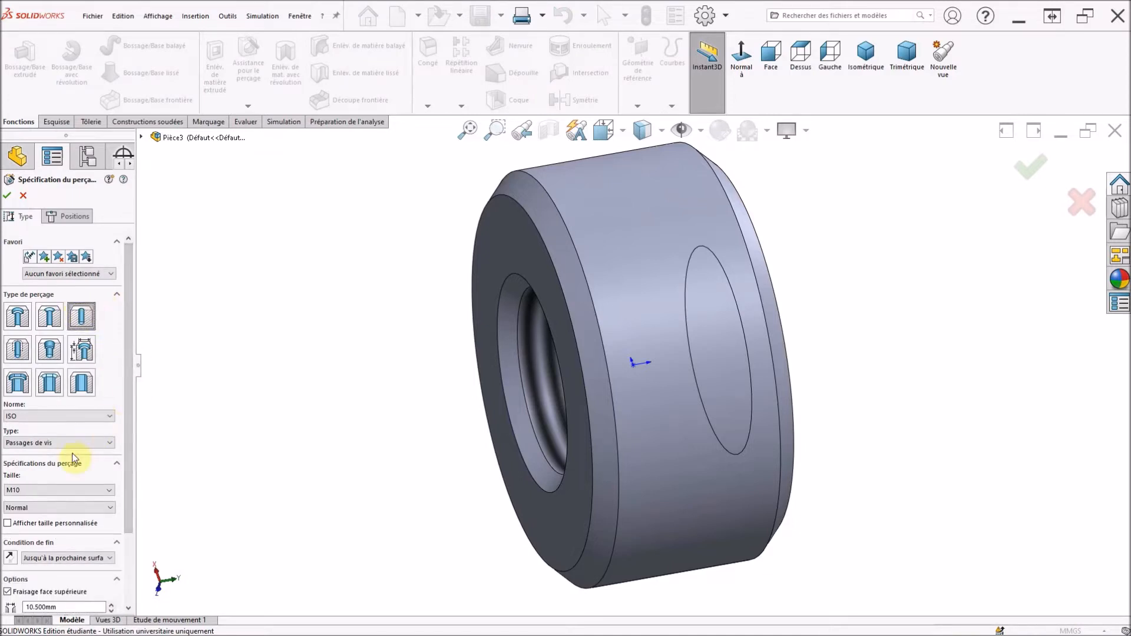
pyautogui.click(39, 446)
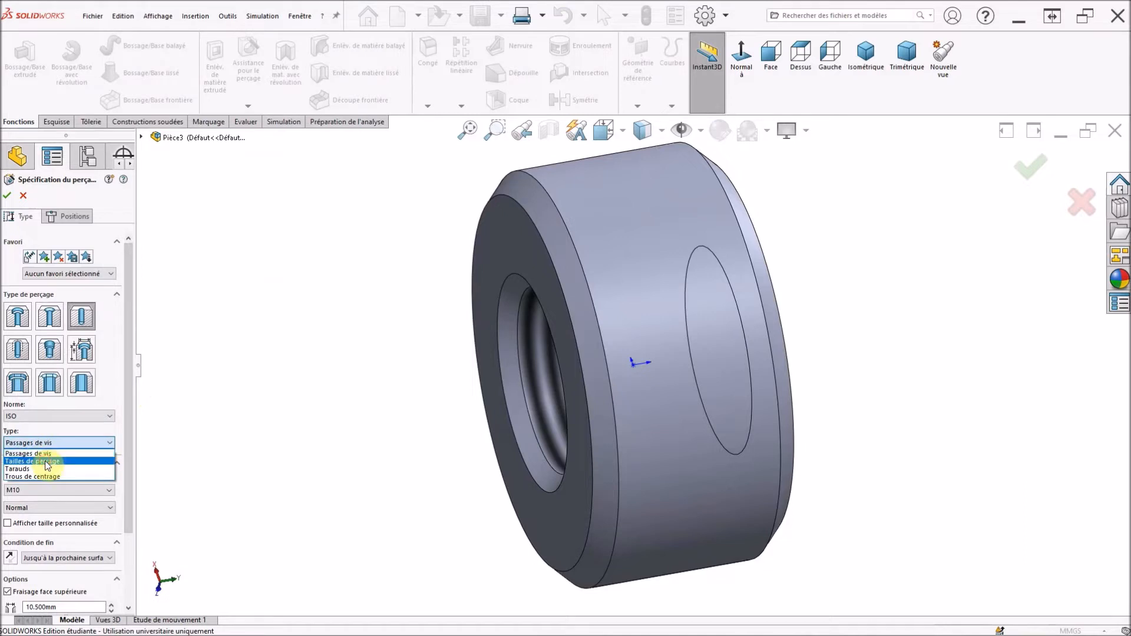
pyautogui.click(45, 460)
pyautogui.click(56, 490)
pyautogui.scroll(-2, 20, 553)
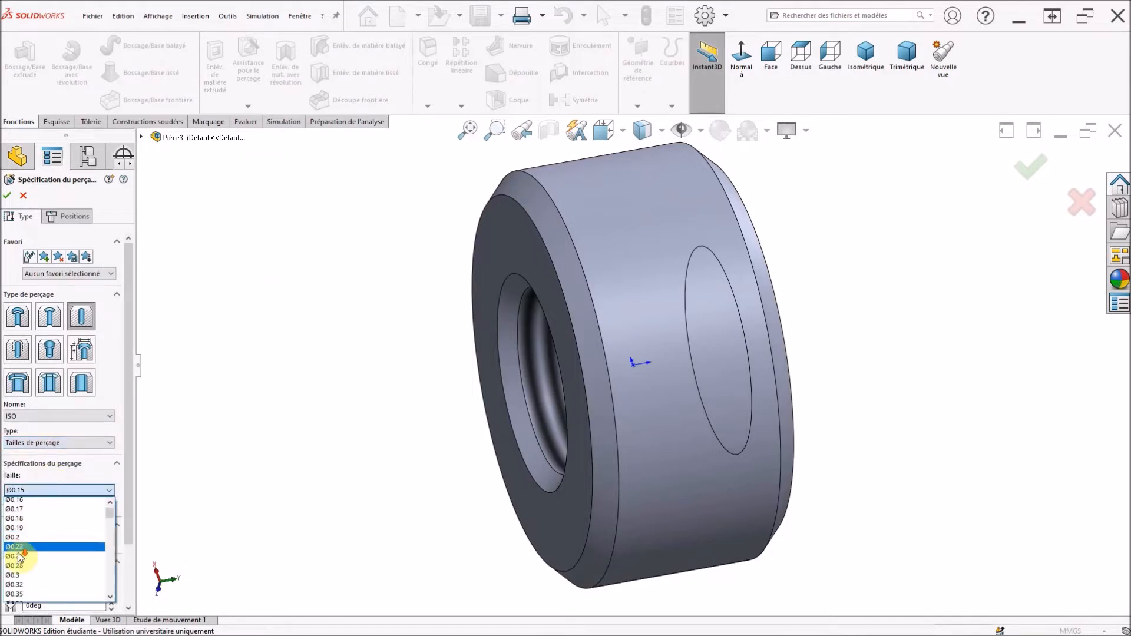
pyautogui.scroll(-9, 21, 551)
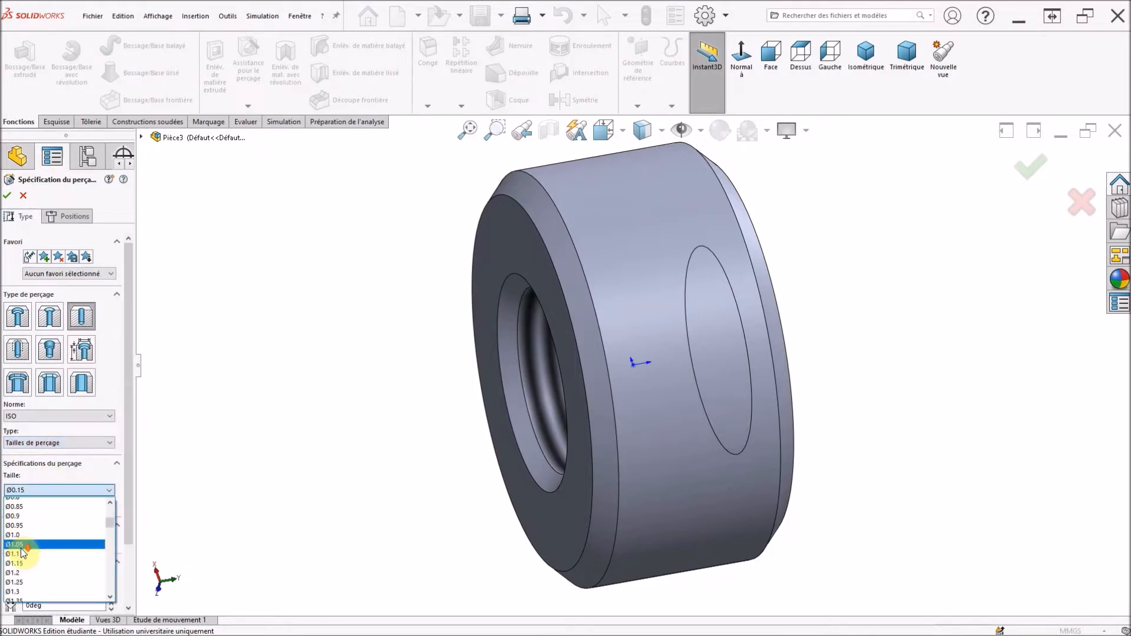
pyautogui.scroll(-3, 23, 543)
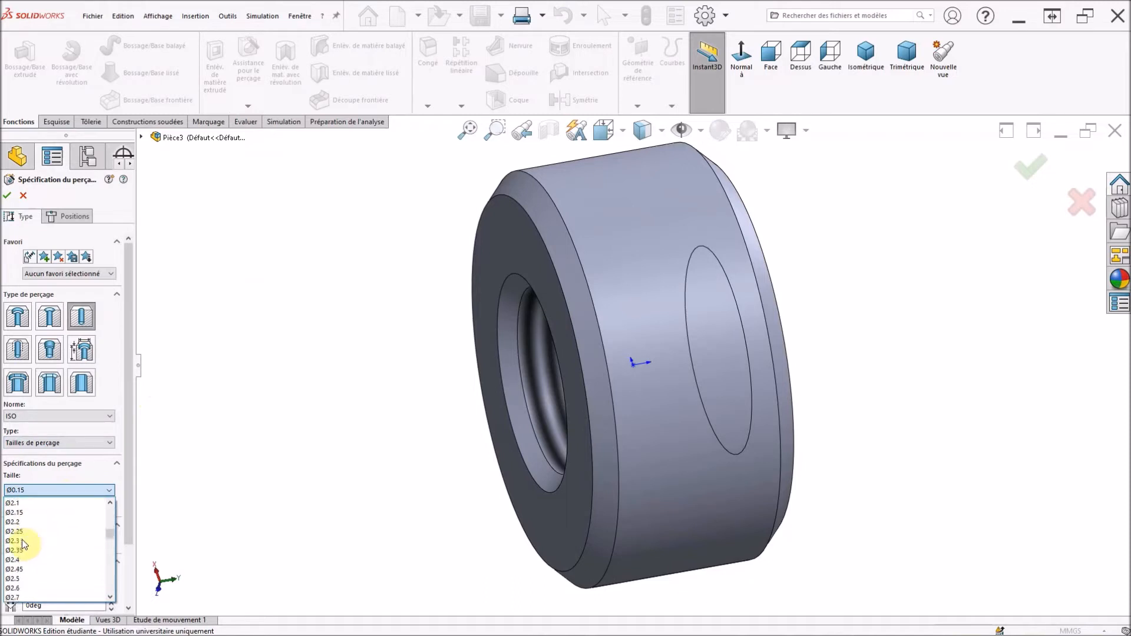
pyautogui.scroll(-1, 18, 551)
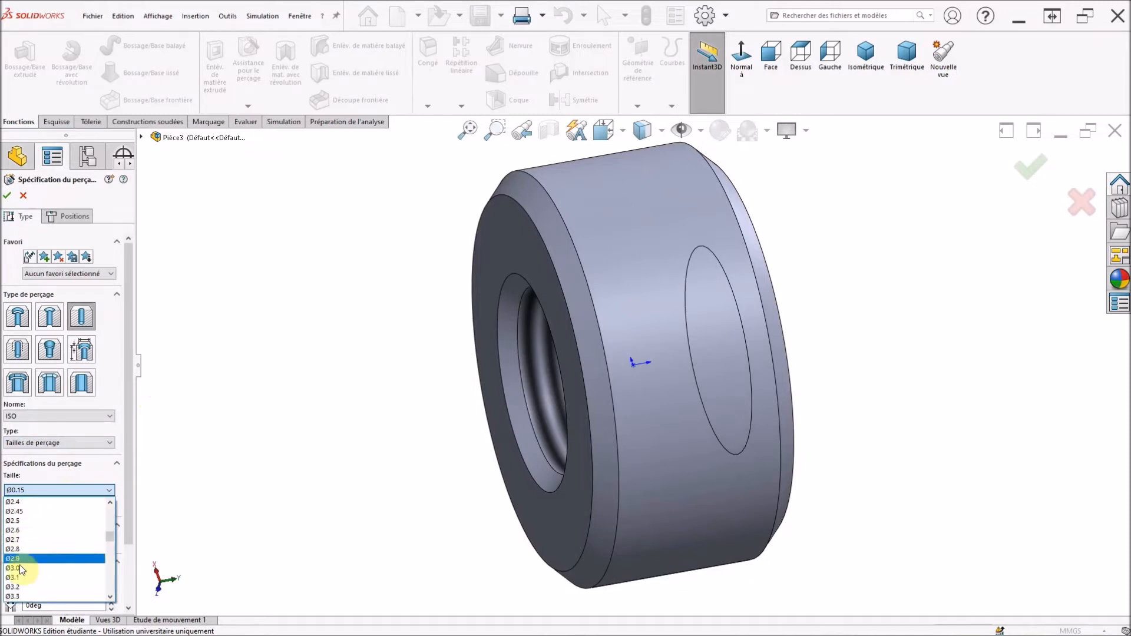
pyautogui.click(16, 576)
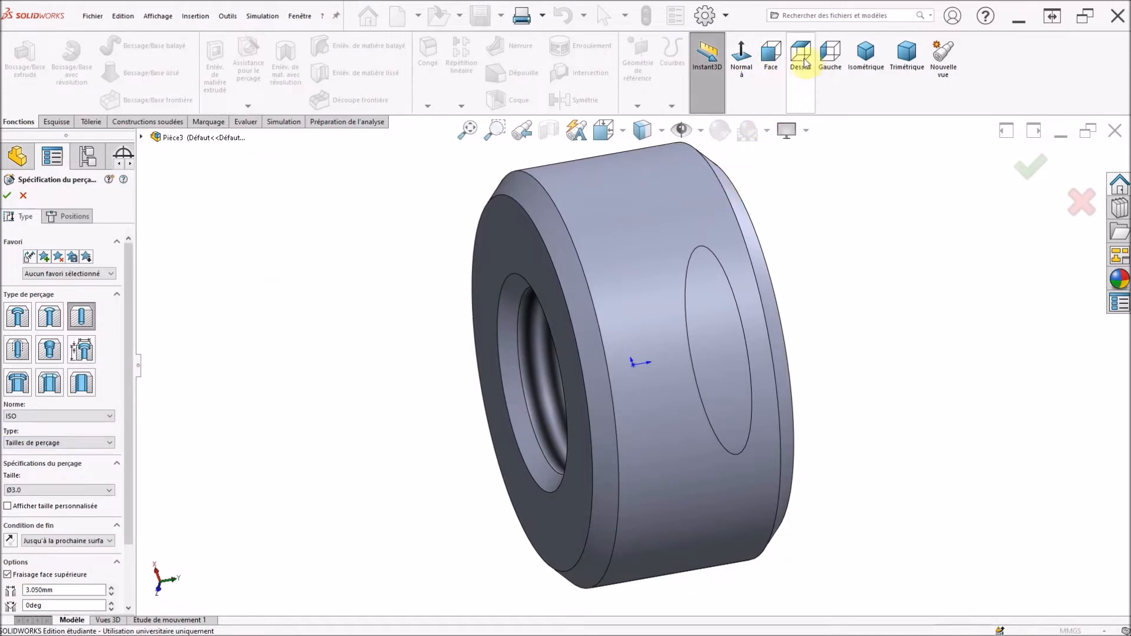
# Remove the upper-face and lower-face countersinks (Fraisage) from the Ø3.0 hole's options.
pyautogui.click(828, 64)
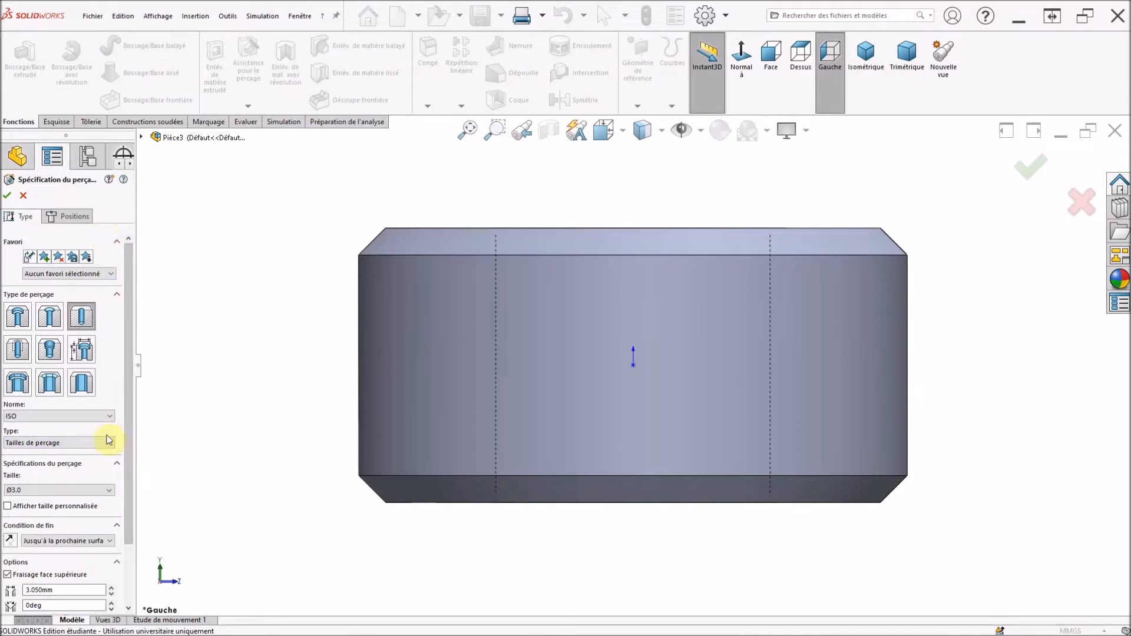
pyautogui.click(7, 574)
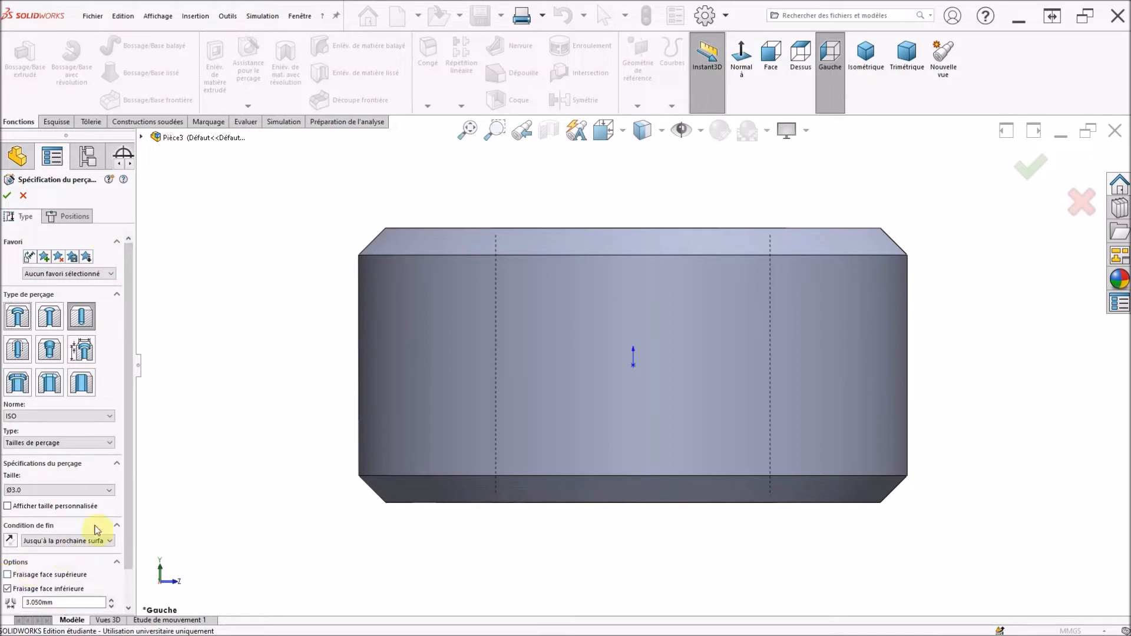
pyautogui.moveTo(131, 513); pyautogui.dragTo(140, 595)
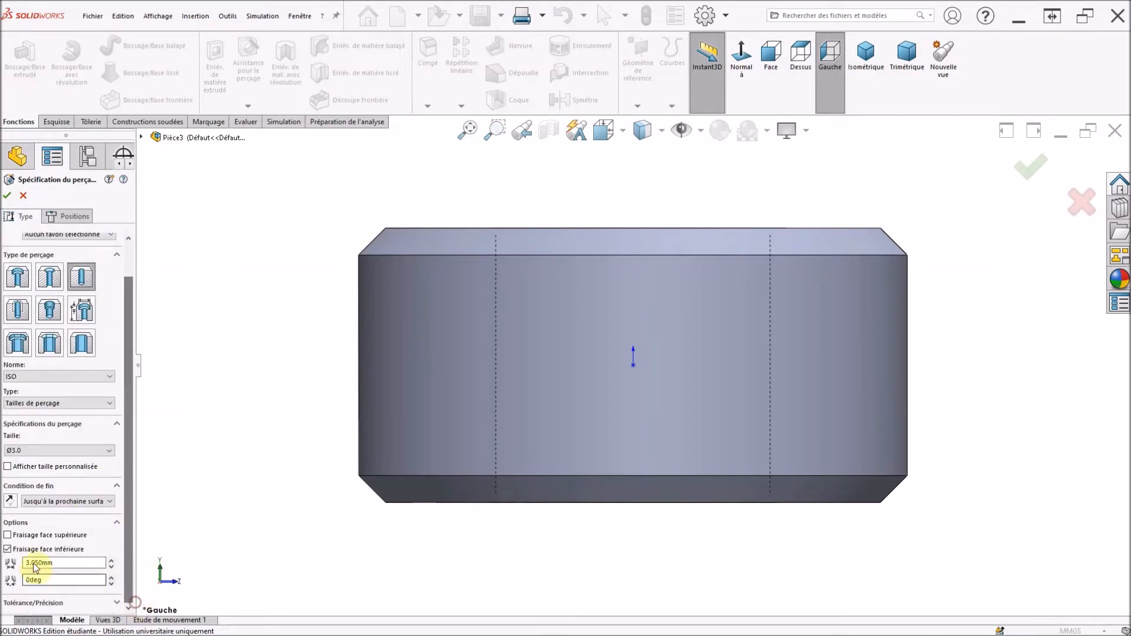
pyautogui.click(8, 550)
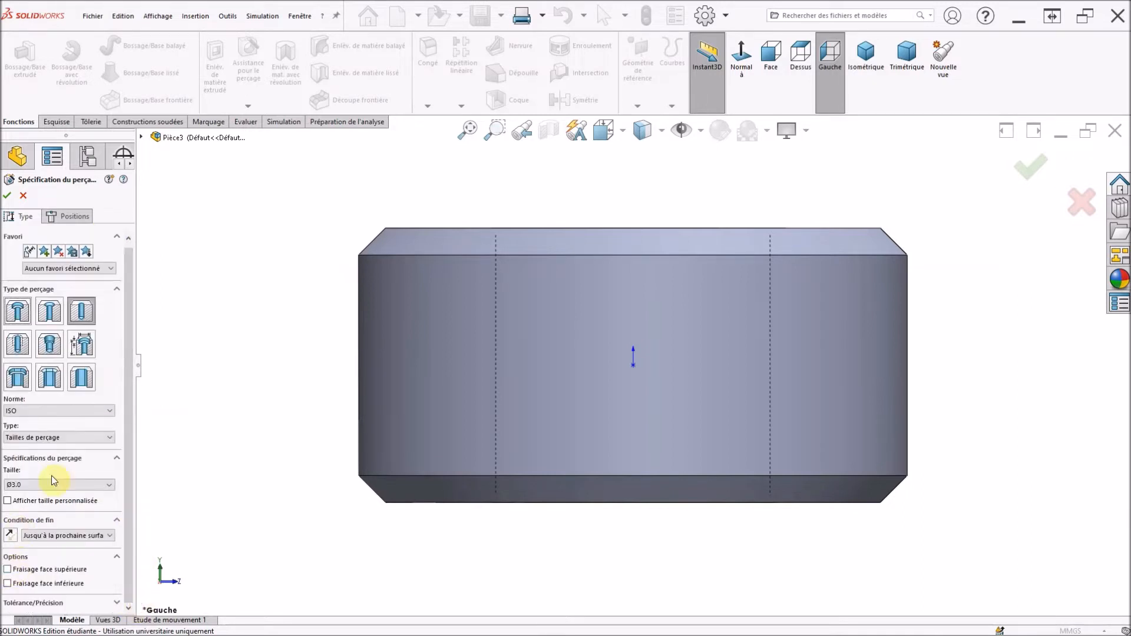
# Position the Ø3.0 hole on the nut's outer cylindrical face, slightly off the origin.
pyautogui.click(71, 216)
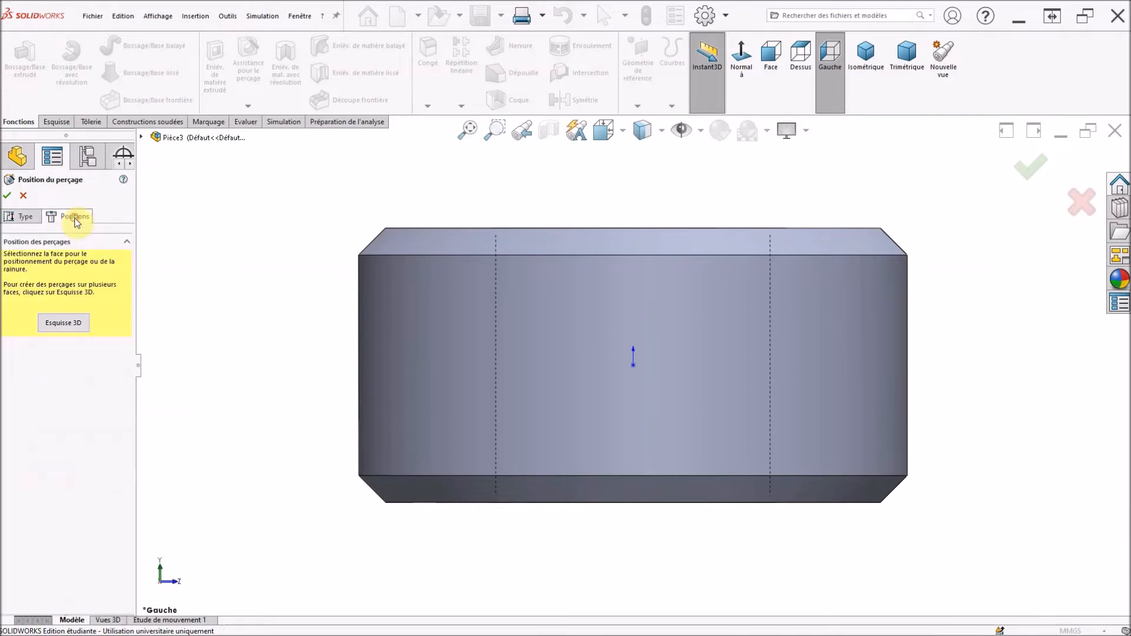
pyautogui.click(634, 316)
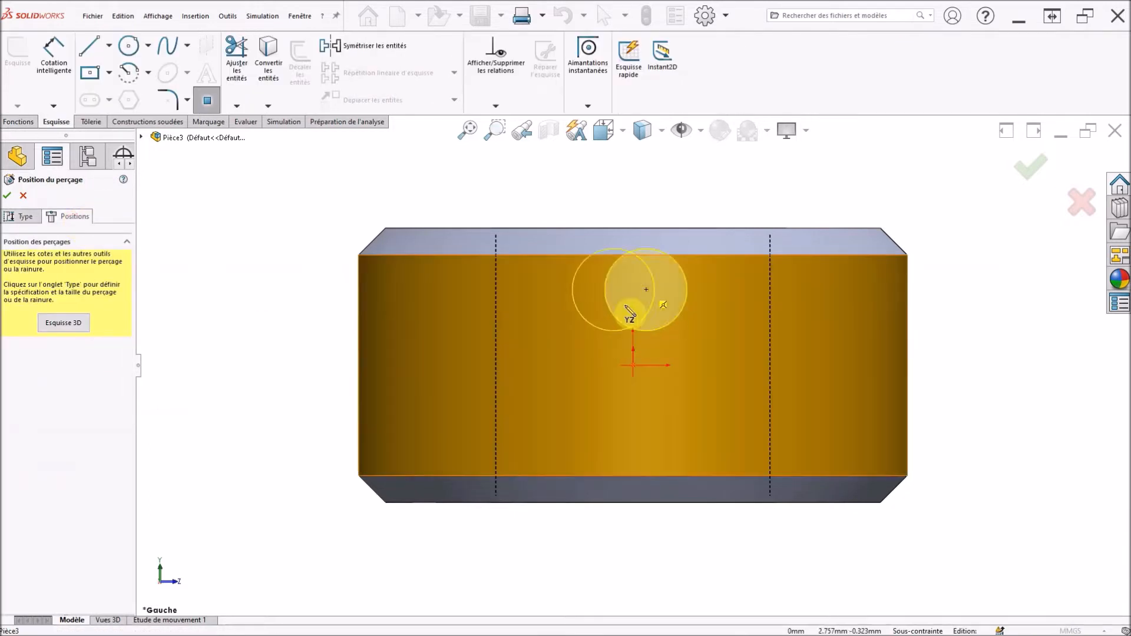
pyautogui.click(634, 365)
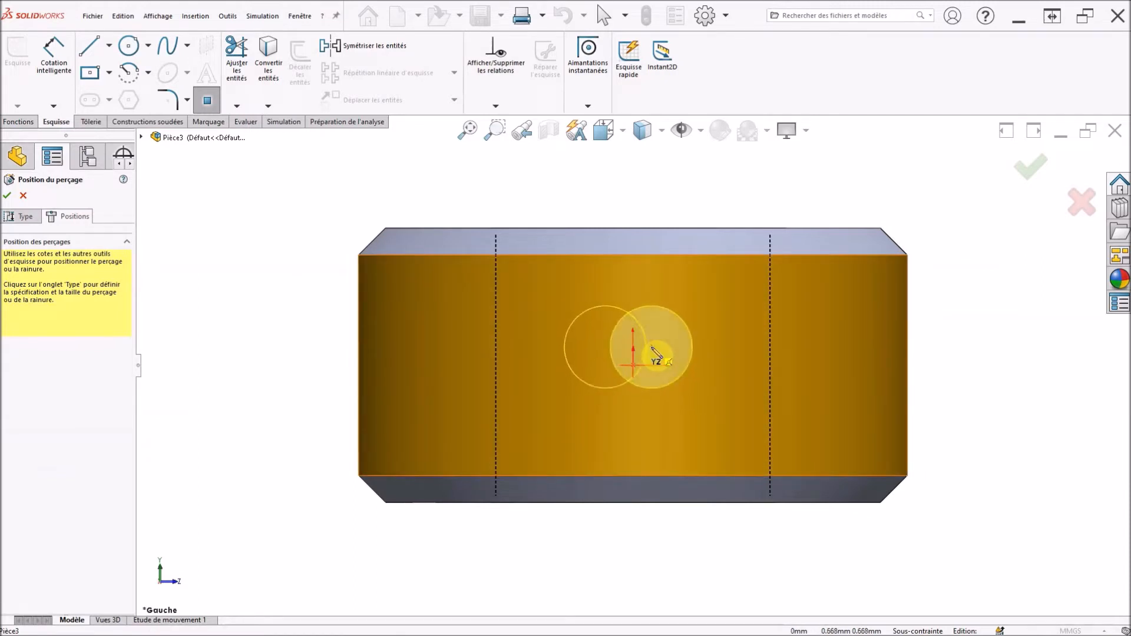
pyautogui.click(651, 348)
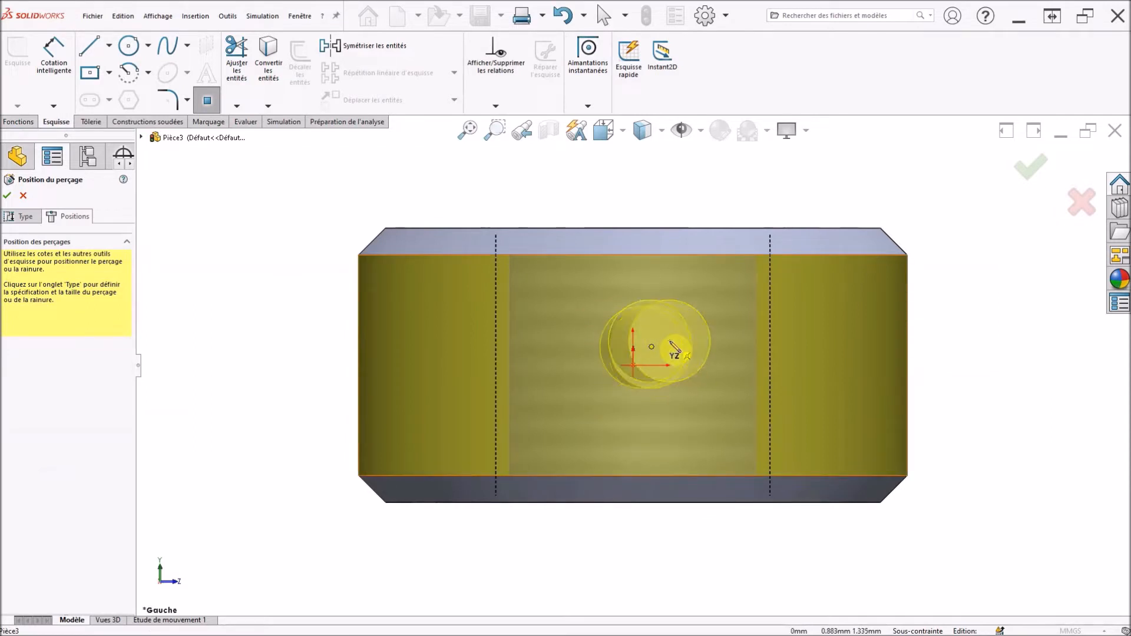
pyautogui.press('Escape')
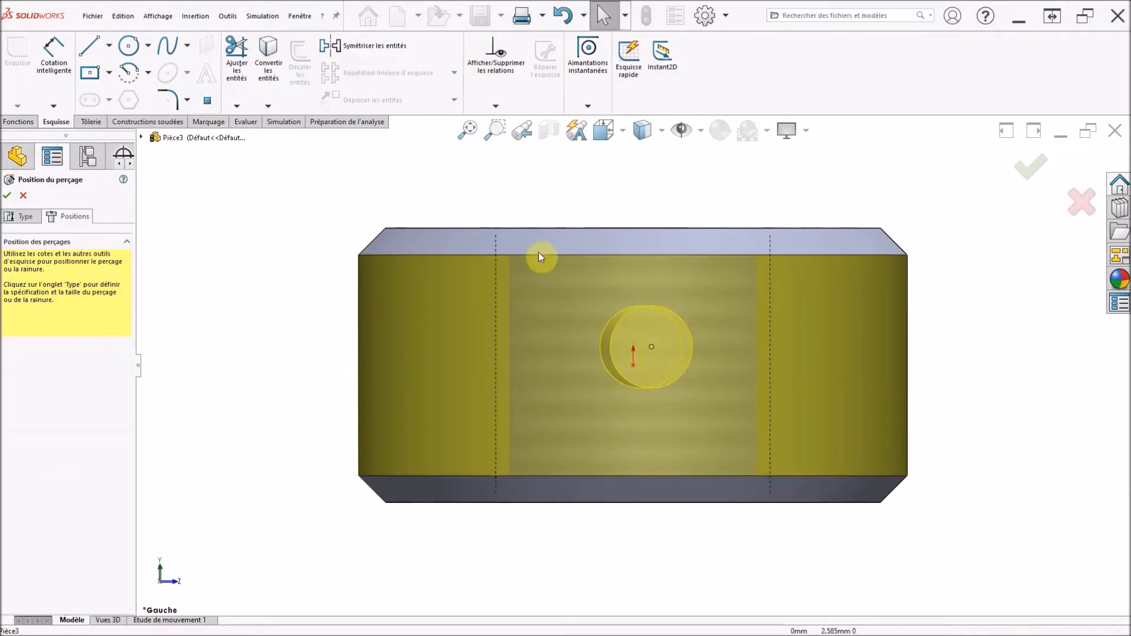
# Constrain the hole's centre point to the front plane (Plan de face) with a Sur le plan relation.
pyautogui.click(495, 106)
pyautogui.click(506, 135)
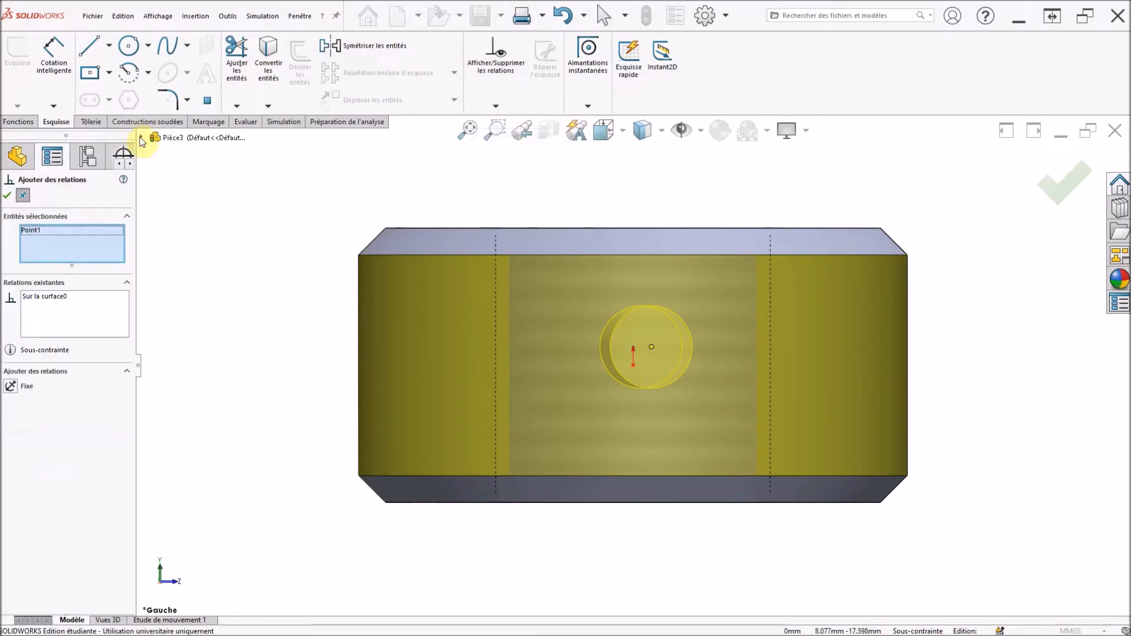
pyautogui.click(141, 138)
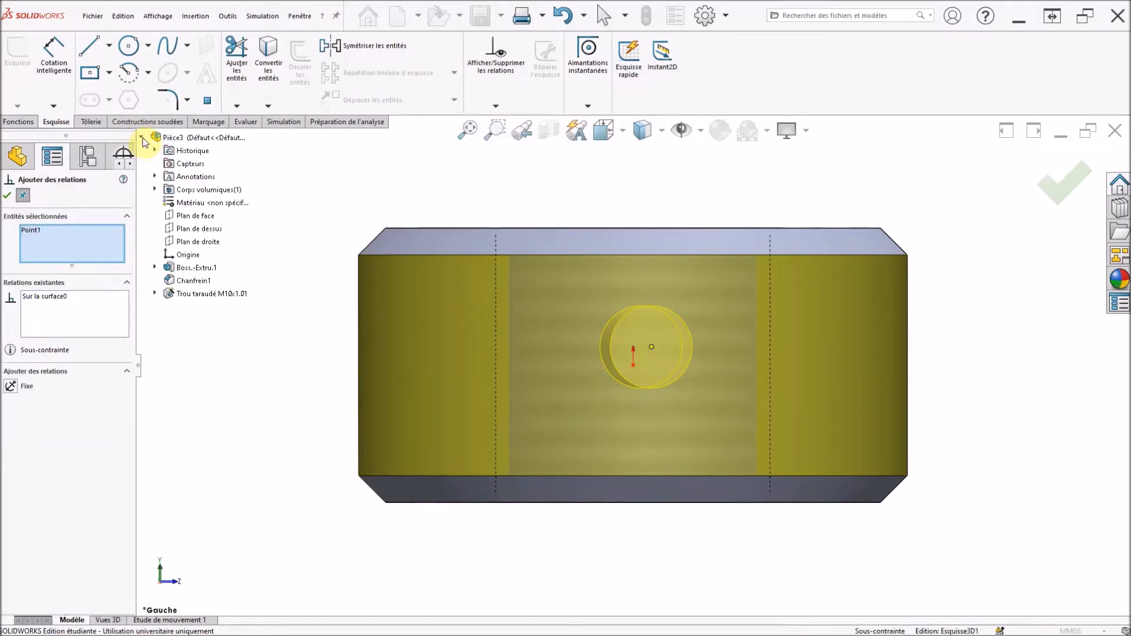
pyautogui.click(201, 217)
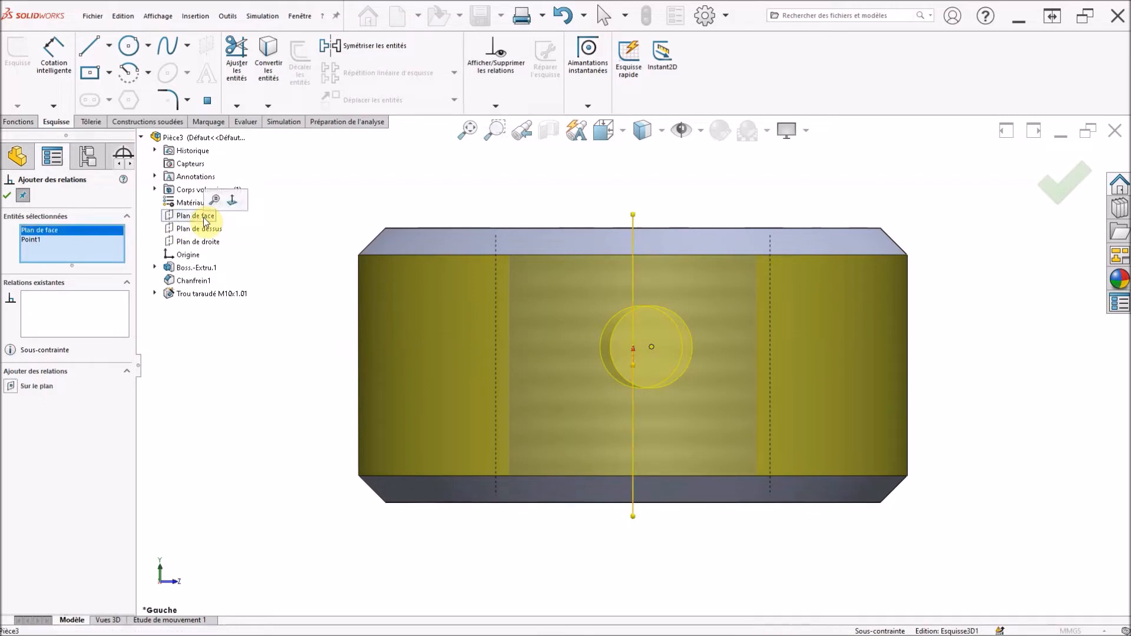
pyautogui.click(12, 387)
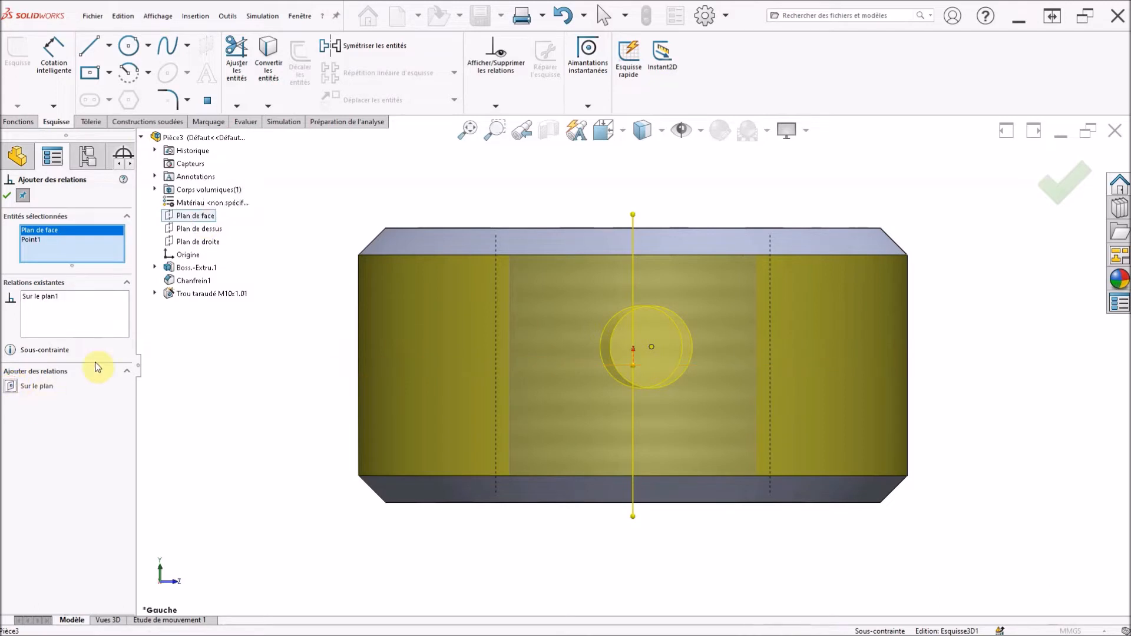
pyautogui.click(6, 197)
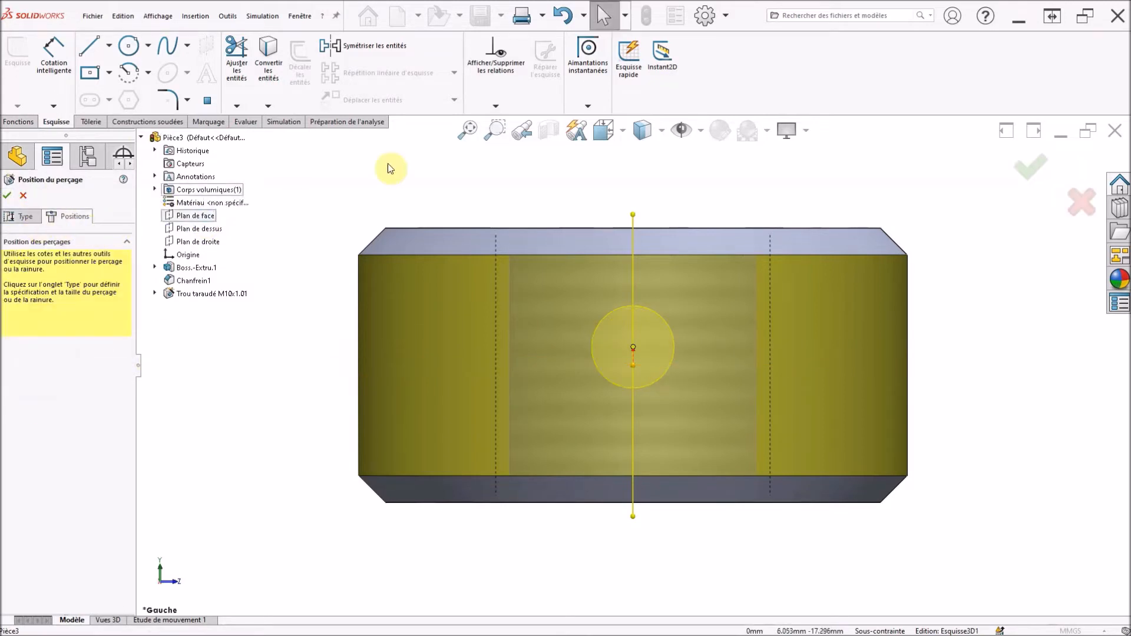
pyautogui.click(495, 106)
pyautogui.click(510, 136)
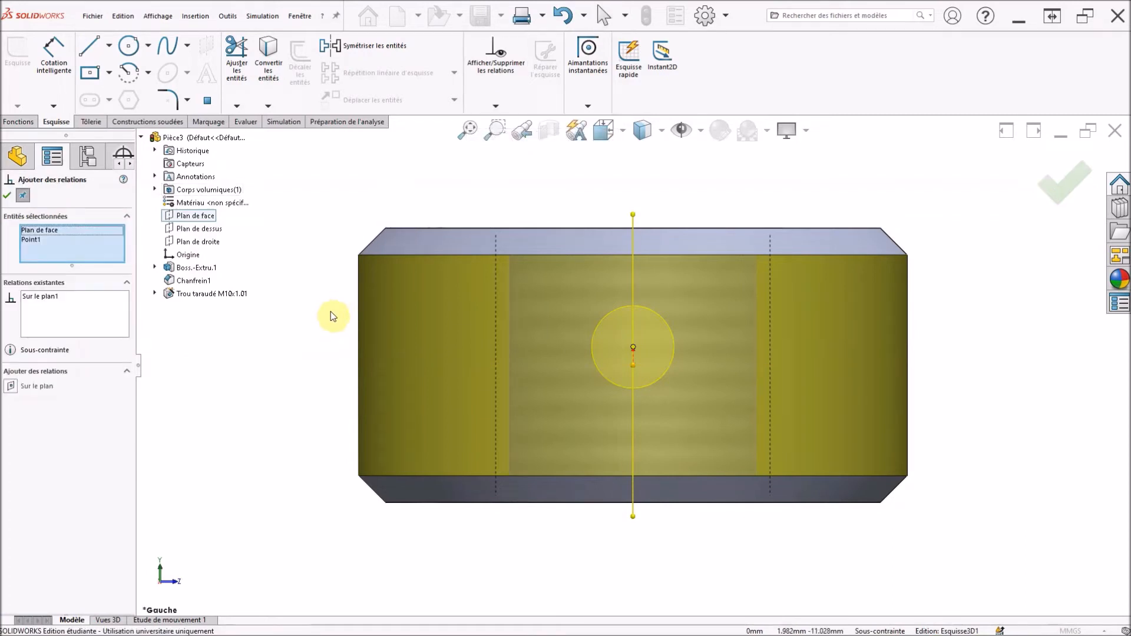
pyautogui.click(64, 236)
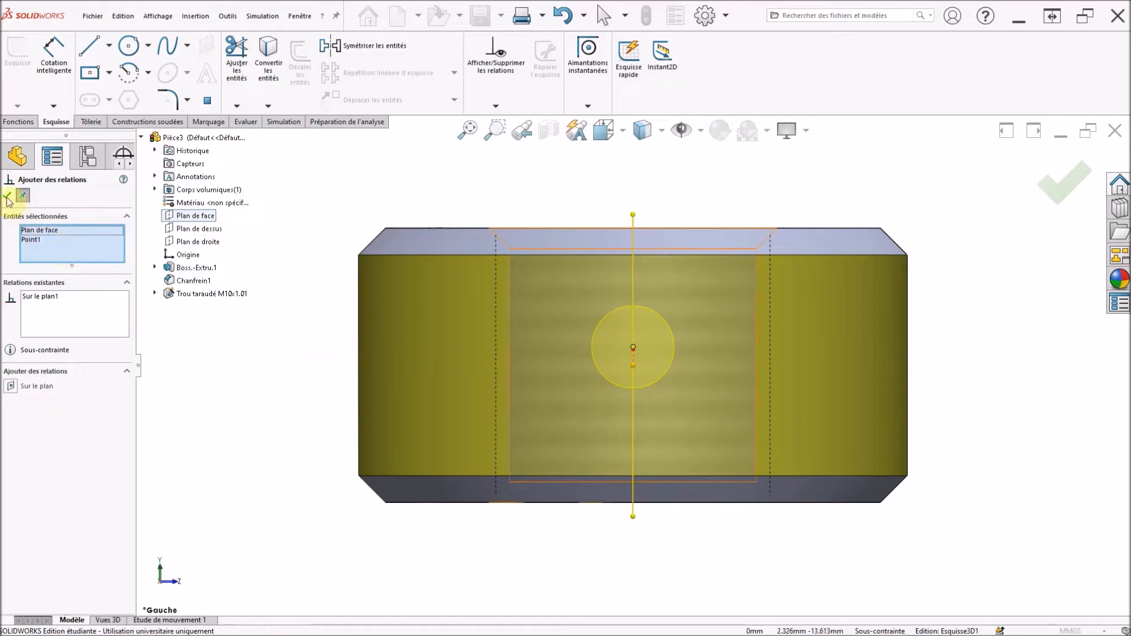
pyautogui.click(315, 327)
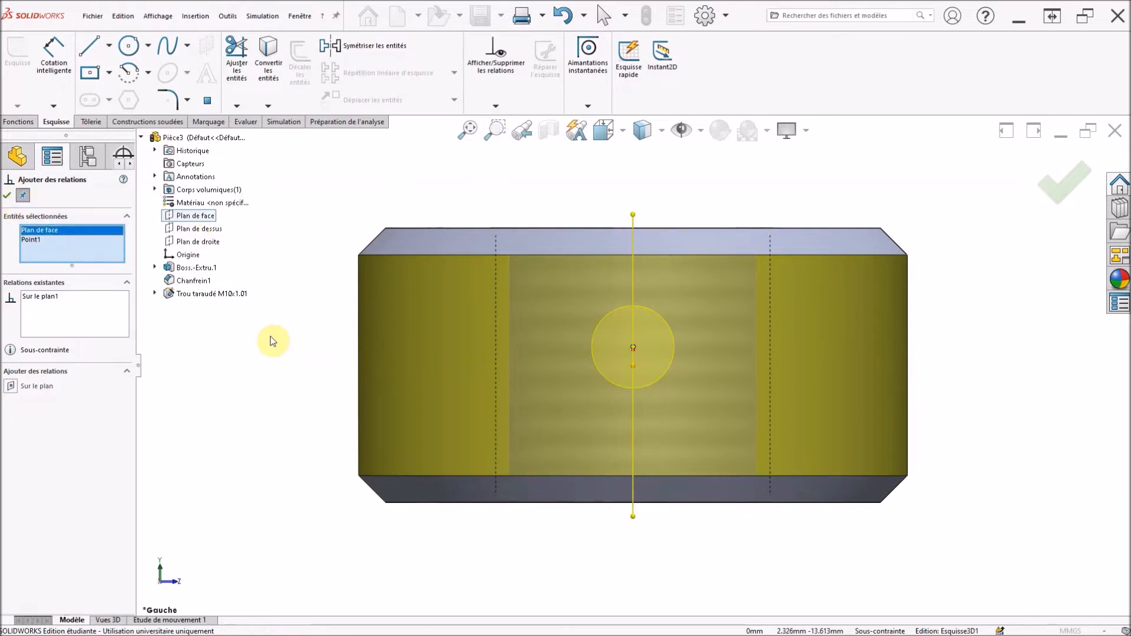
pyautogui.press('Escape')
pyautogui.click(301, 330)
pyautogui.click(325, 209)
# Begin adding another relation with the Ø3.0 hole's centre point as the selected entity.
pyautogui.click(495, 106)
pyautogui.click(502, 138)
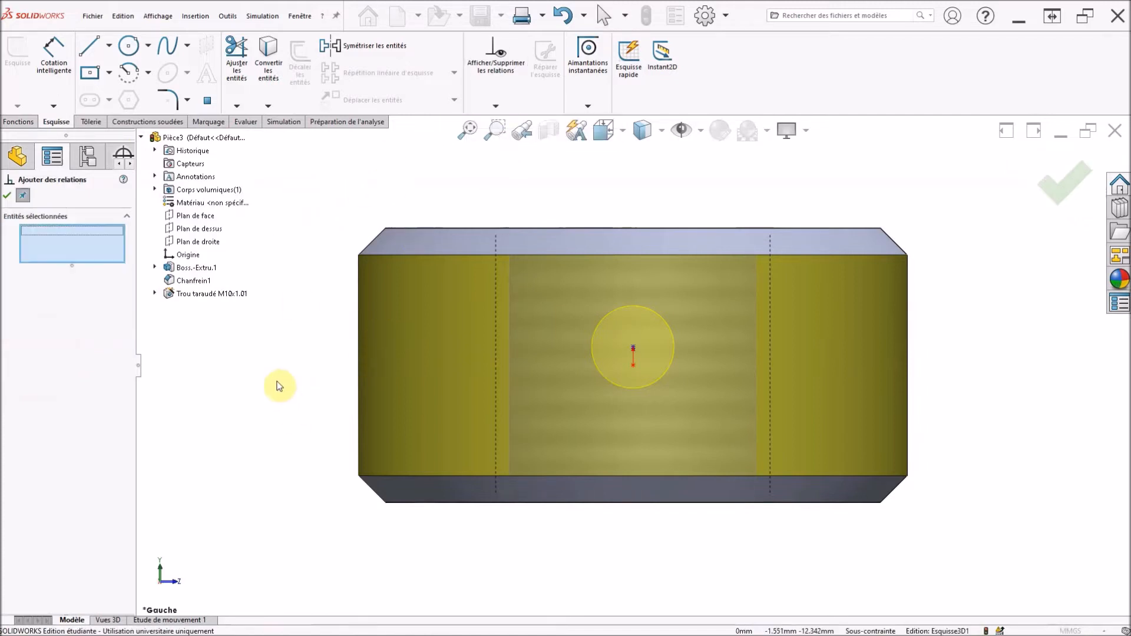
pyautogui.click(633, 347)
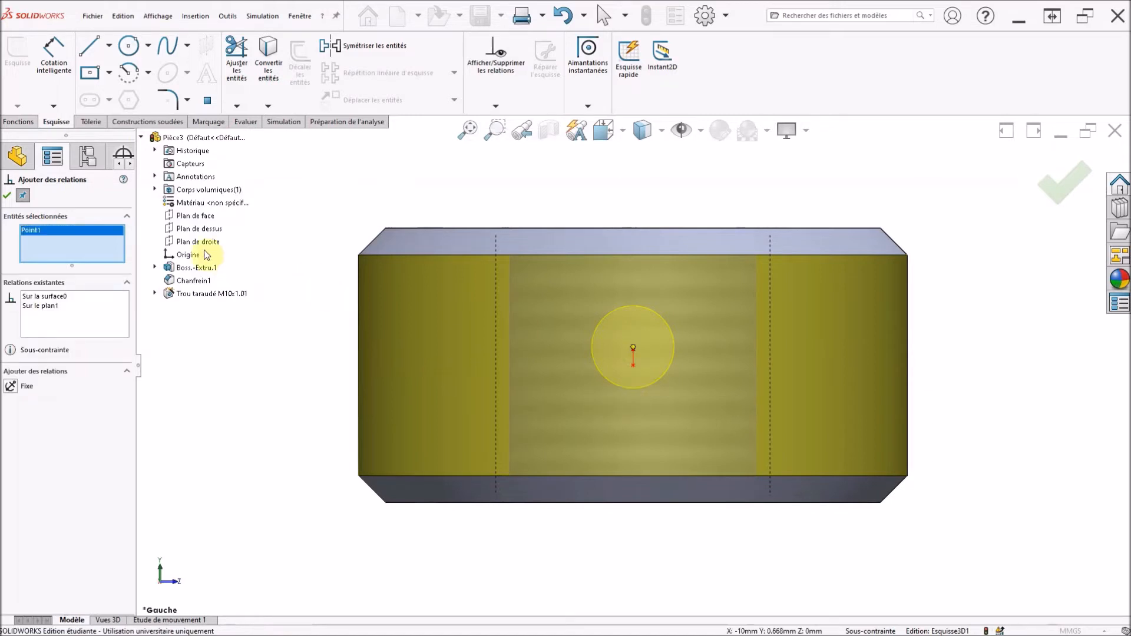
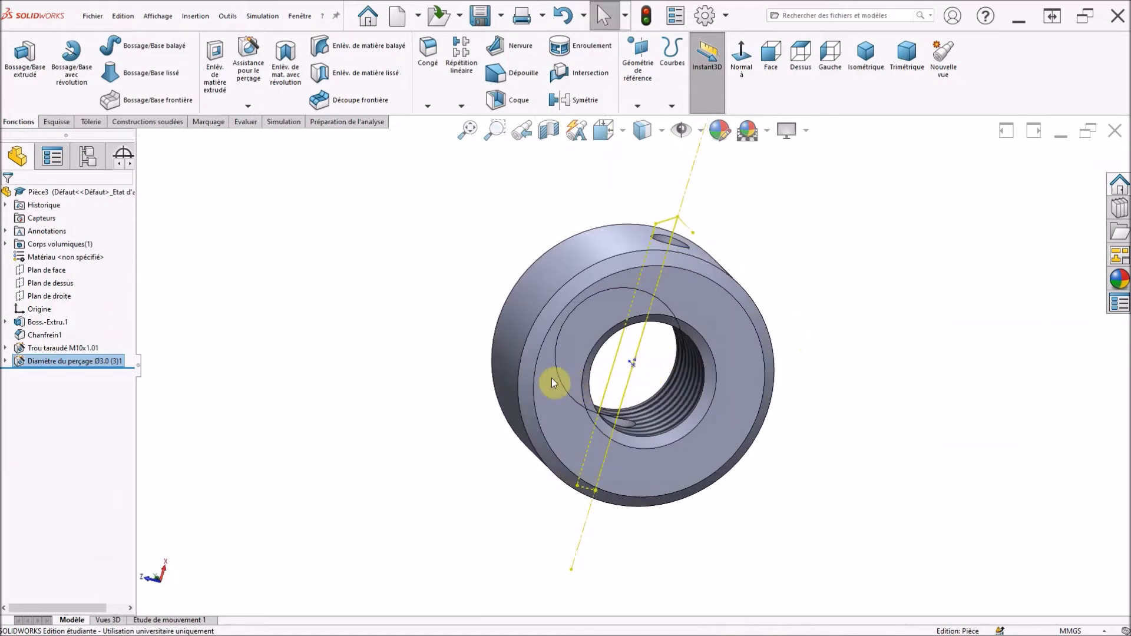
# Examine the Ø3.0 radial hole and the nut's outer surface from several angles.
pyautogui.moveTo(547, 373); pyautogui.dragTo(549, 356, button='middle')
pyautogui.click(467, 257)
pyautogui.moveTo(468, 256); pyautogui.dragTo(769, 305, button='middle')
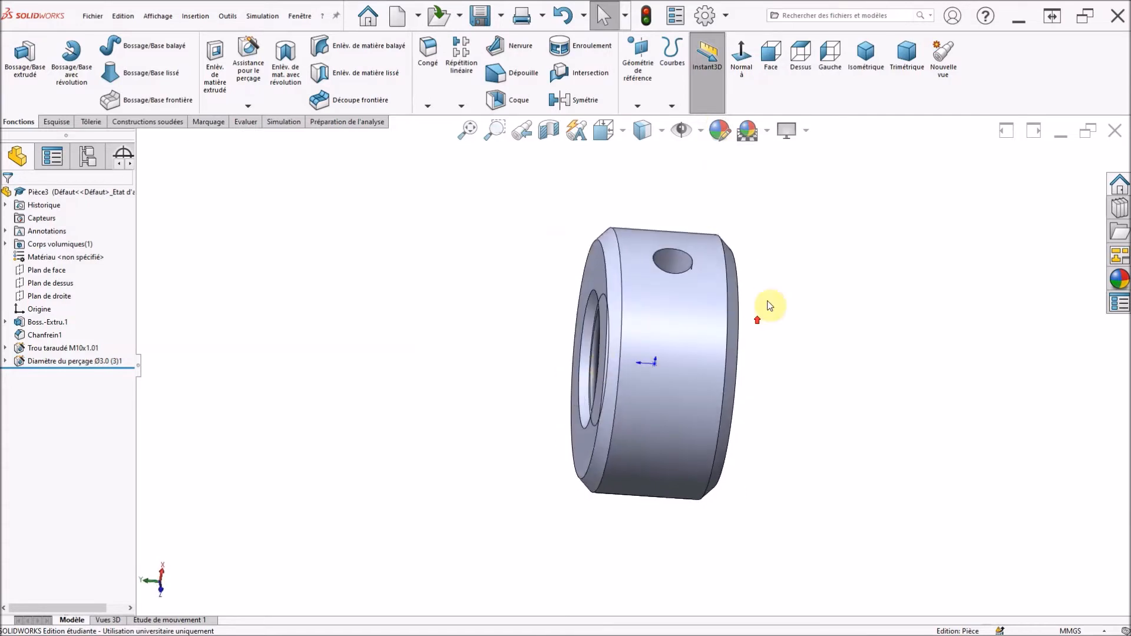
pyautogui.scroll(-2, 771, 301)
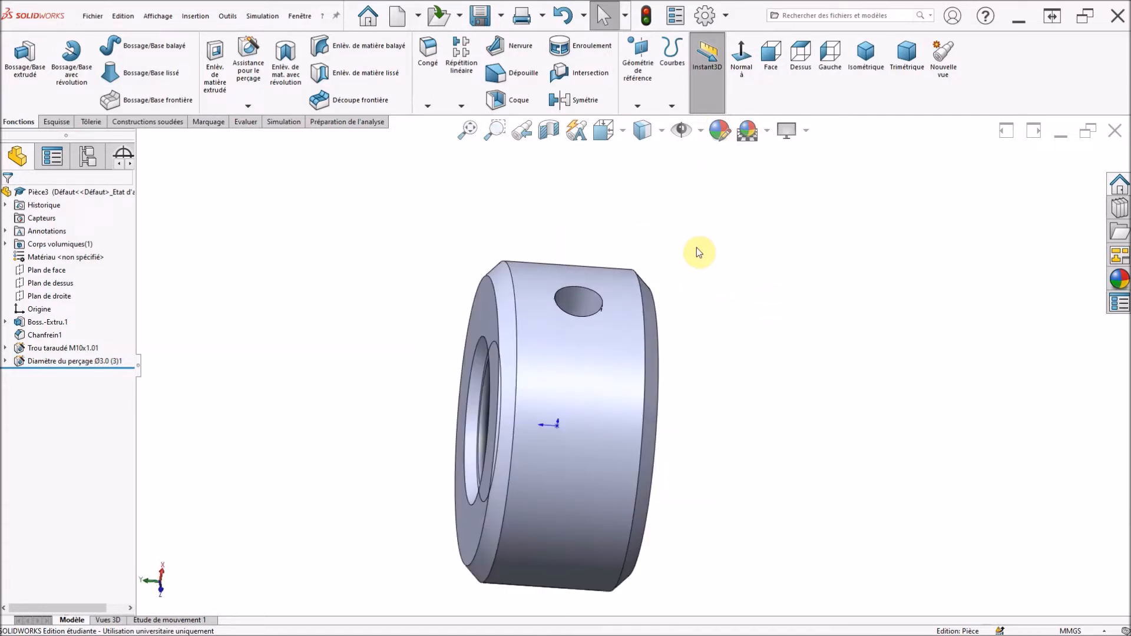
pyautogui.scroll(2, 659, 368)
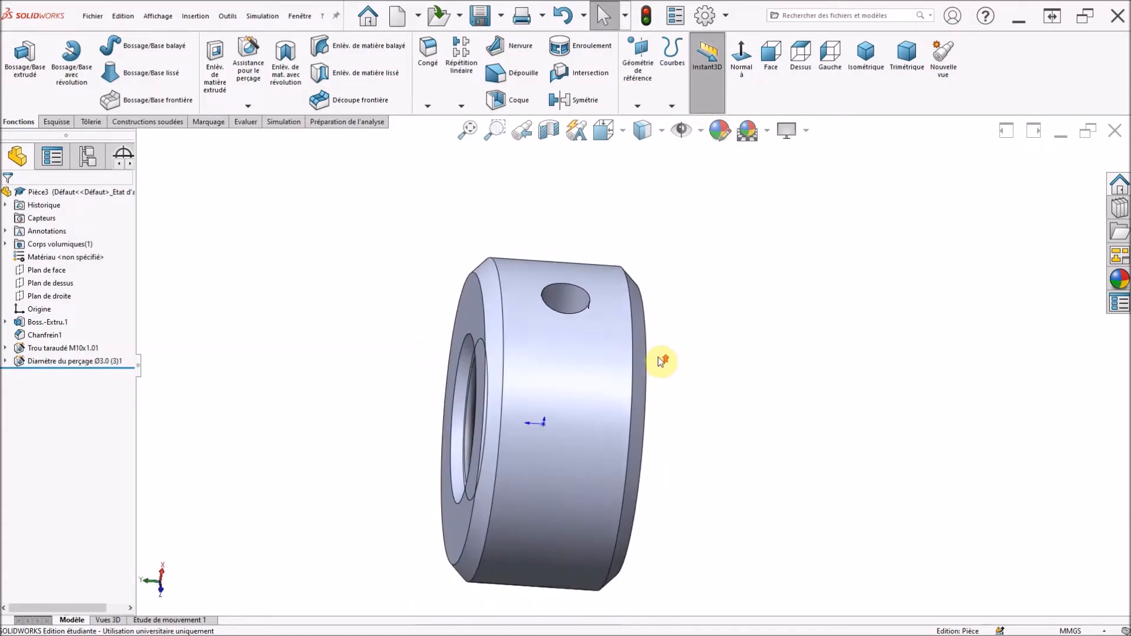
pyautogui.scroll(1, 710, 273)
pyautogui.moveTo(694, 342); pyautogui.dragTo(702, 305, button='middle')
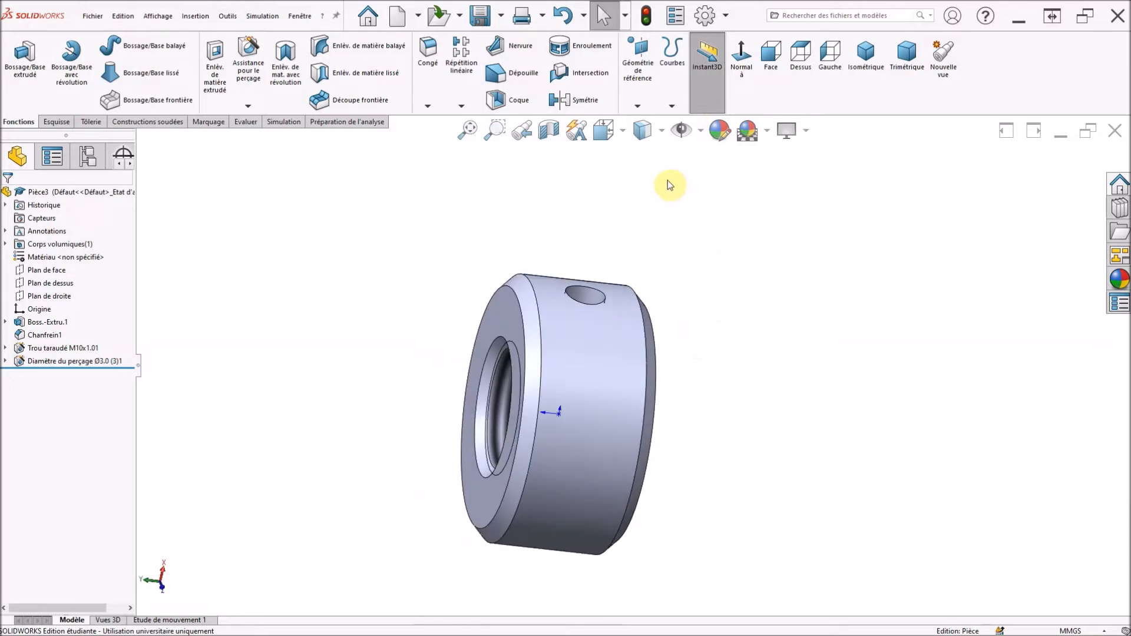
# Start a helix (Hélice et spirale) on the nut's flat end face, using the converted outer circular edge as its base circle.
pyautogui.click(672, 106)
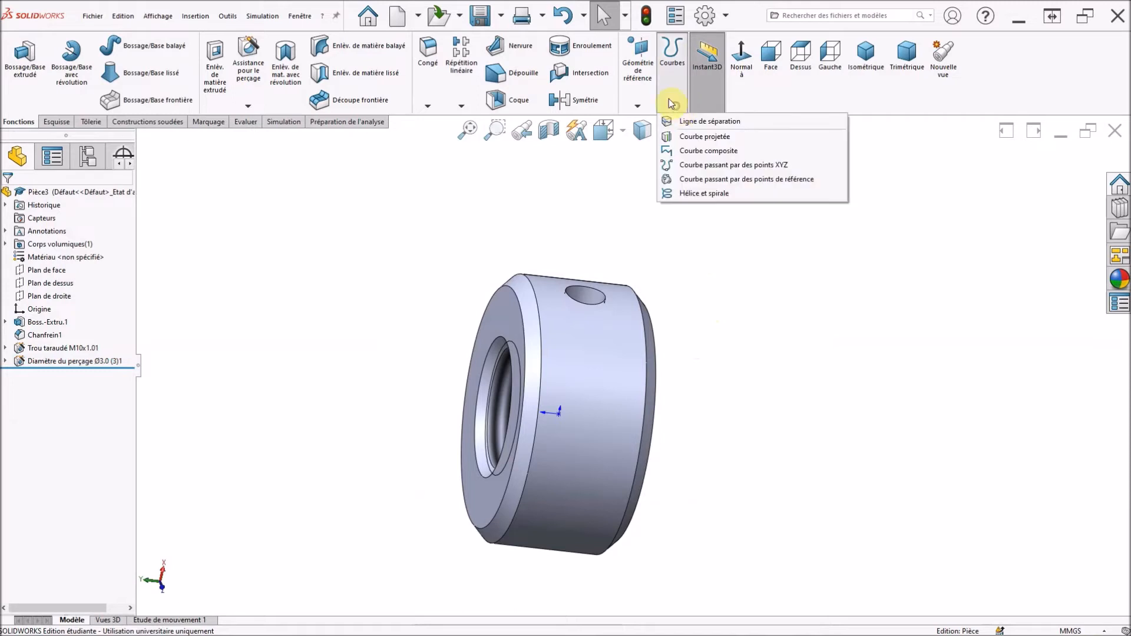
pyautogui.click(695, 194)
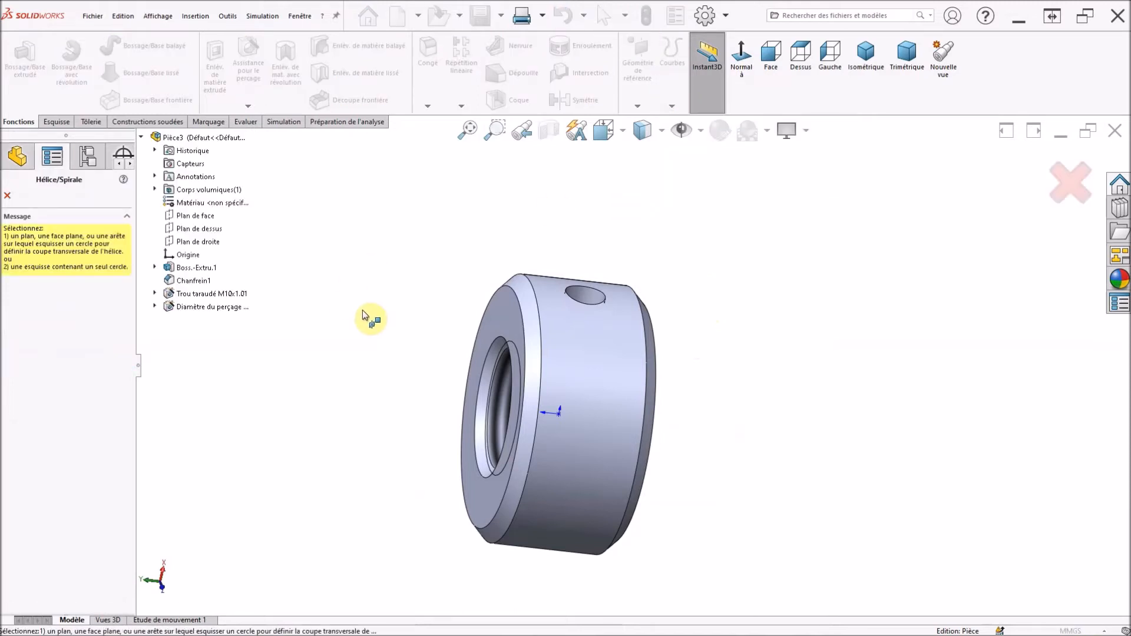
pyautogui.click(464, 366)
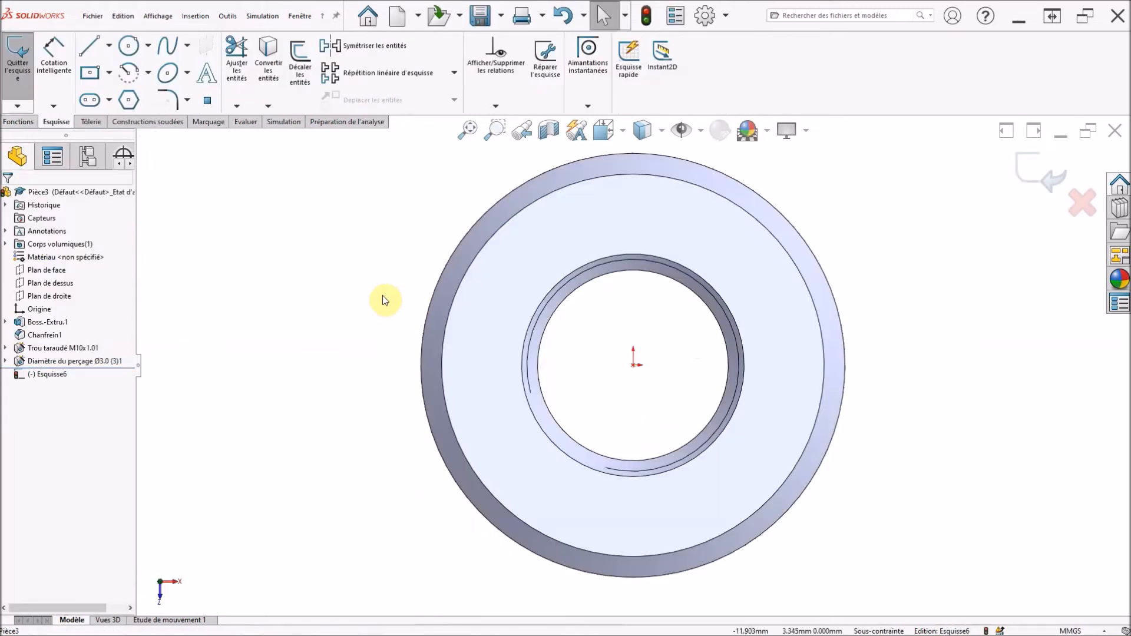
pyautogui.scroll(1, 810, 250)
pyautogui.scroll(-1, 858, 243)
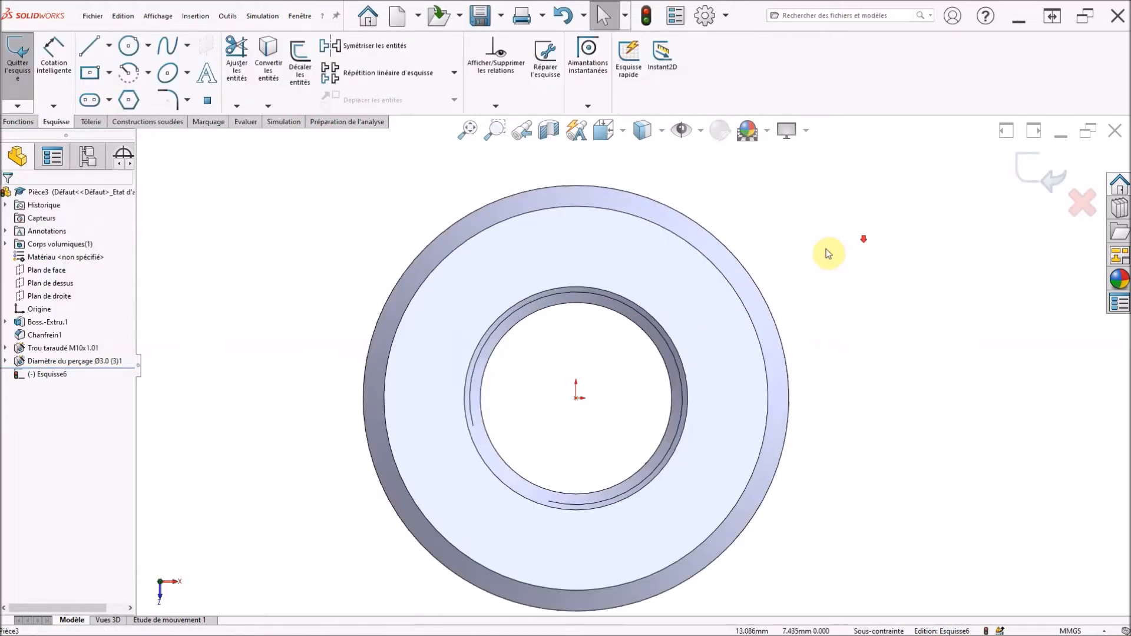
pyautogui.click(725, 250)
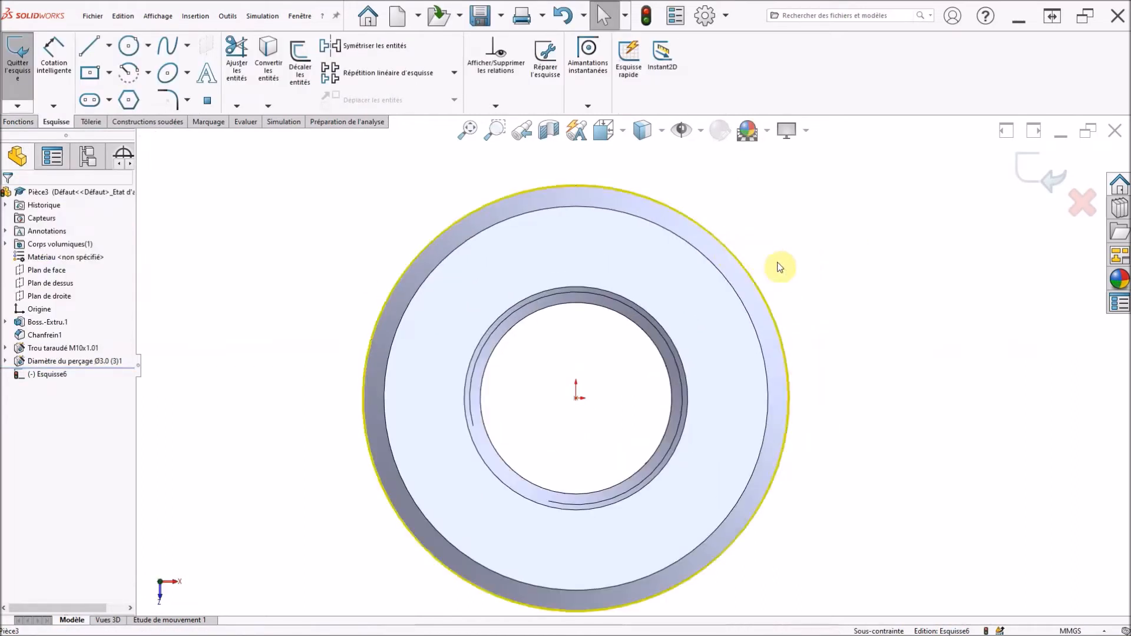
pyautogui.click(268, 58)
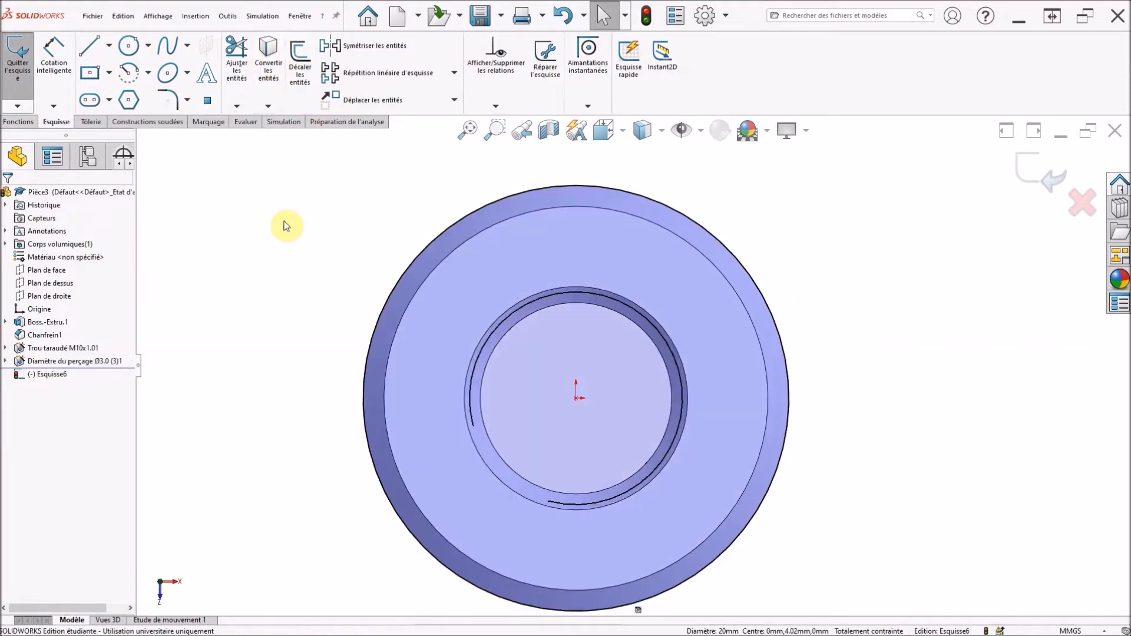
pyautogui.scroll(1, 806, 266)
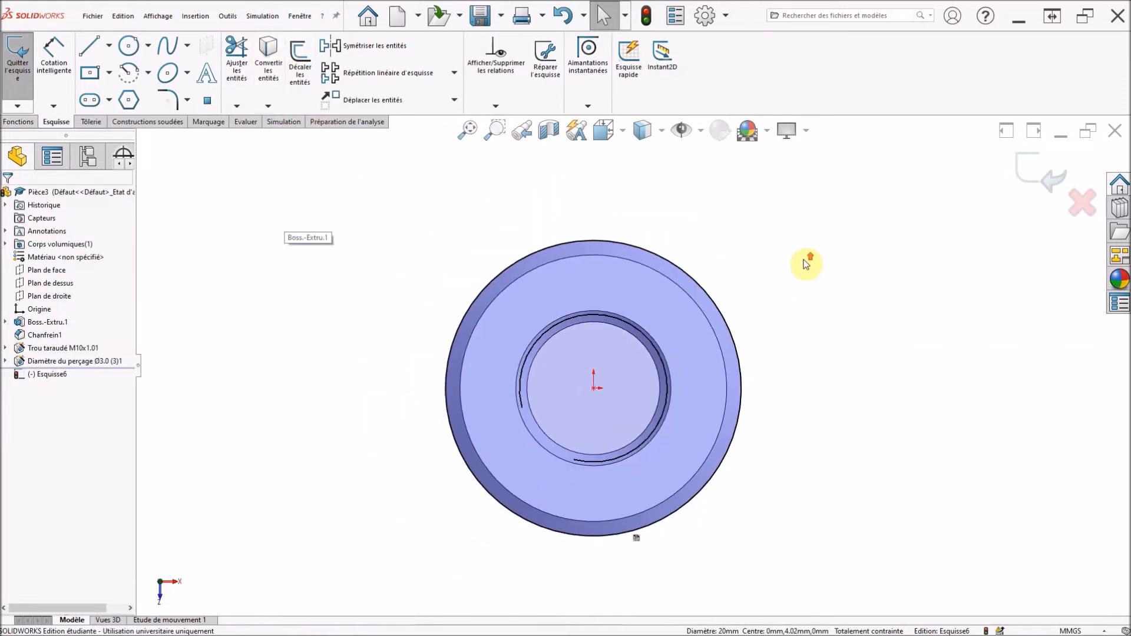
pyautogui.click(1032, 171)
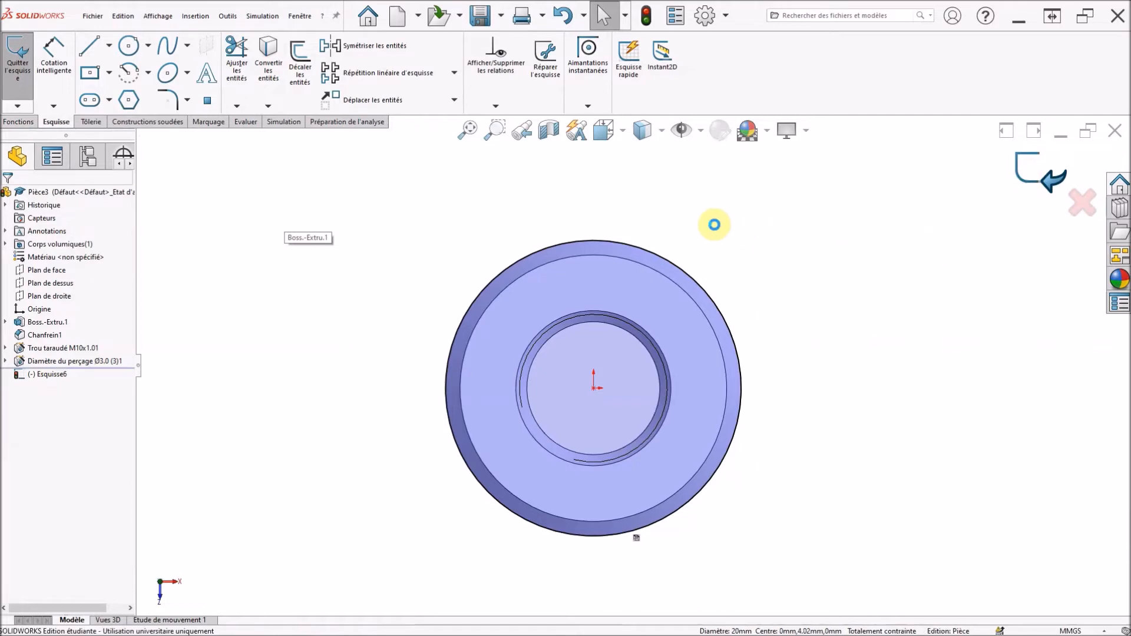
# Reverse the helix's direction so that it runs along the nut's body.
pyautogui.moveTo(680, 226); pyautogui.dragTo(780, 272, button='middle')
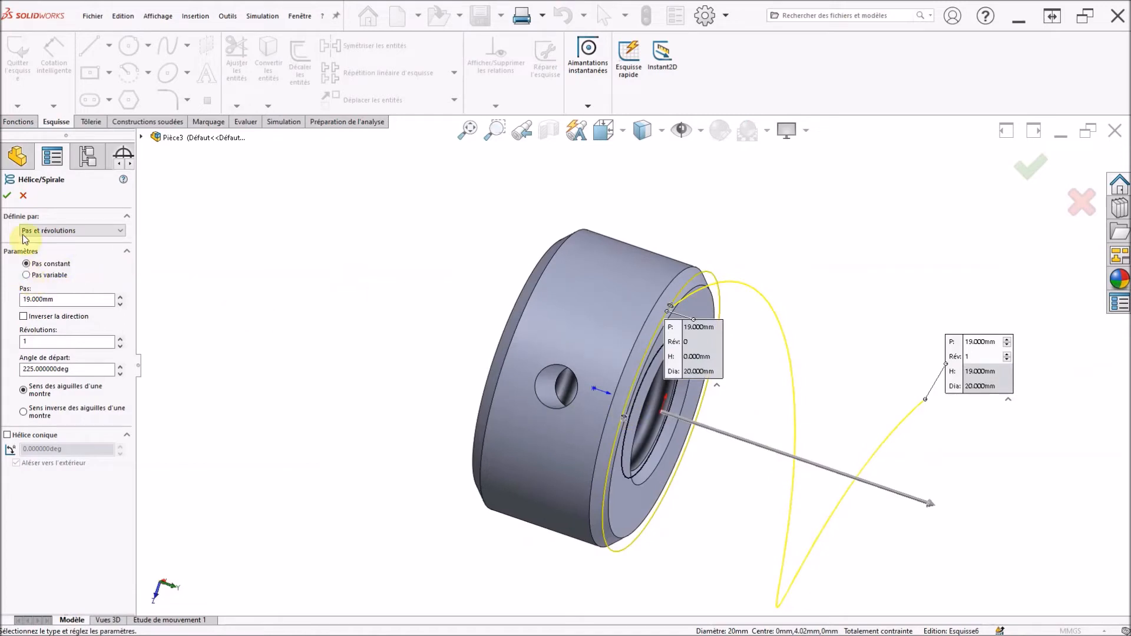
pyautogui.click(23, 316)
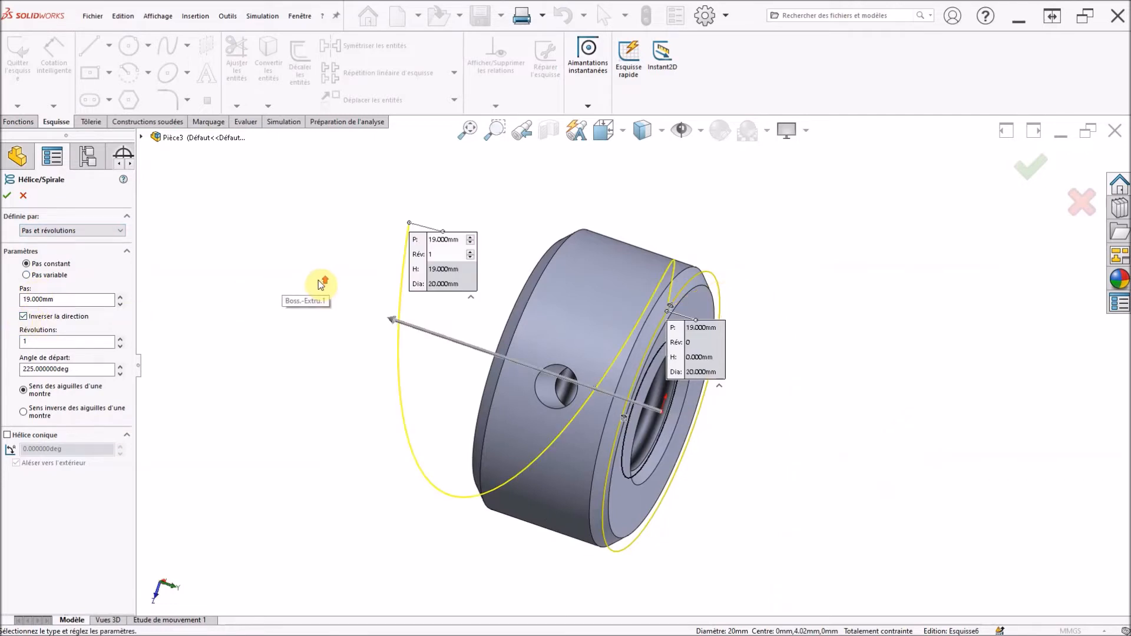
pyautogui.scroll(1, 319, 280)
pyautogui.moveTo(334, 284); pyautogui.dragTo(285, 444, button='middle')
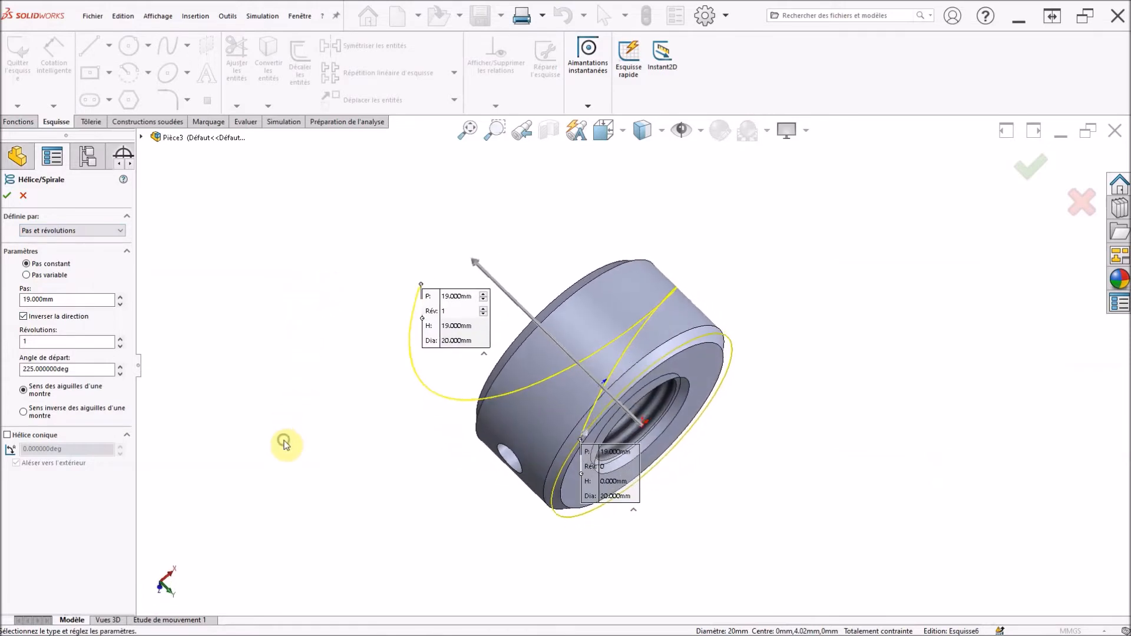
# Give the helix a 69 mm pitch and 0.2 revolutions, then create it.
pyautogui.click(120, 296)
pyautogui.click(121, 297)
pyautogui.click(121, 297)
pyautogui.click(121, 298)
pyautogui.click(121, 297)
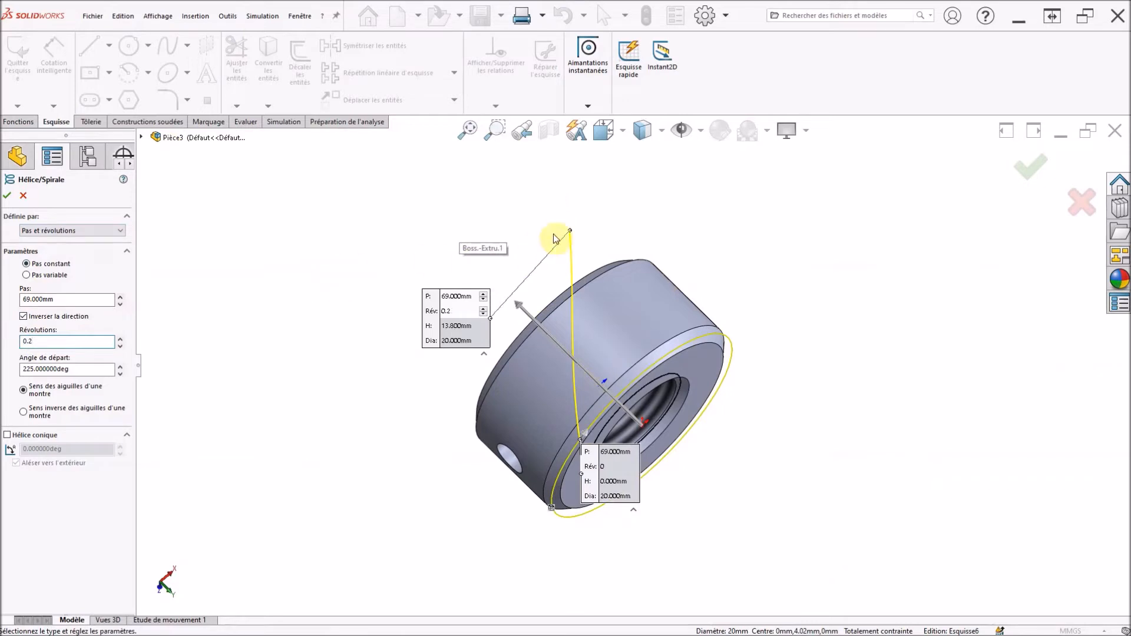
pyautogui.moveTo(601, 245)
pyautogui.mouseDown(button='middle')
pyautogui.moveTo(578, 298)
pyautogui.moveTo(590, 213)
pyautogui.moveTo(582, 243)
pyautogui.mouseUp(button='middle')
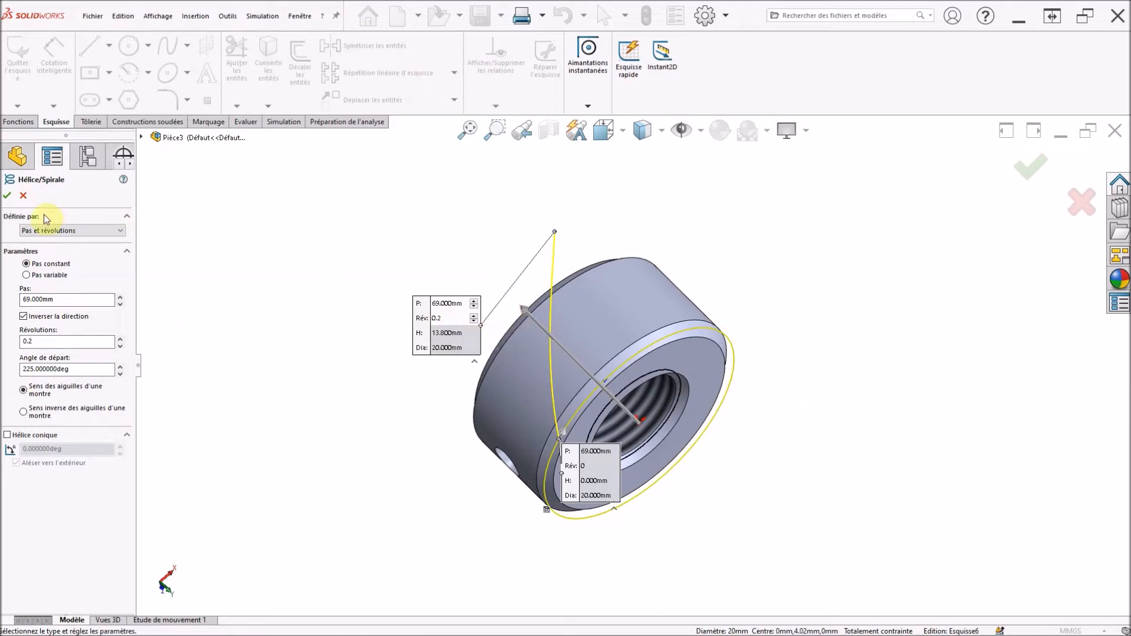
pyautogui.click(7, 195)
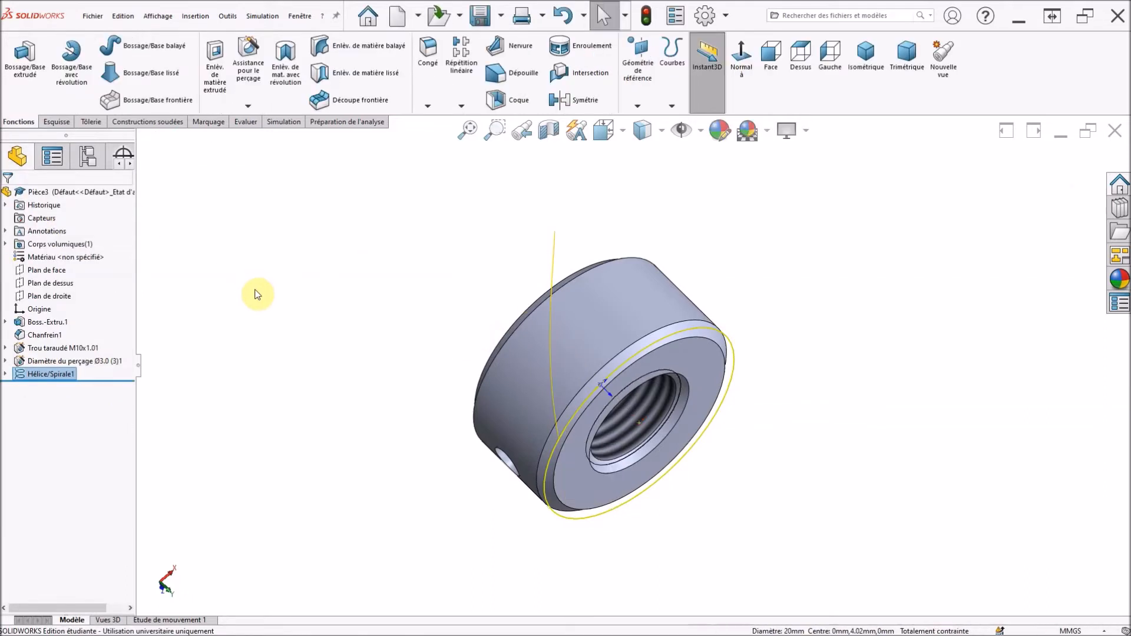
# Start a sketch on the nut's flat end face and draw a circle about 1.16 mm in diameter near the helix's start point.
pyautogui.scroll(-3, 548, 439)
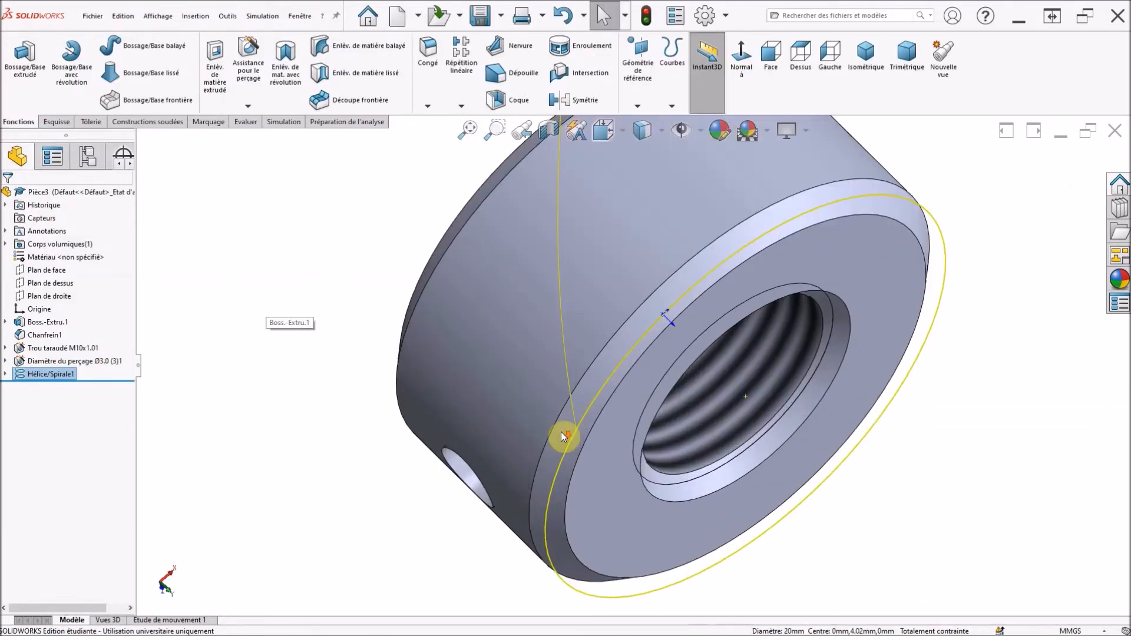
pyautogui.click(357, 302)
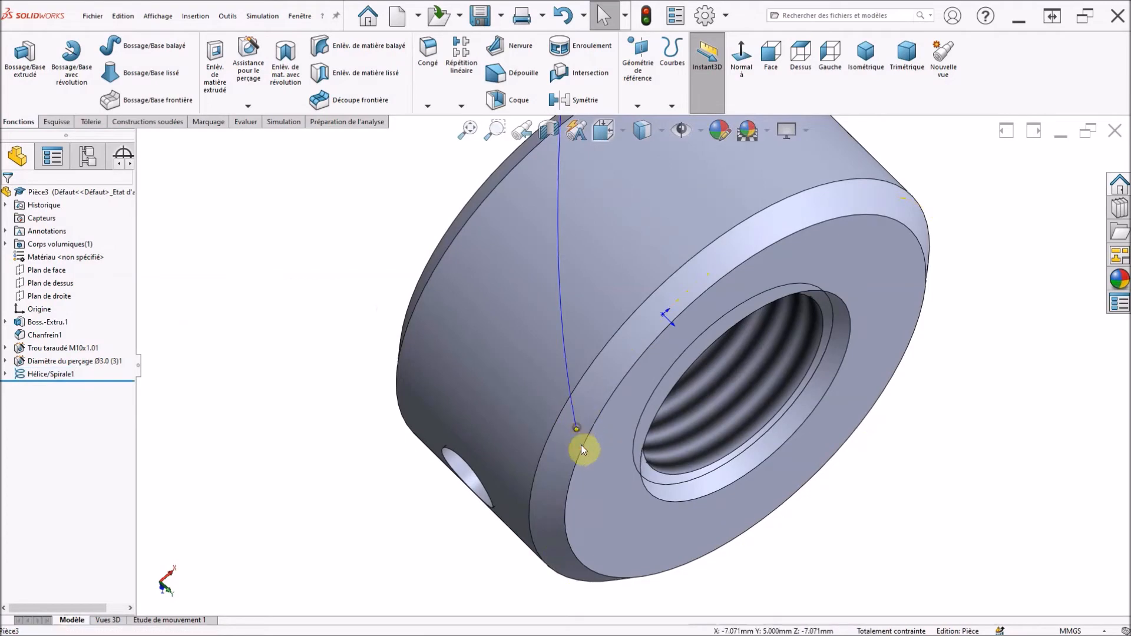
pyautogui.moveTo(273, 356); pyautogui.dragTo(212, 250, button='middle')
pyautogui.click(436, 254)
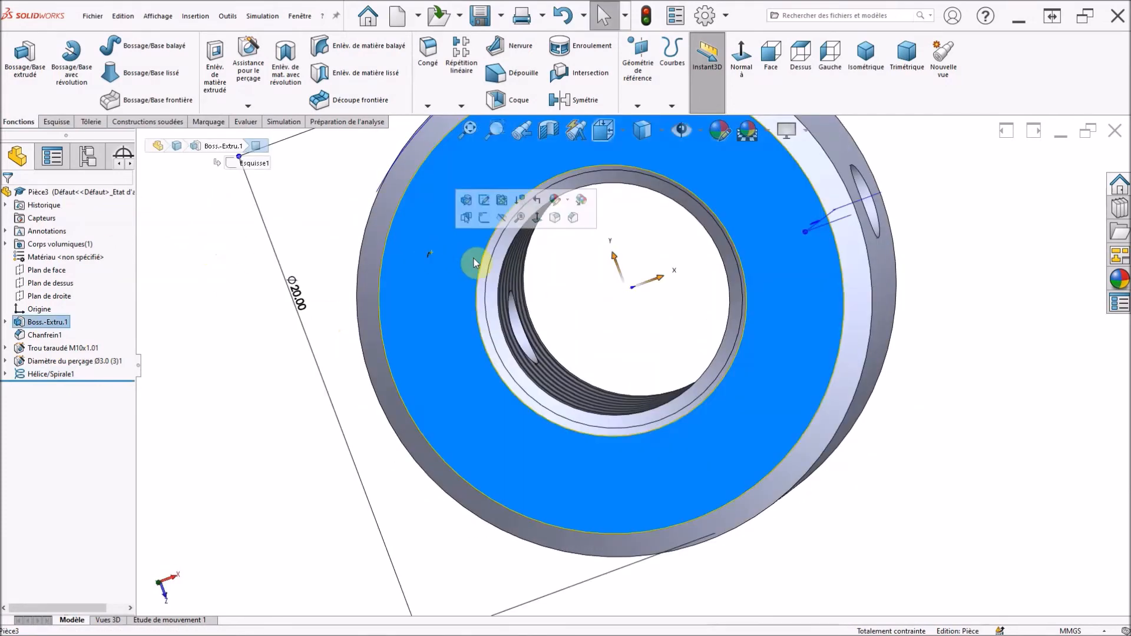
pyautogui.click(462, 243)
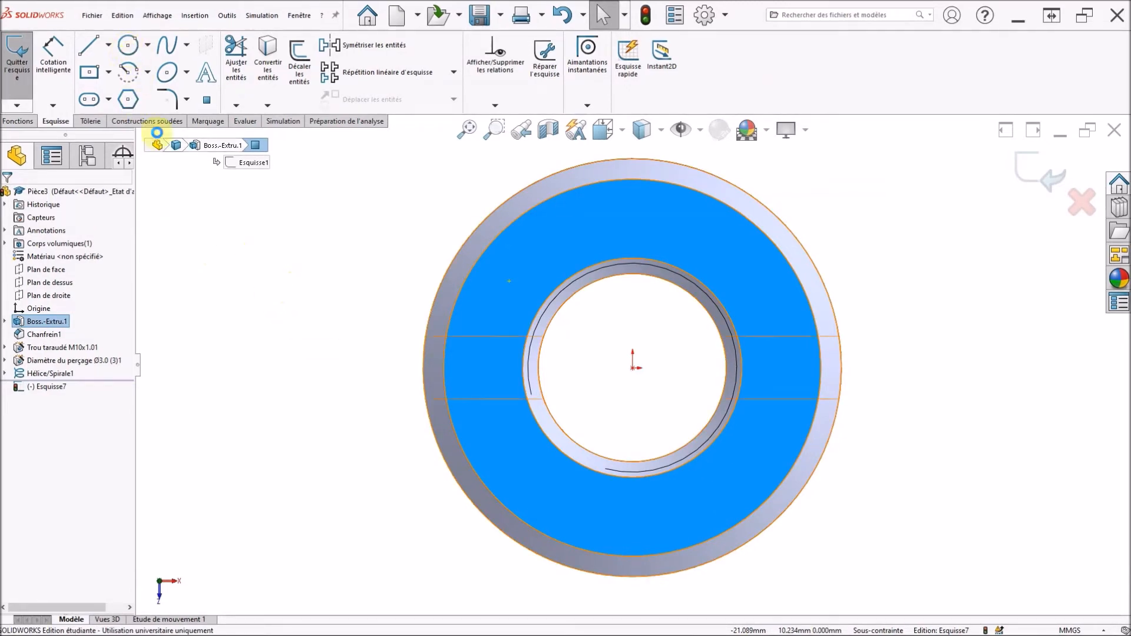
pyautogui.click(129, 46)
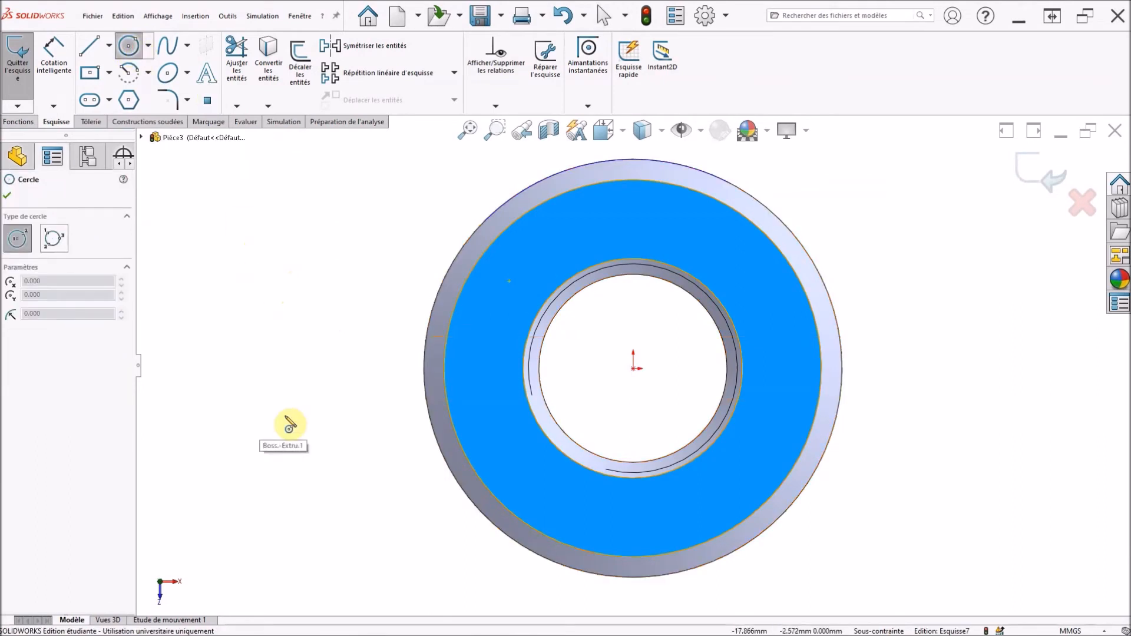
pyautogui.moveTo(324, 386); pyautogui.dragTo(353, 386, button='middle')
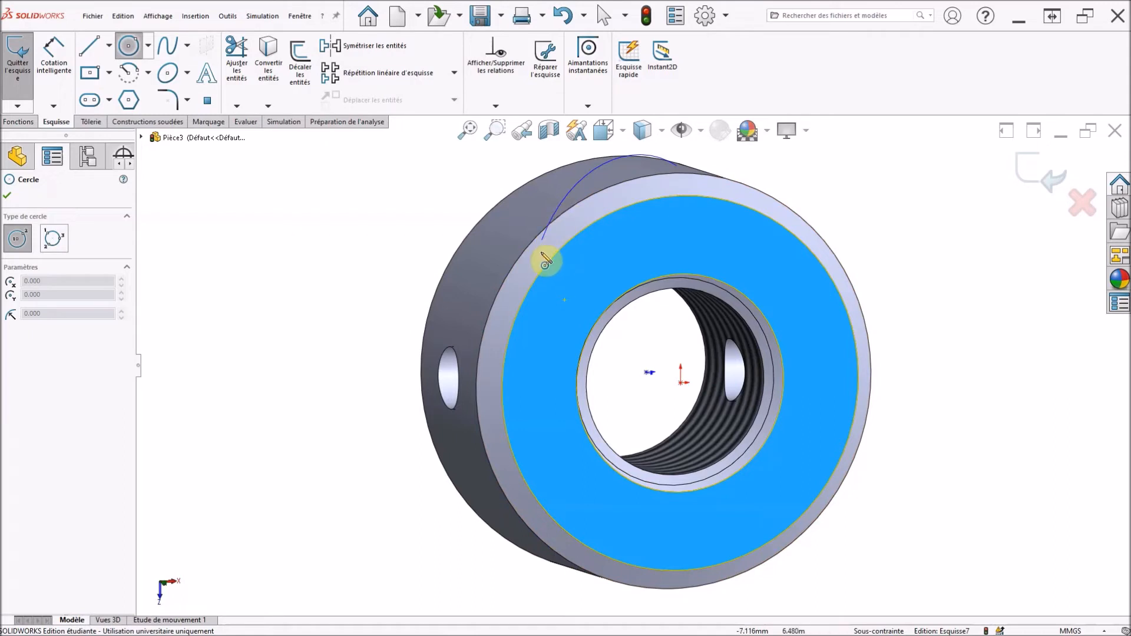
pyautogui.moveTo(547, 256); pyautogui.dragTo(538, 248)
pyautogui.hotkey('ctrl', '8')
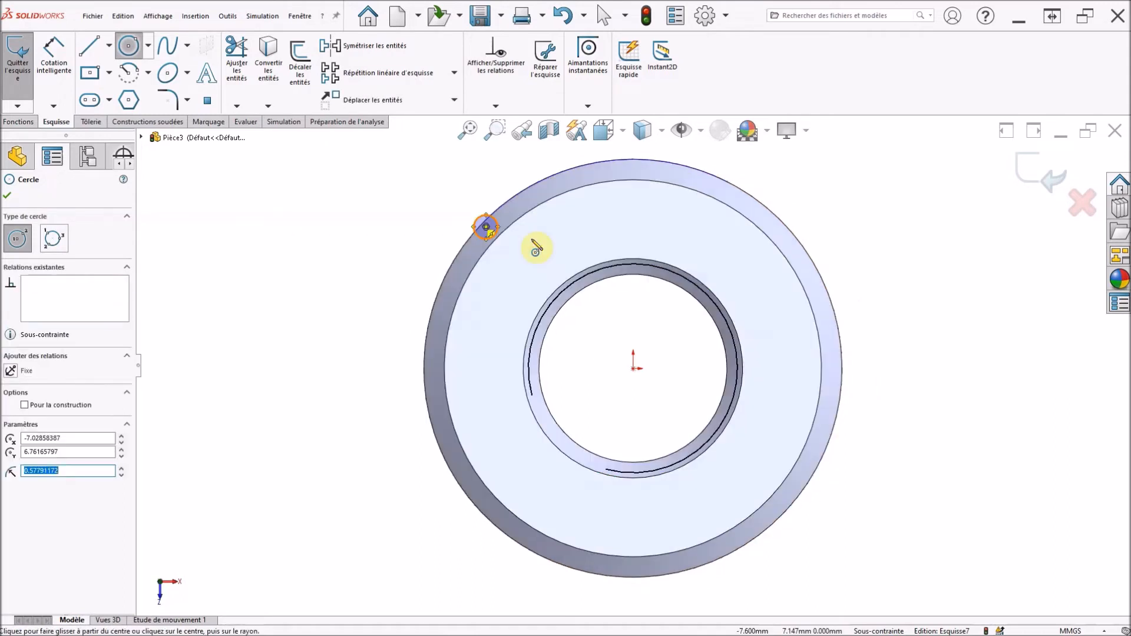
pyautogui.press('Escape')
# Make the small circle's centre coincident with the nut's outer circular edge.
pyautogui.scroll(-5, 523, 251)
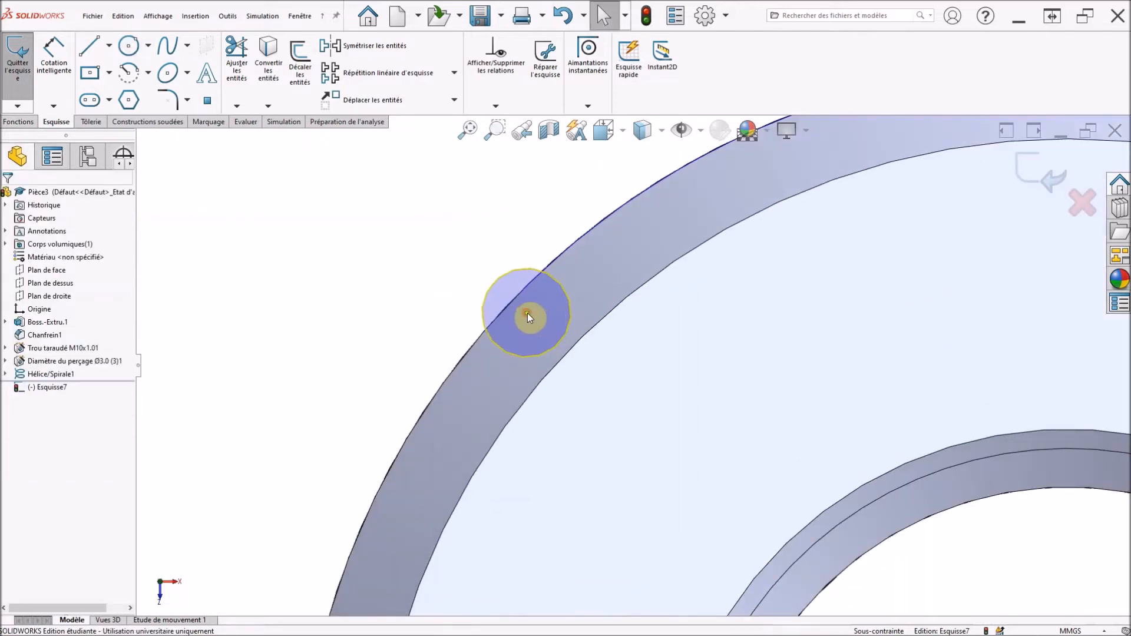
pyautogui.click(526, 312)
pyautogui.keyDown('ctrl'); pyautogui.click(448, 361); pyautogui.keyUp('ctrl')
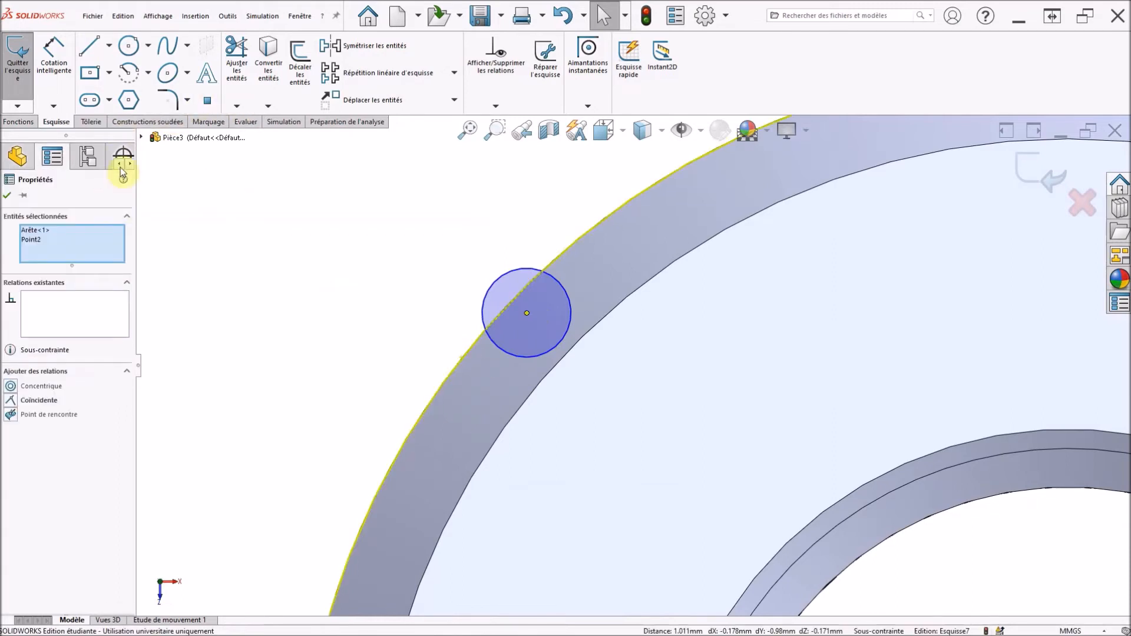
pyautogui.click(10, 401)
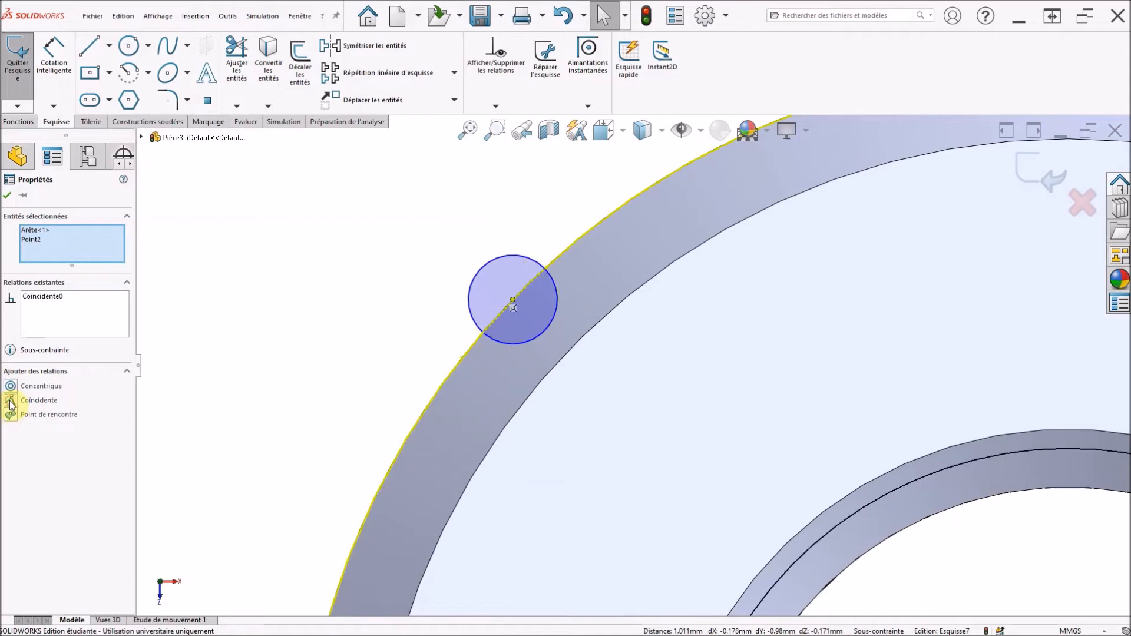
pyautogui.click(8, 196)
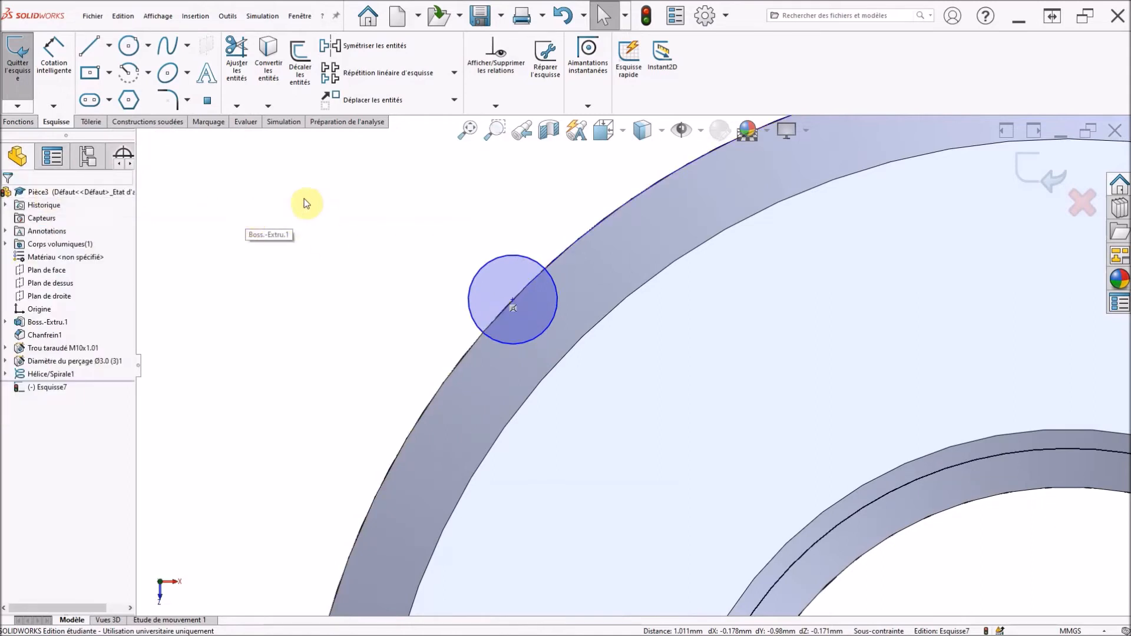
# Dimension the small circle's diameter as 0.25 mm.
pyautogui.click(54, 56)
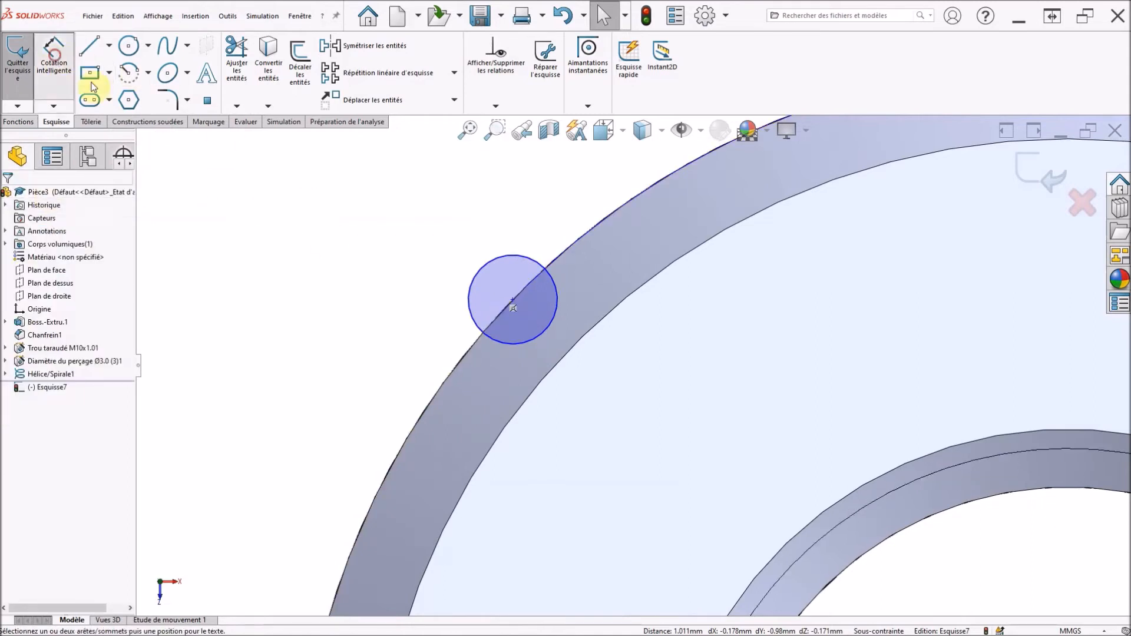
pyautogui.click(514, 255)
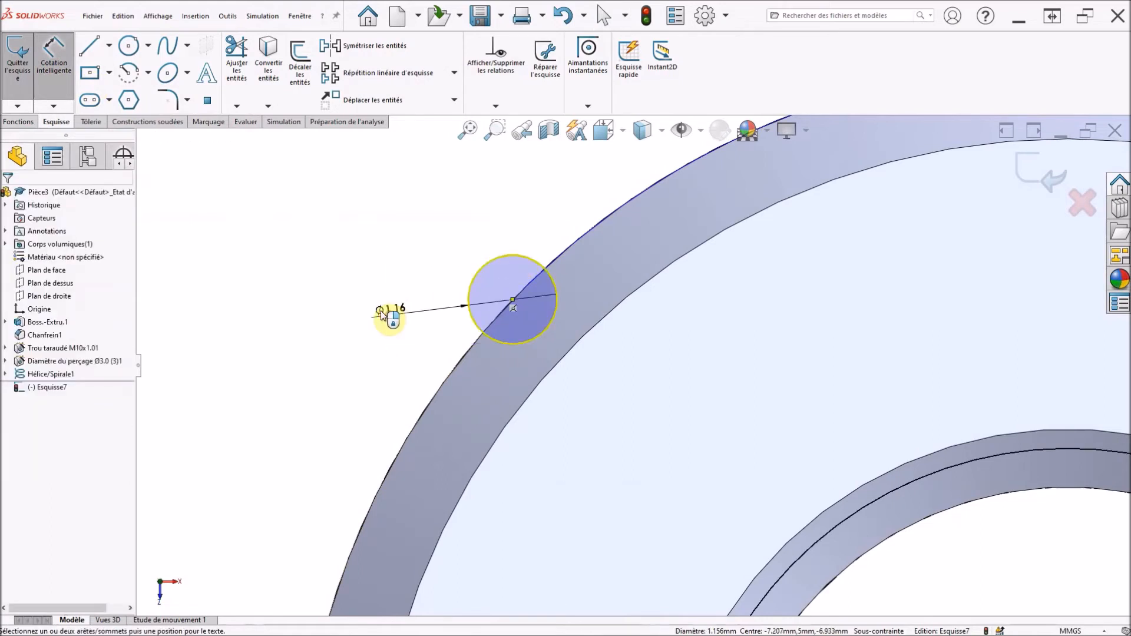
pyautogui.click(382, 314)
pyautogui.write('0.25')
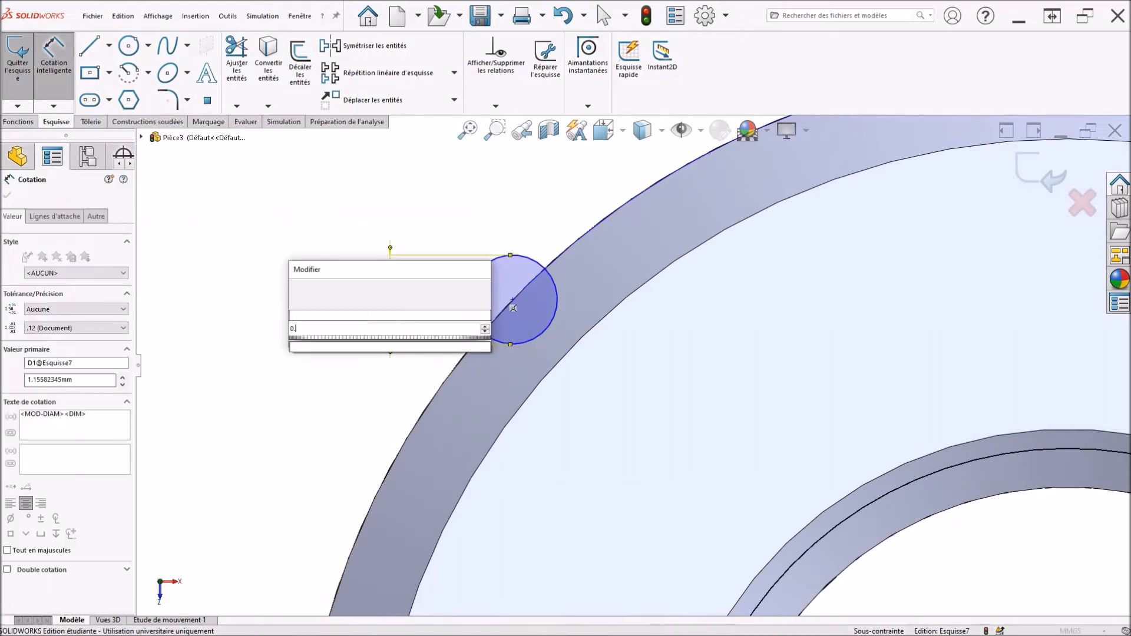
pyautogui.press('Return')
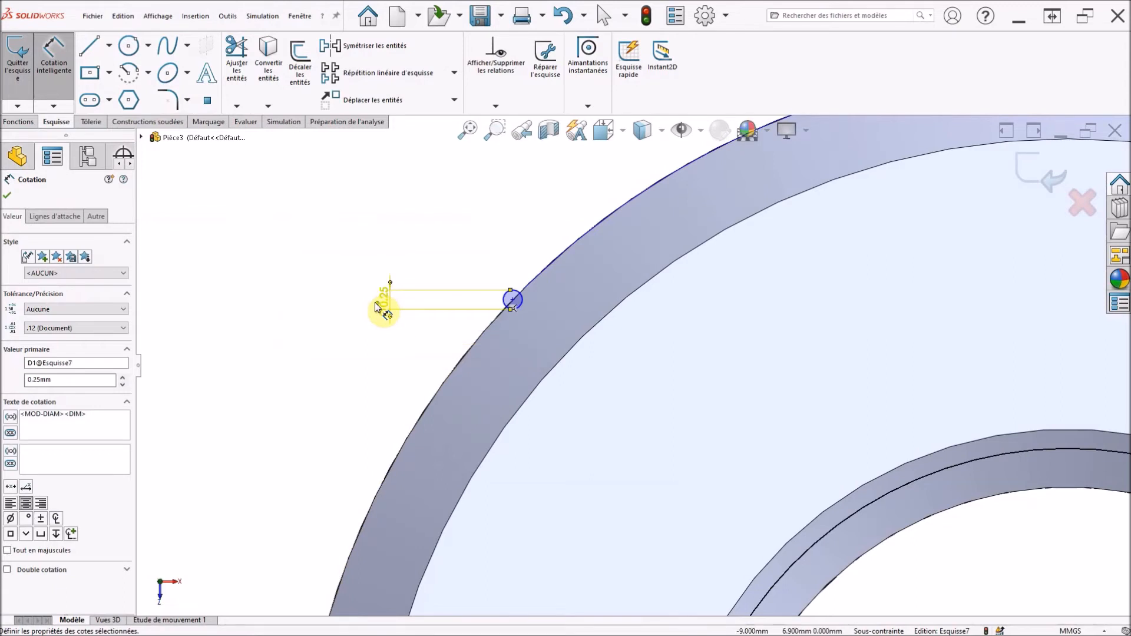
pyautogui.click(10, 194)
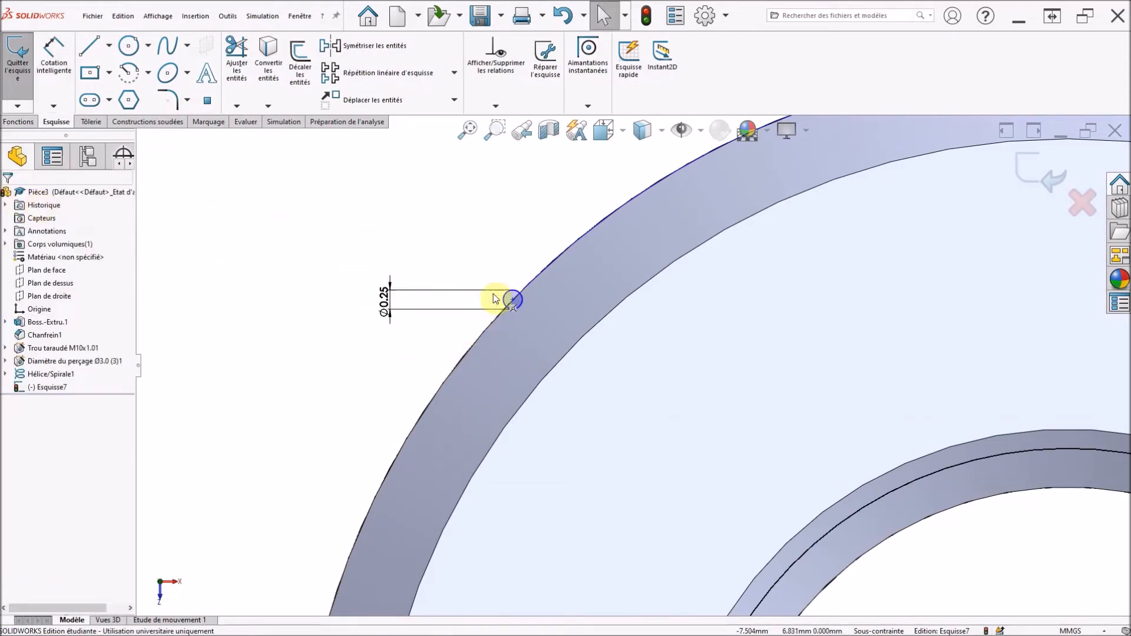
# Add a pierce relation (Point de rencontre) between the small circle's centre and the helix, and exit the sketch.
pyautogui.moveTo(479, 260); pyautogui.dragTo(508, 295, button='middle')
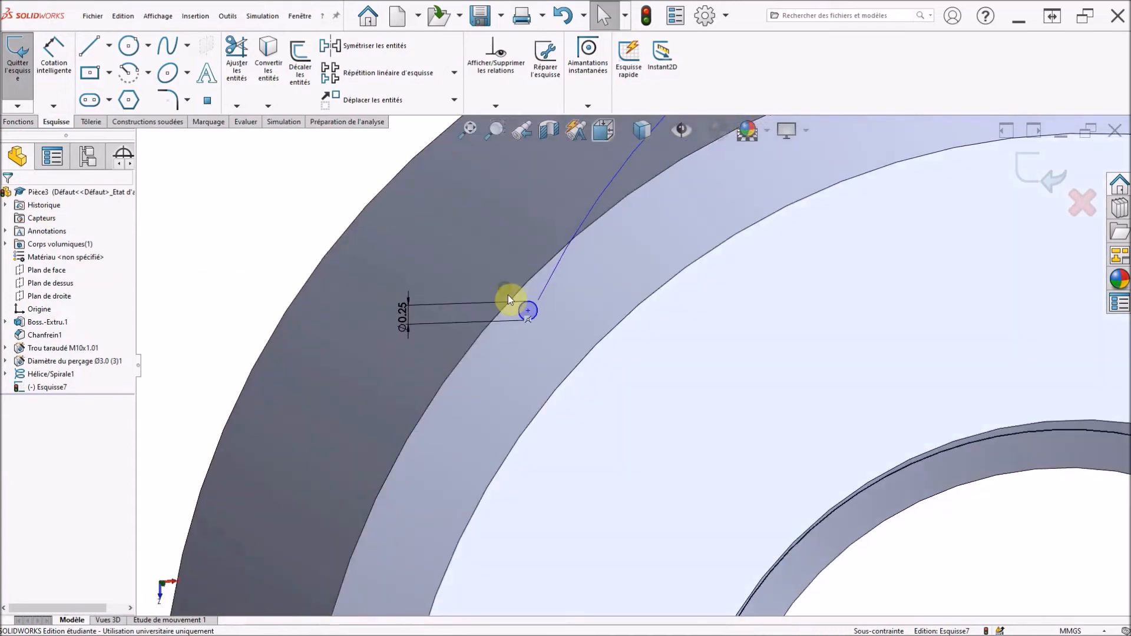
pyautogui.scroll(-3, 508, 298)
pyautogui.click(556, 308)
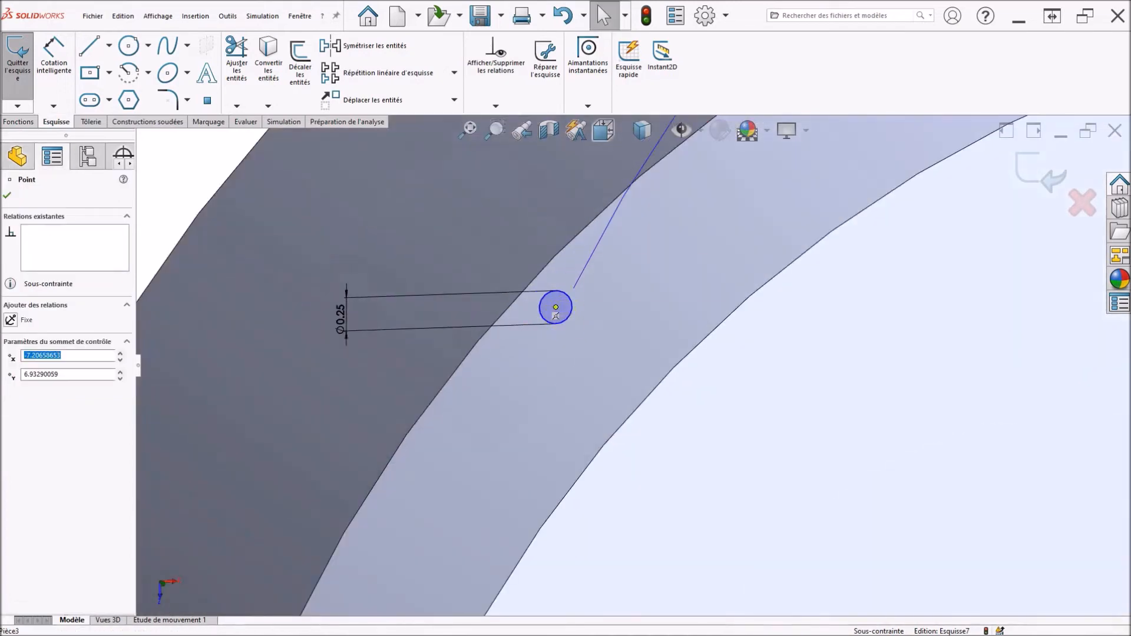
pyautogui.keyDown('ctrl'); pyautogui.click(599, 242); pyautogui.keyUp('ctrl')
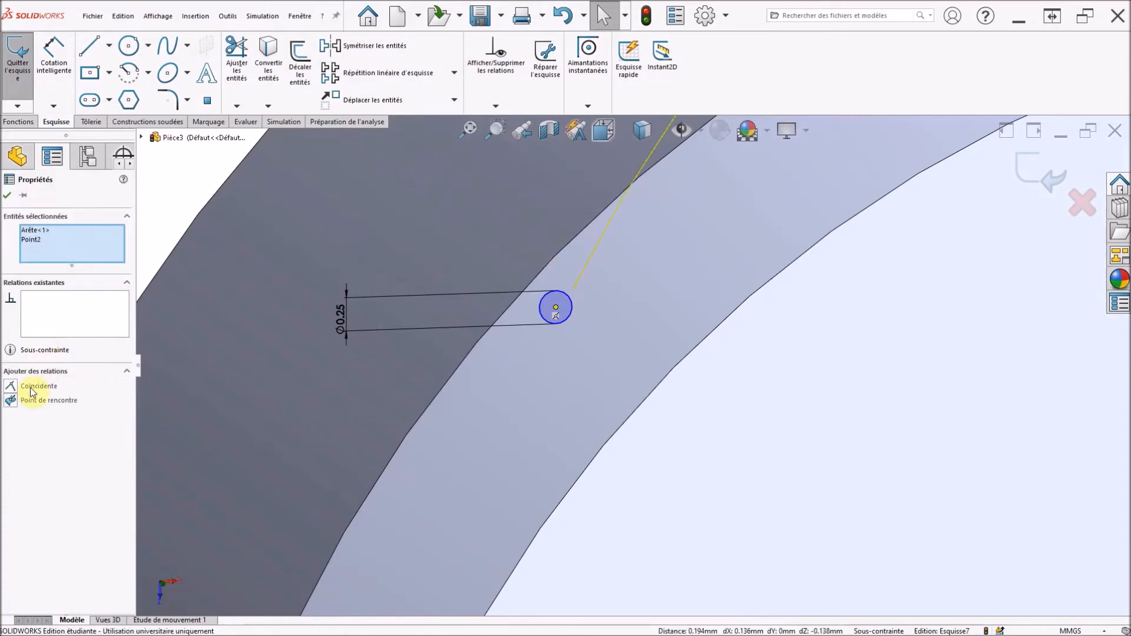
pyautogui.click(10, 401)
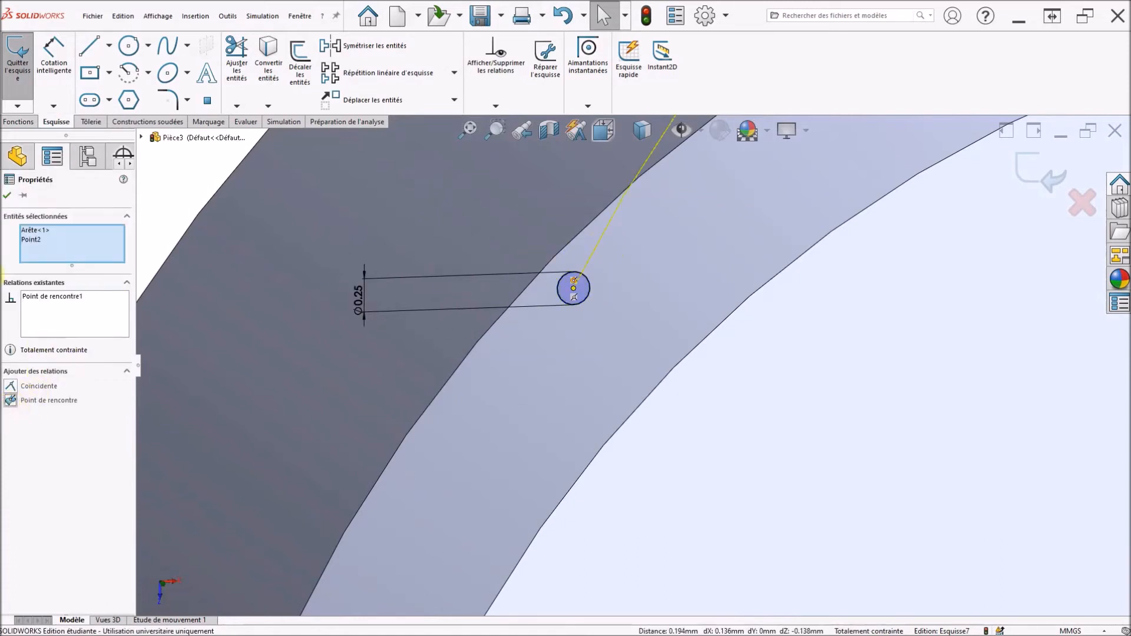
pyautogui.click(7, 198)
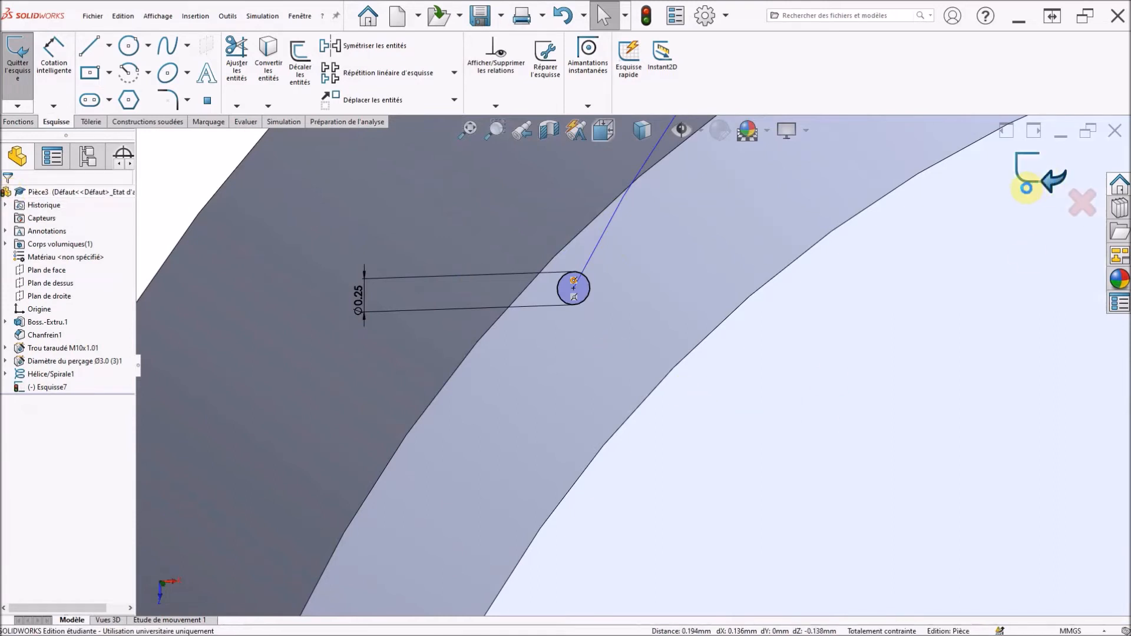
pyautogui.click(1028, 193)
# Create a swept boss (Bossage/Base balayé) with the Ø0.25 circle as profile and the helix as path.
pyautogui.scroll(5, 765, 306)
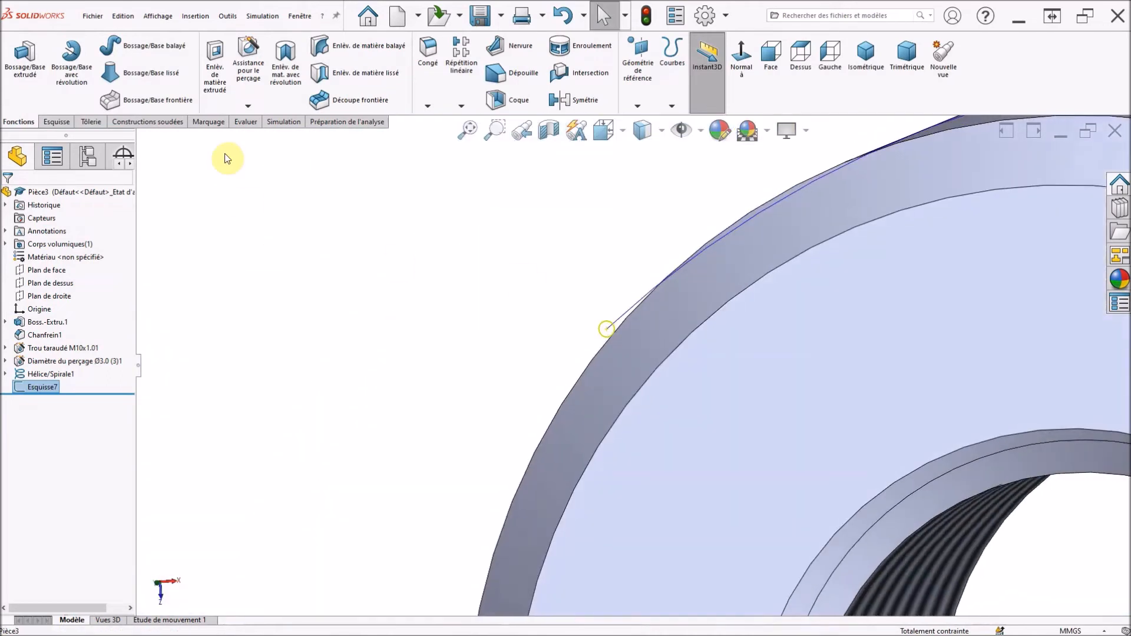
pyautogui.click(131, 45)
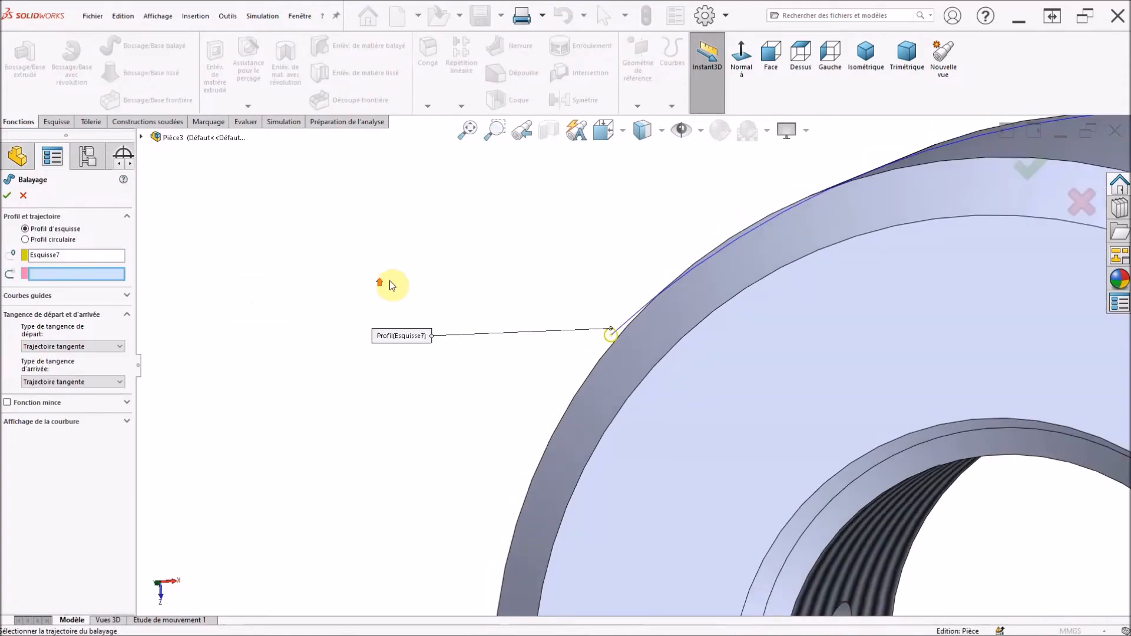
pyautogui.moveTo(436, 259); pyautogui.dragTo(457, 295, button='middle')
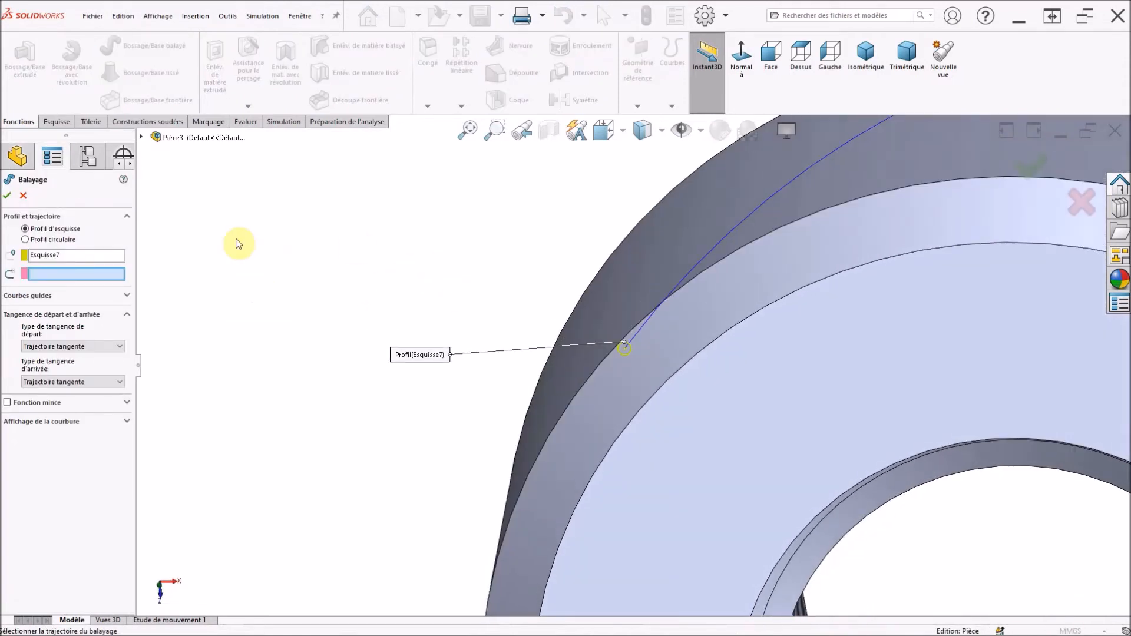
pyautogui.click(739, 229)
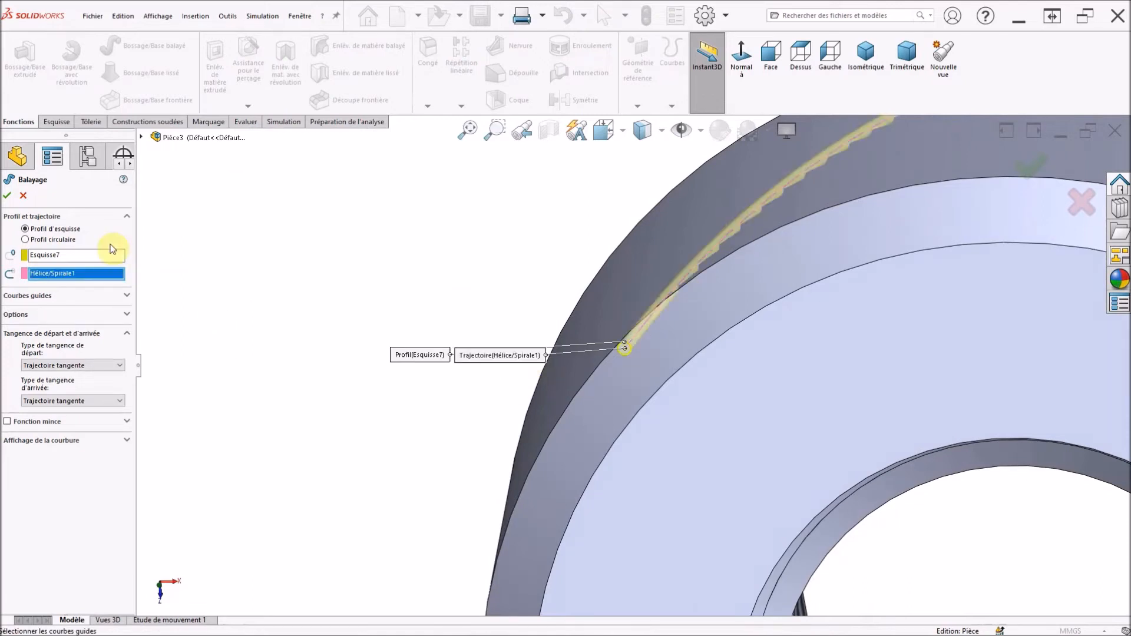
pyautogui.click(8, 196)
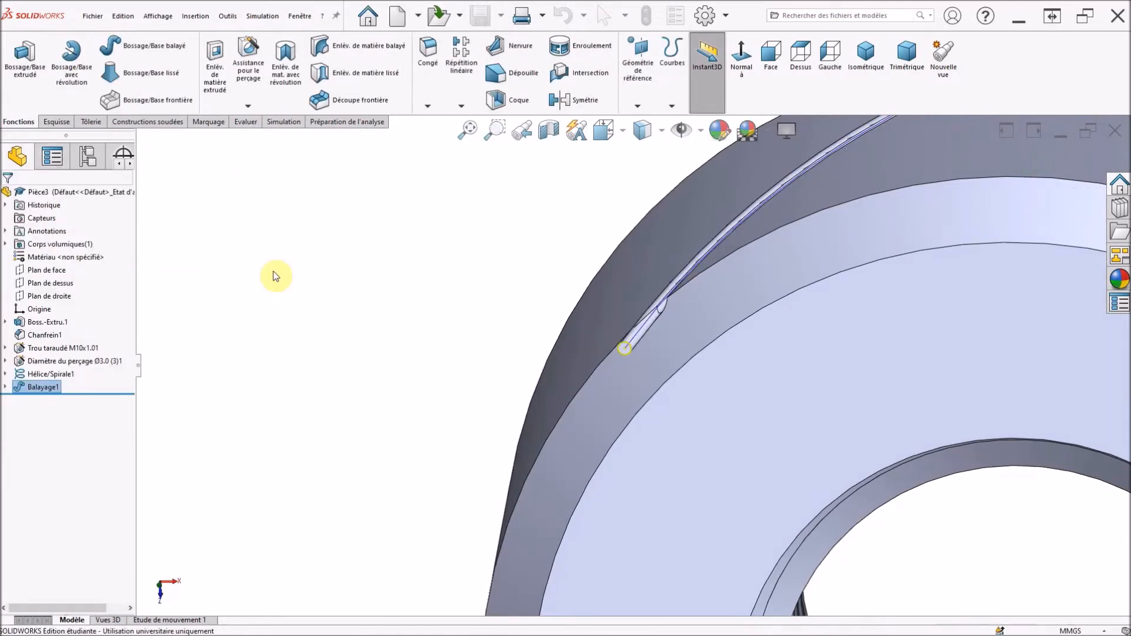
# Inspect the swept boss along the helix from several angles and undo it.
pyautogui.moveTo(318, 275); pyautogui.dragTo(564, 330, button='middle')
pyautogui.moveTo(894, 319); pyautogui.dragTo(606, 209, button='middle')
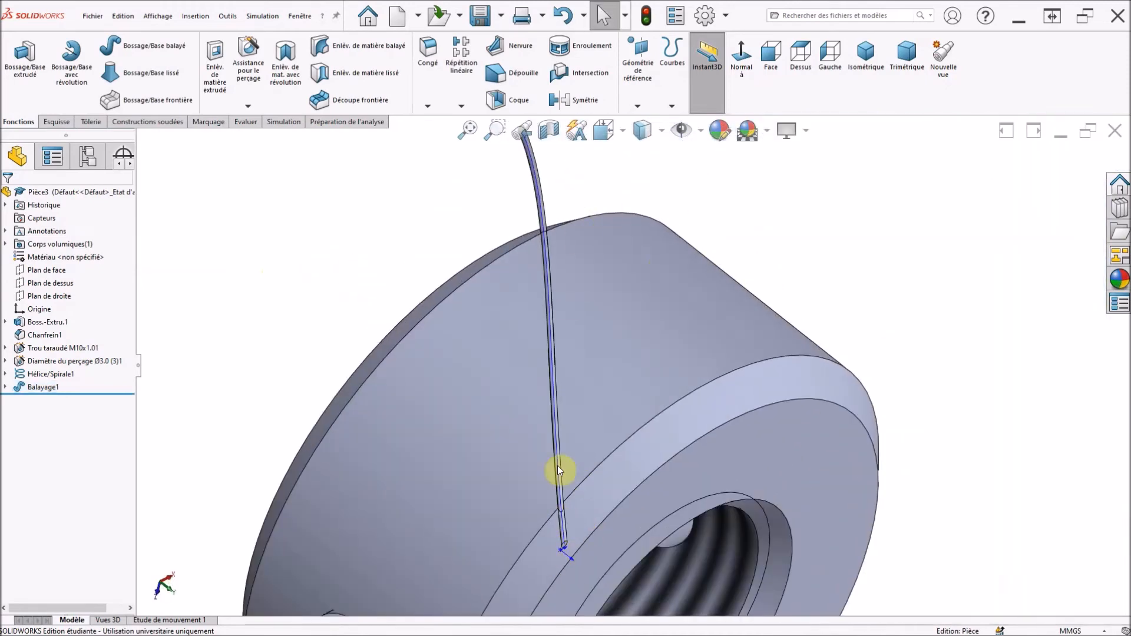
pyautogui.moveTo(554, 341); pyautogui.dragTo(655, 285, button='middle')
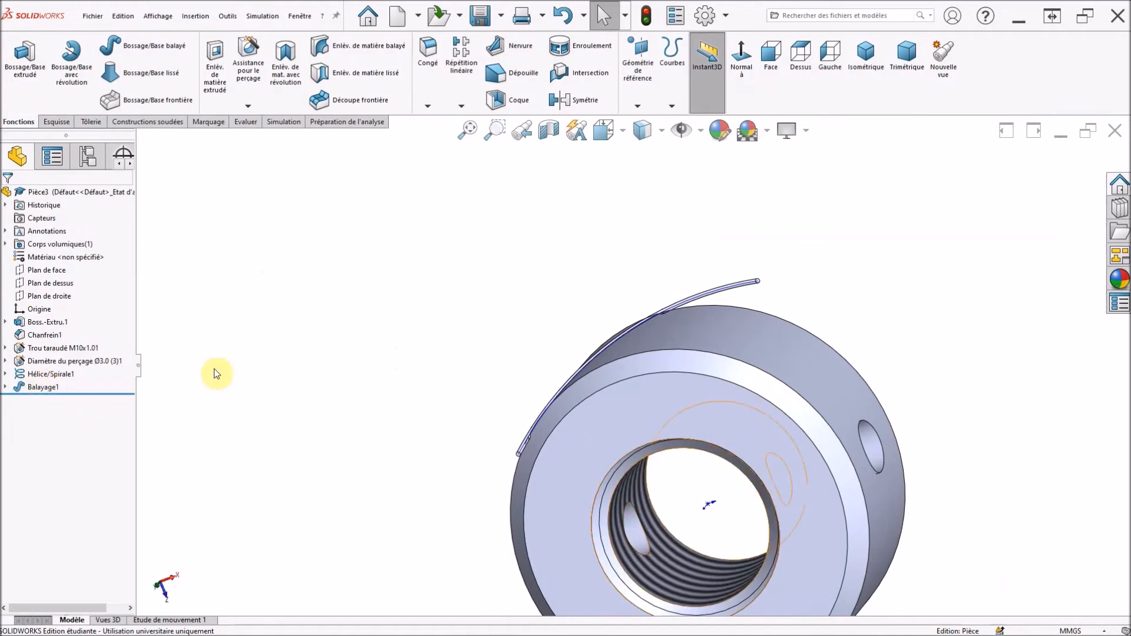
pyautogui.hotkey('ctrl', 'z')
pyautogui.scroll(-2, 335, 349)
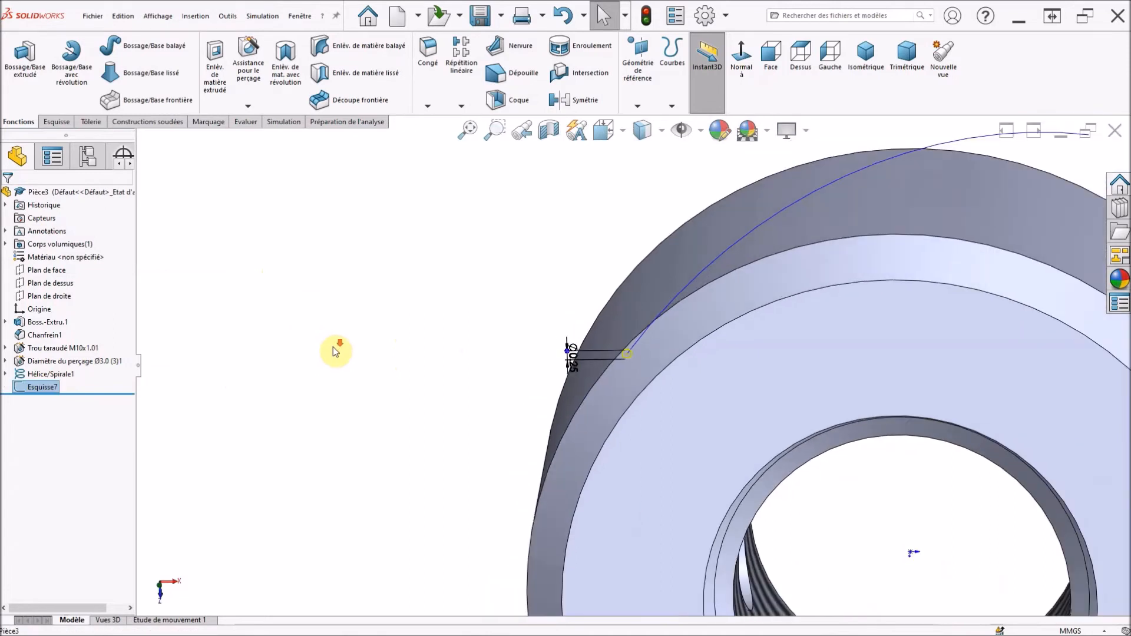
pyautogui.scroll(-2, 335, 352)
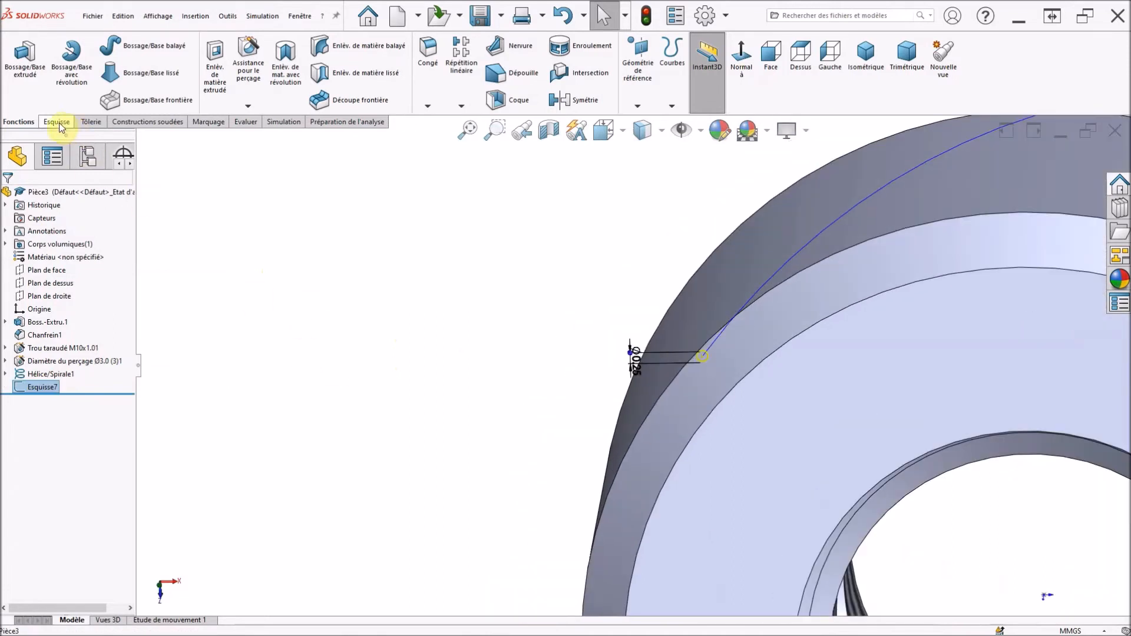
pyautogui.click(217, 88)
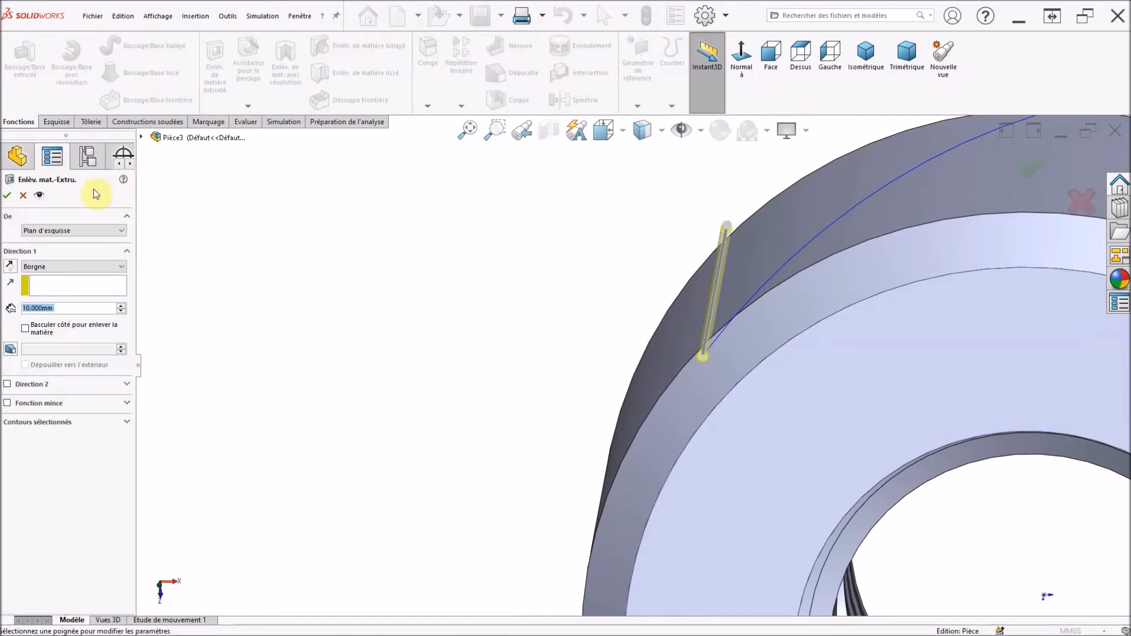
pyautogui.click(23, 195)
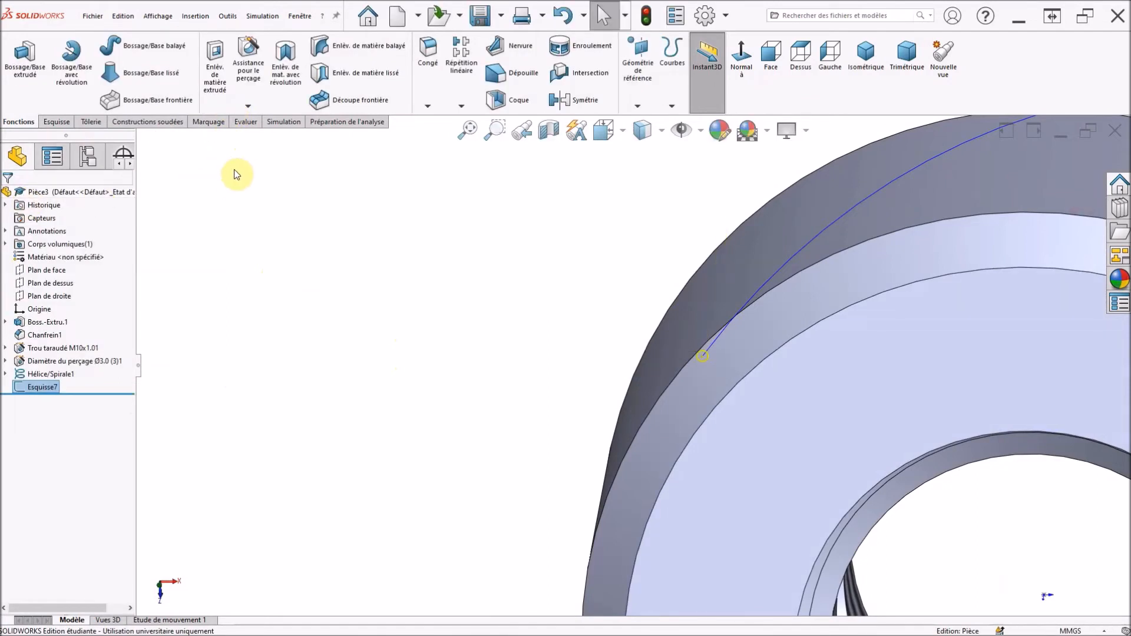
# Create a swept cut (Enlèvement de matière-Balayage) with the Ø0.25 circle sketch as profile and the helix as path.
pyautogui.click(359, 44)
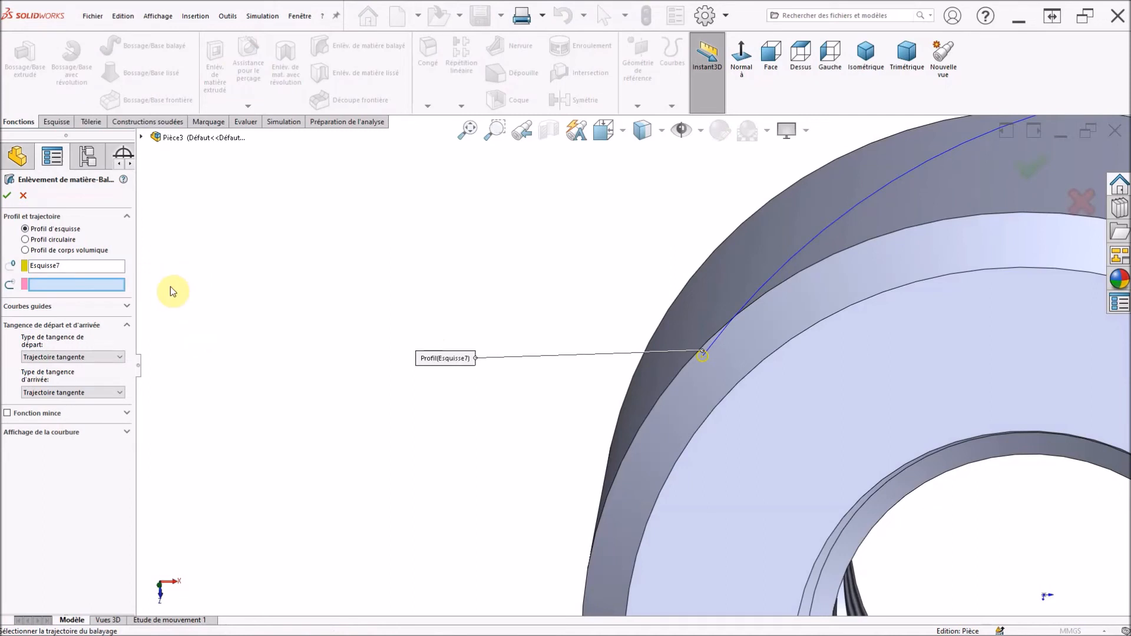
pyautogui.click(840, 226)
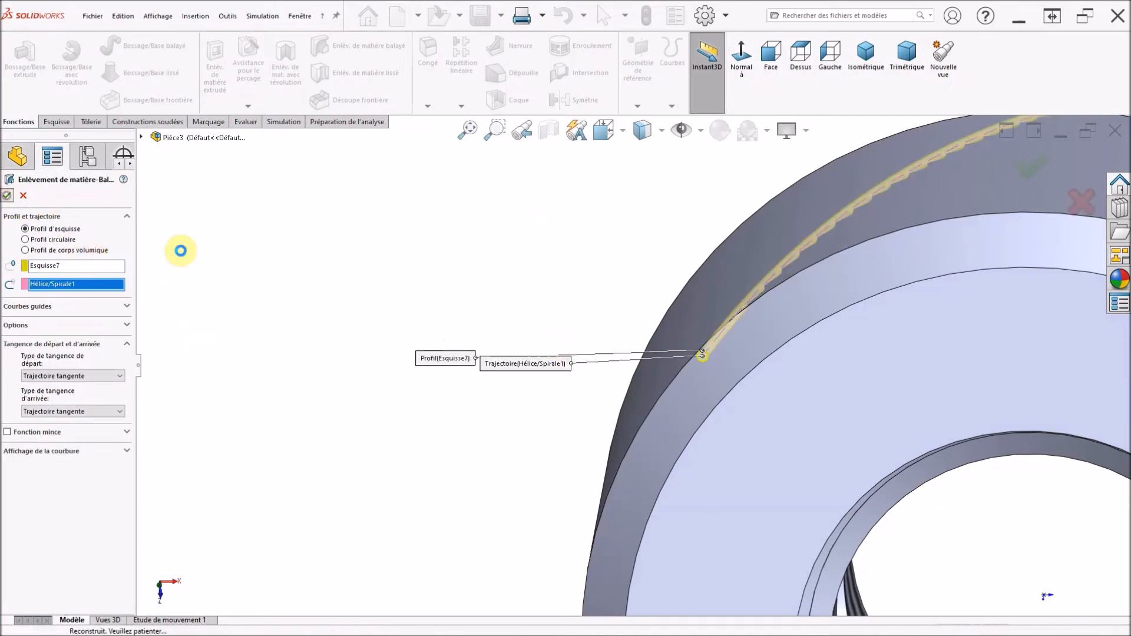
pyautogui.scroll(1, 406, 306)
pyautogui.moveTo(410, 309); pyautogui.dragTo(483, 478, button='middle')
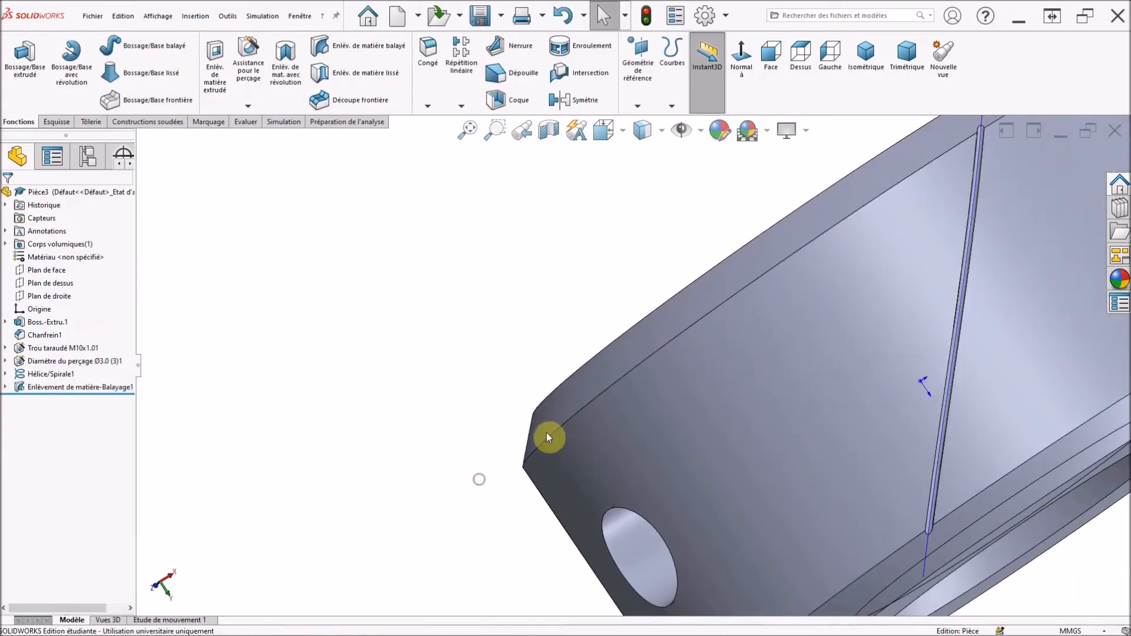
pyautogui.scroll(2, 707, 359)
pyautogui.scroll(-1, 813, 303)
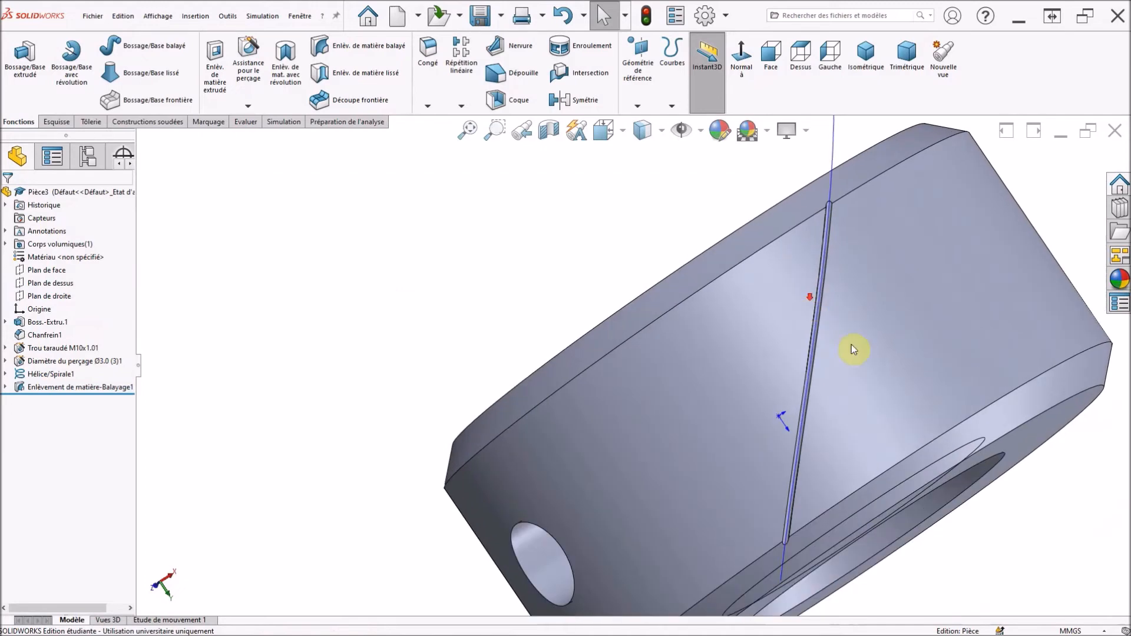
# Mirror the helical swept cut about Plan de droite (Symétrie).
pyautogui.scroll(2, 875, 383)
pyautogui.moveTo(785, 434); pyautogui.dragTo(748, 279, button='middle')
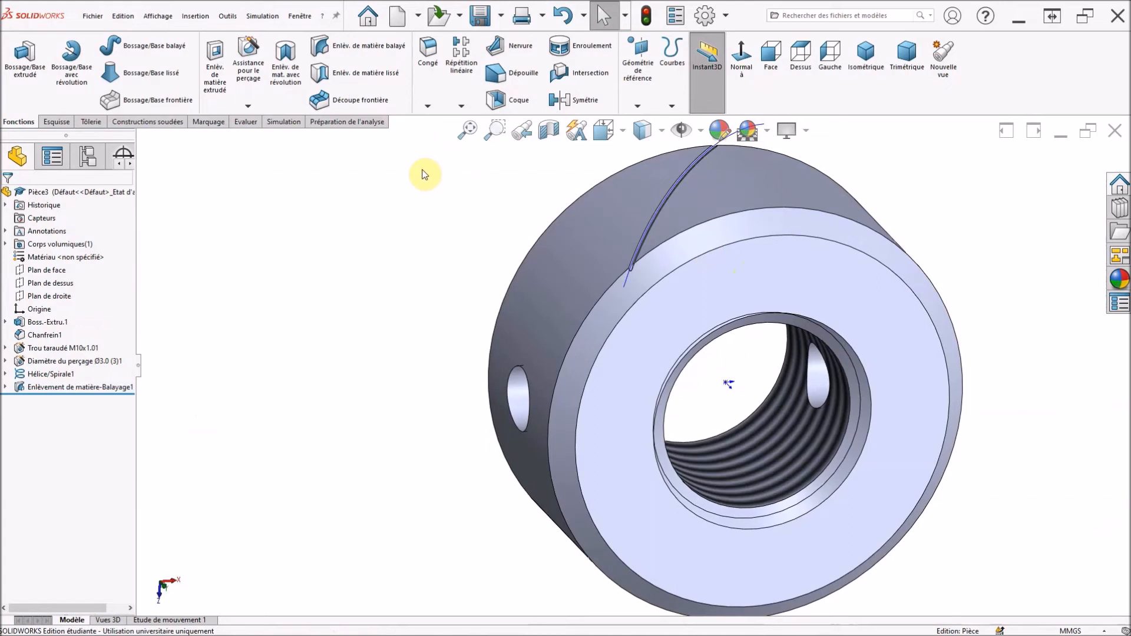
pyautogui.click(461, 106)
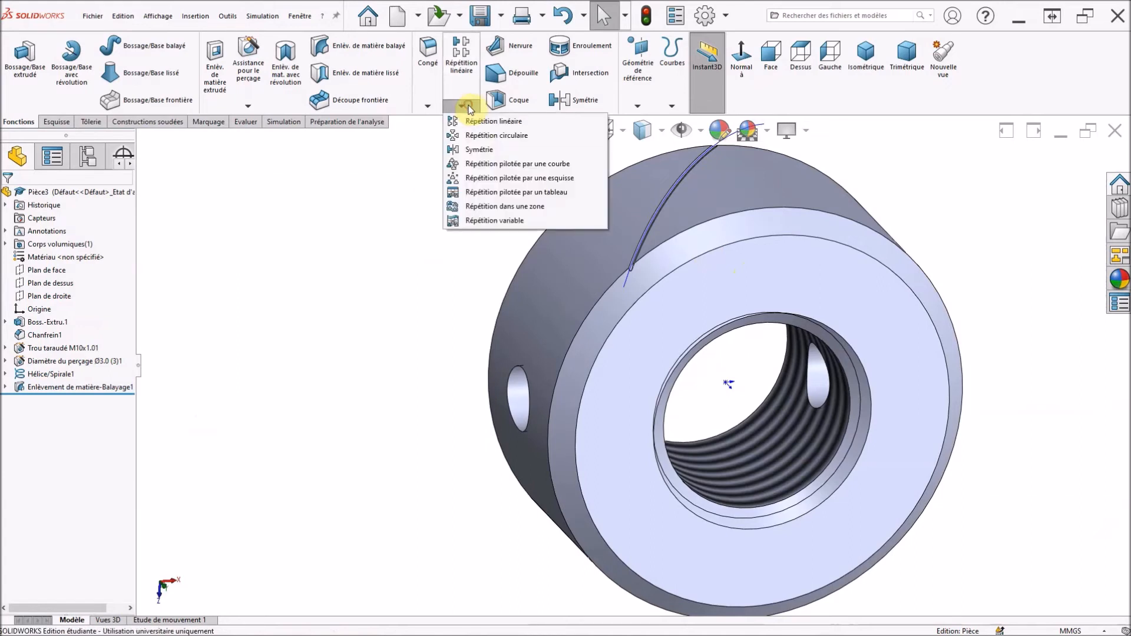
pyautogui.click(480, 152)
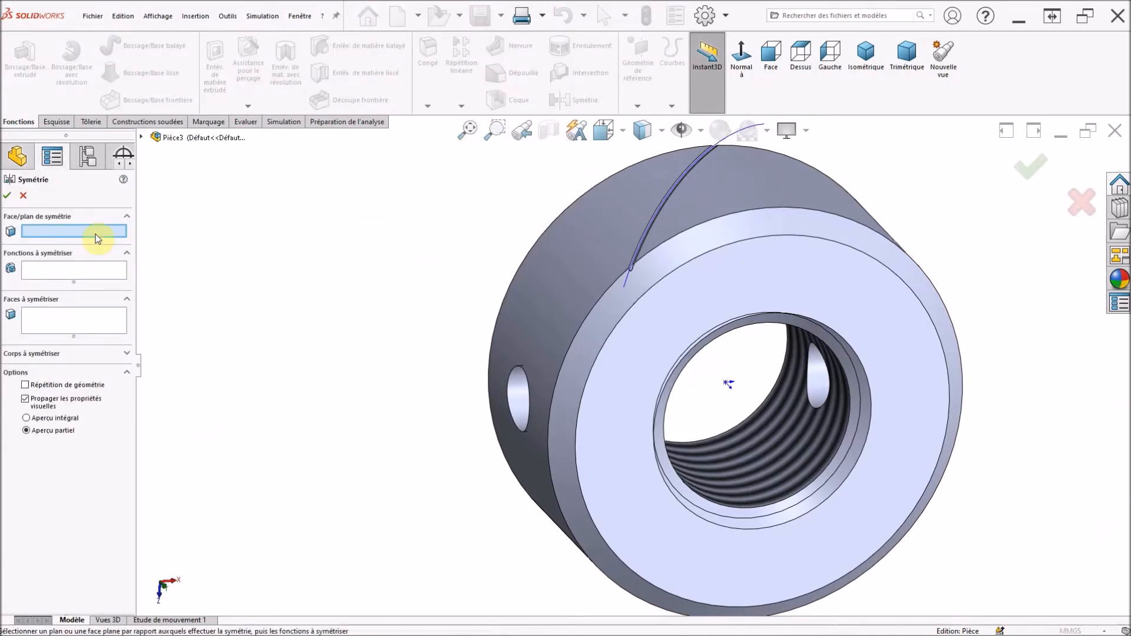
pyautogui.click(141, 137)
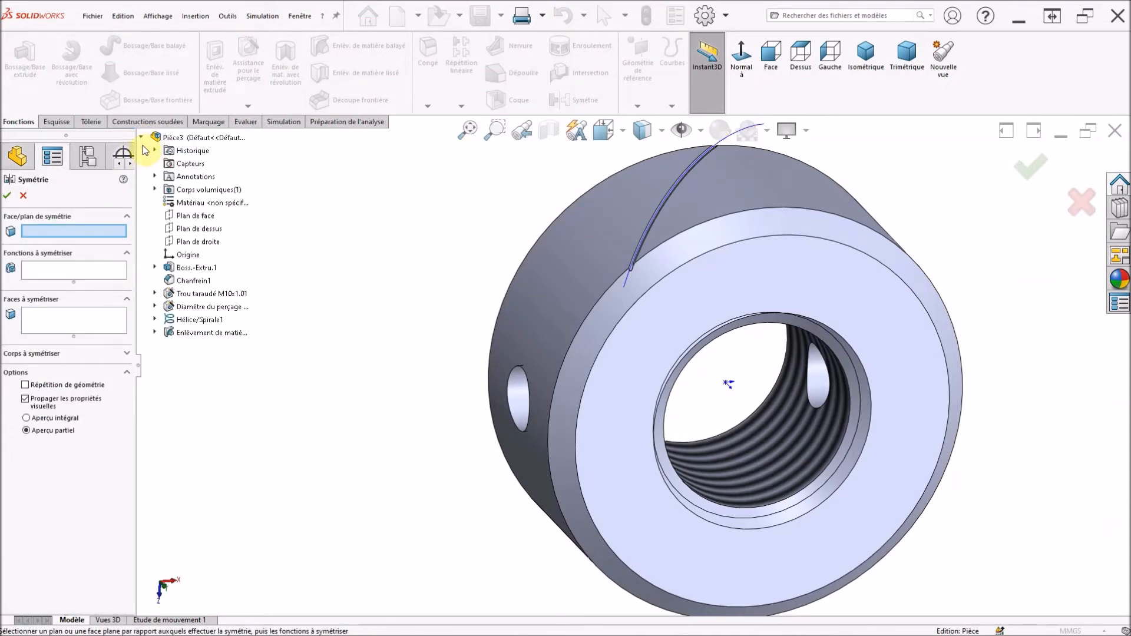
pyautogui.click(198, 243)
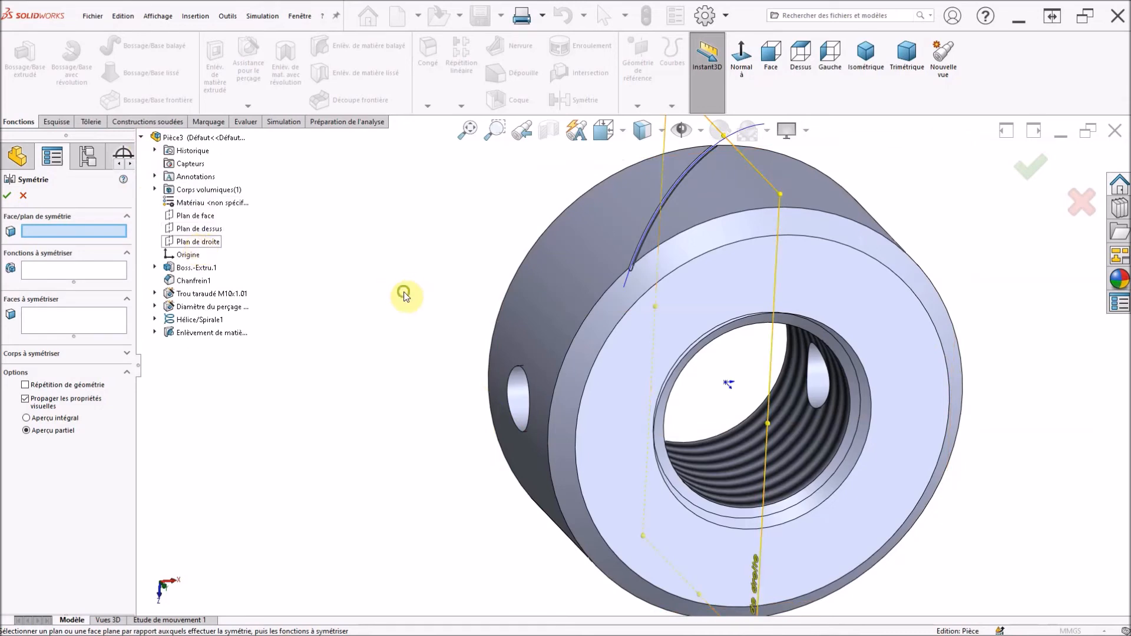
pyautogui.click(365, 243)
pyautogui.moveTo(374, 249); pyautogui.dragTo(384, 310, button='middle')
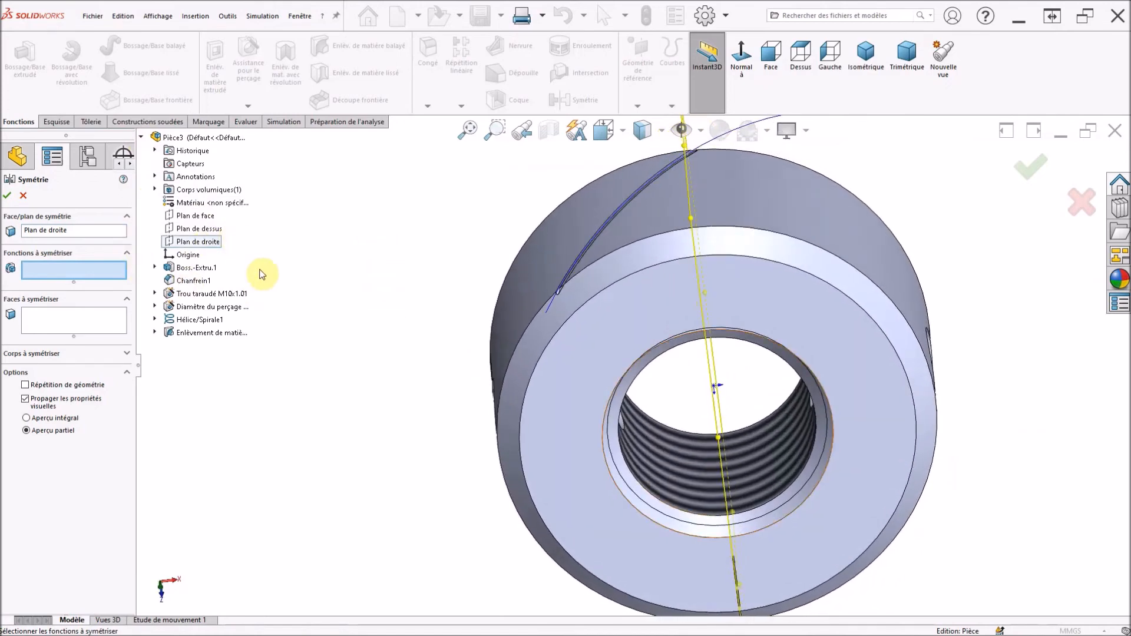
pyautogui.click(96, 269)
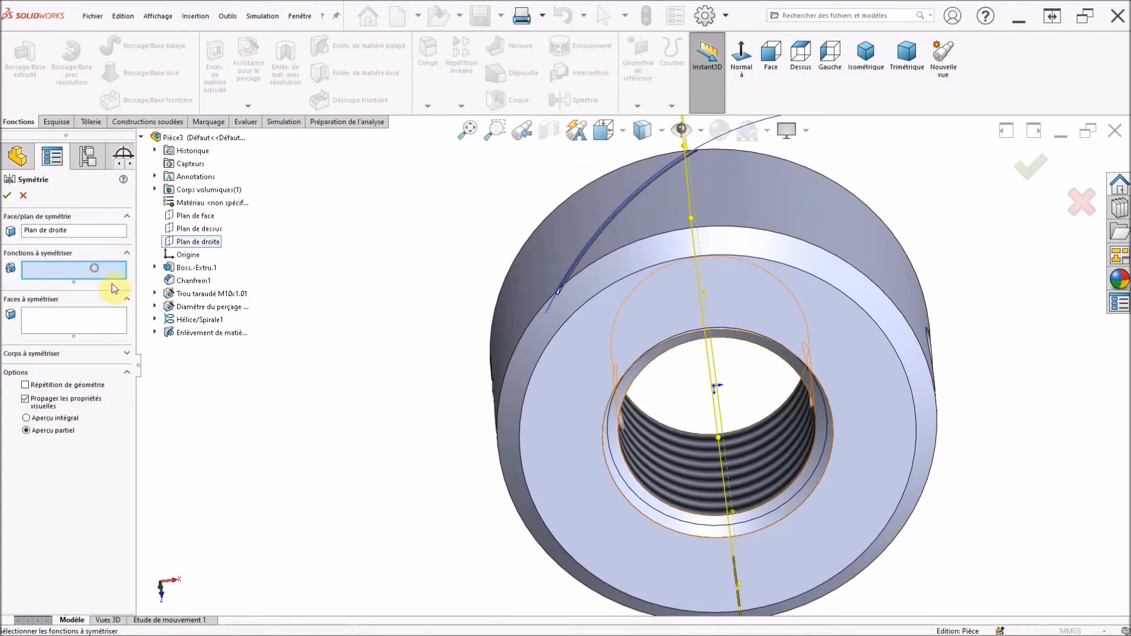
pyautogui.click(204, 331)
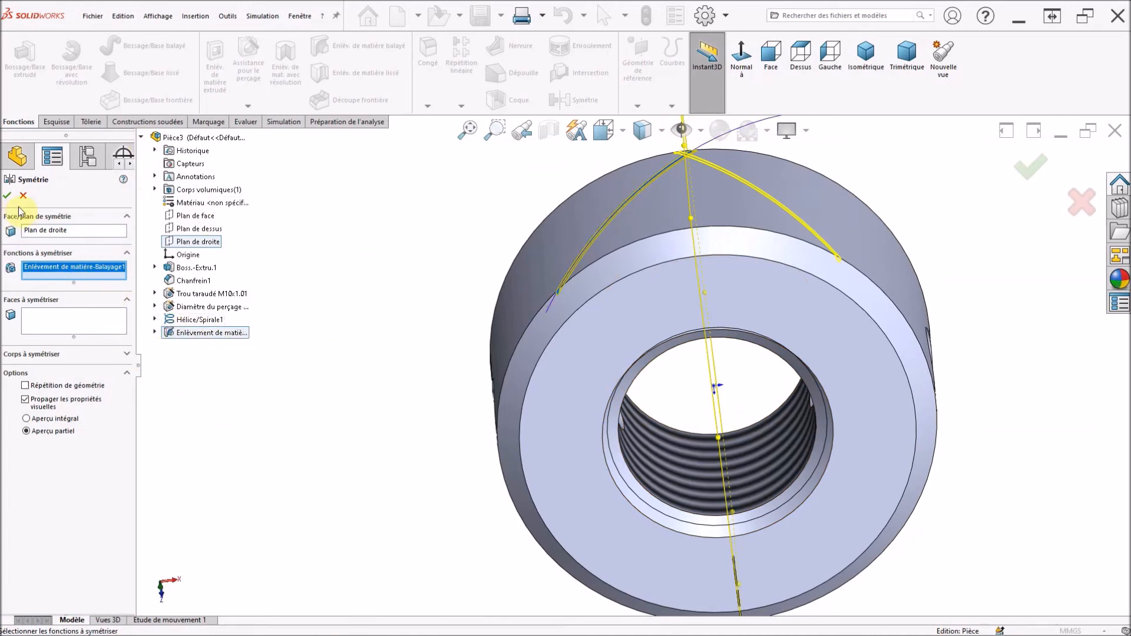
pyautogui.click(8, 196)
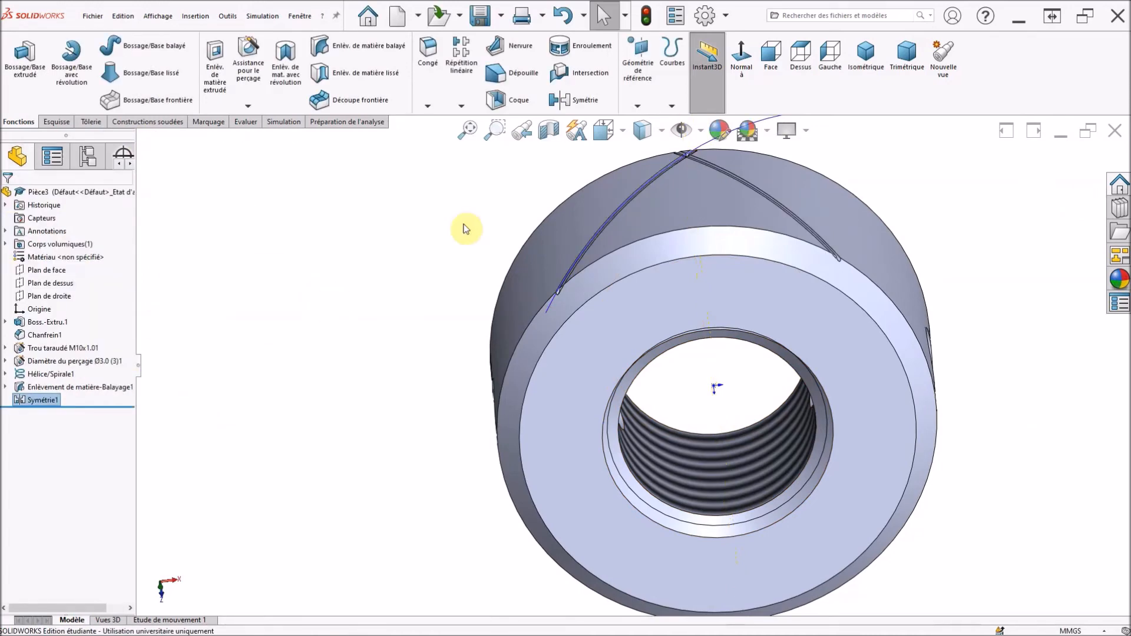
# Start a circular pattern (Répétition circulaire) of the mirrored groove around the nut's circular end-face edge, with constant spacing over 360°.
pyautogui.scroll(-5, 723, 160)
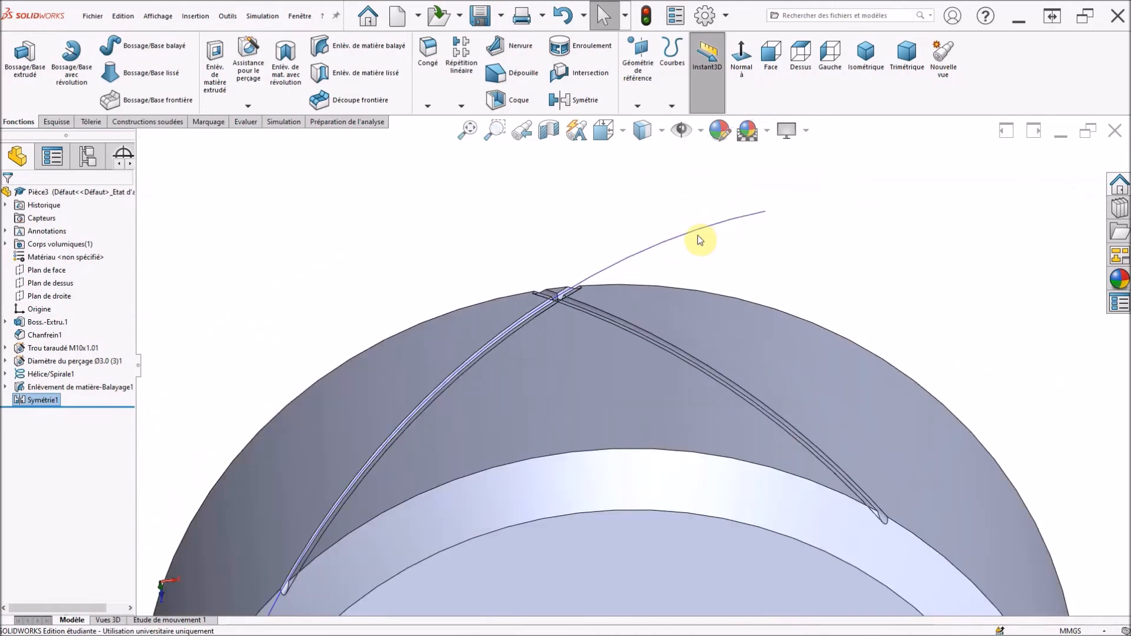
pyautogui.scroll(5, 606, 354)
pyautogui.moveTo(606, 353)
pyautogui.mouseDown(button='middle')
pyautogui.moveTo(615, 479)
pyautogui.moveTo(595, 359)
pyautogui.mouseUp(button='middle')
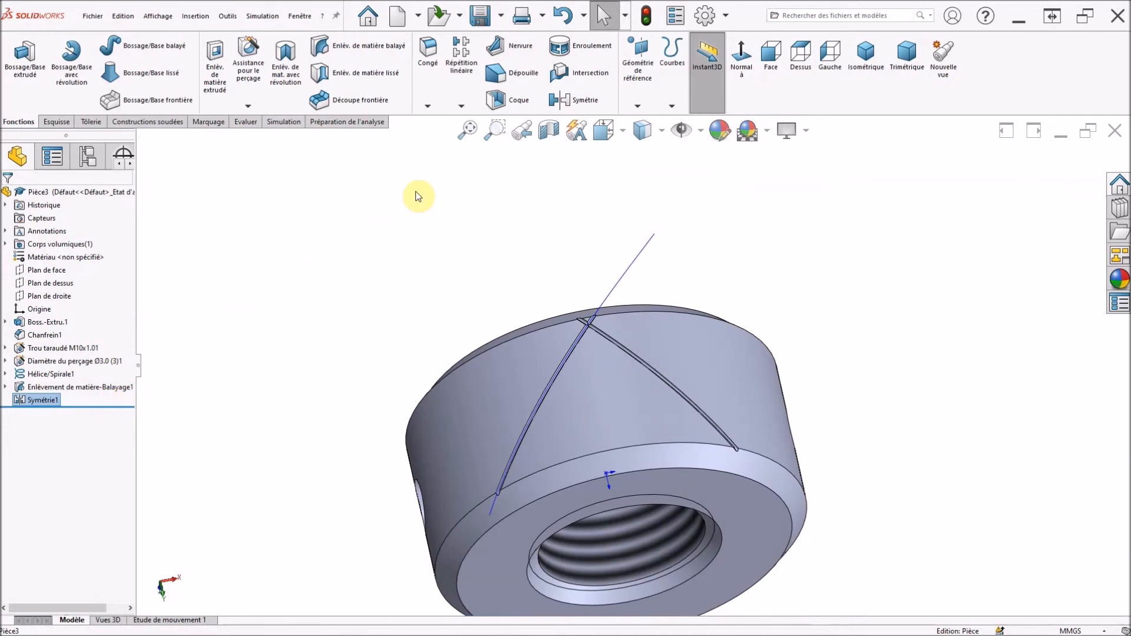
pyautogui.click(461, 106)
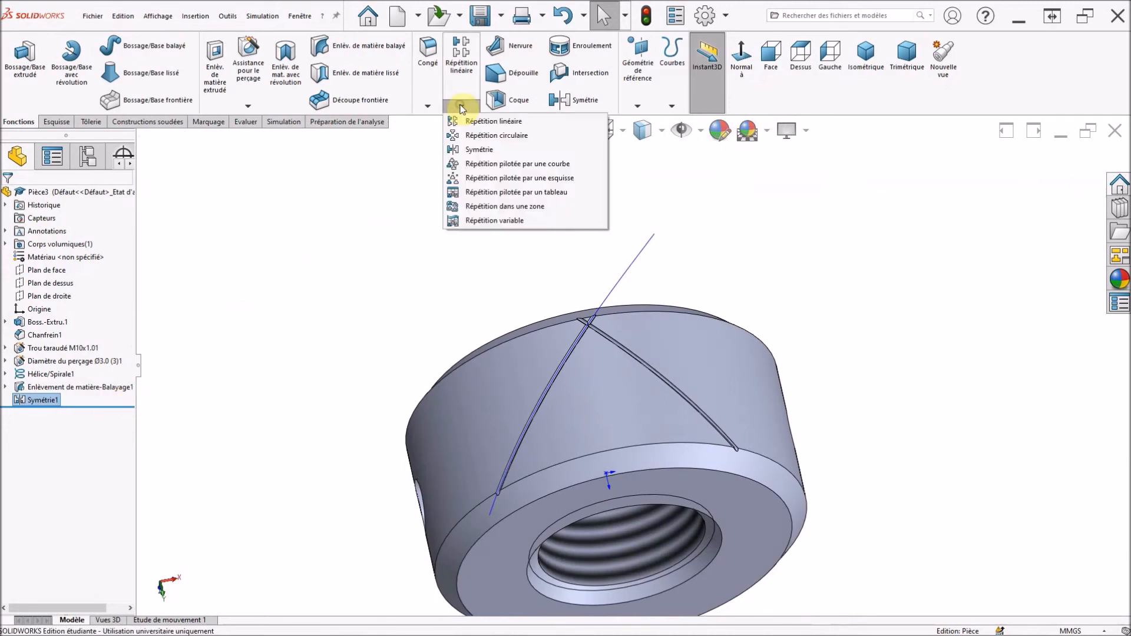
pyautogui.click(477, 139)
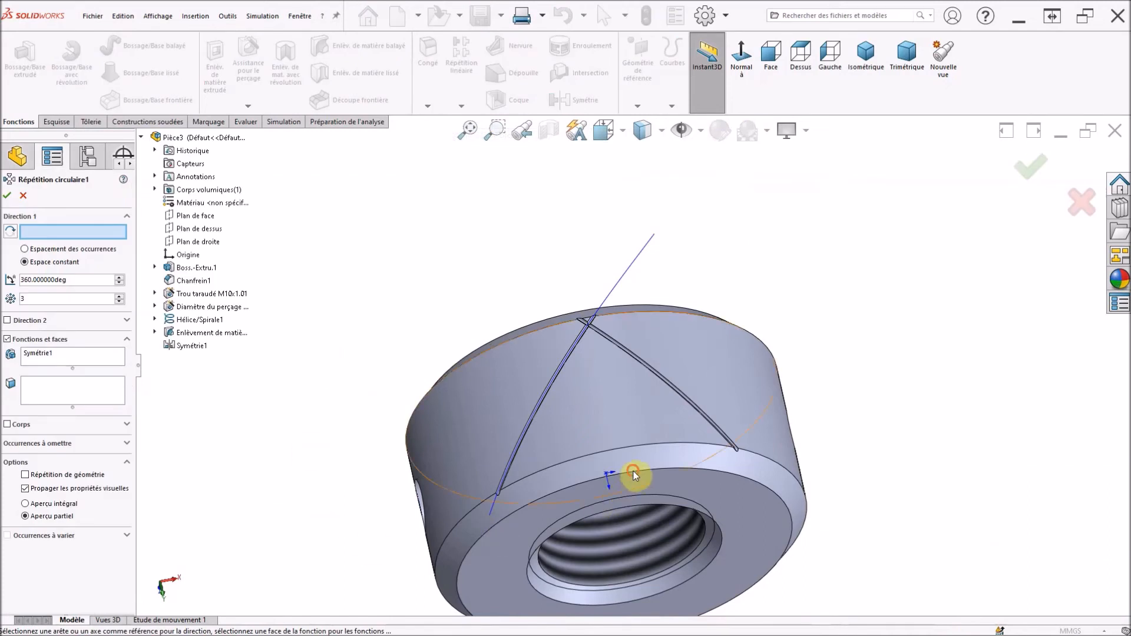
pyautogui.click(497, 531)
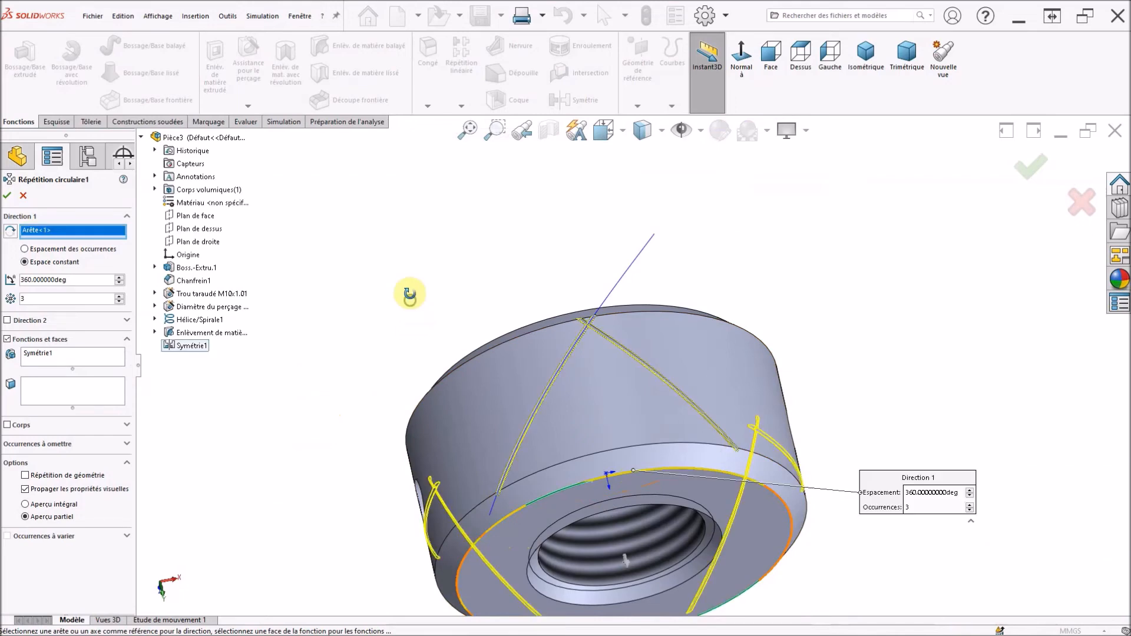
pyautogui.scroll(5, 406, 291)
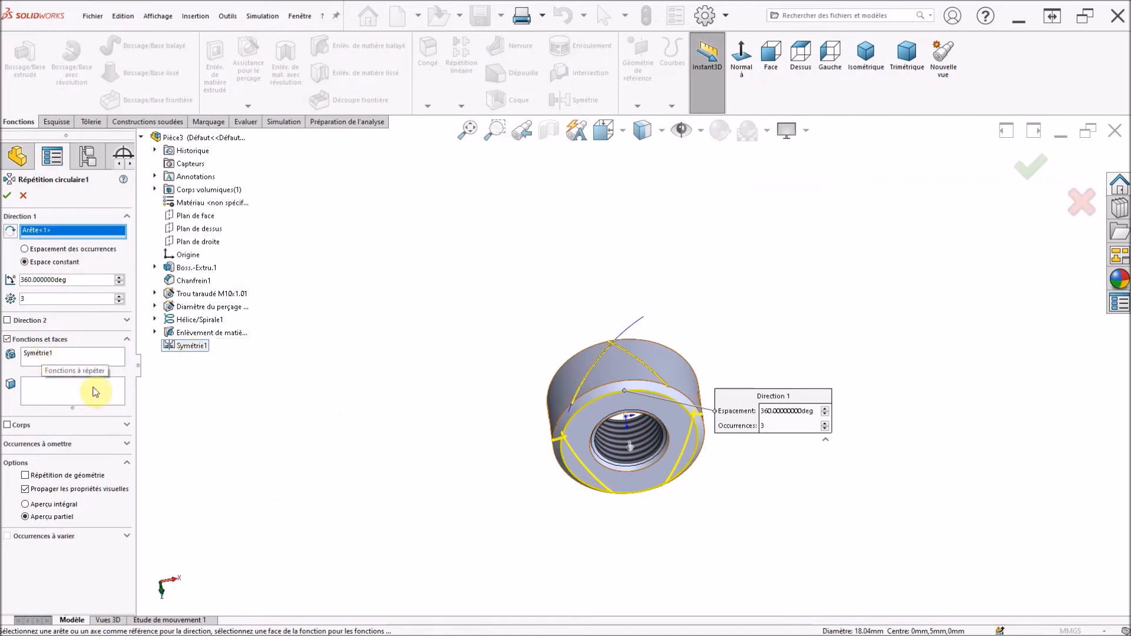
pyautogui.scroll(-3, 554, 522)
pyautogui.moveTo(543, 472); pyautogui.dragTo(457, 391, button='middle')
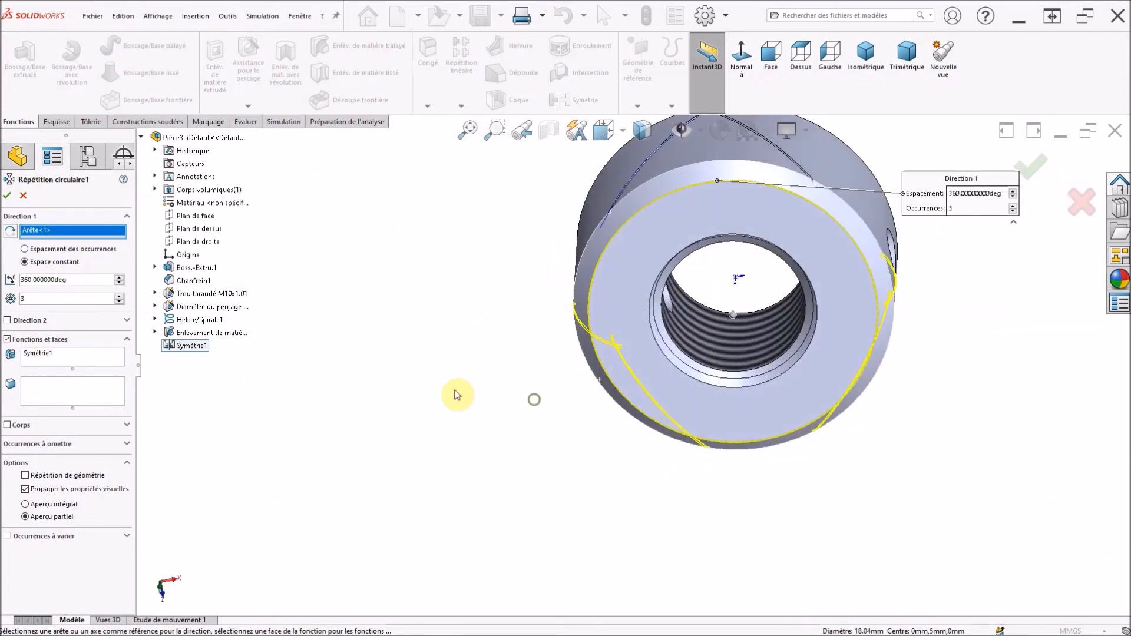
# Set the circular pattern to 40 occurrences and create the knurling.
pyautogui.click(120, 295)
pyautogui.click(120, 296)
pyautogui.click(119, 296)
pyautogui.click(120, 295)
pyautogui.click(120, 296)
pyautogui.click(120, 295)
pyautogui.click(120, 296)
pyautogui.click(120, 295)
pyautogui.click(120, 296)
pyautogui.click(120, 296)
pyautogui.scroll(3, 467, 321)
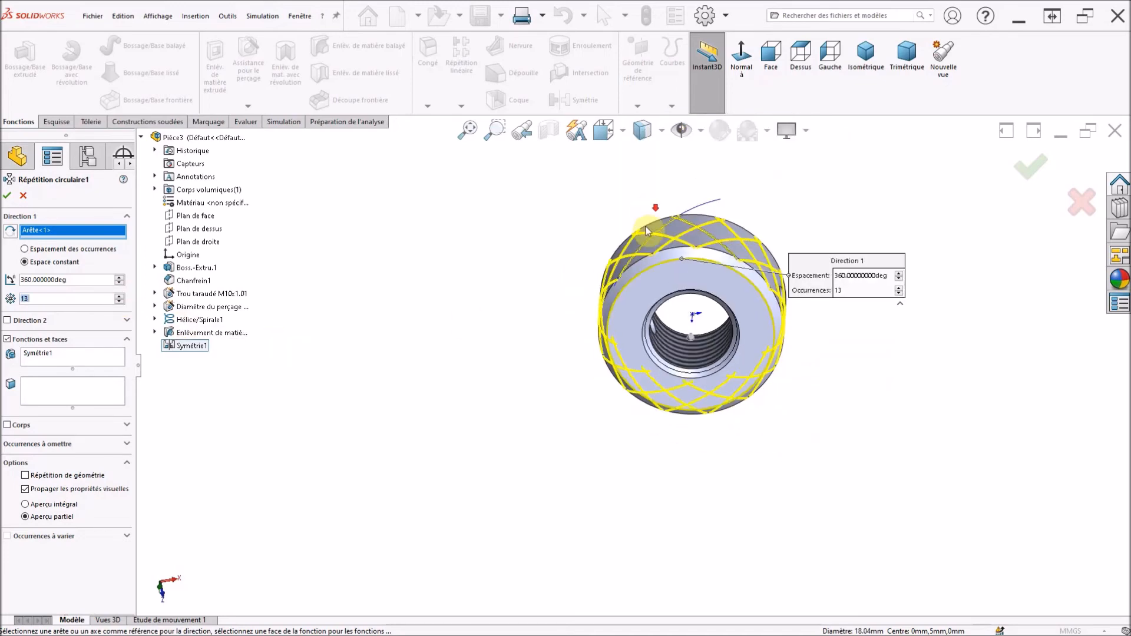
pyautogui.scroll(-3, 645, 227)
pyautogui.moveTo(765, 220); pyautogui.dragTo(737, 316, button='middle')
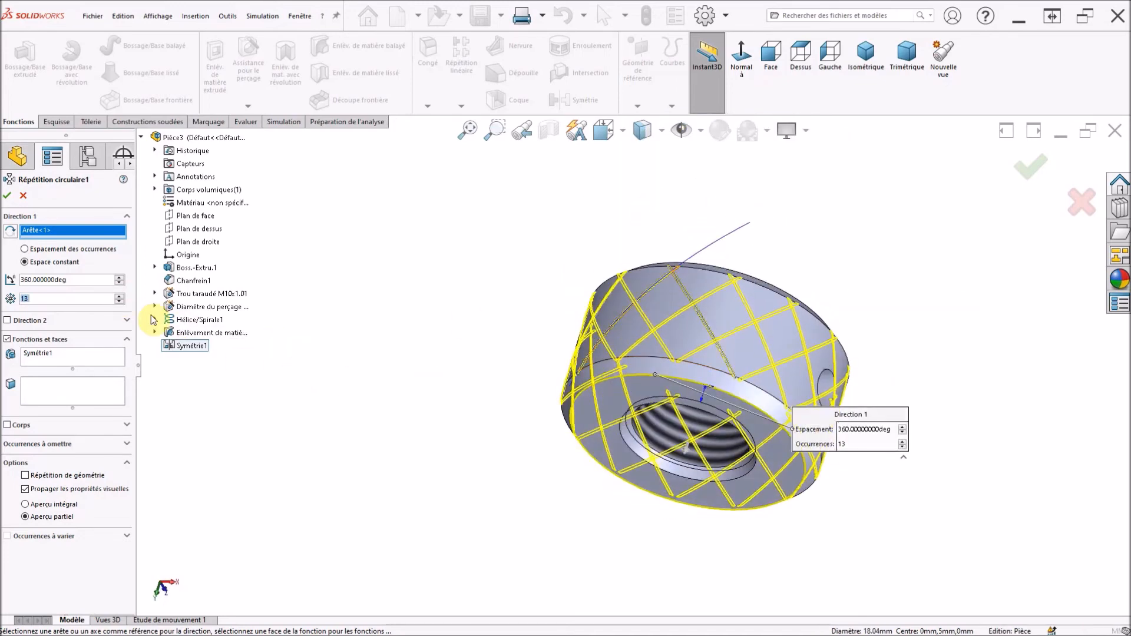
pyautogui.click(119, 295)
pyautogui.click(120, 296)
pyautogui.click(120, 296)
pyautogui.click(120, 296)
pyautogui.click(119, 295)
pyautogui.click(119, 296)
pyautogui.click(120, 295)
pyautogui.click(119, 296)
pyautogui.click(120, 296)
pyautogui.click(119, 296)
pyautogui.click(120, 295)
pyautogui.click(120, 296)
pyautogui.click(120, 295)
pyautogui.click(119, 296)
pyautogui.click(120, 296)
pyautogui.click(119, 296)
pyautogui.click(120, 296)
pyautogui.click(120, 296)
pyautogui.click(119, 296)
pyautogui.click(119, 297)
pyautogui.click(119, 296)
pyautogui.click(119, 296)
pyautogui.click(120, 297)
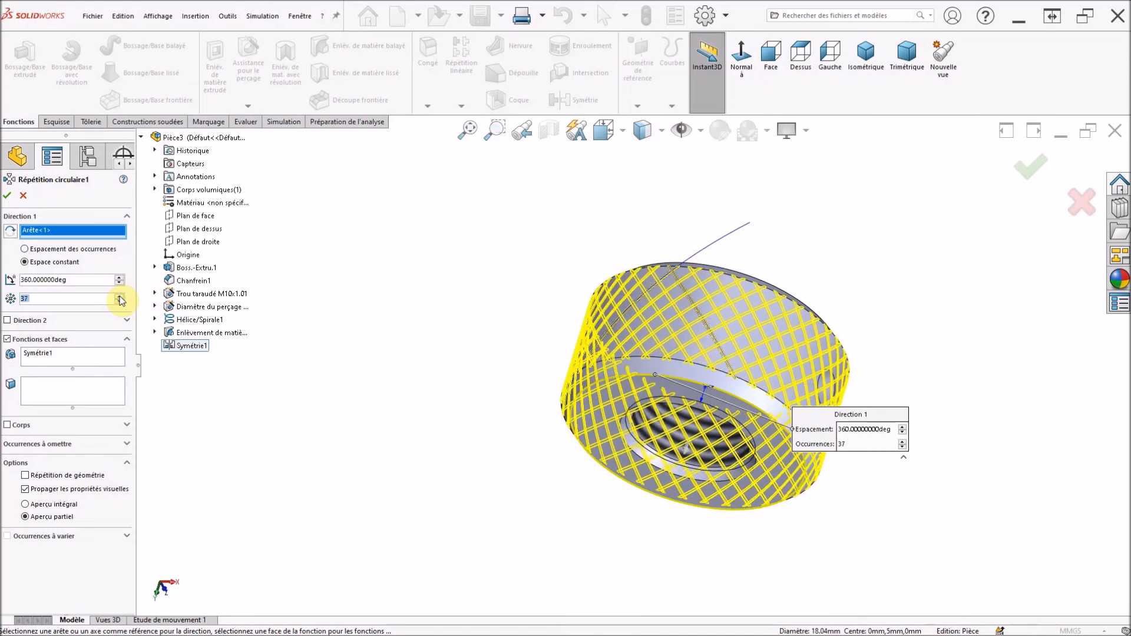
pyautogui.click(120, 296)
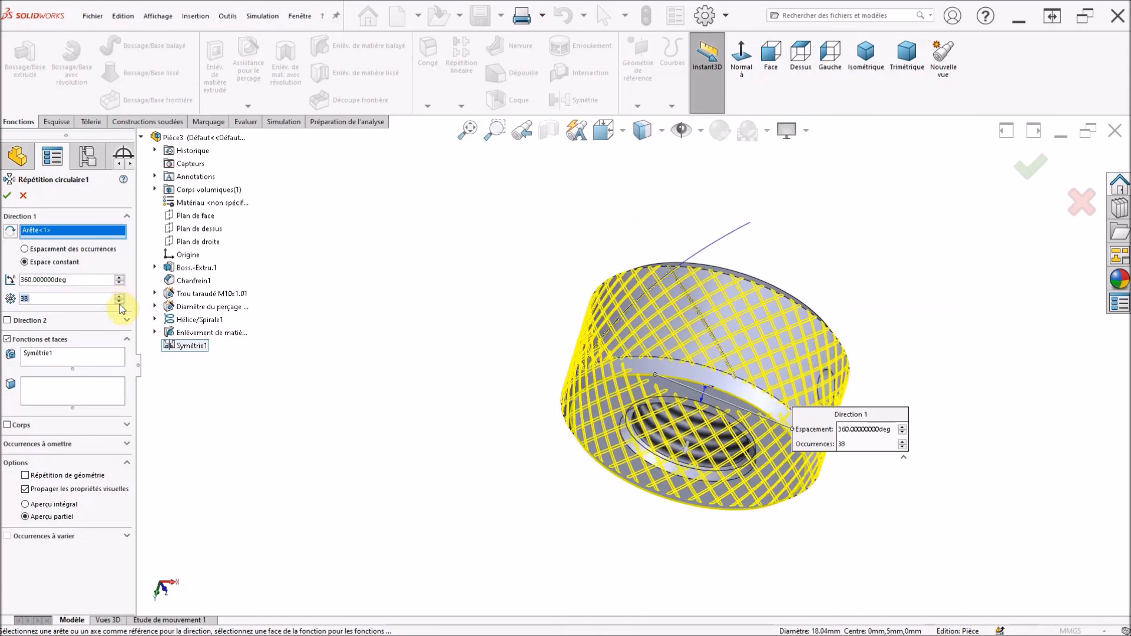
pyautogui.click(120, 296)
pyautogui.click(120, 297)
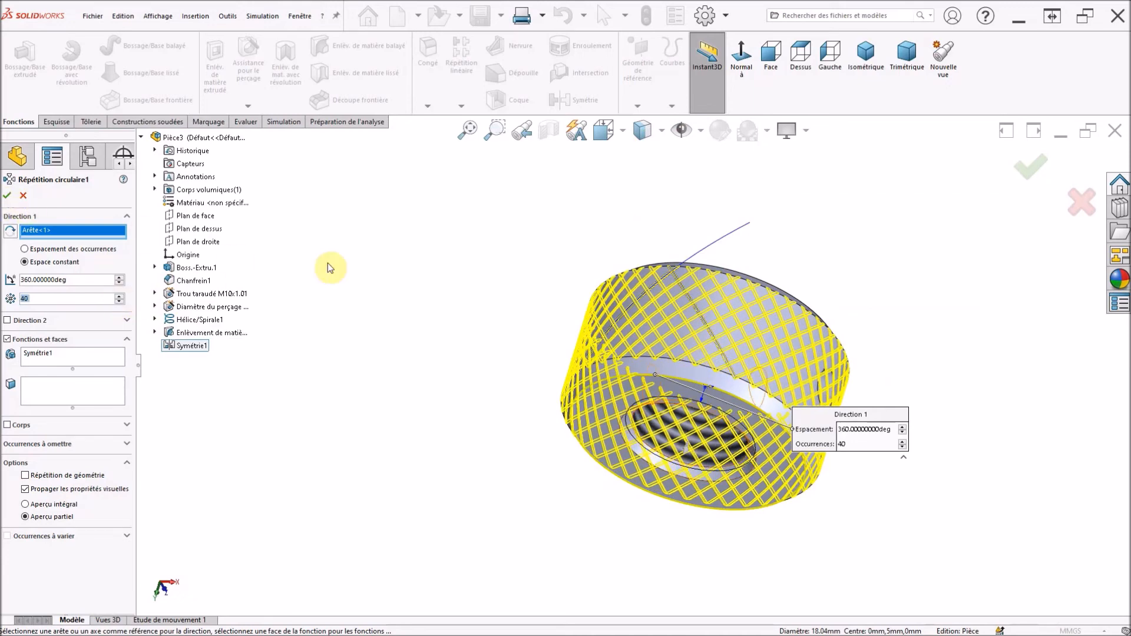
pyautogui.press('Return')
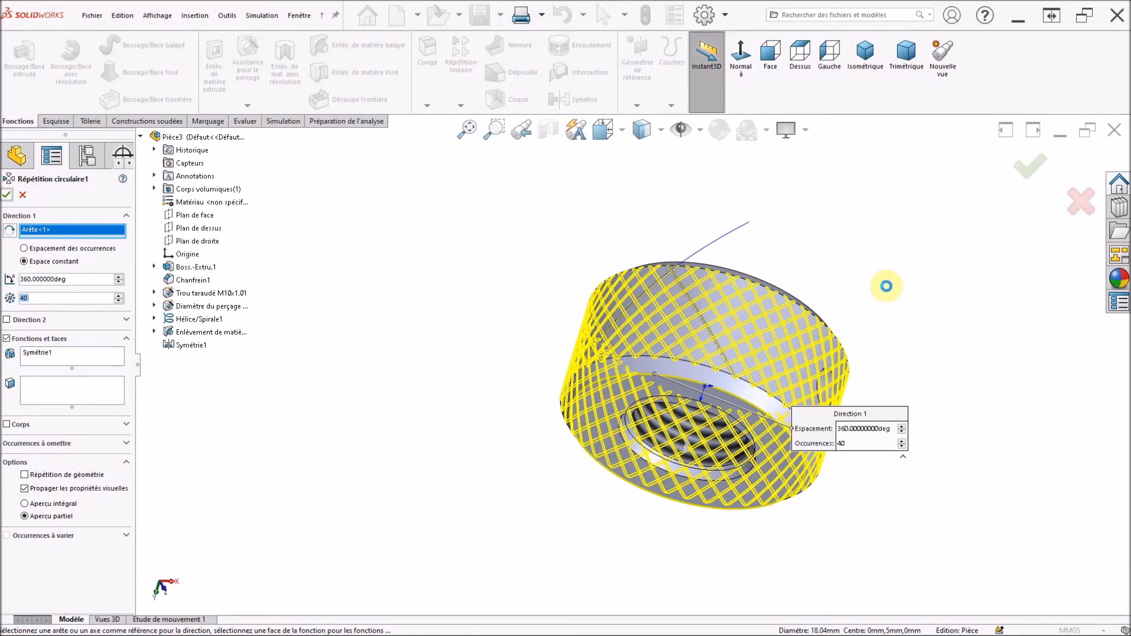
pyautogui.rightClick(888, 309)
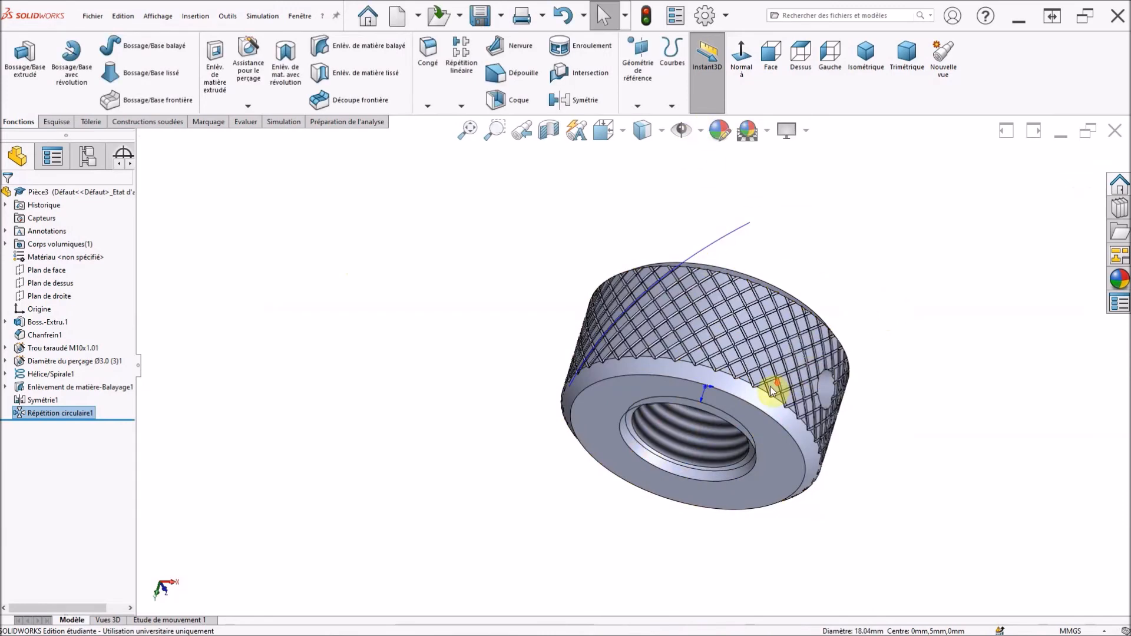
# Hide the curves in the display so the helix is not shown on the nut.
pyautogui.scroll(-2, 761, 386)
pyautogui.scroll(-1, 761, 386)
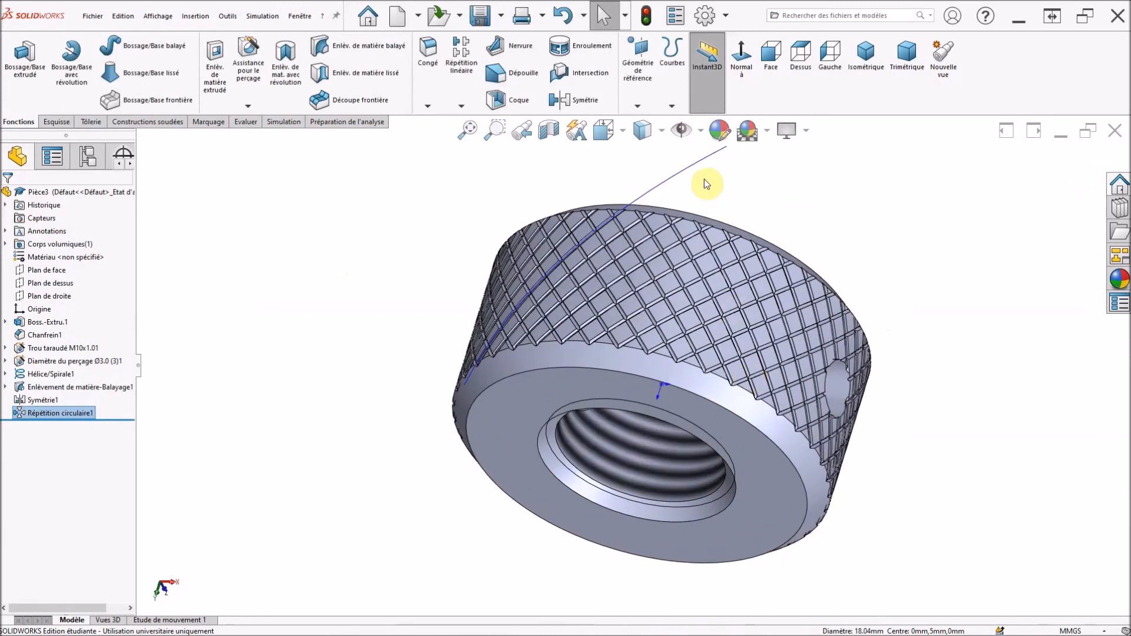
pyautogui.click(701, 133)
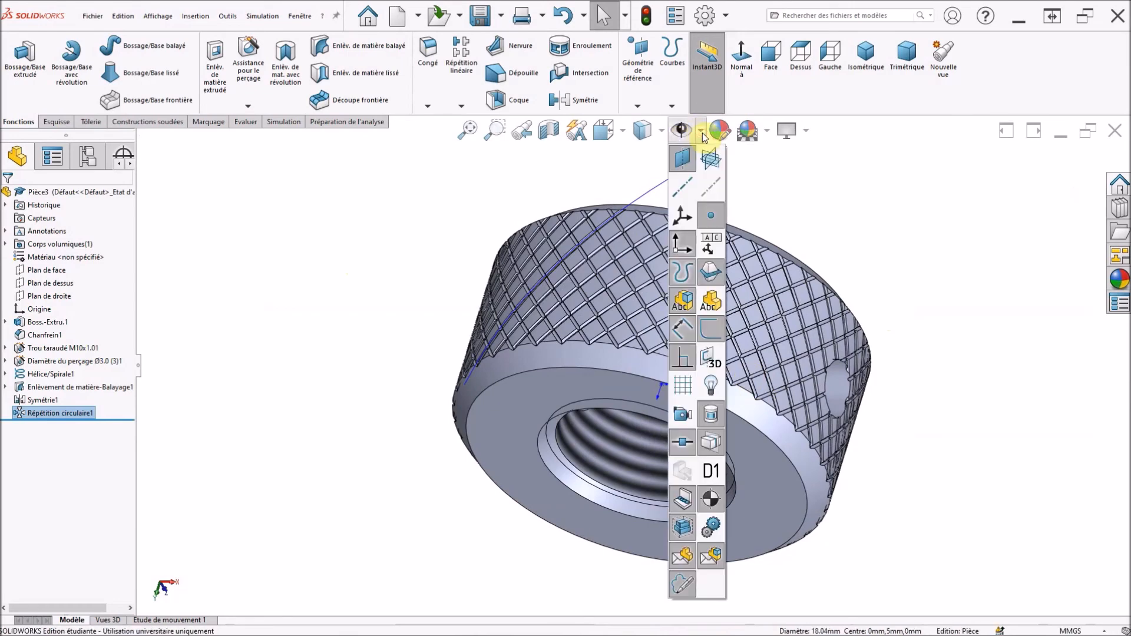
pyautogui.click(679, 274)
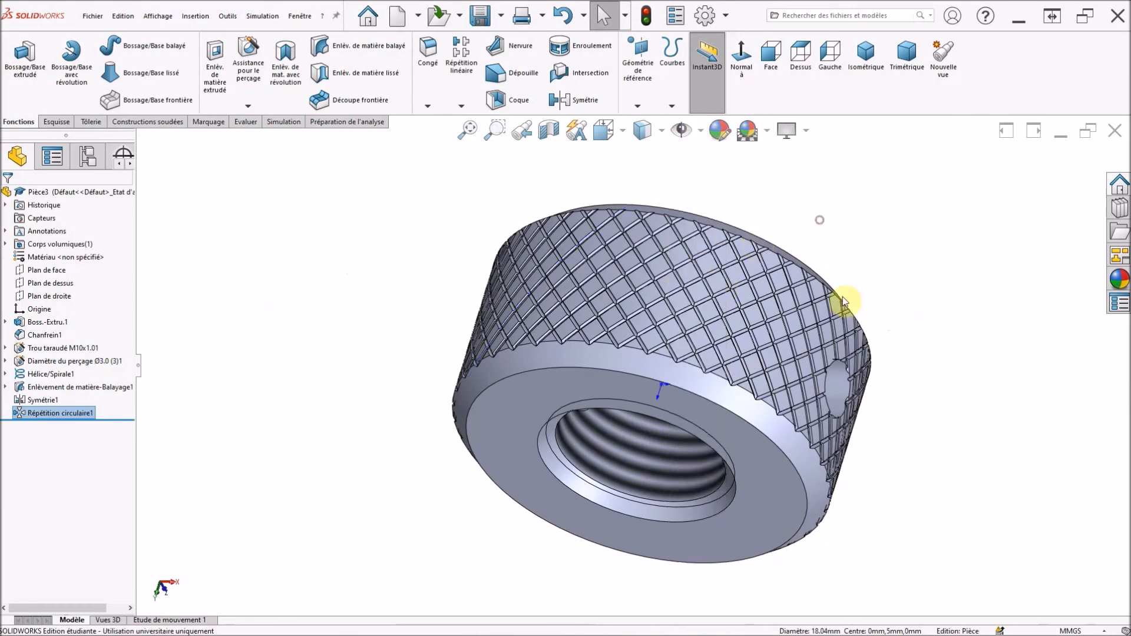
# Assign the material 1.0037 (S235JR) to the nut.
pyautogui.scroll(1, 827, 327)
pyautogui.scroll(-1, 758, 371)
pyautogui.scroll(1, 734, 387)
pyautogui.moveTo(734, 387); pyautogui.dragTo(799, 174, button='middle')
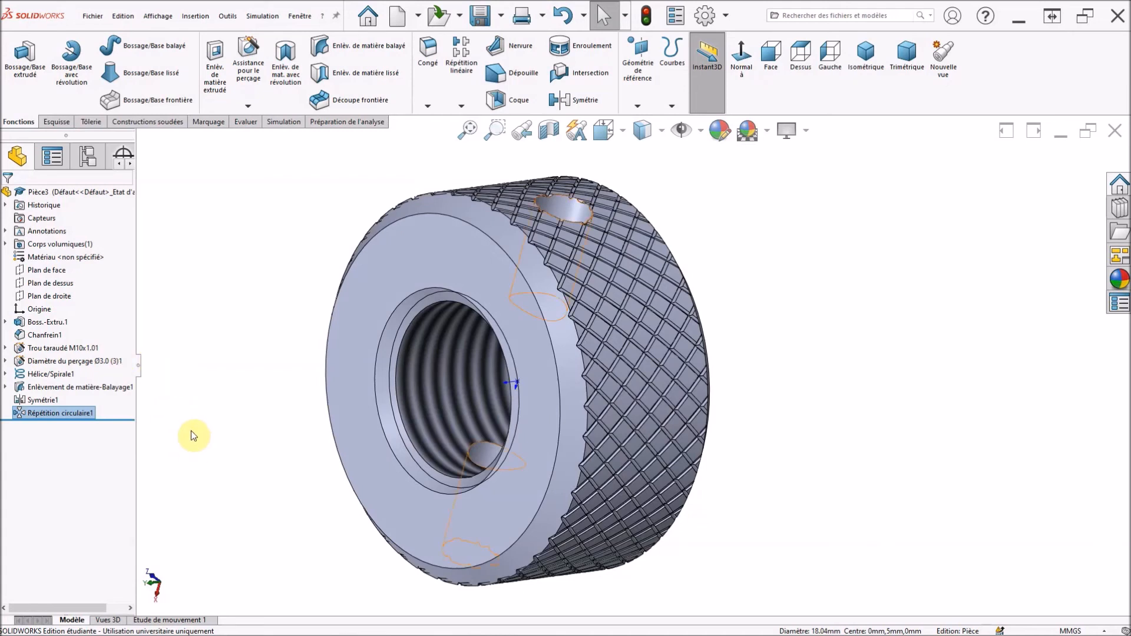
pyautogui.rightClick(79, 261)
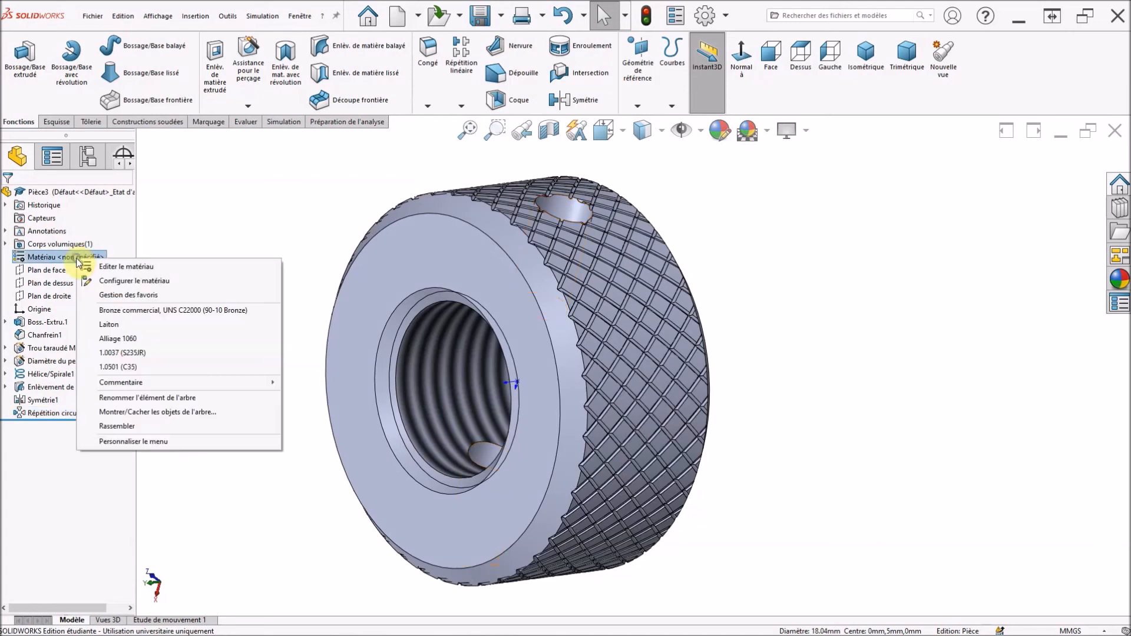
pyautogui.click(129, 355)
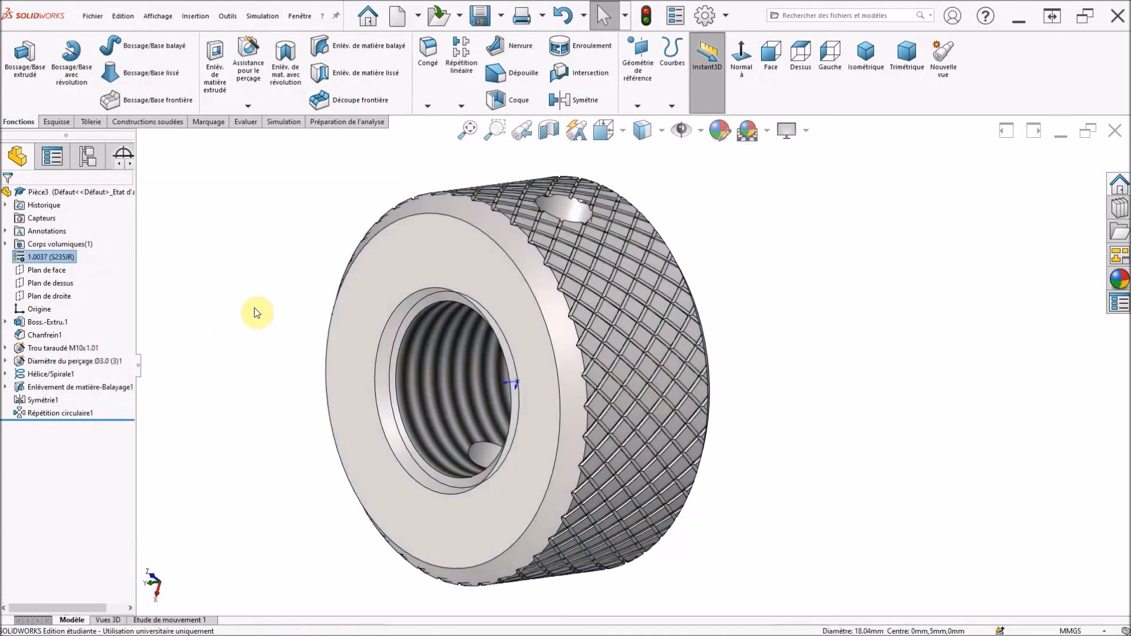
# Save the part in the "support de perceuse Master V" folder as "SUPPORT DE PERCEUSE -bouton molleté REP 22".
pyautogui.scroll(4, 269, 308)
pyautogui.moveTo(302, 305); pyautogui.dragTo(569, 528, button='middle')
pyautogui.click(480, 16)
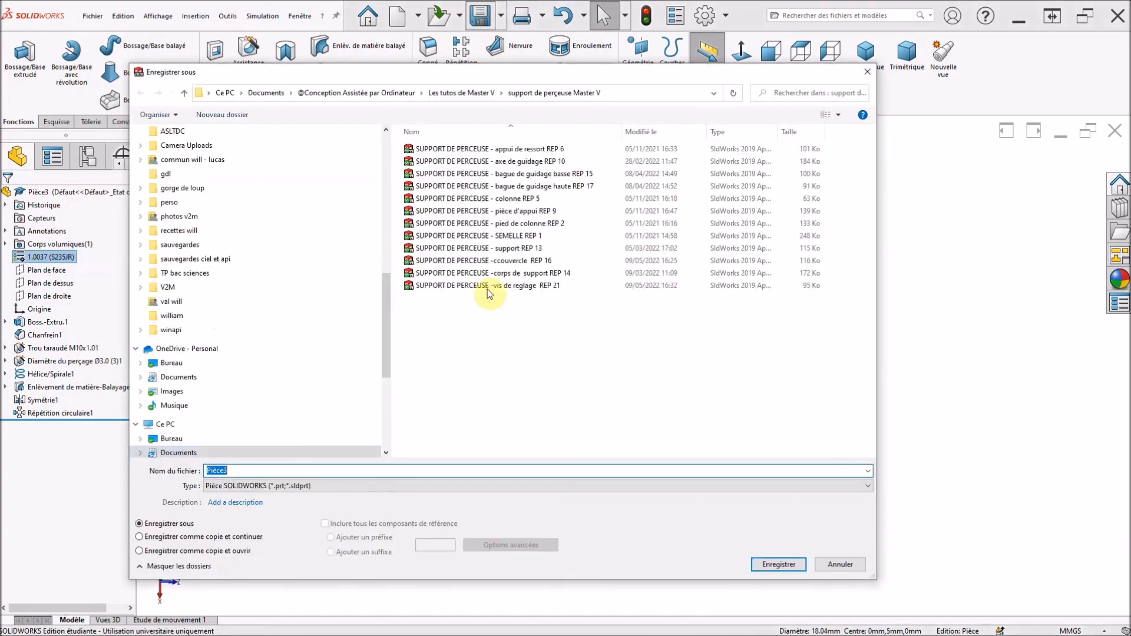
pyautogui.click(487, 287)
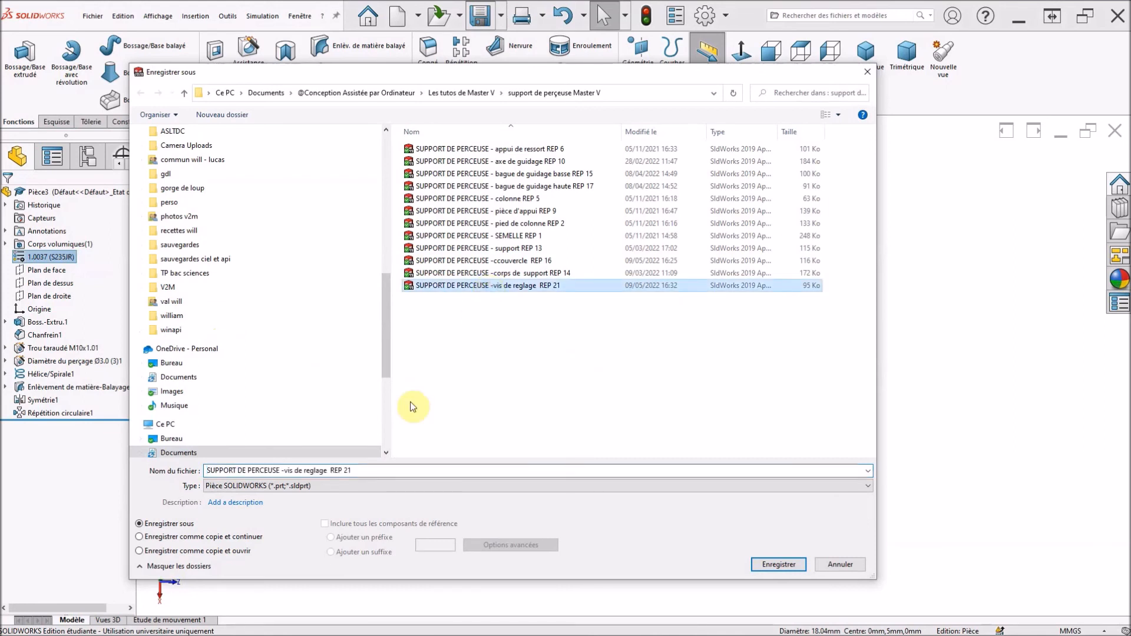
pyautogui.click(328, 470)
pyautogui.click(327, 470)
pyautogui.moveTo(328, 470); pyautogui.dragTo(304, 471)
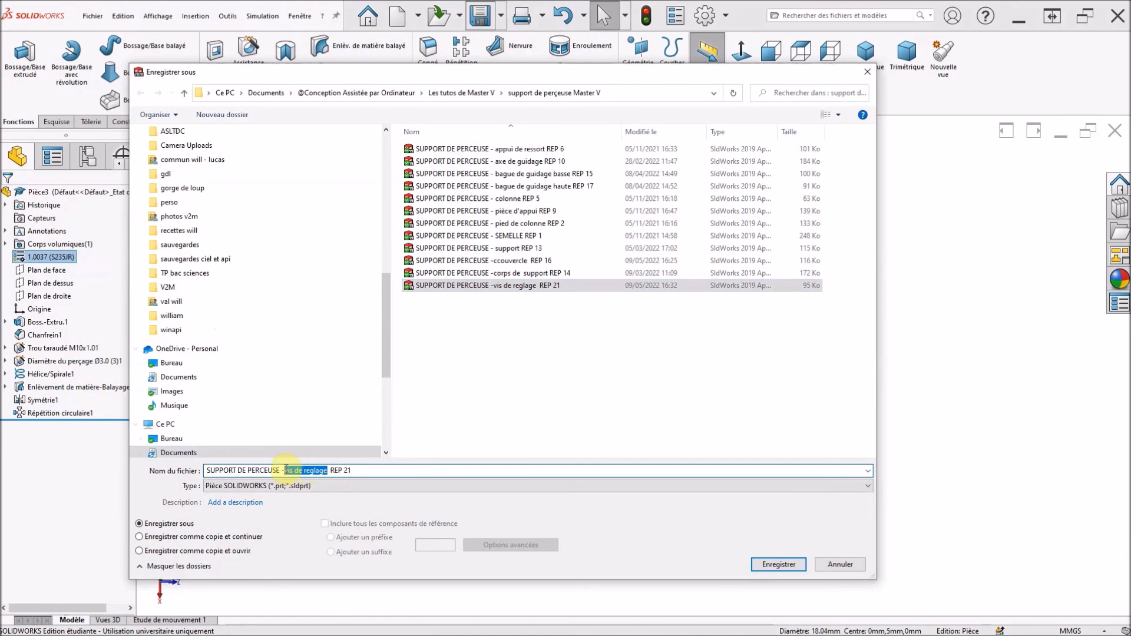
pyautogui.write('bouton')
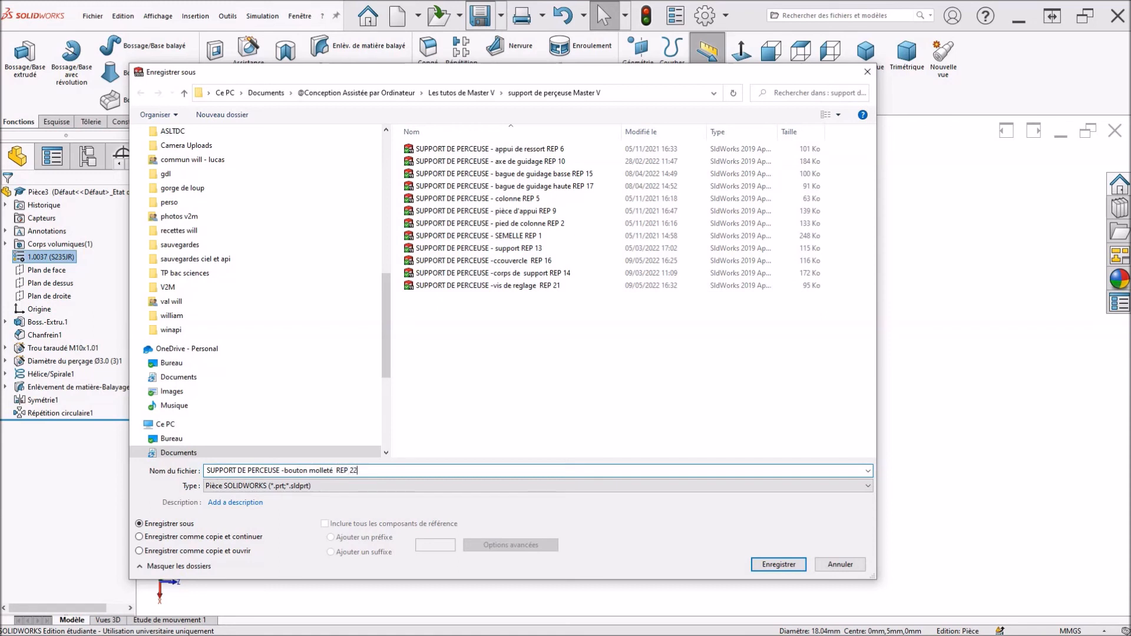
pyautogui.click(786, 564)
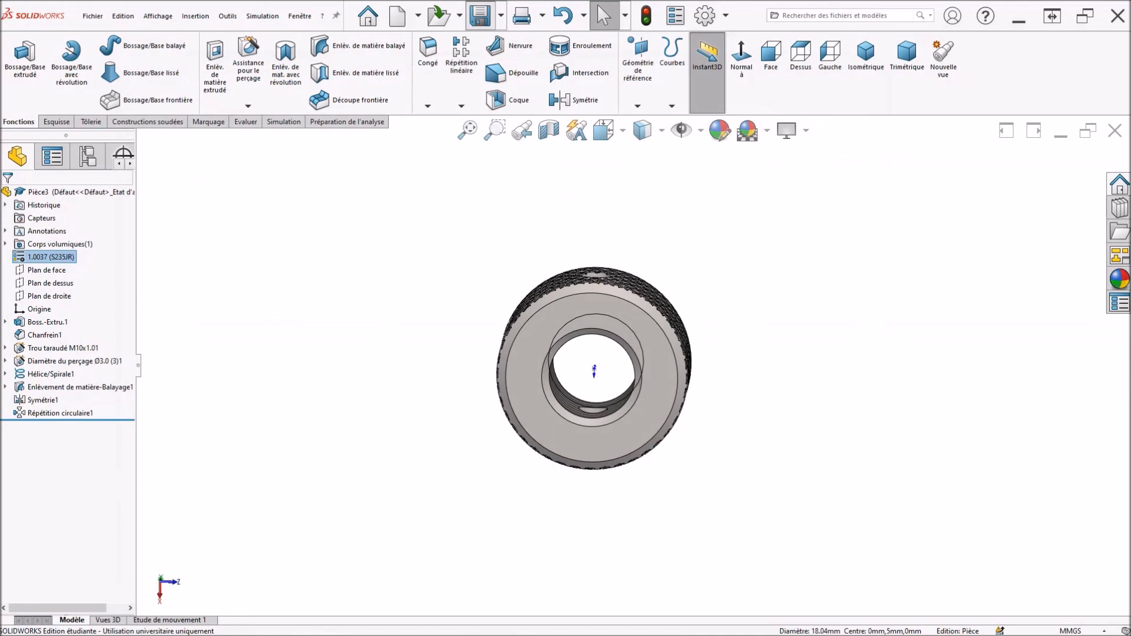
# Check the mass properties (Propriétés de masse) of the knurled nut and close the report.
pyautogui.click(251, 126)
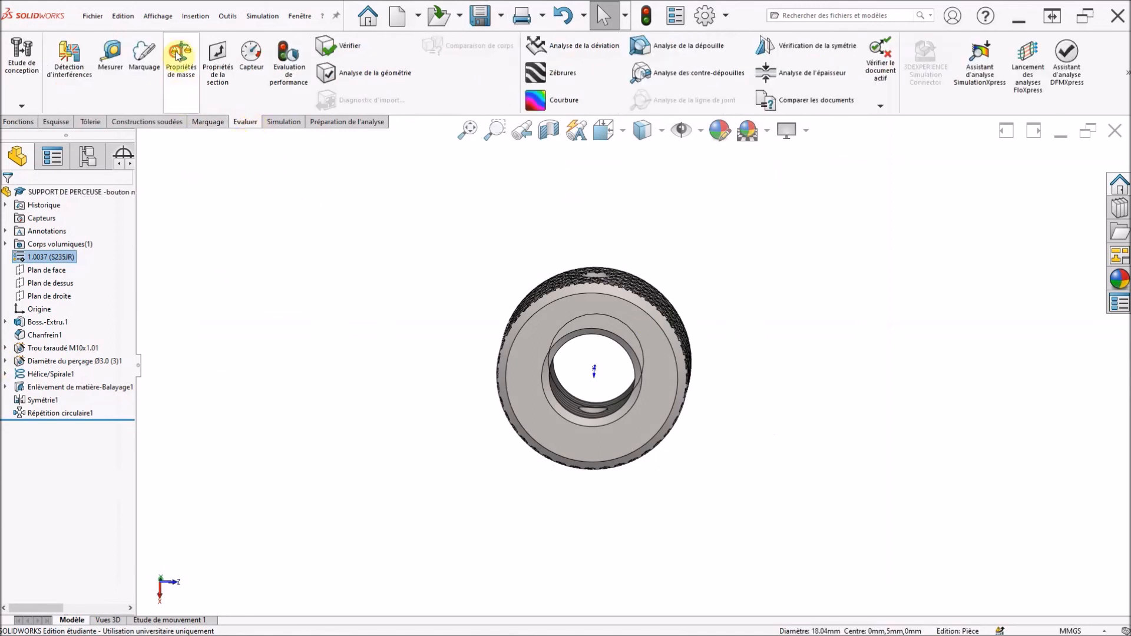
pyautogui.click(181, 50)
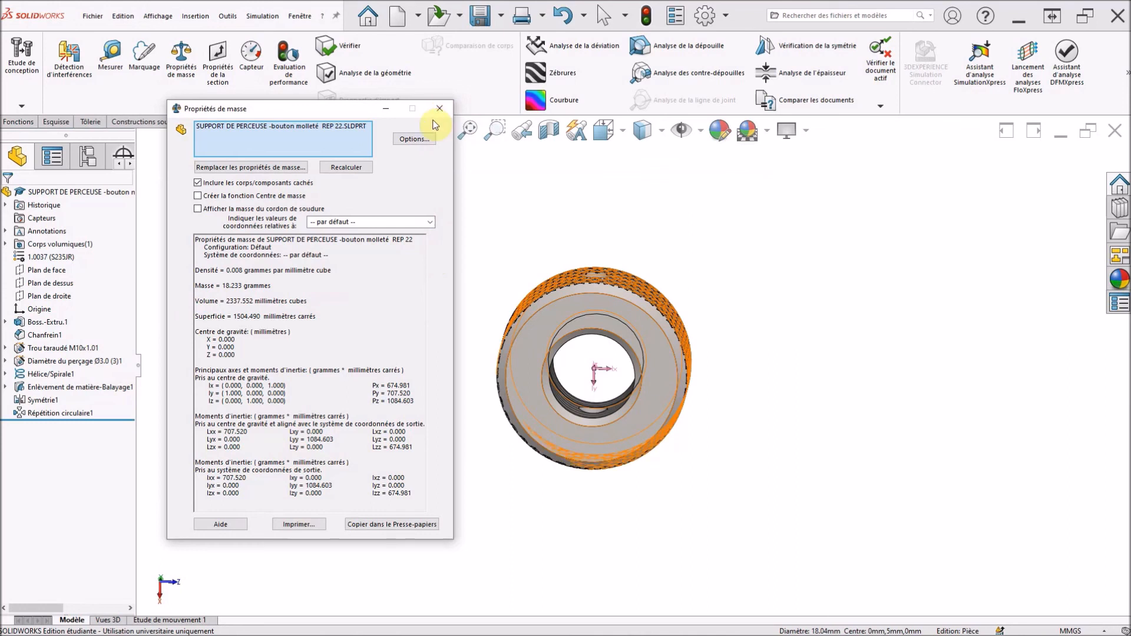
pyautogui.press('Escape')
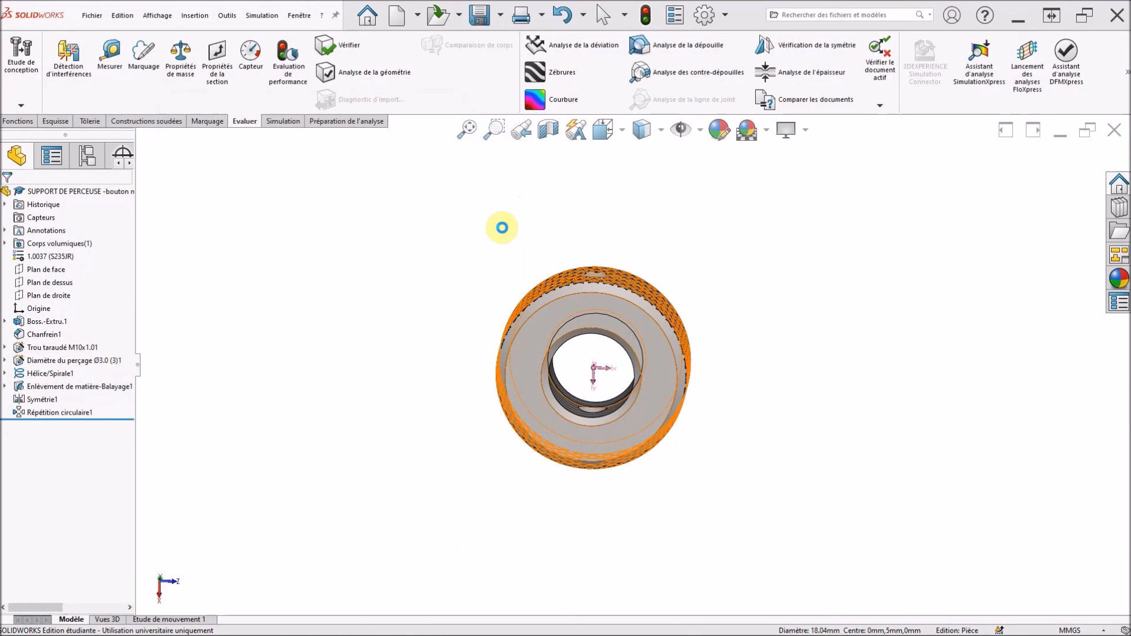
pyautogui.click(502, 228)
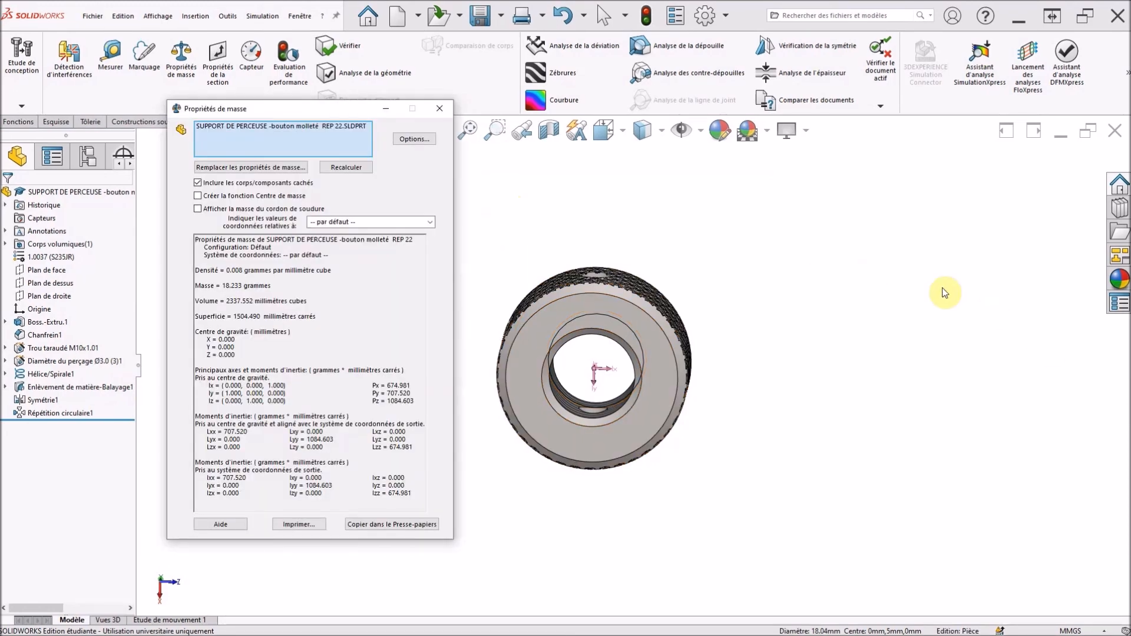
pyautogui.click(439, 108)
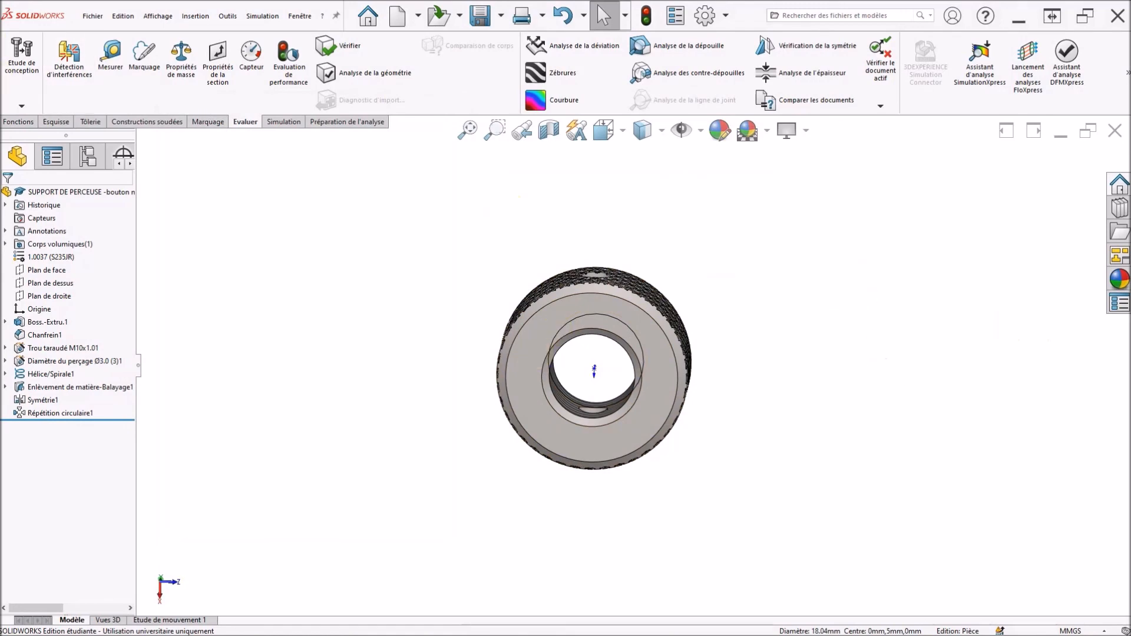
# Switch to the drawing PDF in Adobe Acrobat Reader and examine the nut's sheet and the remaining part drawings through page 18.
pyautogui.moveTo(1, 59); pyautogui.dragTo(656, 51)
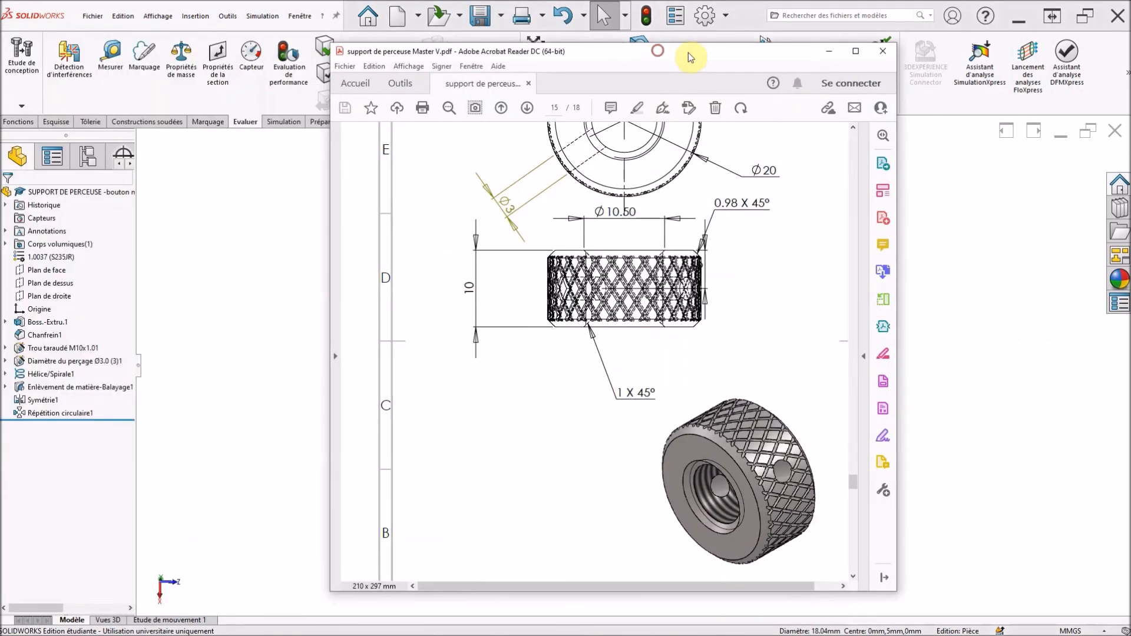
pyautogui.click(851, 55)
pyautogui.scroll(-1, 560, 280)
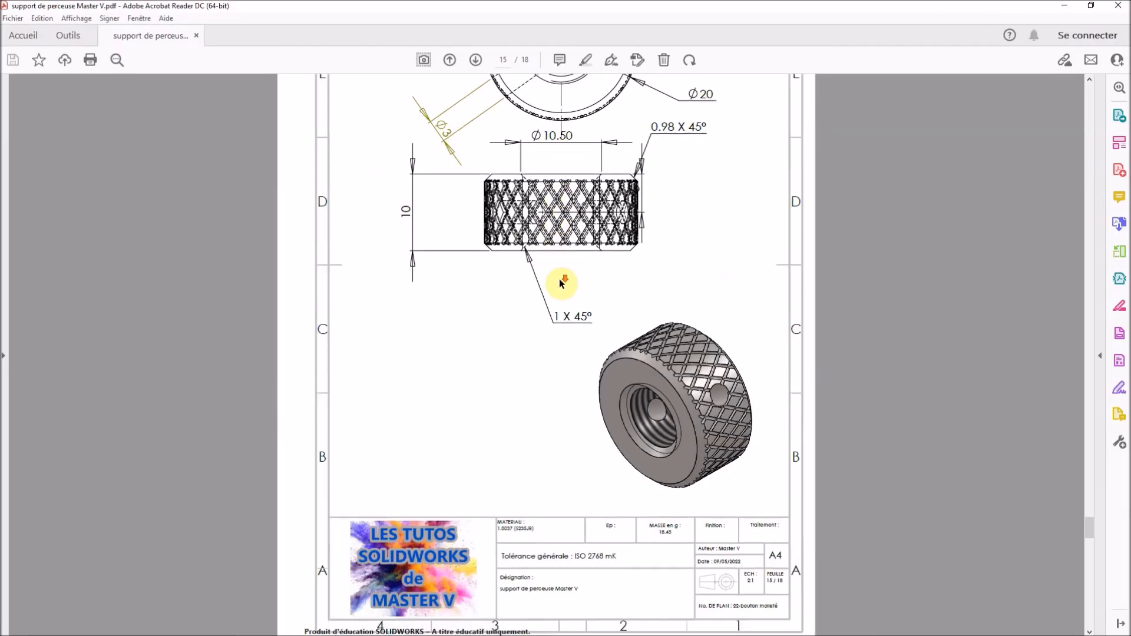
pyautogui.scroll(-5, 561, 277)
pyautogui.scroll(-3, 559, 273)
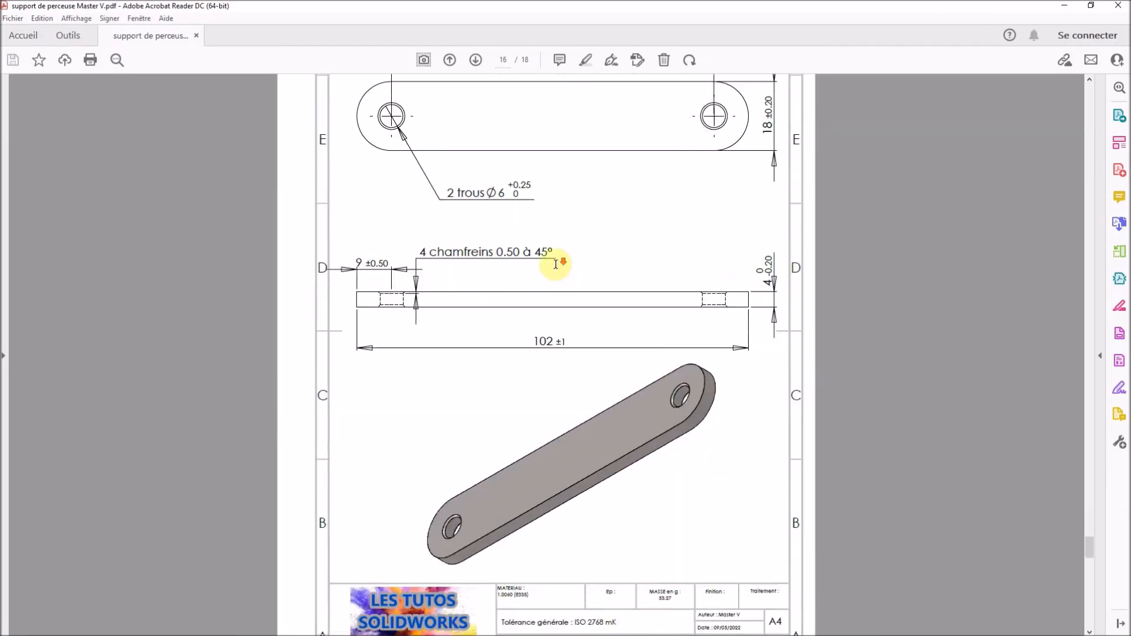
pyautogui.scroll(-2, 555, 265)
pyautogui.scroll(2, 541, 253)
pyautogui.scroll(-5, 583, 232)
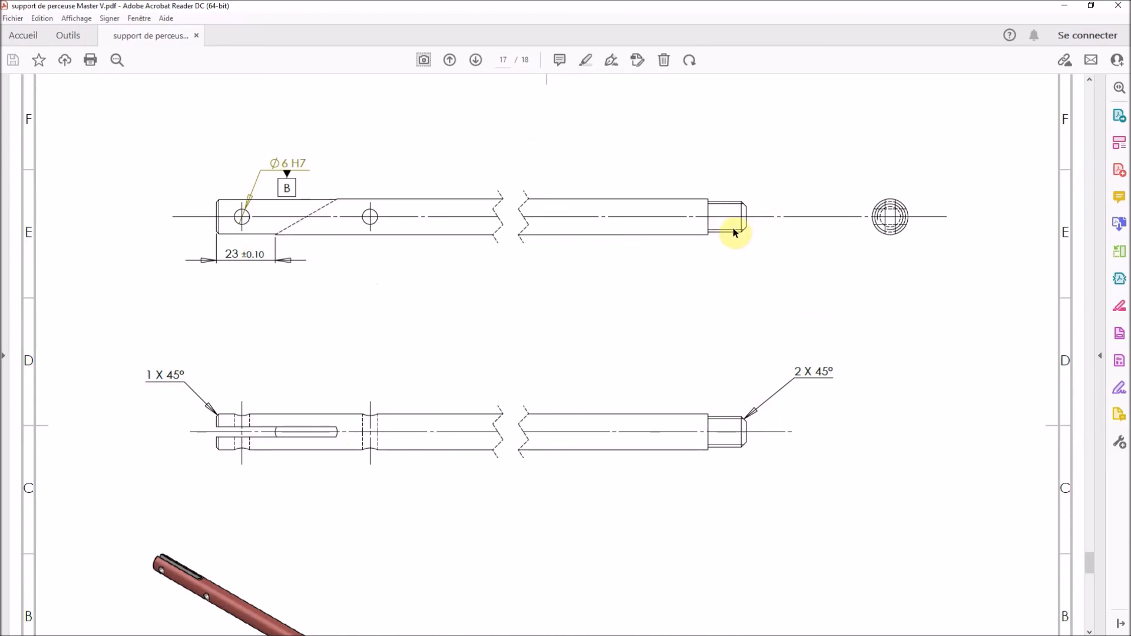
pyautogui.scroll(-3, 707, 299)
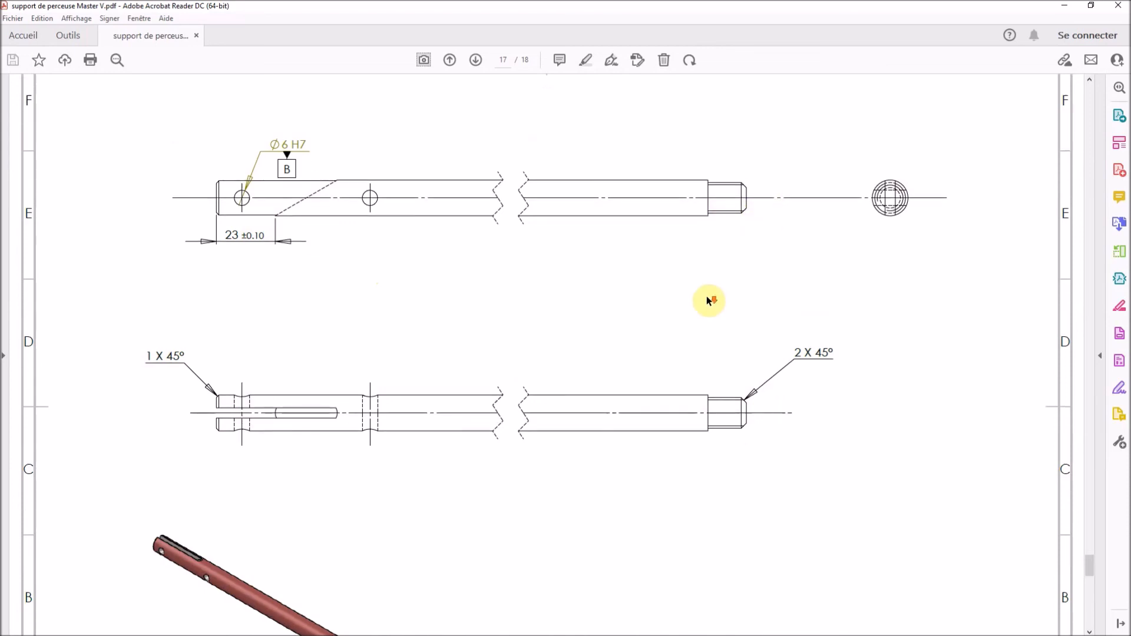
pyautogui.scroll(-3, 709, 294)
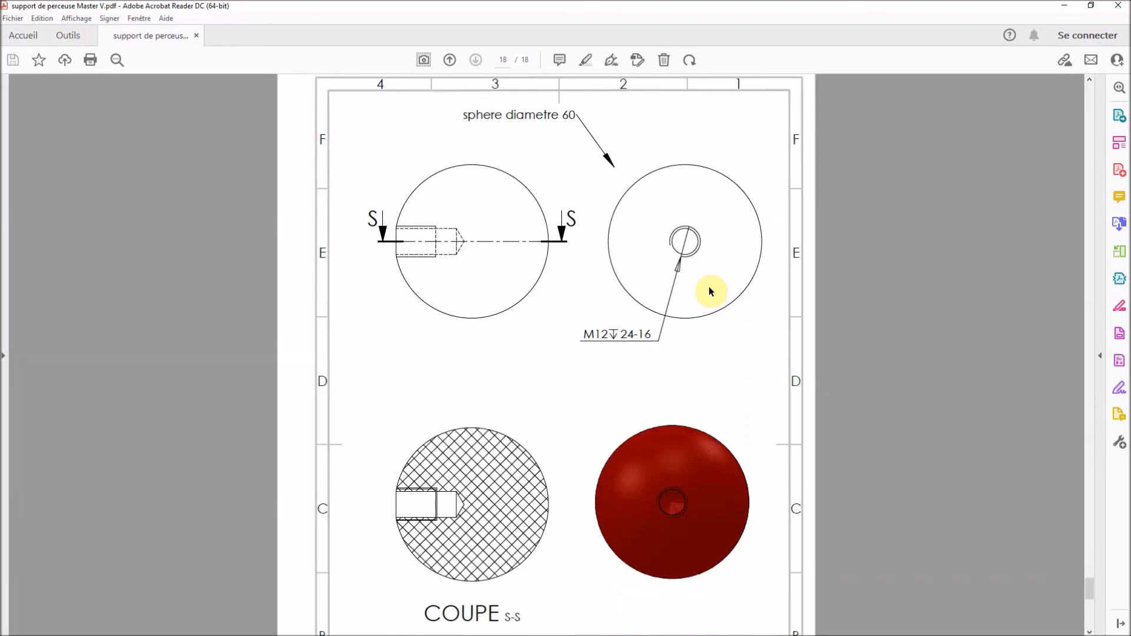
pyautogui.moveTo(625, 318); pyautogui.dragTo(639, 356)
pyautogui.click(546, 351)
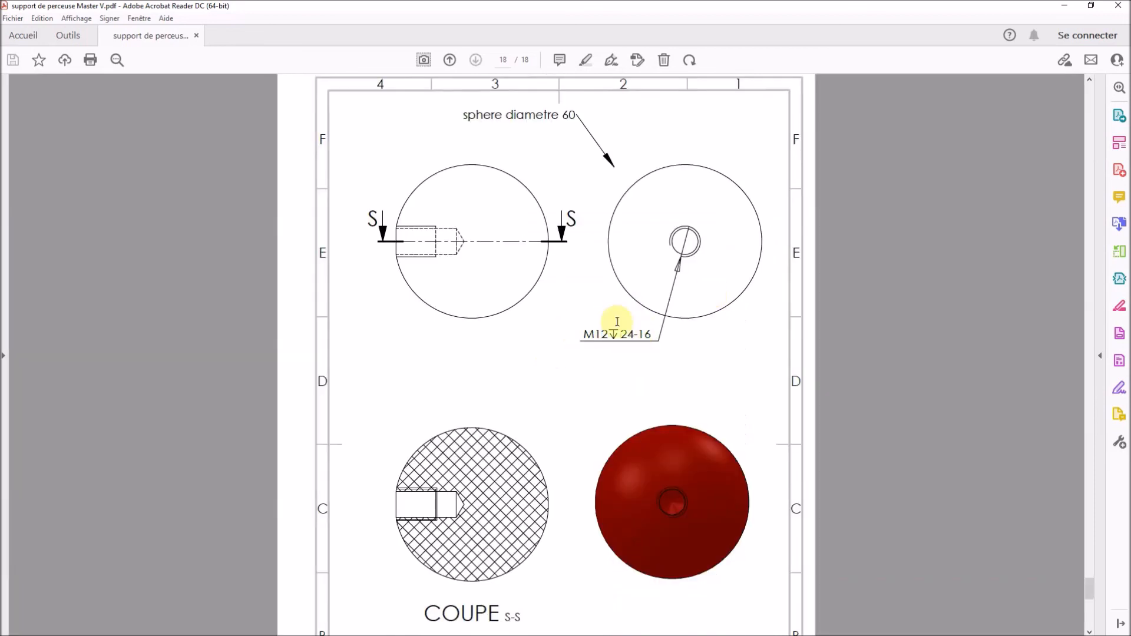